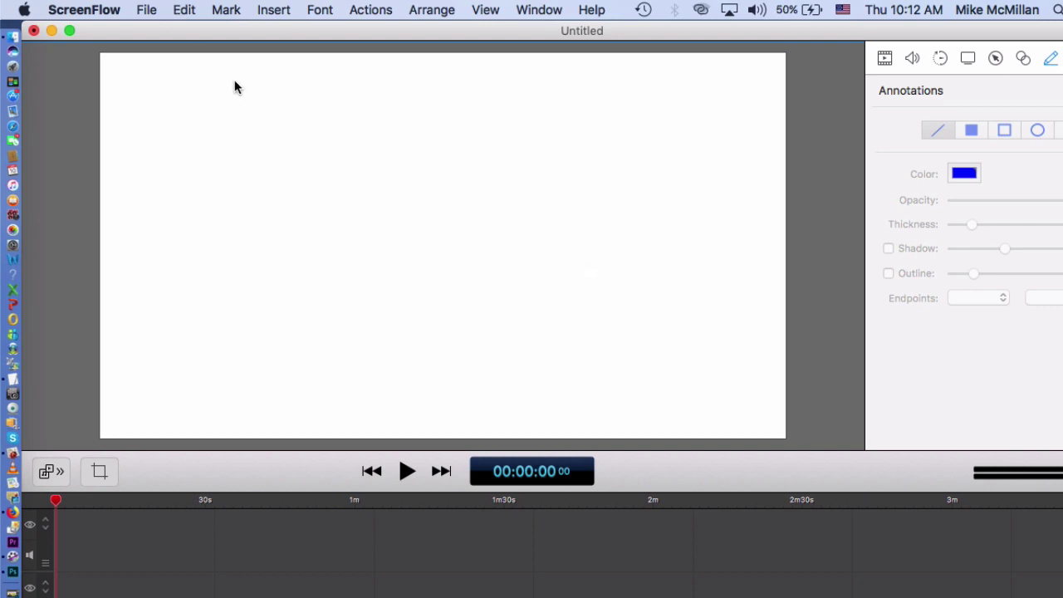
Step: Open the application preferences and set the interface theme to Dark
click(87, 11)
click(95, 77)
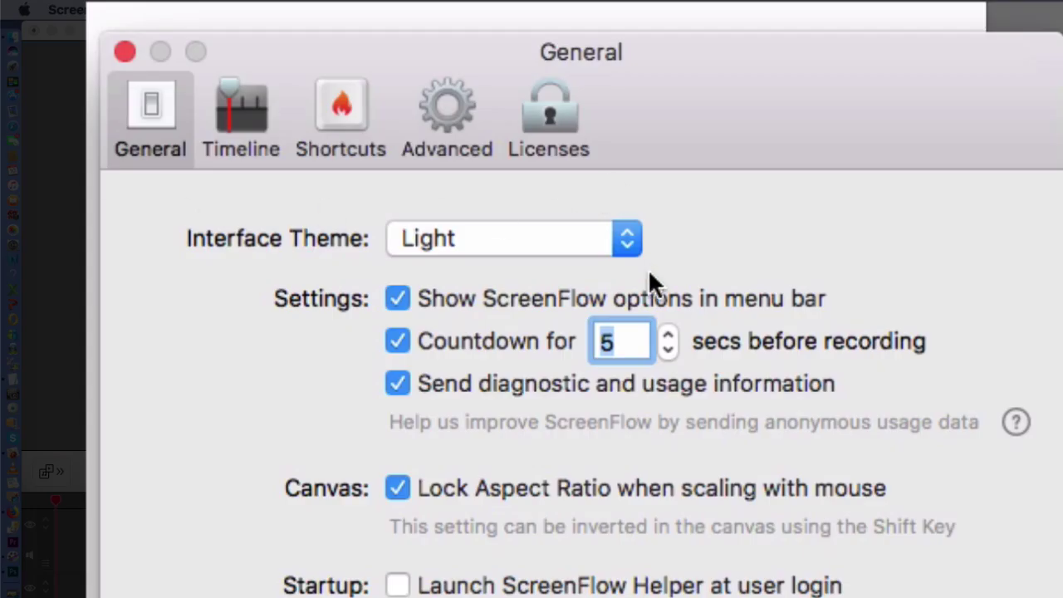
click(623, 235)
click(587, 204)
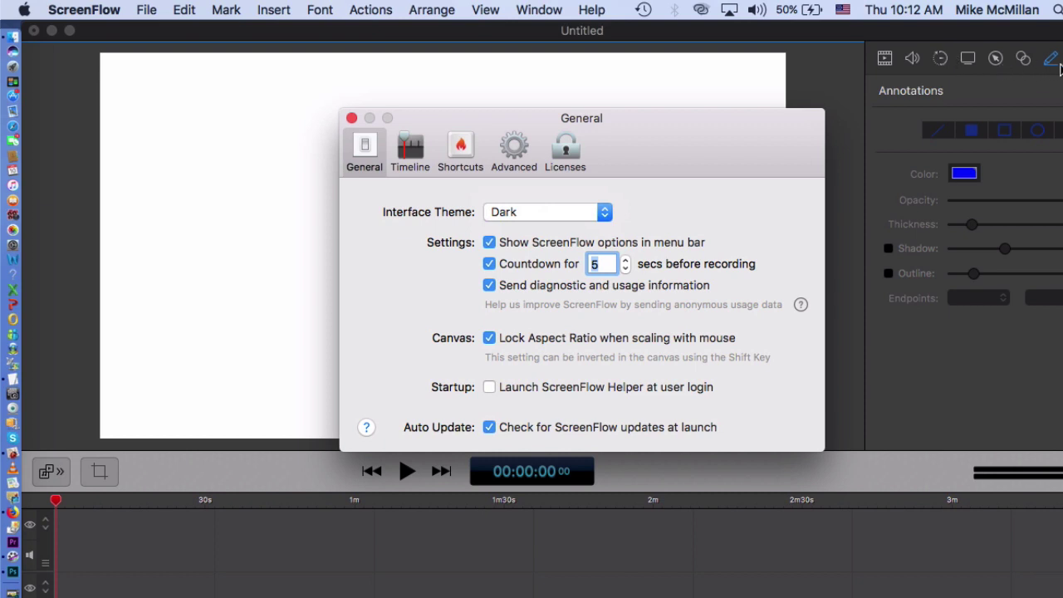
Step: Set the interface theme to Light and close the preferences
click(606, 217)
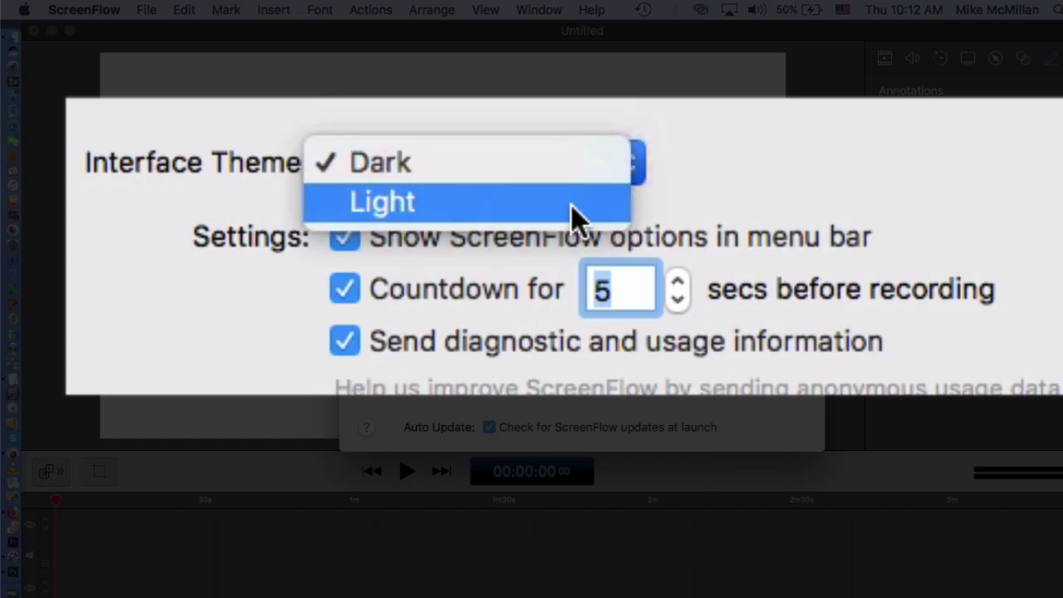
click(582, 230)
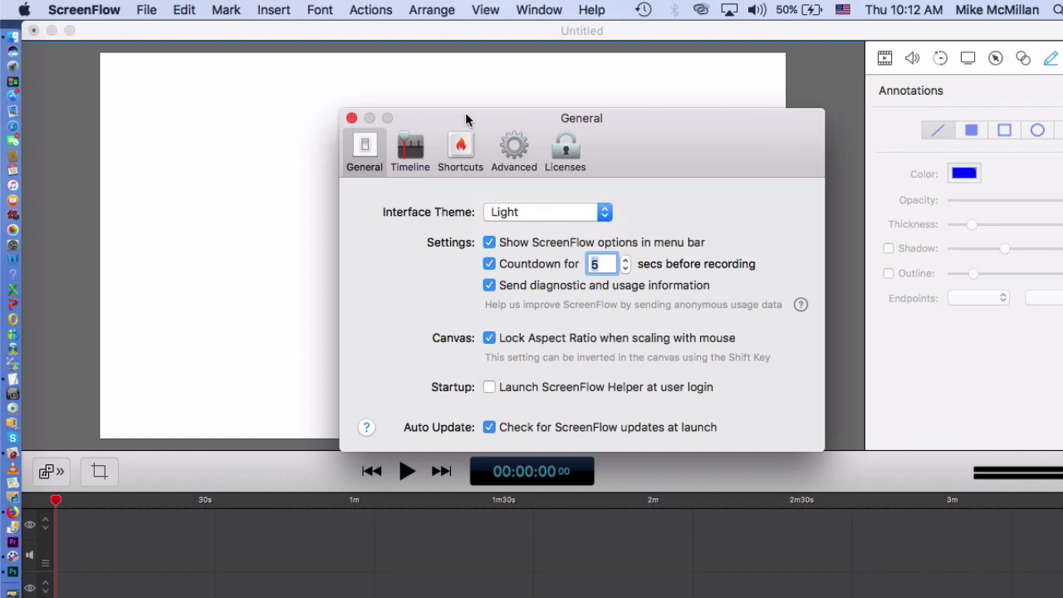
click(352, 119)
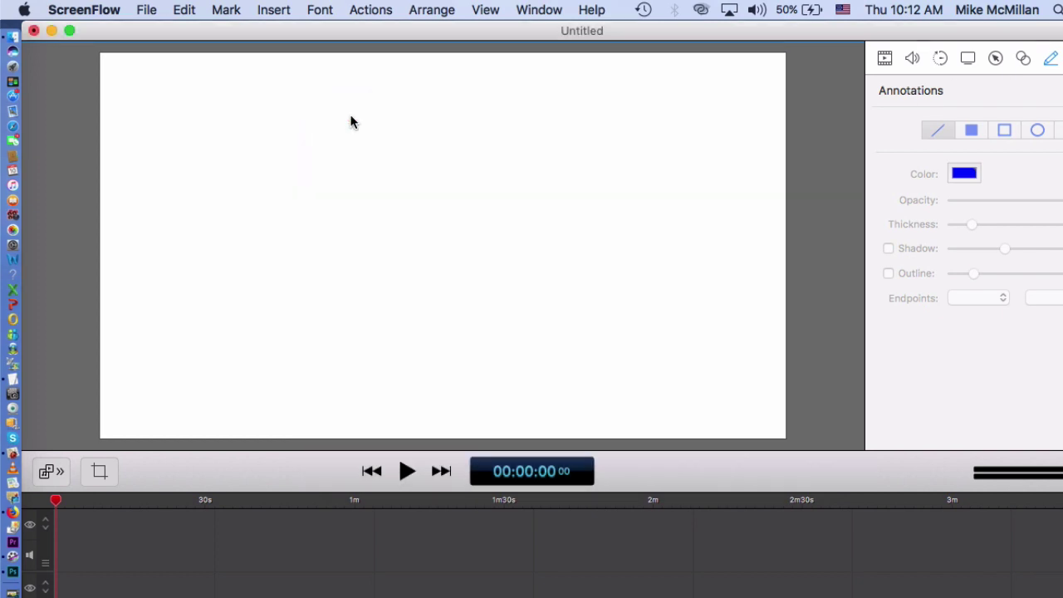
Step: Open the new recording setup and review the audio source choices, keeping Blue Snowball selected
click(147, 10)
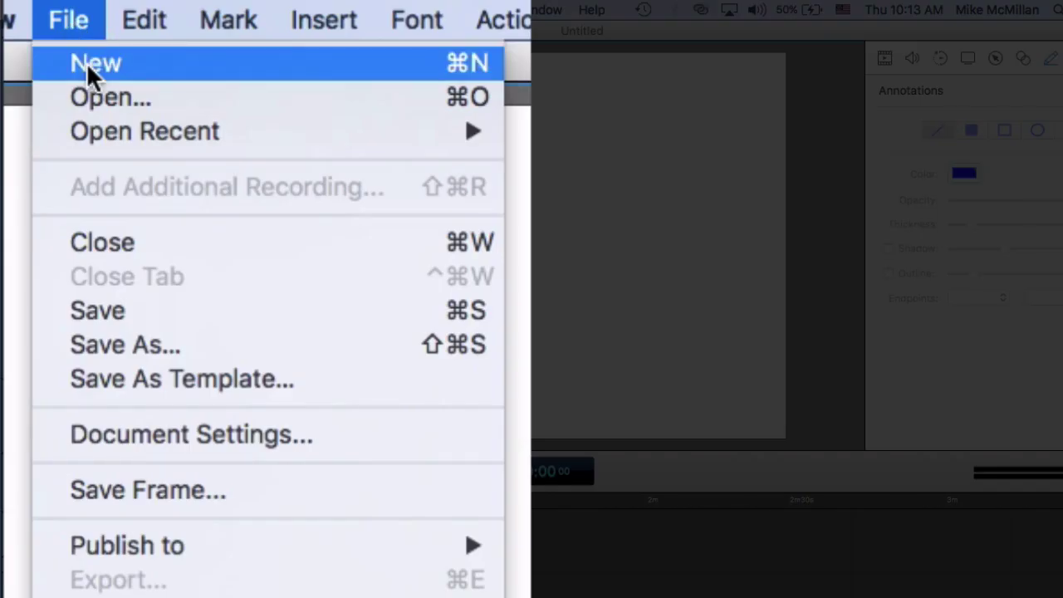
click(152, 32)
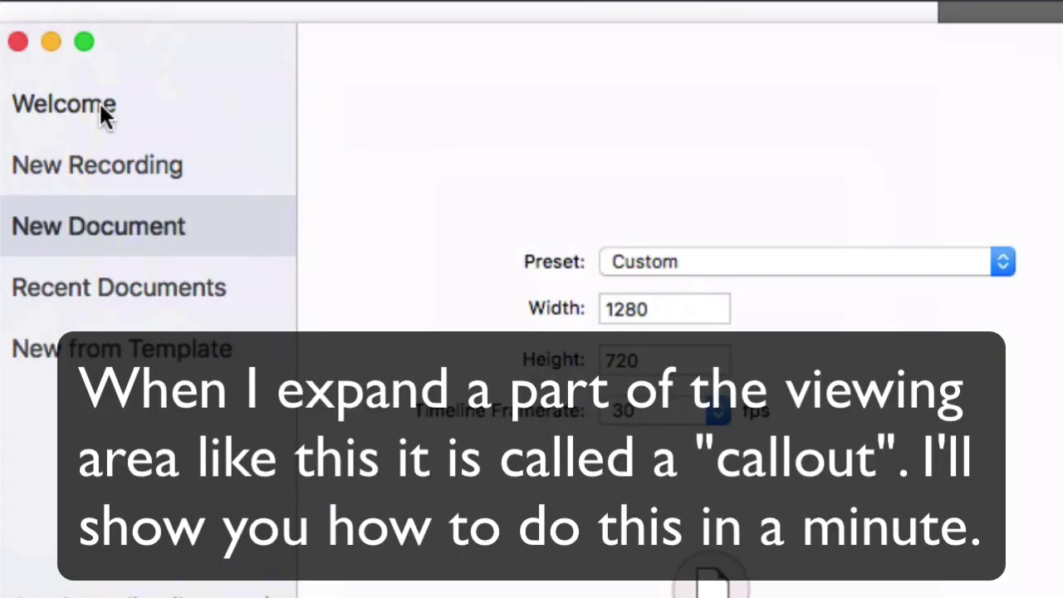
click(100, 108)
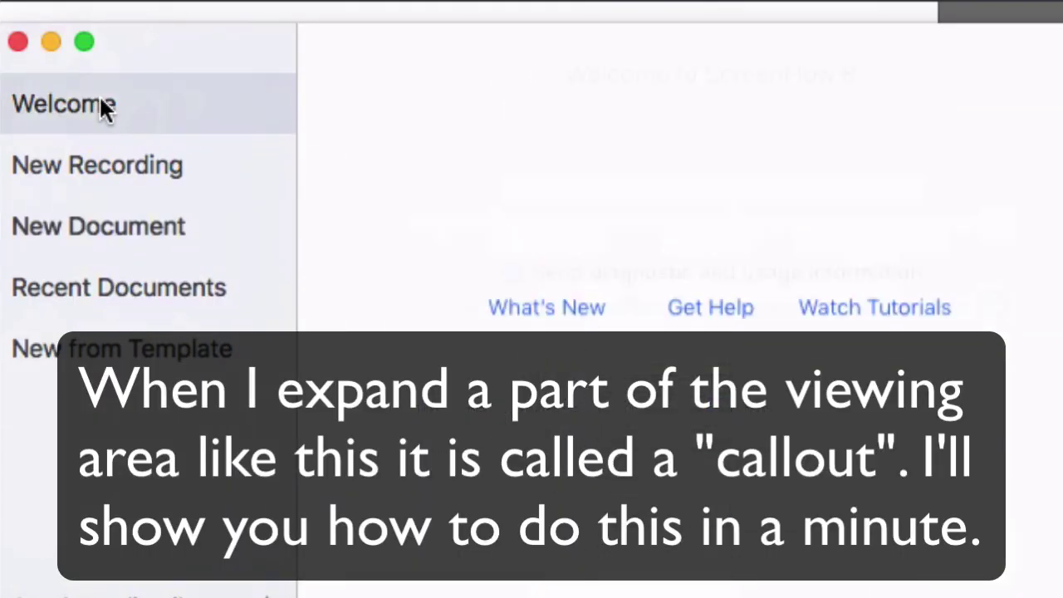
click(105, 167)
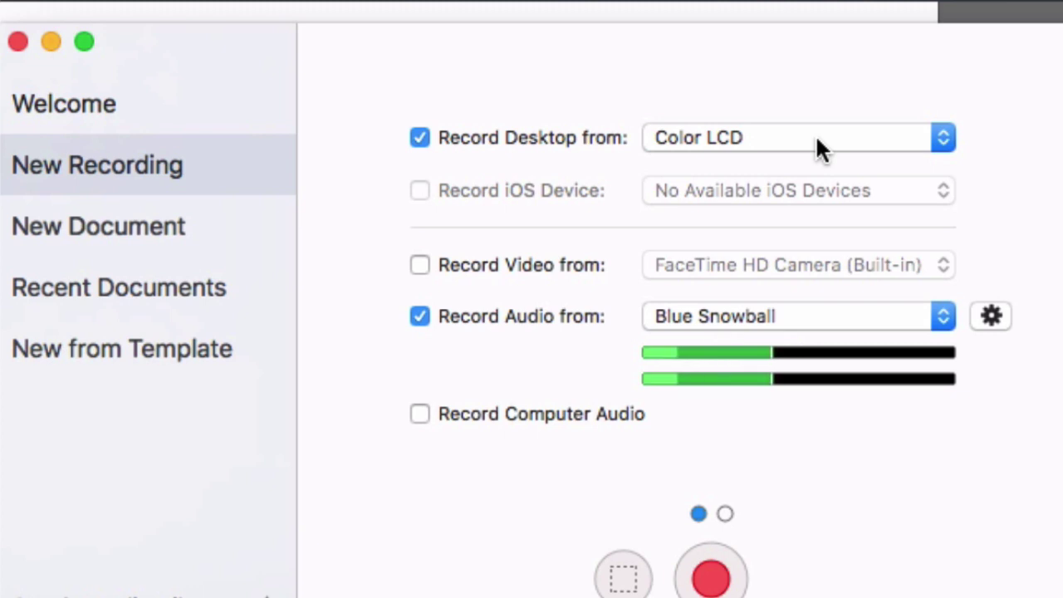
click(880, 319)
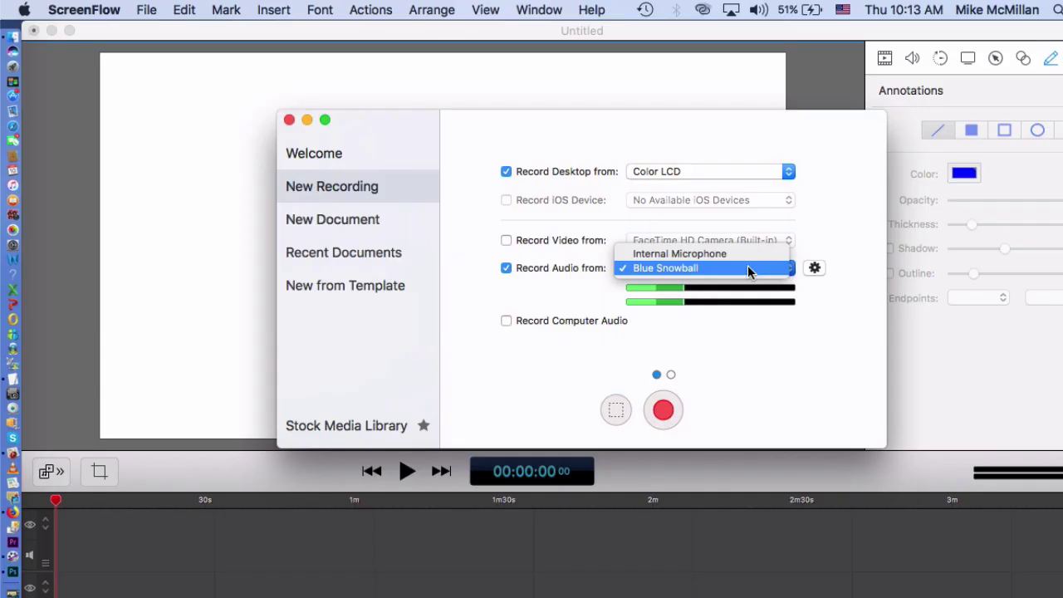
click(747, 266)
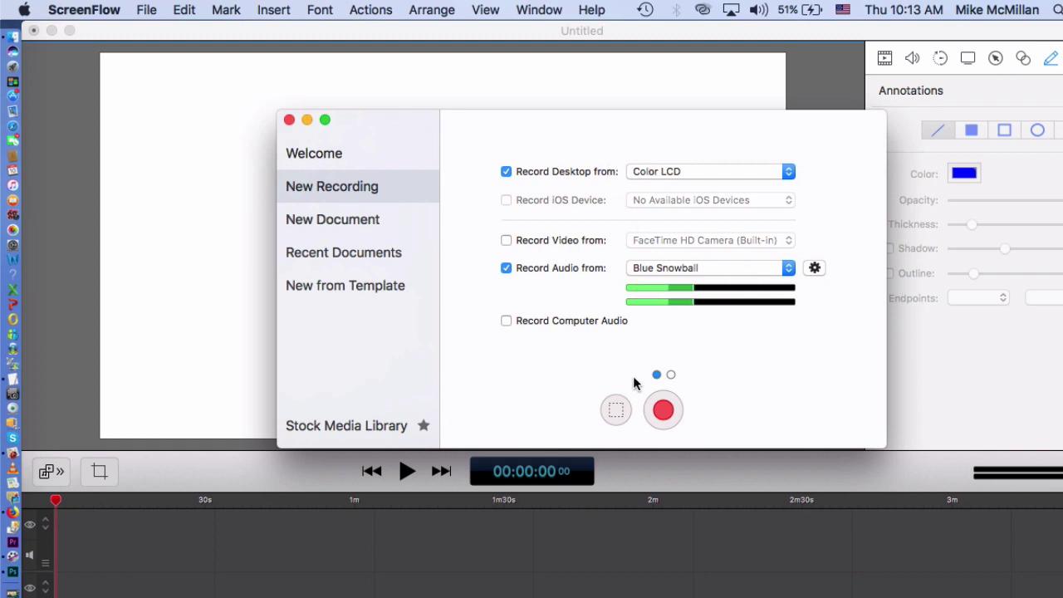
Step: Review the new document's width, height and timeline framerate settings, and close the setup window without creating a document
click(353, 223)
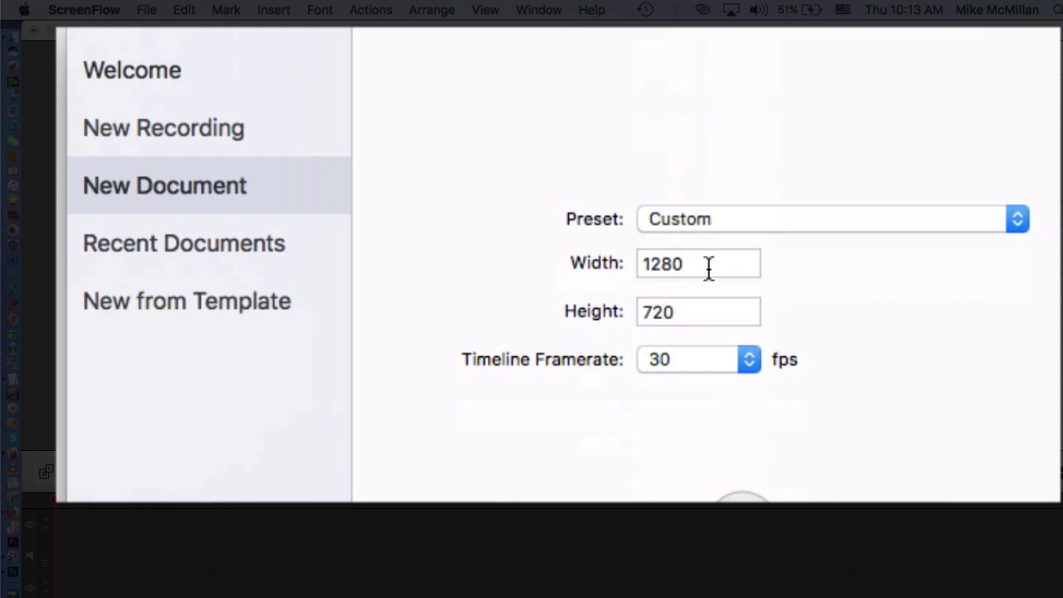
click(636, 341)
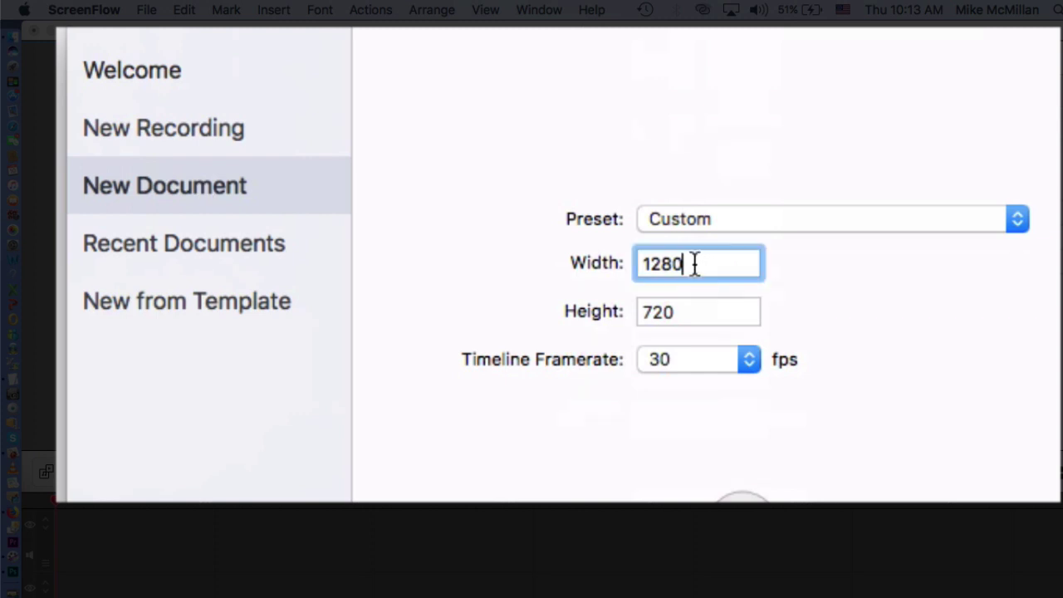
drag(695, 264, 628, 261)
drag(683, 311, 647, 313)
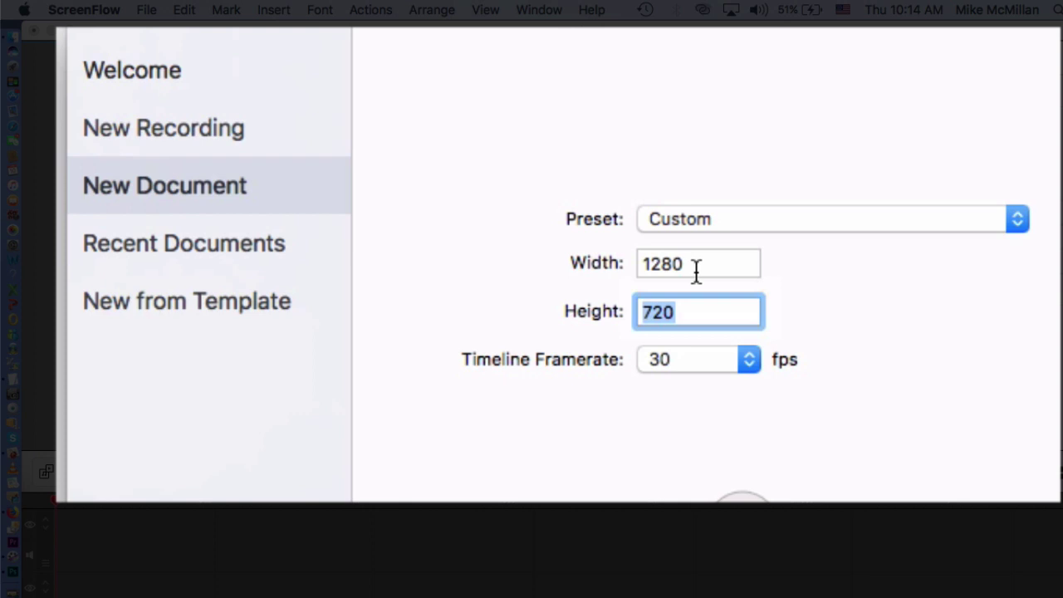
click(752, 363)
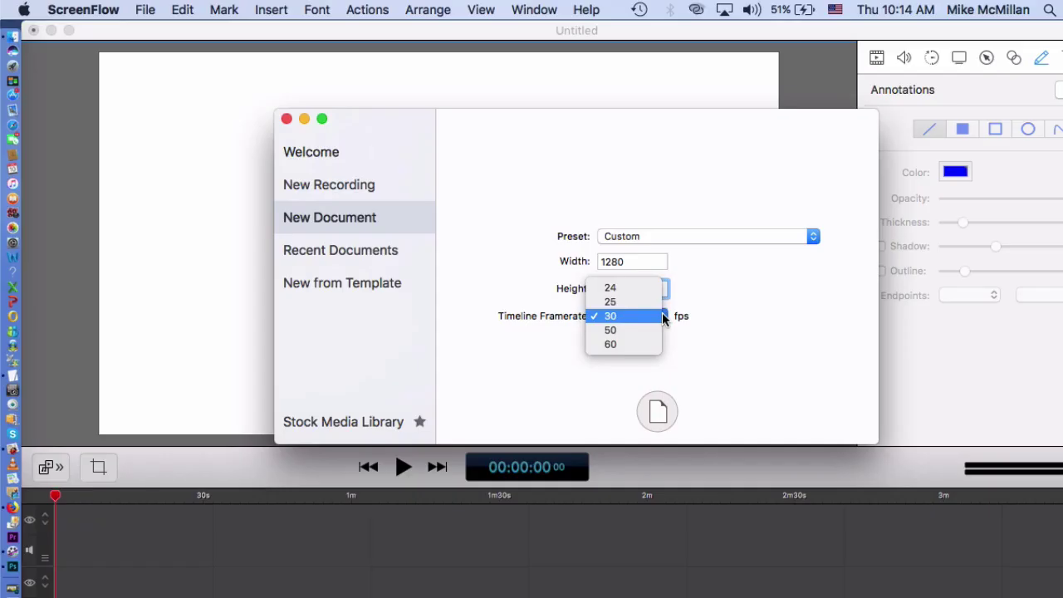
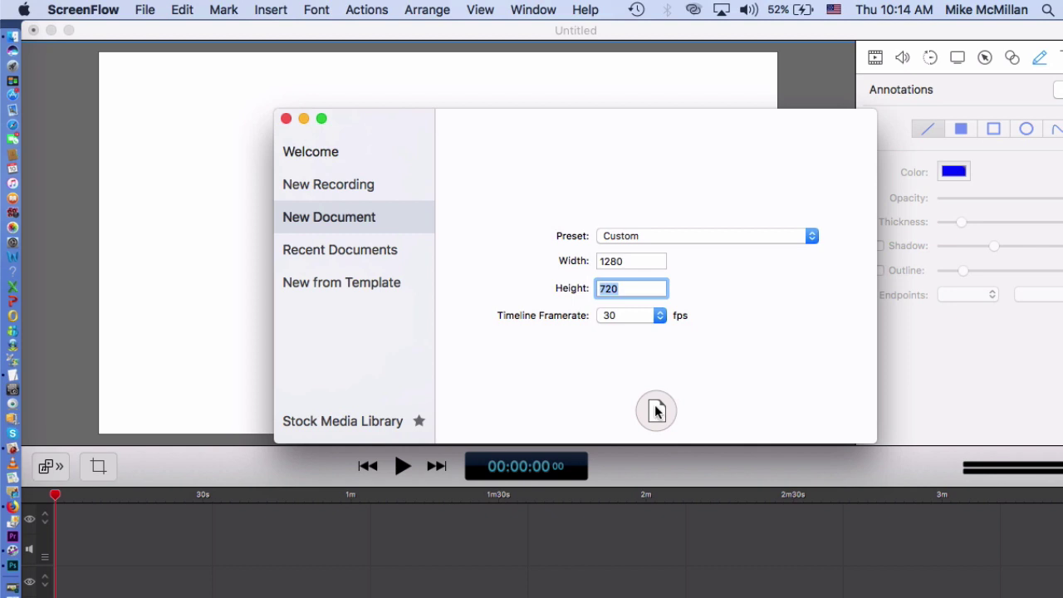
click(285, 119)
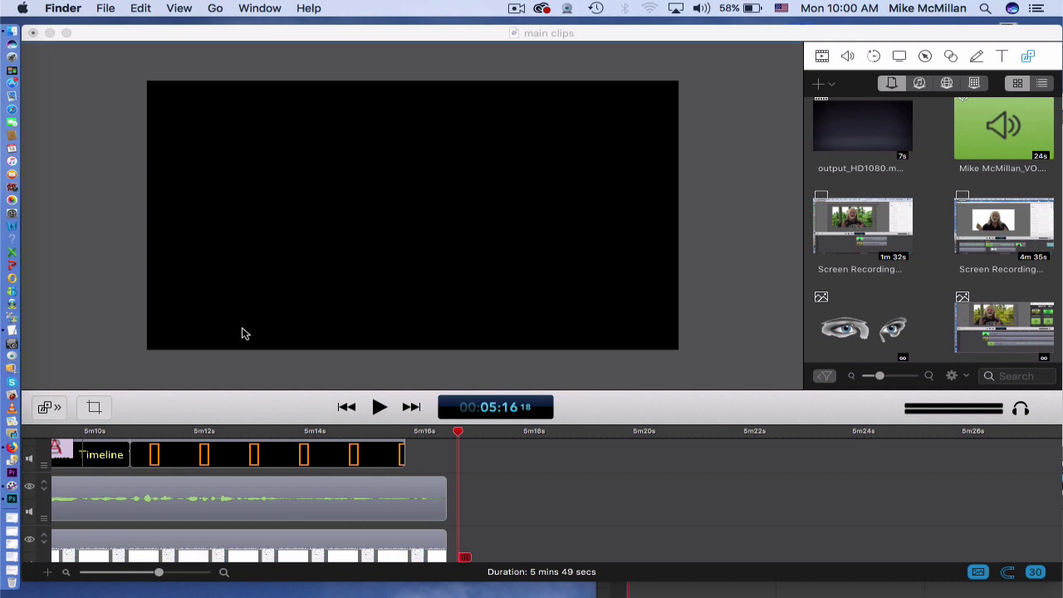
Step: Change the canvas background color of the main clips project to Snow and apply the canvas settings
click(94, 410)
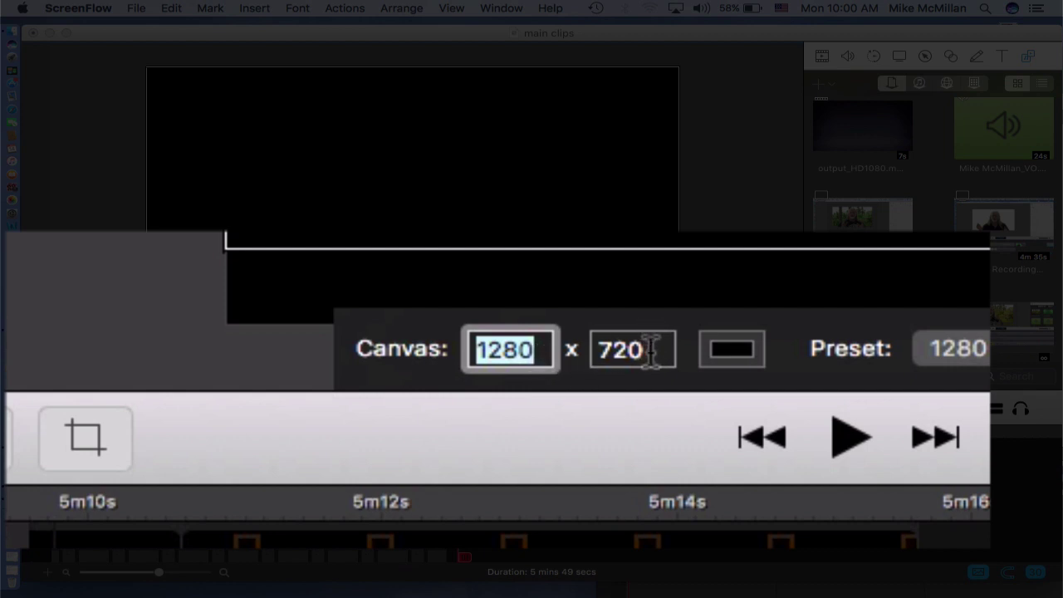
click(736, 355)
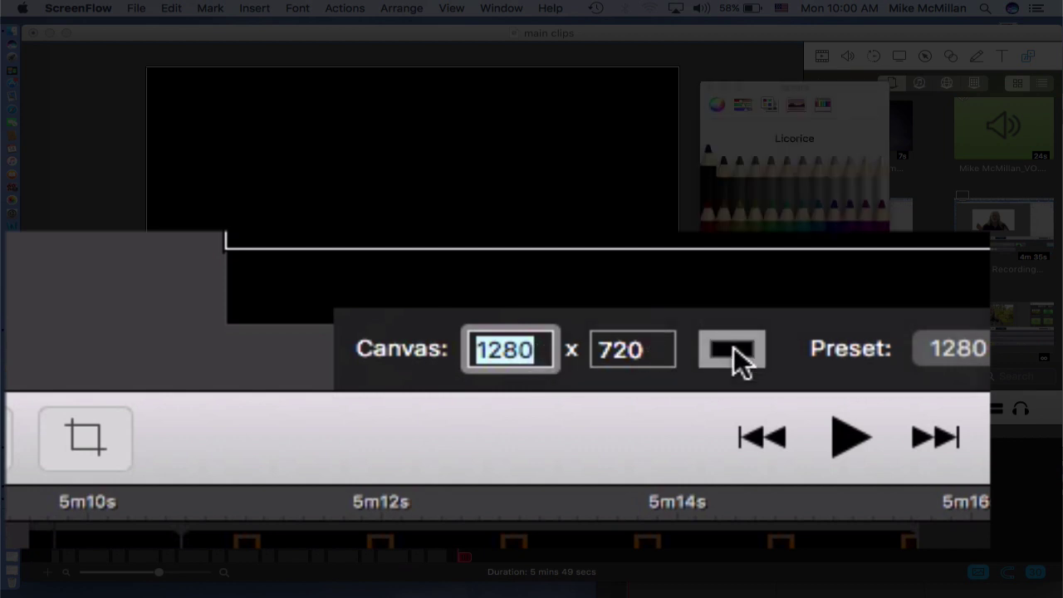
click(739, 274)
click(759, 228)
click(795, 244)
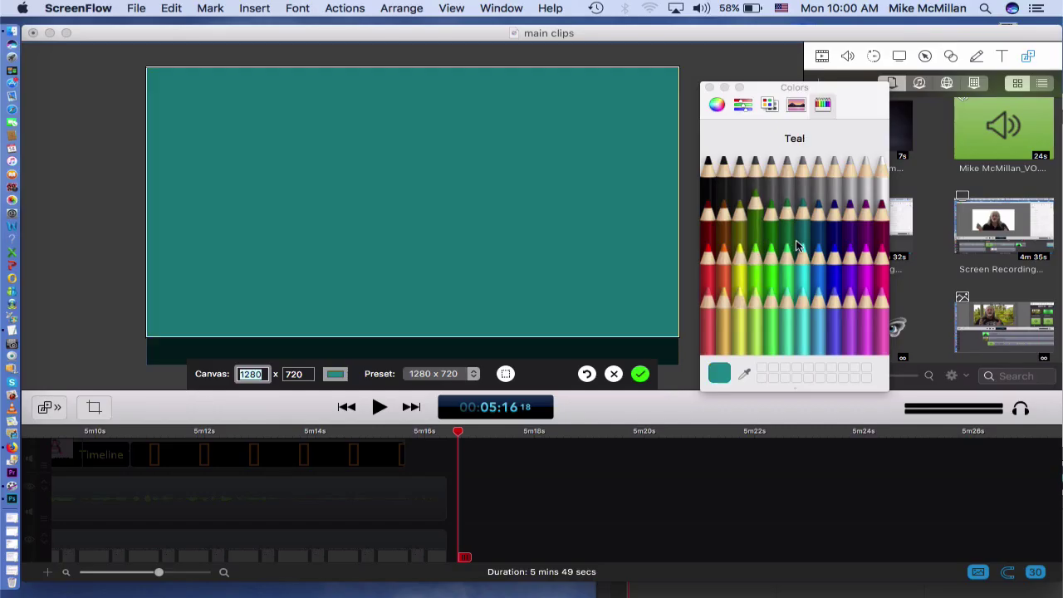
click(880, 183)
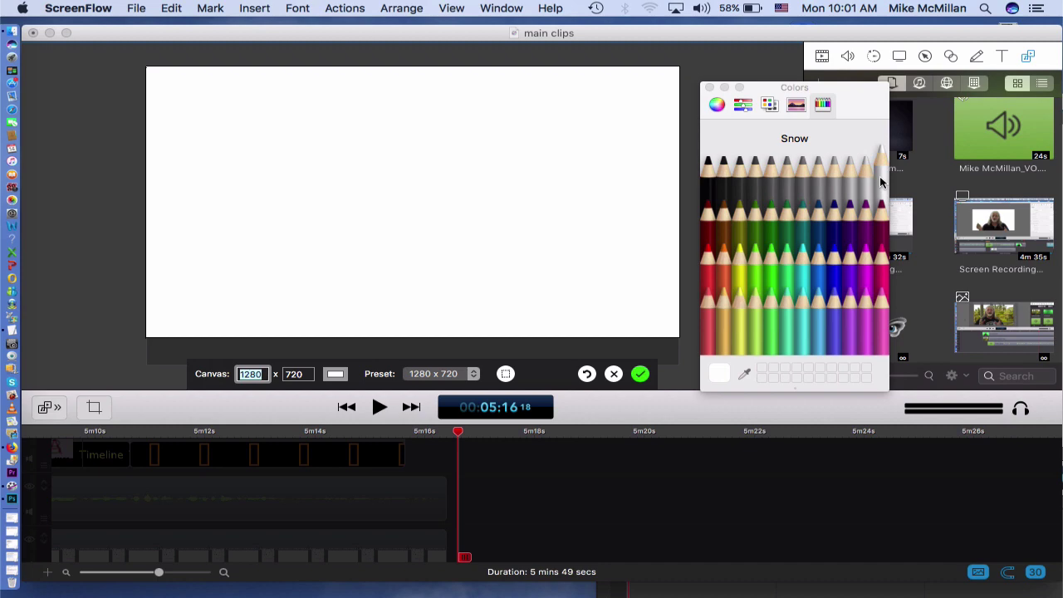
click(710, 88)
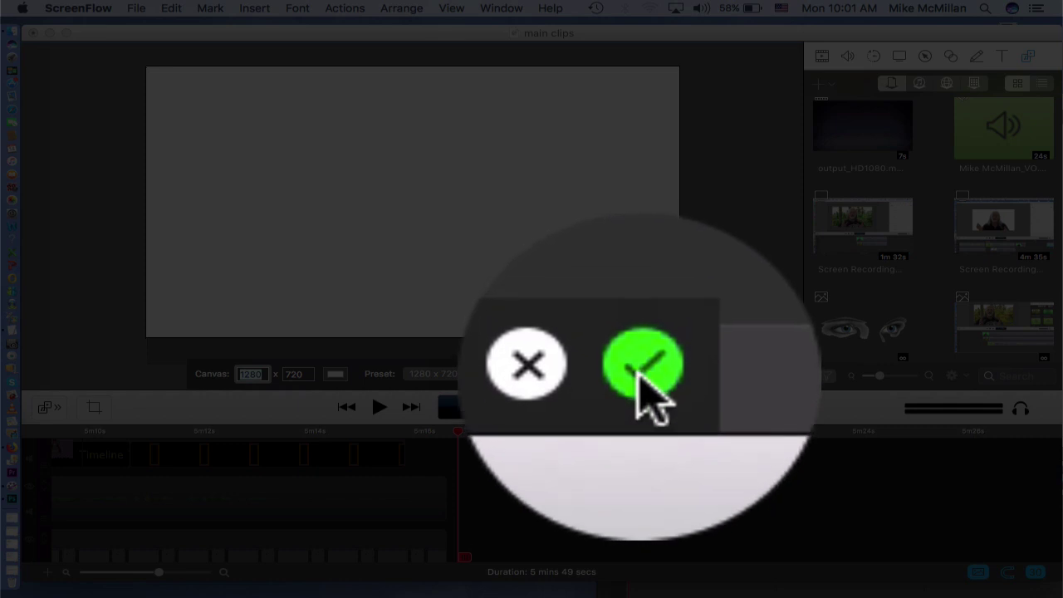
click(637, 376)
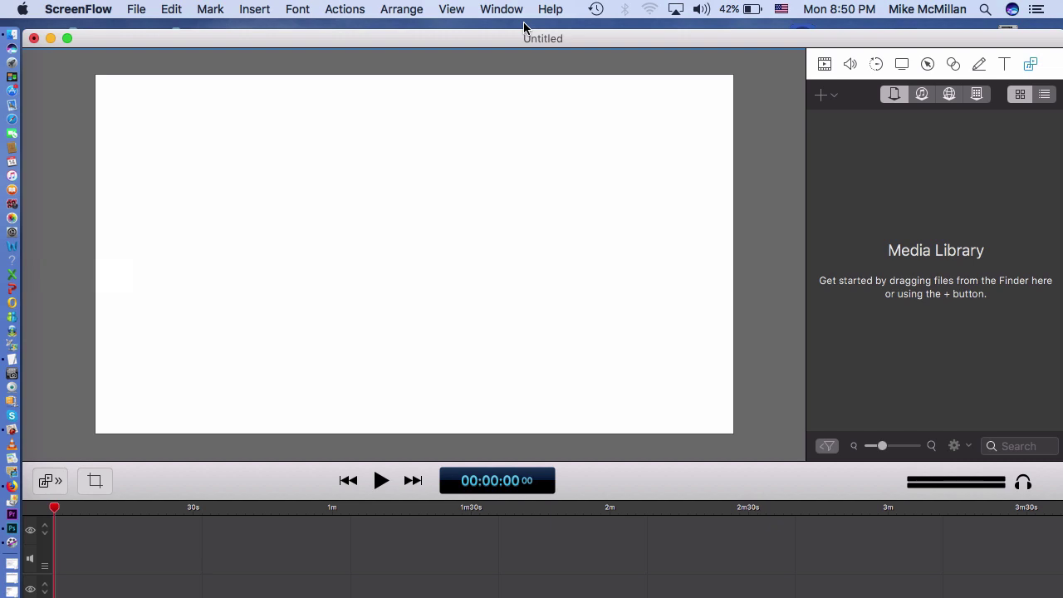
Step: Switch to the Finder and examine ScreenFlow's Stop Record and Pause commands without choosing either
click(523, 26)
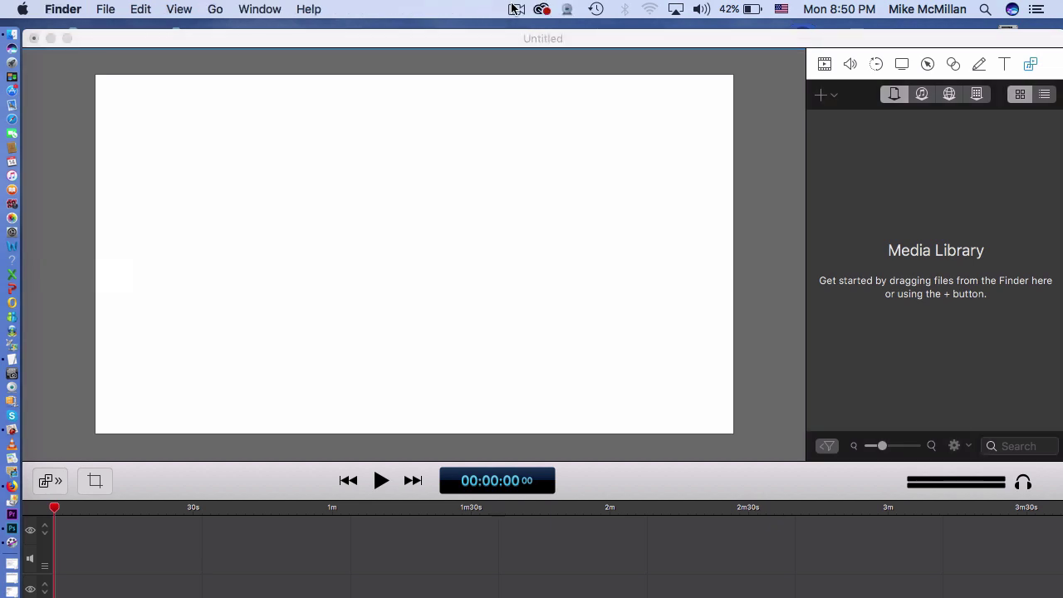
click(516, 10)
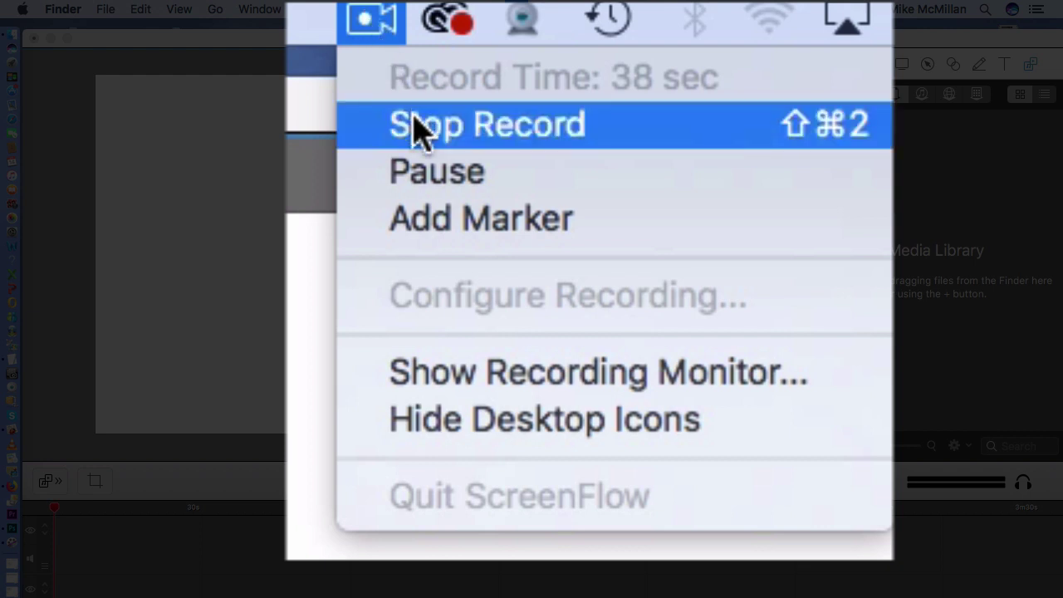
click(371, 23)
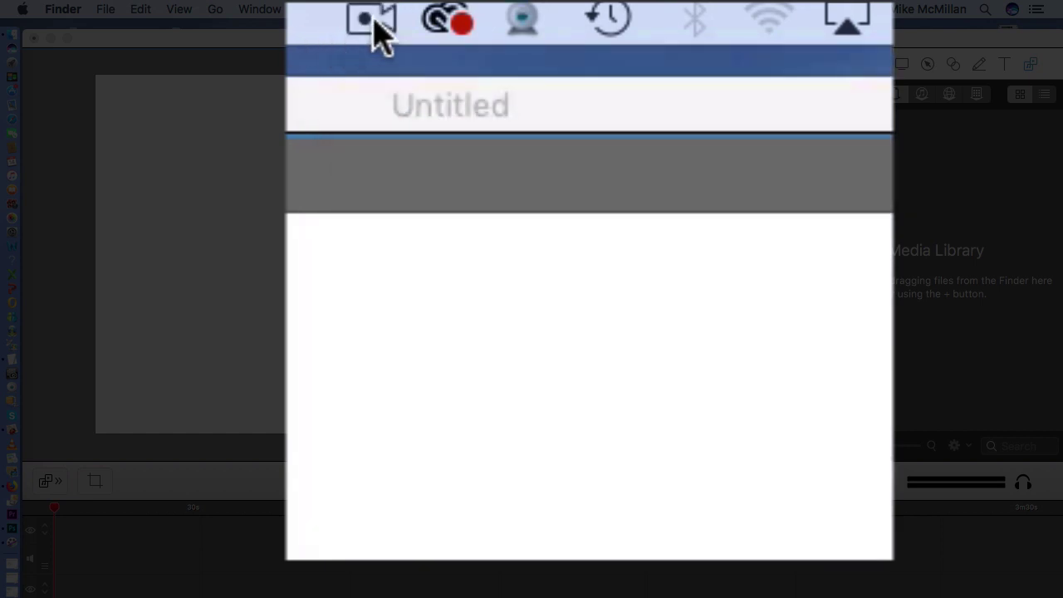
click(366, 21)
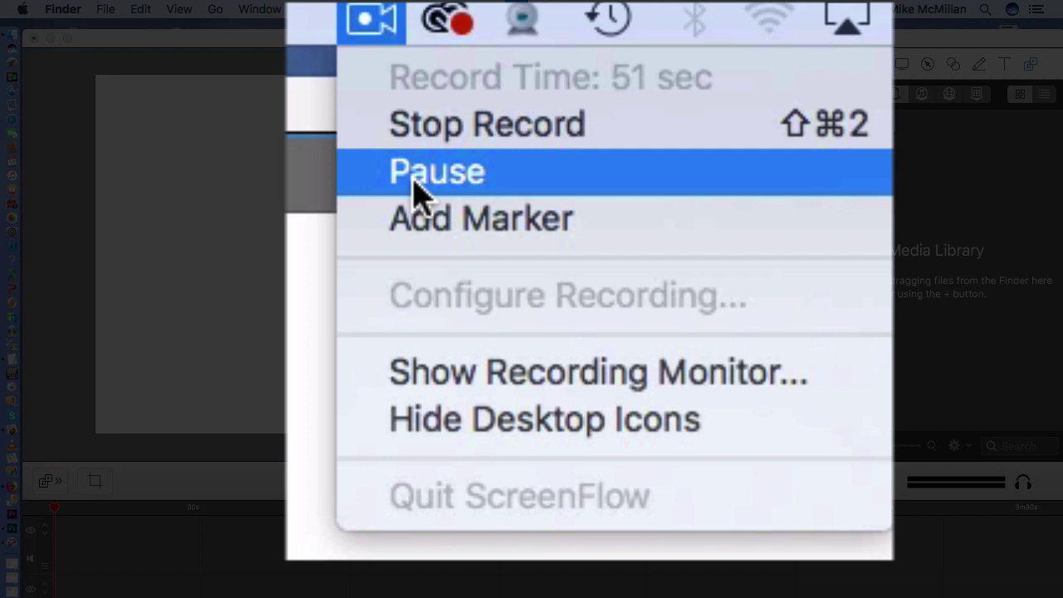
key(Escape)
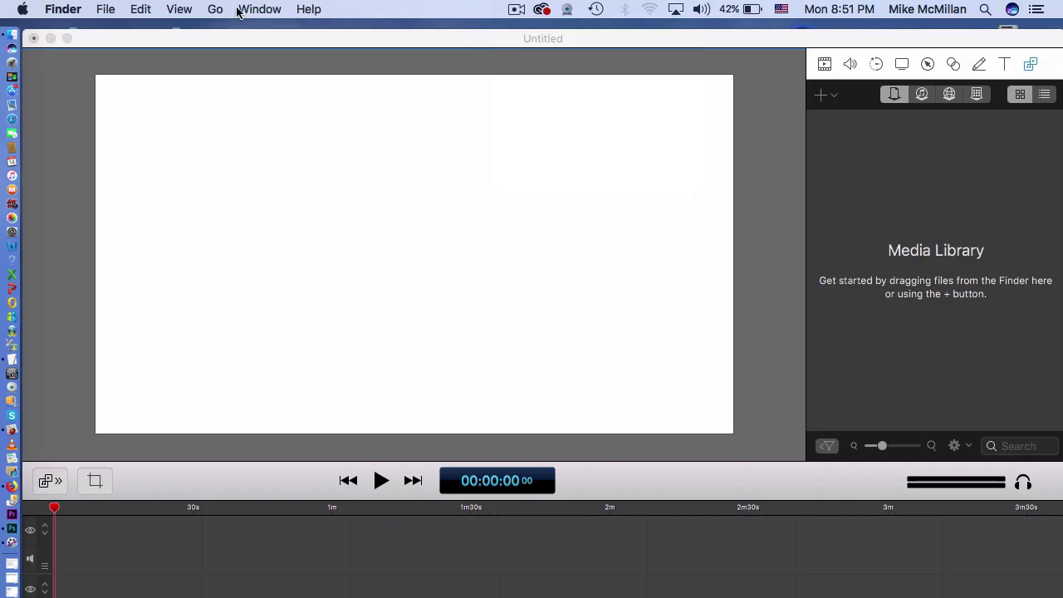
Step: Minimize the Untitled project window and switch to the aff-mrkters.spub document in Swift Publisher 3
click(51, 38)
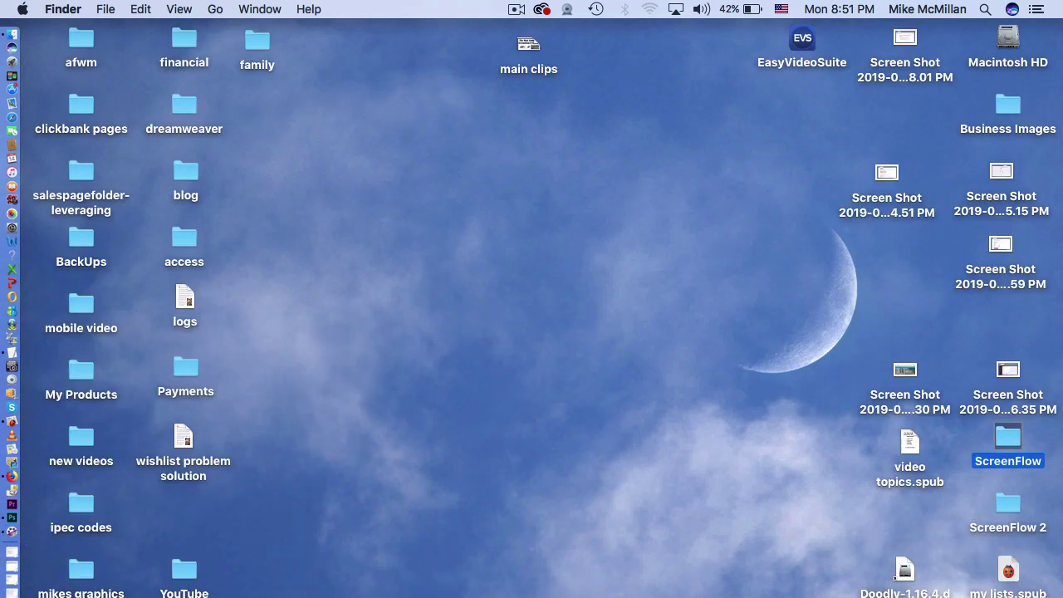
key(super+Tab)
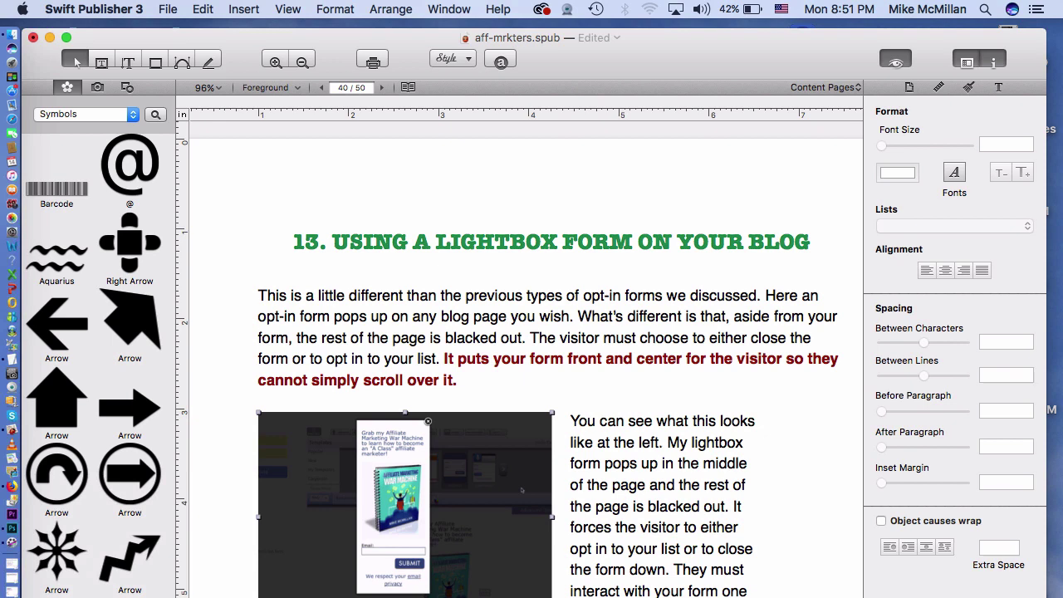
click(119, 9)
click(119, 9)
scroll(742, 244, right, 1)
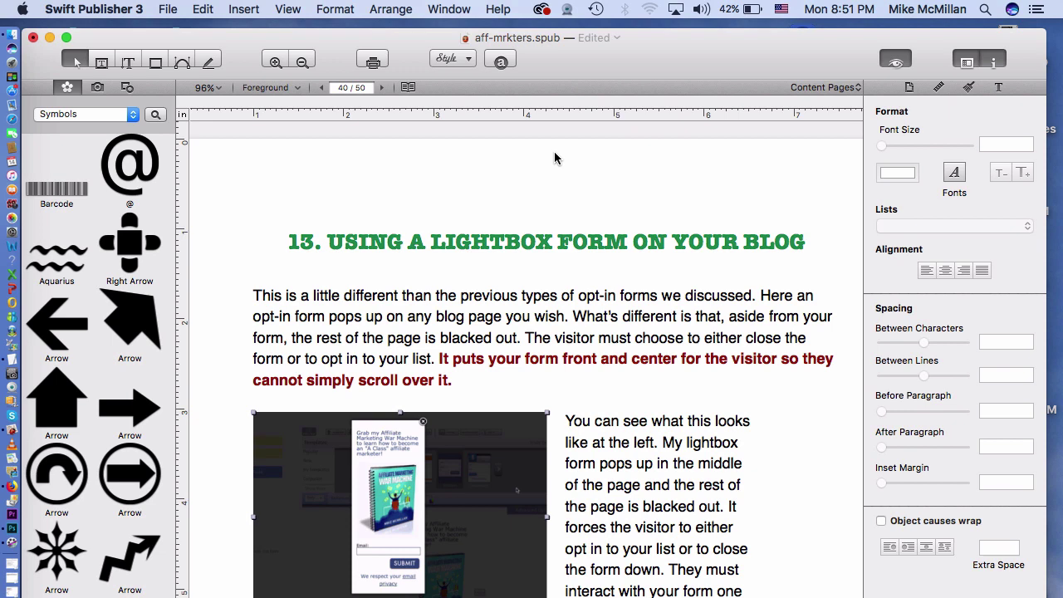
Step: Recolor the heading "13. USING A LIGHTBOX FORM ON YOUR BLOG" dark red
double_click(585, 239)
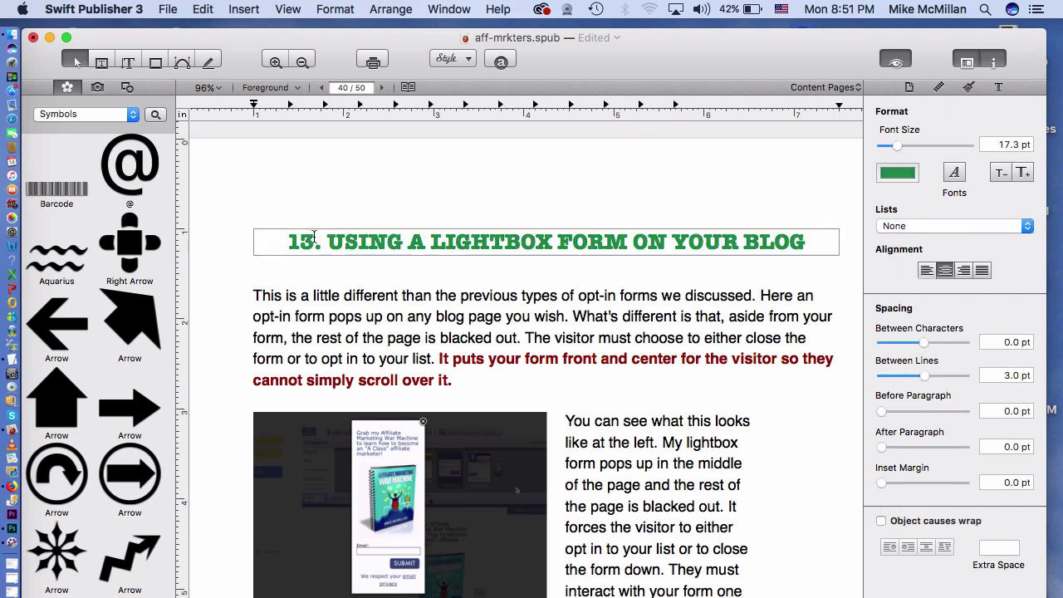
mouse_move(293, 241)
mouse_down()
mouse_move(737, 242)
mouse_move(758, 253)
mouse_move(819, 243)
mouse_up()
click(897, 173)
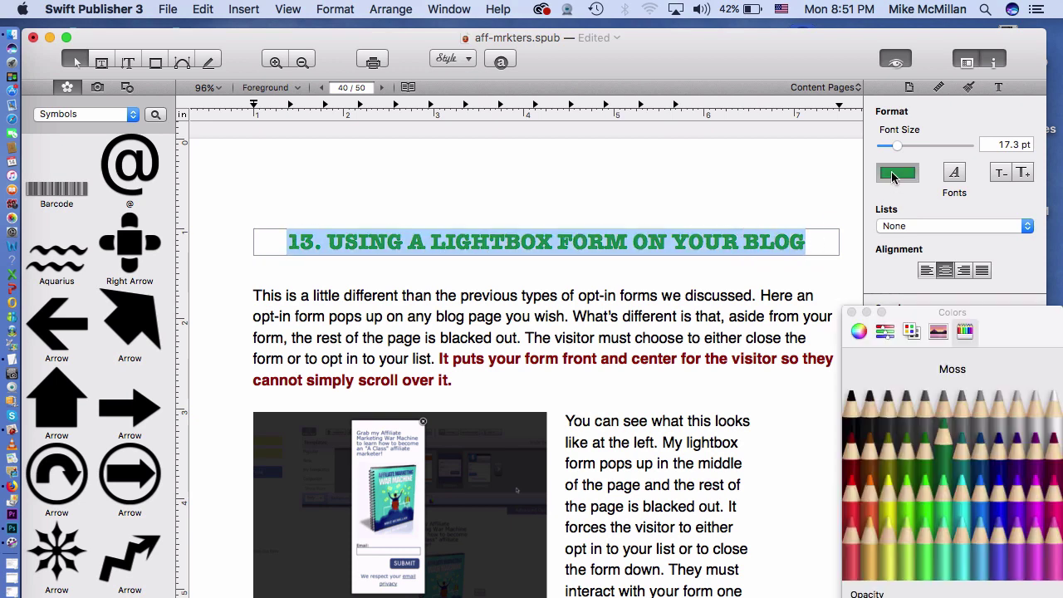
click(887, 404)
click(853, 448)
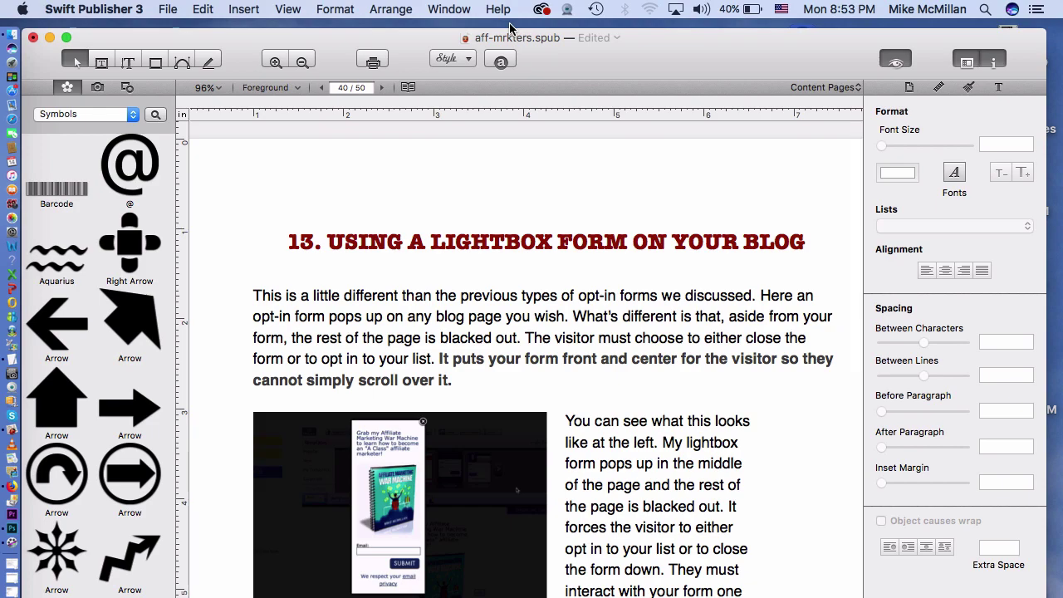
Step: Stop the ScreenFlow recording from the Finder and save the resulting Untitled document
click(567, 10)
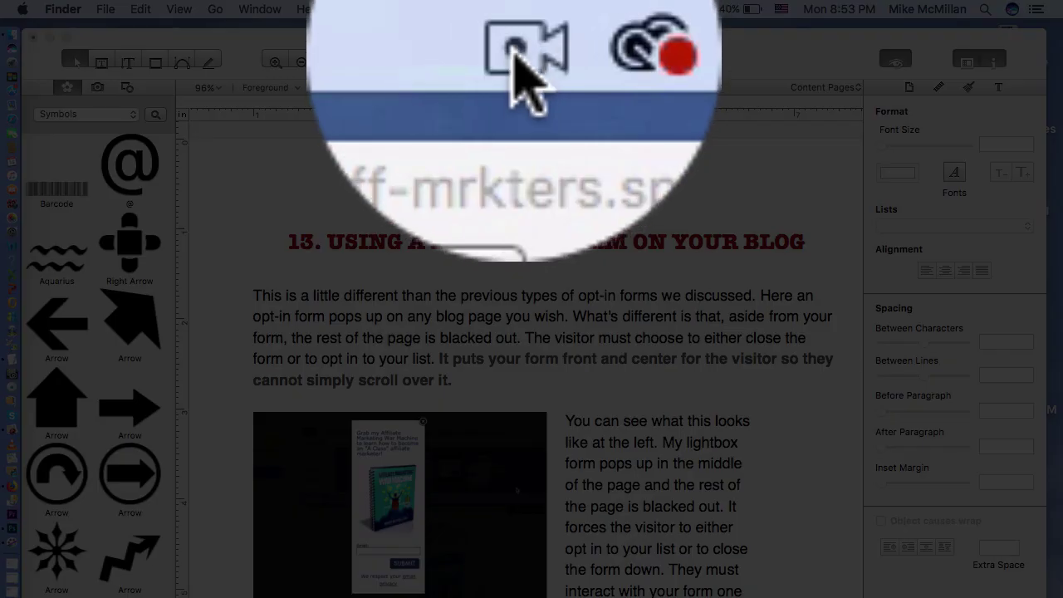
click(573, 10)
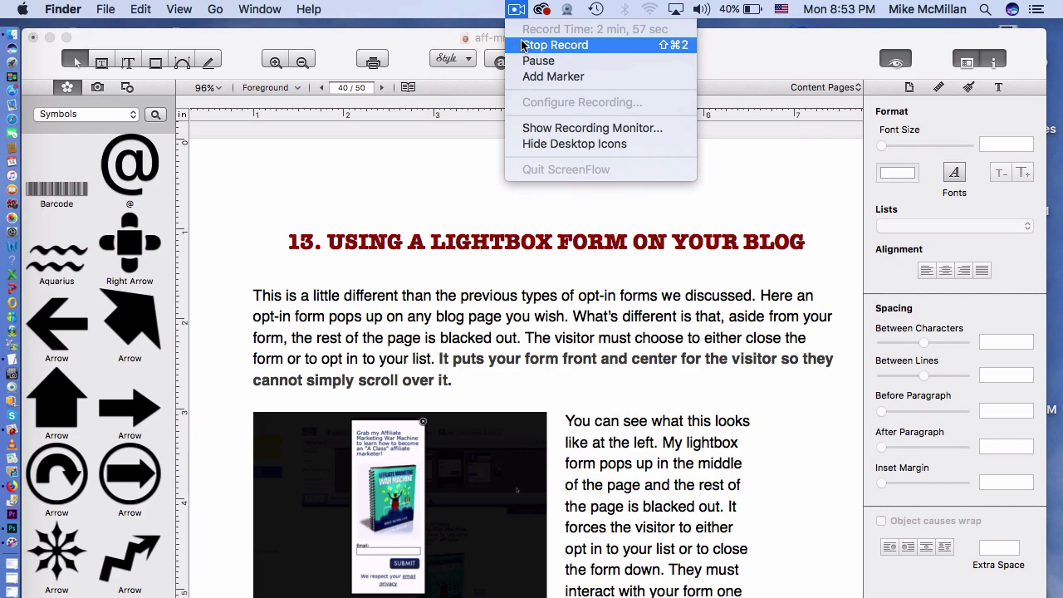
click(521, 45)
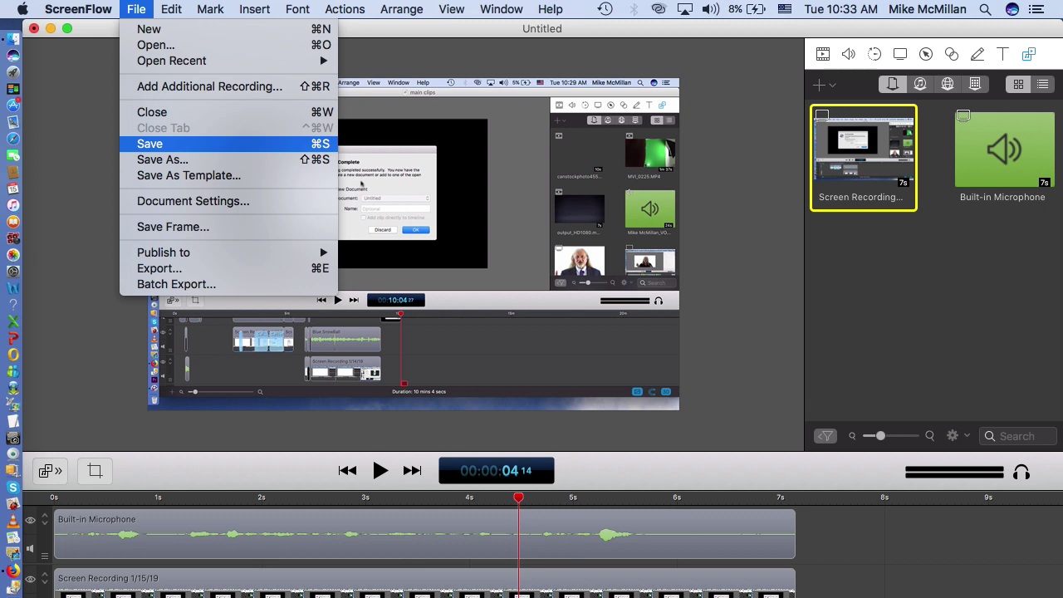
key(Return)
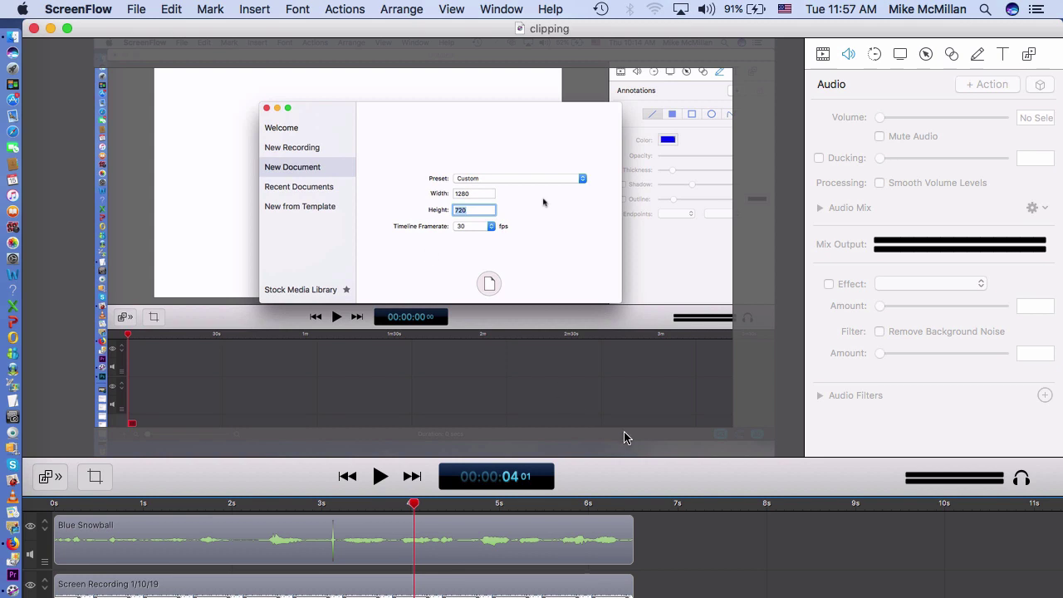
Step: Enlarge the clipping project's timeline area and demonstrate moving the playhead and the Screen Recording clip along it
drag(688, 489, 674, 353)
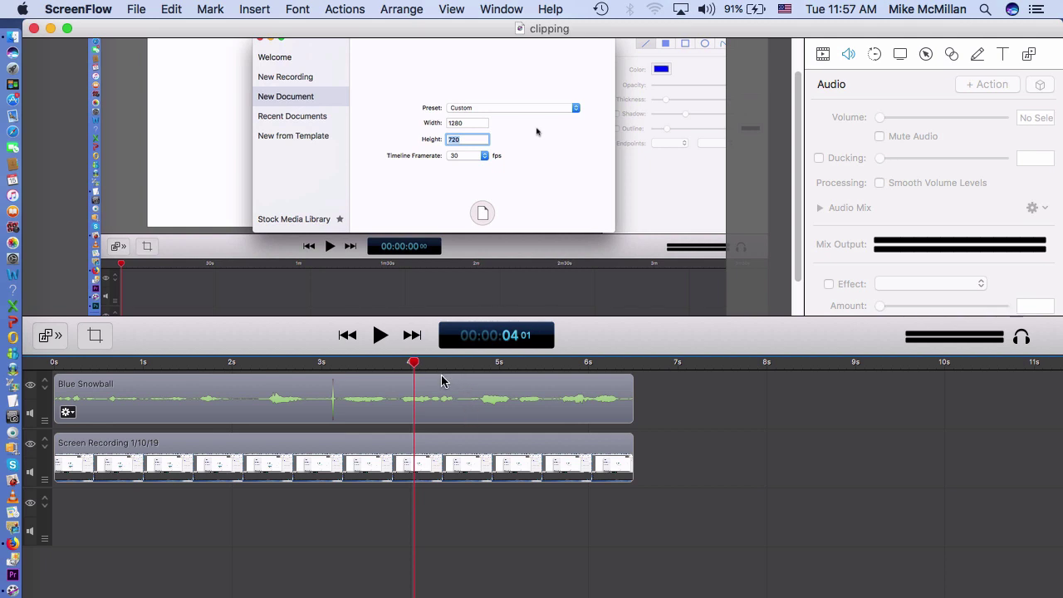
drag(414, 364, 467, 372)
drag(538, 399, 533, 430)
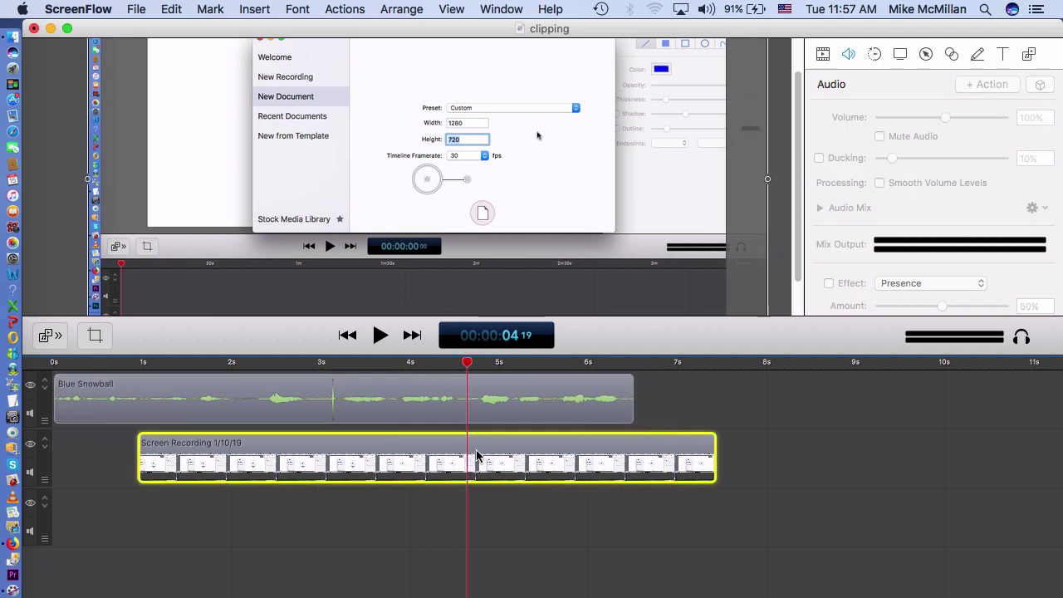
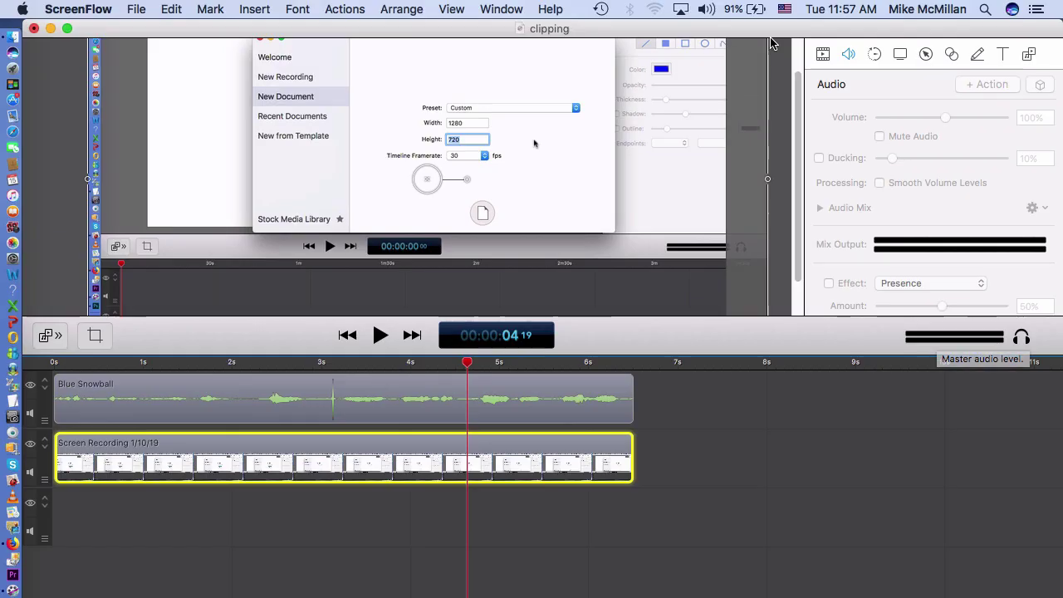
Step: Try lowering the Mac's system output volume and close the volume control
click(707, 9)
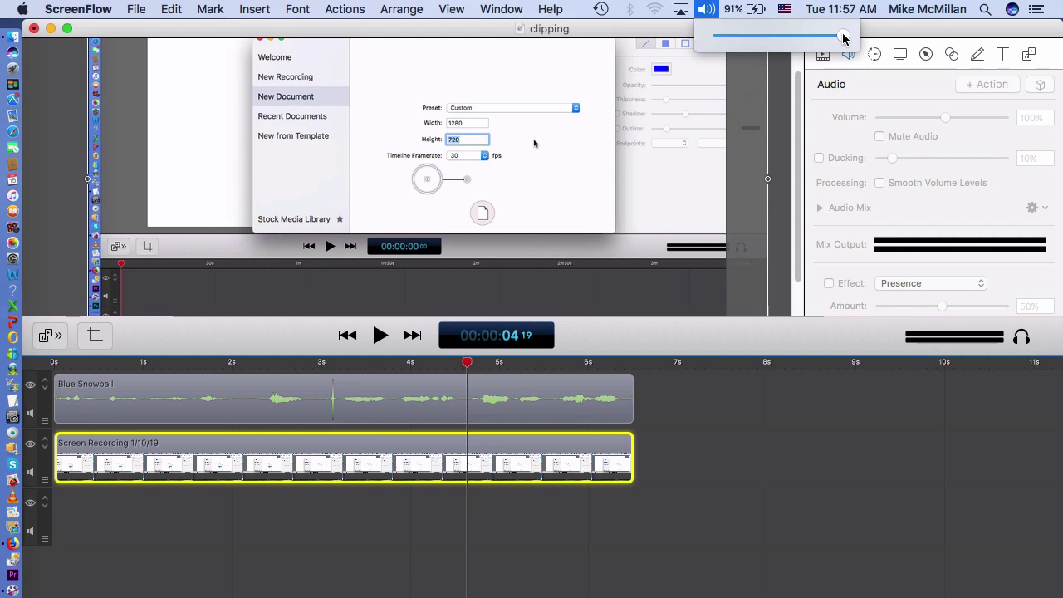
drag(843, 37, 728, 44)
drag(606, 133, 834, 54)
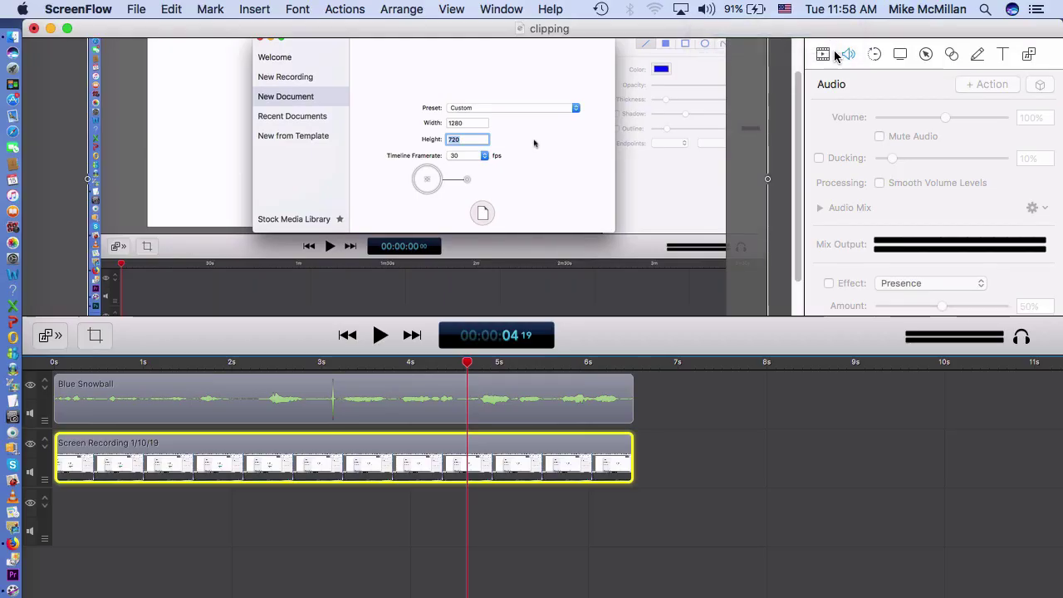
Step: Play the clipping project from near its start and again from about 2 seconds, examining the master audio level meter
click(86, 363)
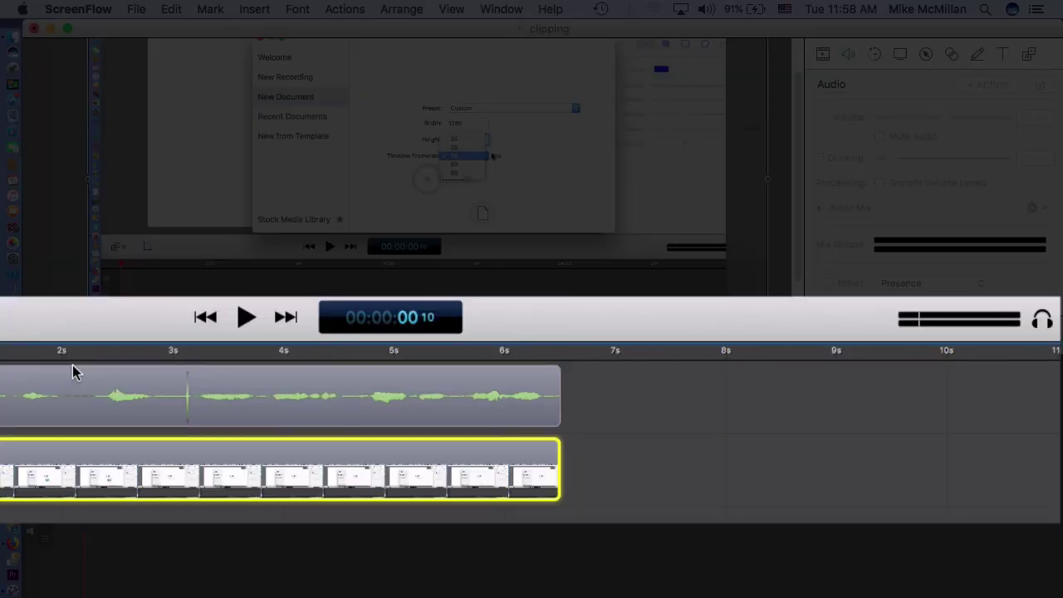
key(space)
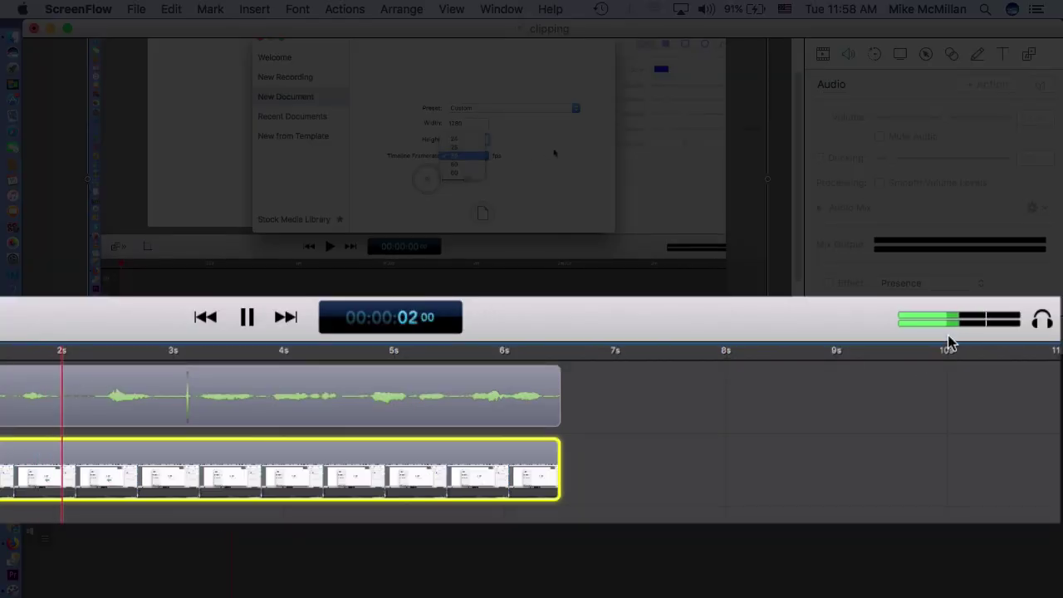
key(space)
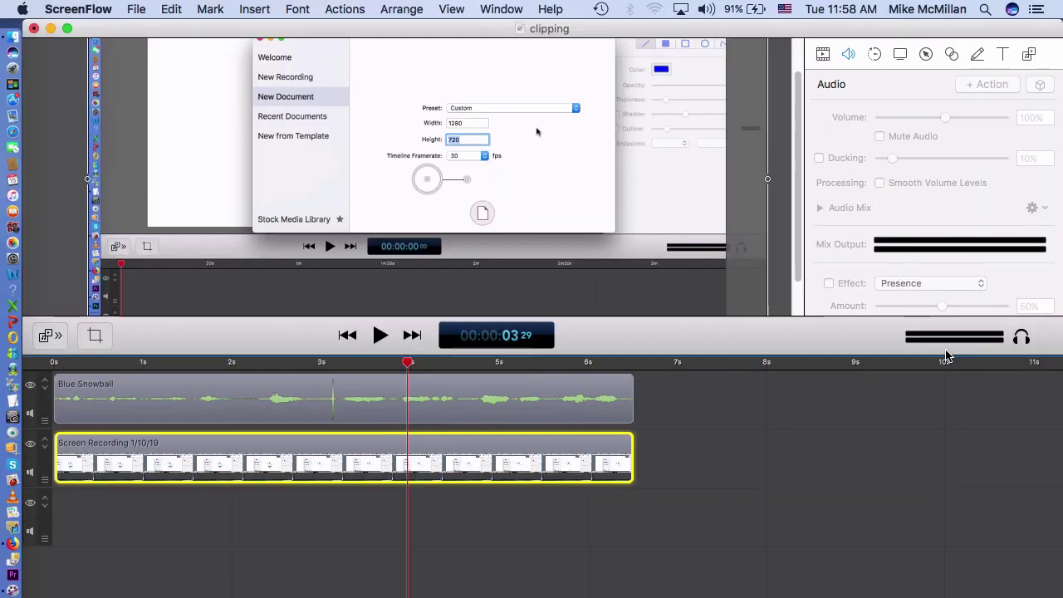
click(253, 364)
key(space)
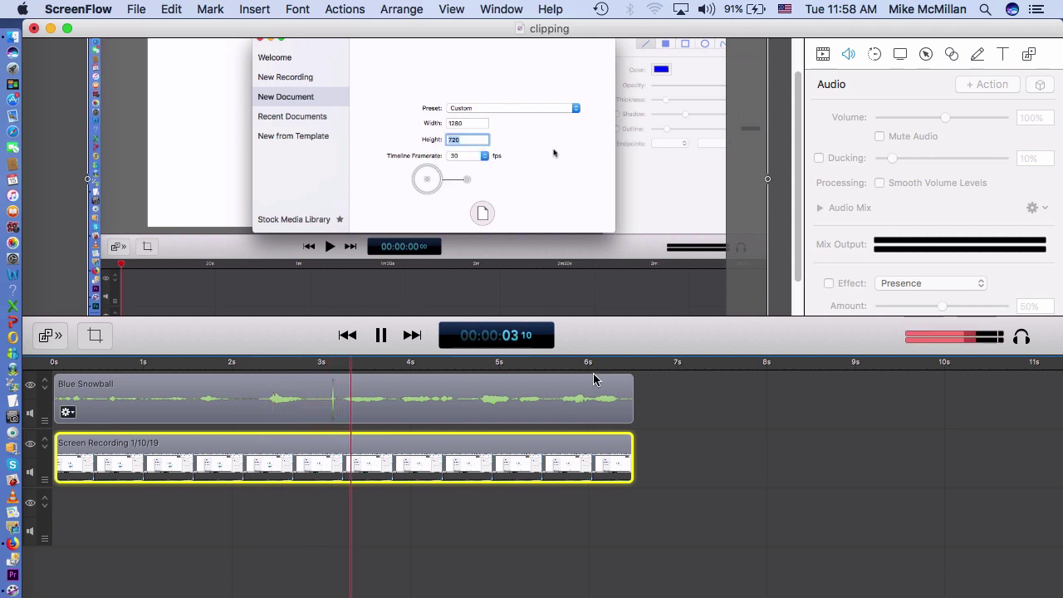
key(space)
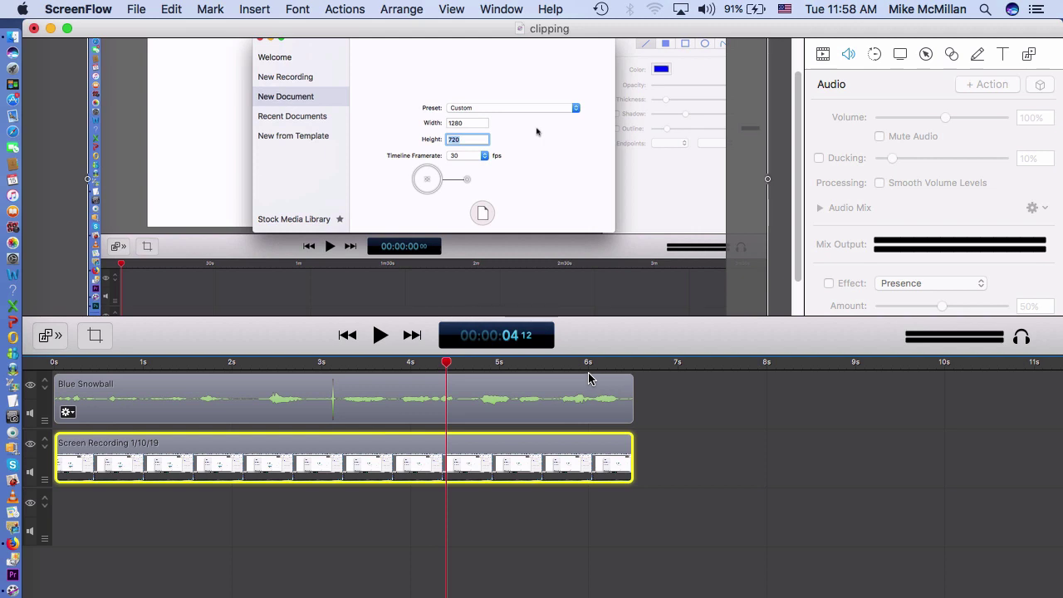
Step: Scrub the playhead back to 00:00:03 02, just before the sharp noise spike in the Blue Snowball clip
drag(446, 362, 329, 364)
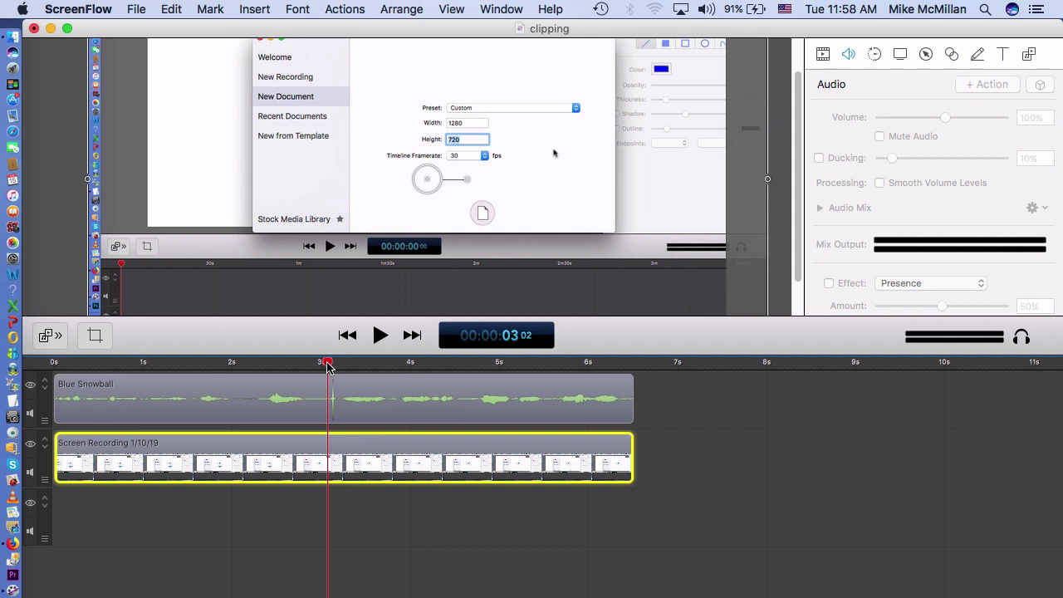
mouse_move(329, 366)
mouse_down()
mouse_move(346, 366)
mouse_move(324, 369)
mouse_up()
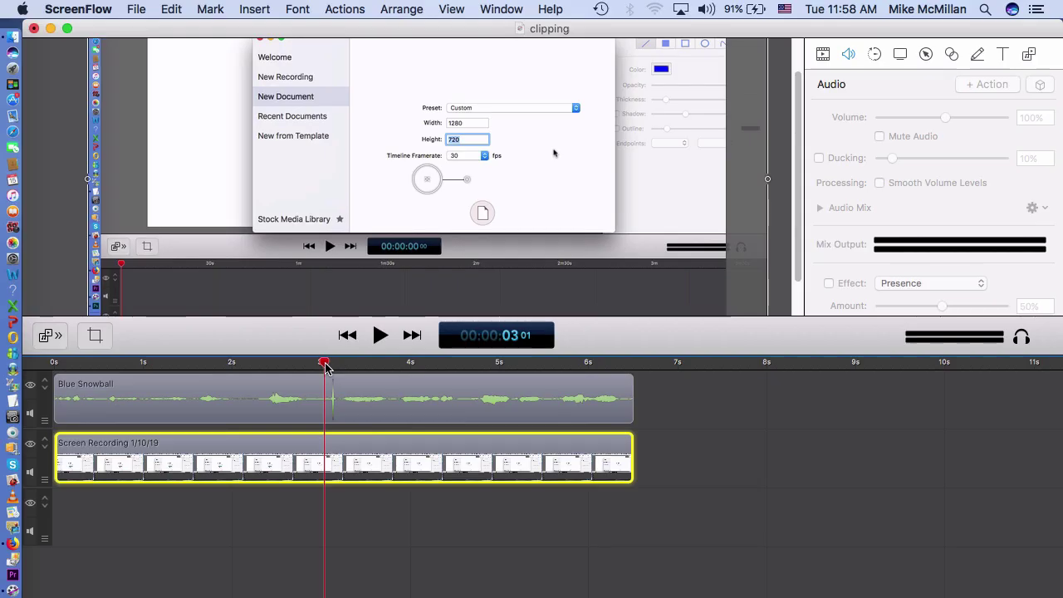
mouse_move(324, 363)
mouse_down()
mouse_move(351, 365)
mouse_move(327, 366)
mouse_up()
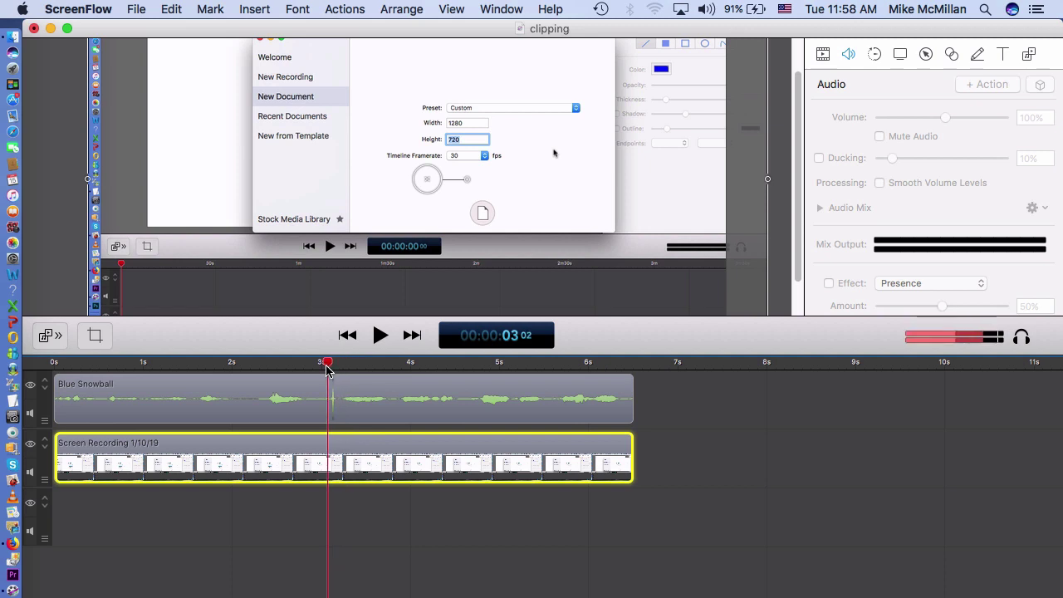
Step: Lower the Blue Snowball clip's volume to 100% and play back the section around the noise spike
click(382, 393)
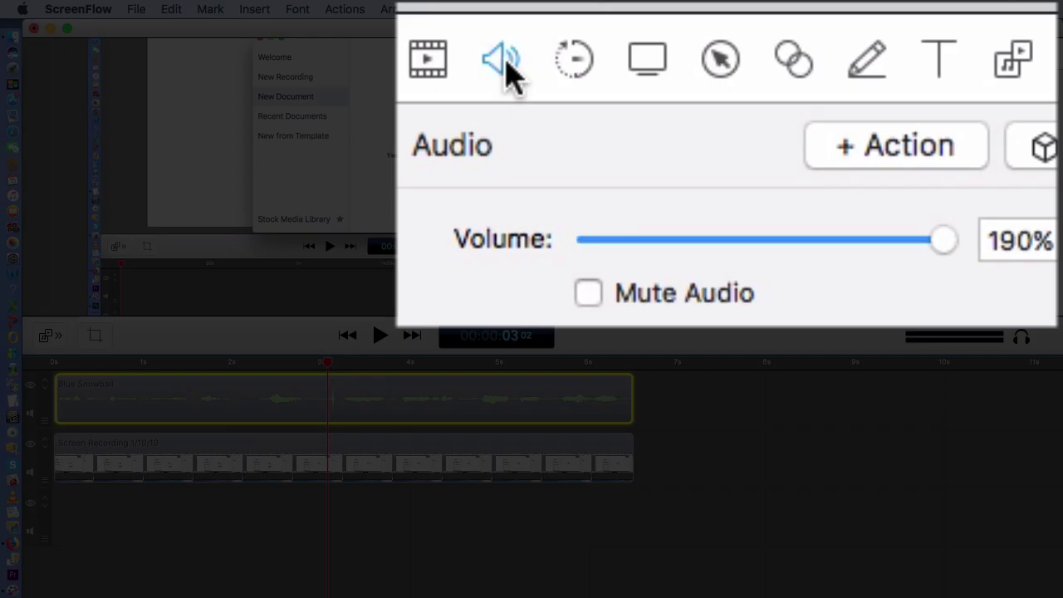
drag(943, 235, 773, 237)
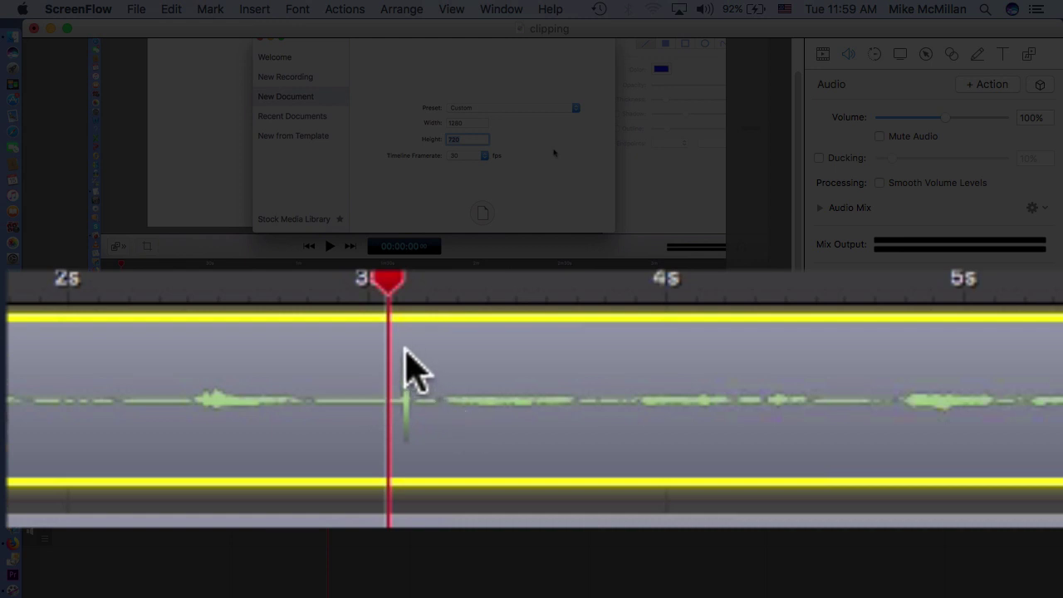
drag(390, 283, 328, 289)
key(space)
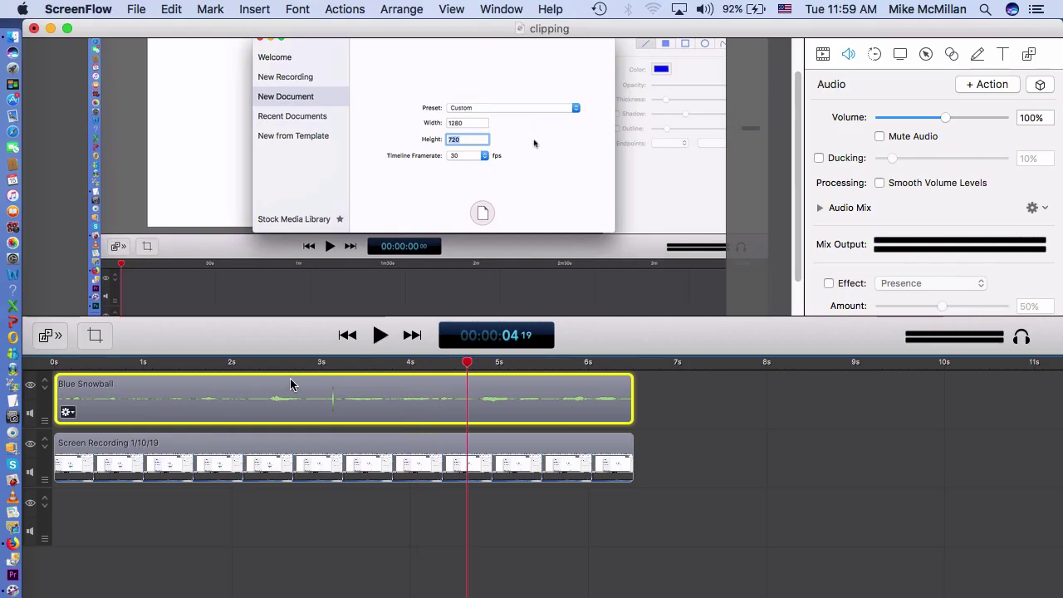
click(300, 363)
key(space)
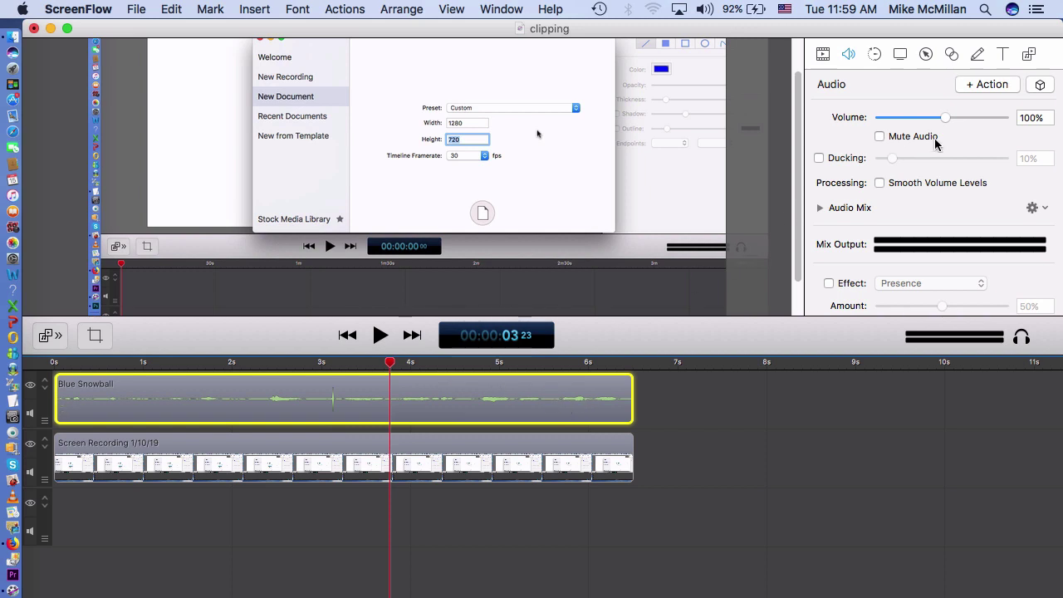
Step: Set the Blue Snowball clip's volume to 190% and play back the noise spike just after 3 seconds
drag(944, 117, 1009, 119)
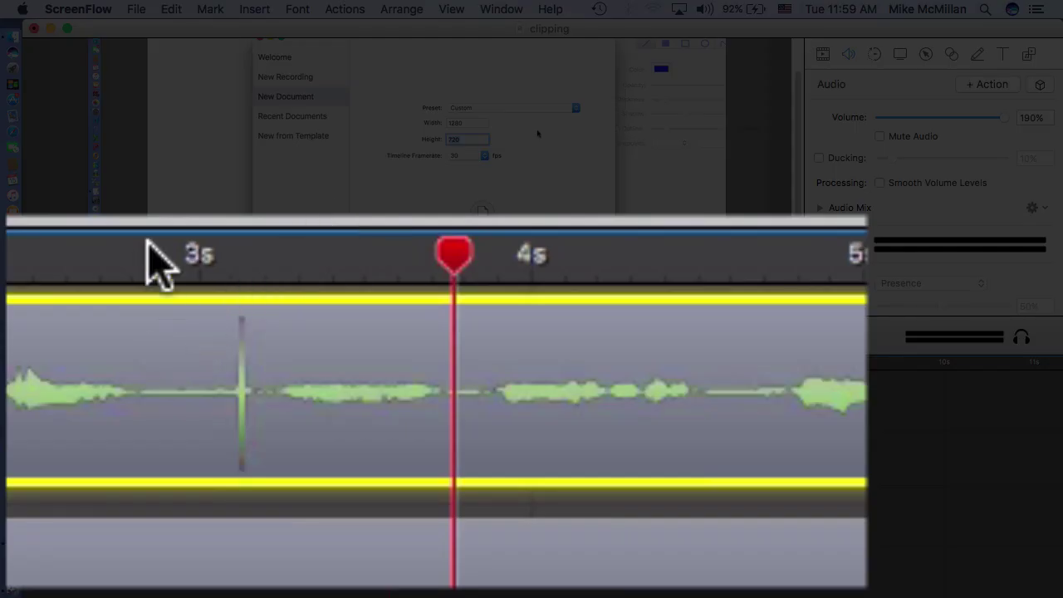
click(42, 264)
key(space)
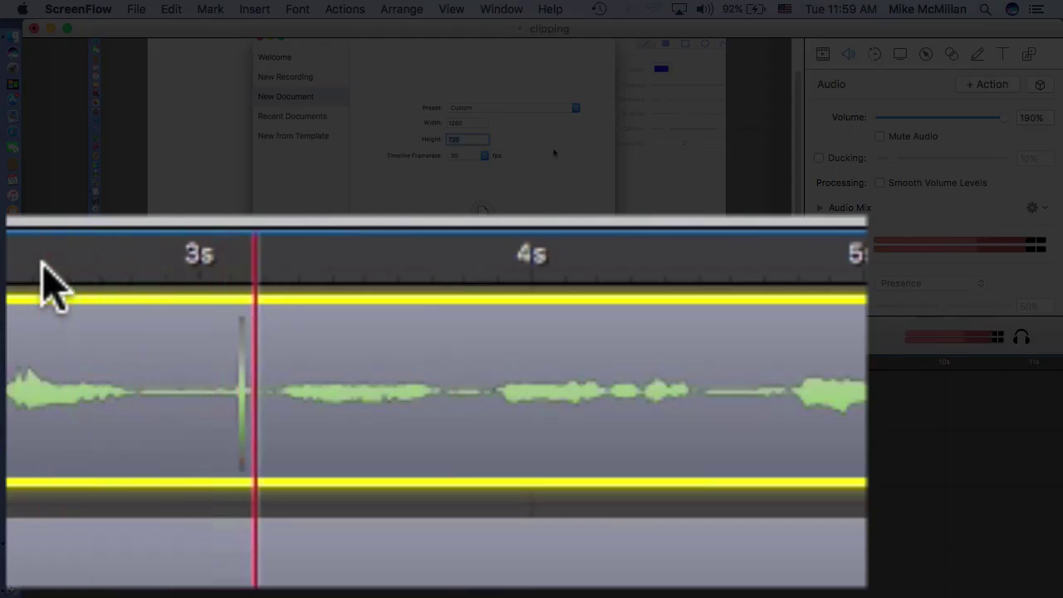
key(space)
Step: Split the Blue Snowball clip at 00:00:03 02 and 00:00:03 06, and delete the short noise segment between the cuts
drag(40, 262, 219, 259)
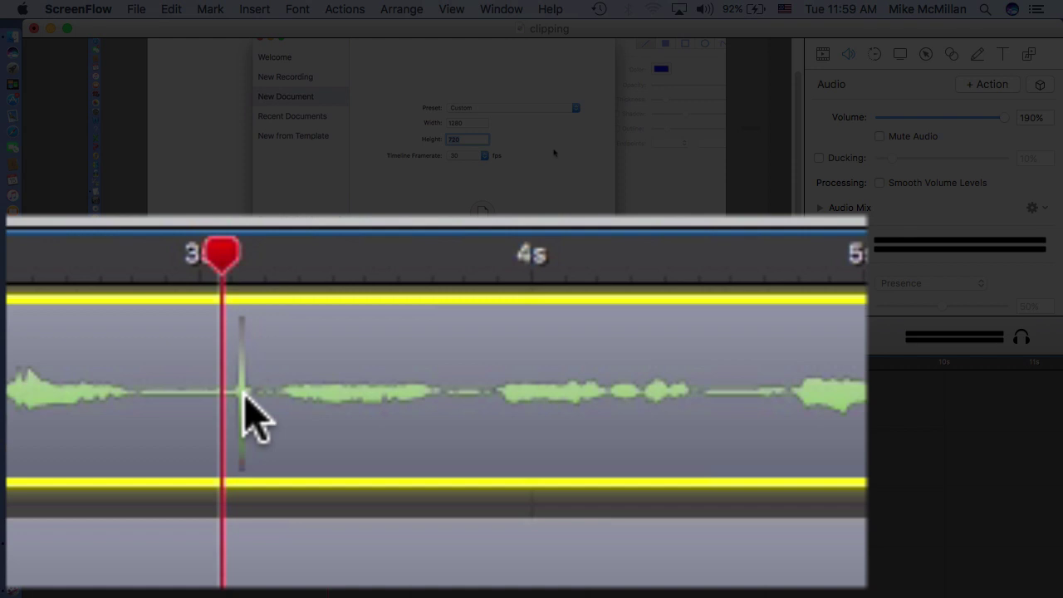
key(t)
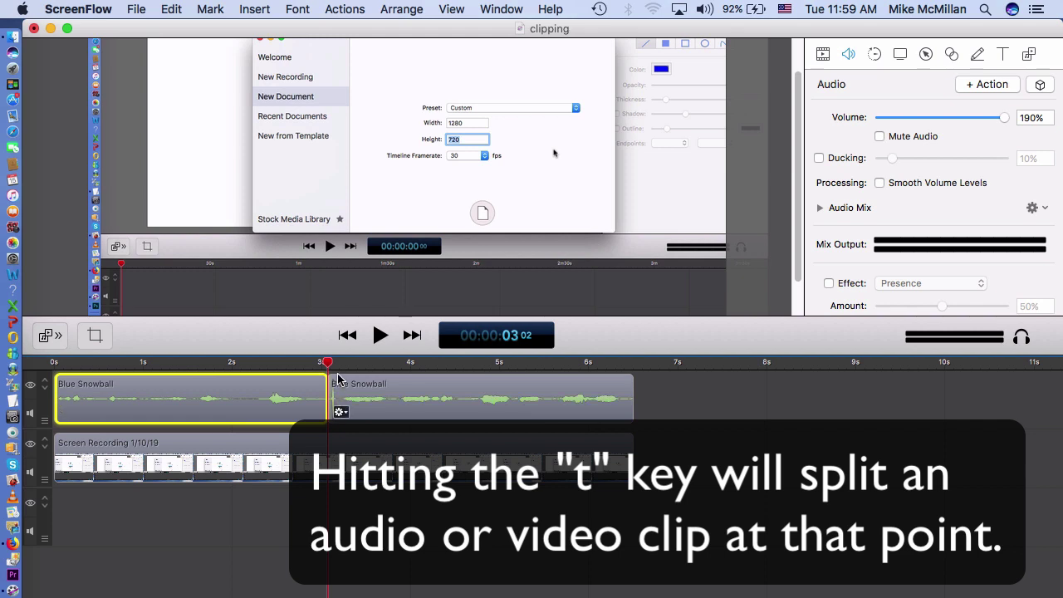
drag(332, 367, 341, 367)
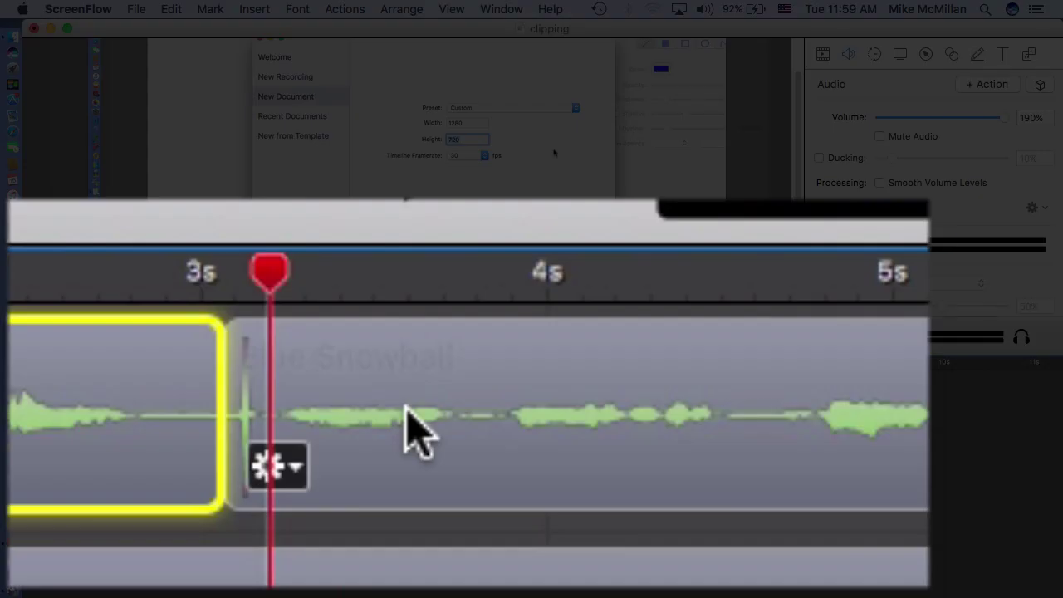
click(375, 402)
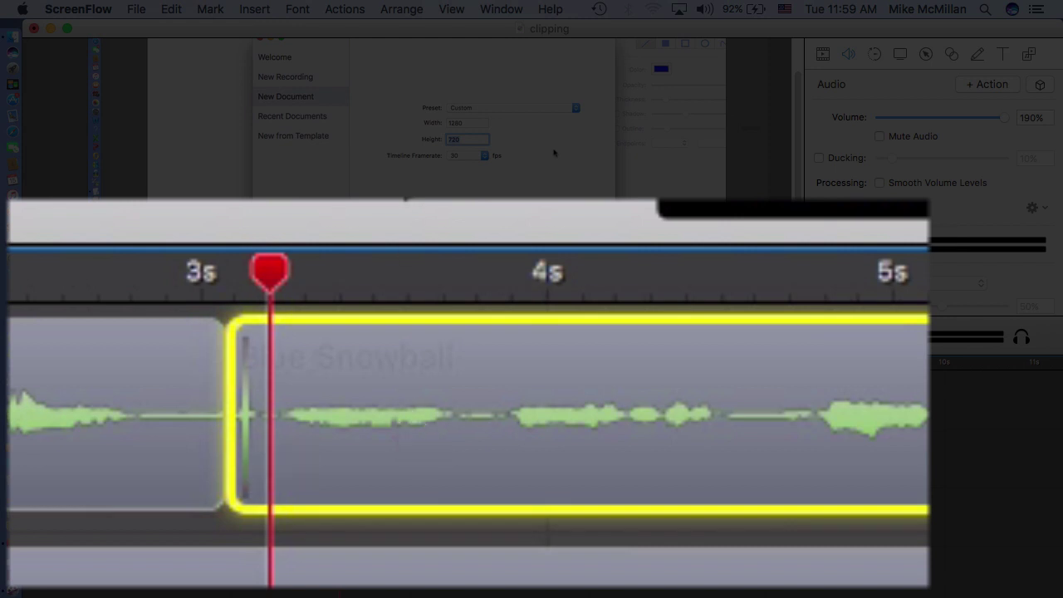
key(t)
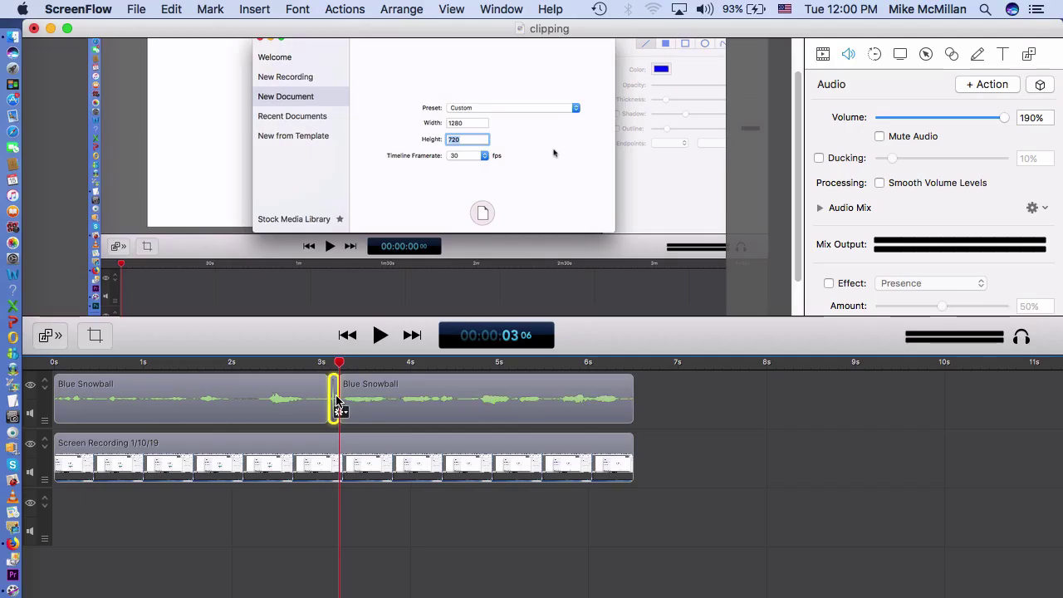
key(Delete)
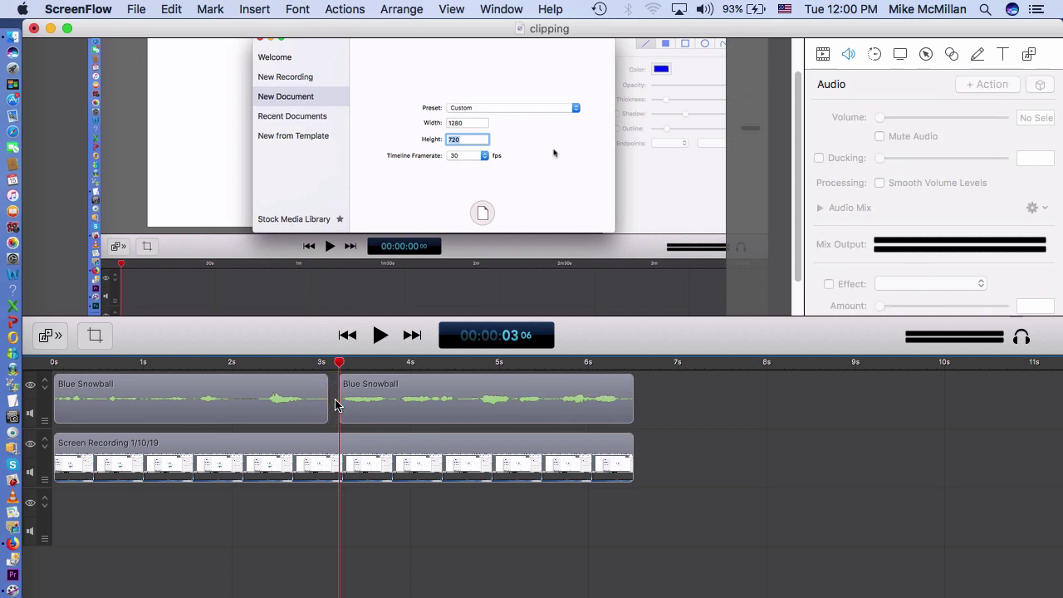
Step: Play the timeline from 00:00:02 11 across the removed segment to check the audio levels
click(266, 363)
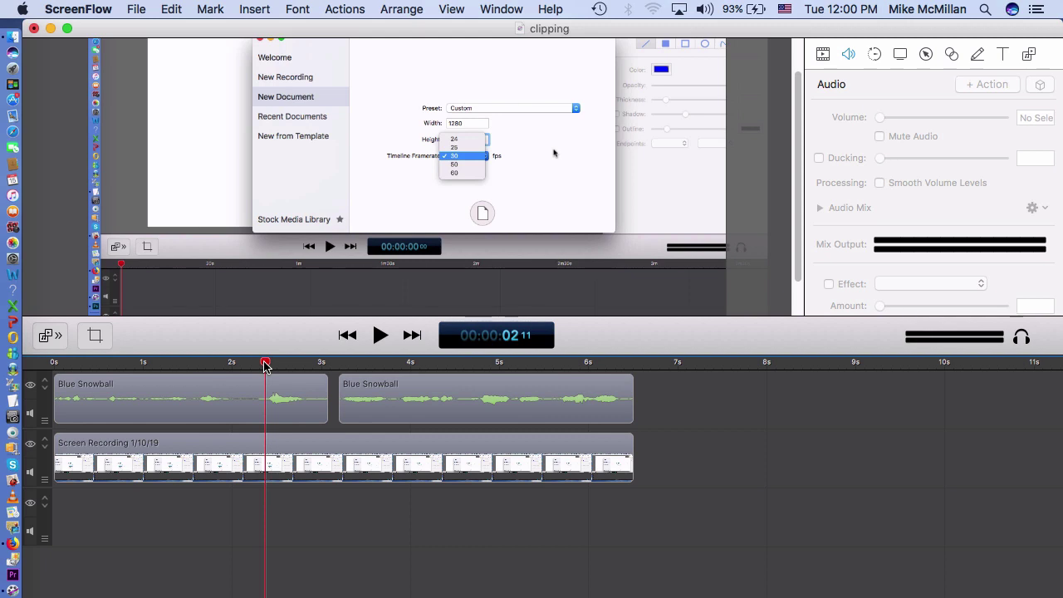
key(space)
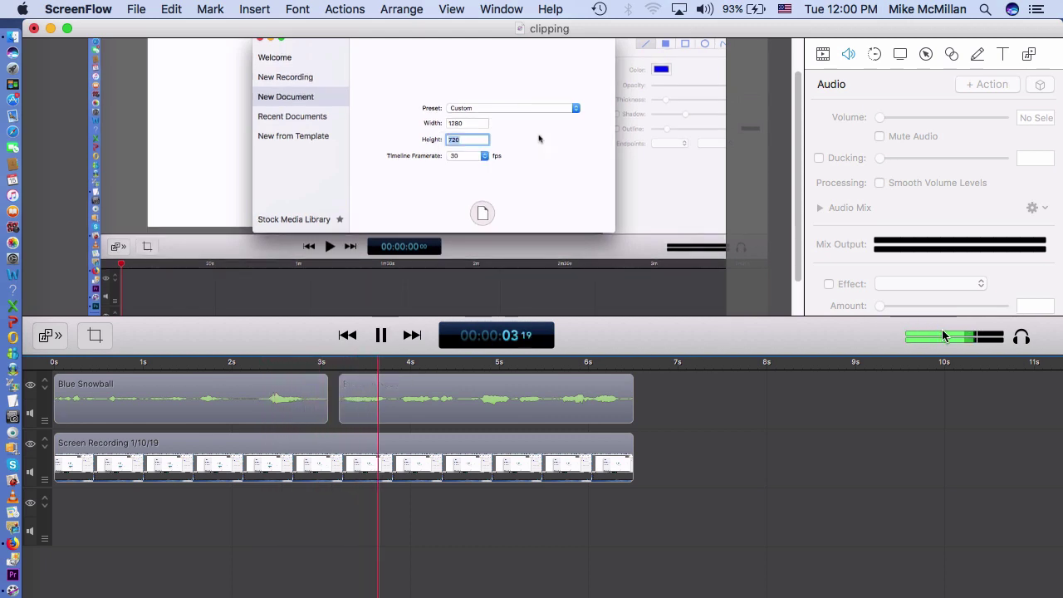
key(space)
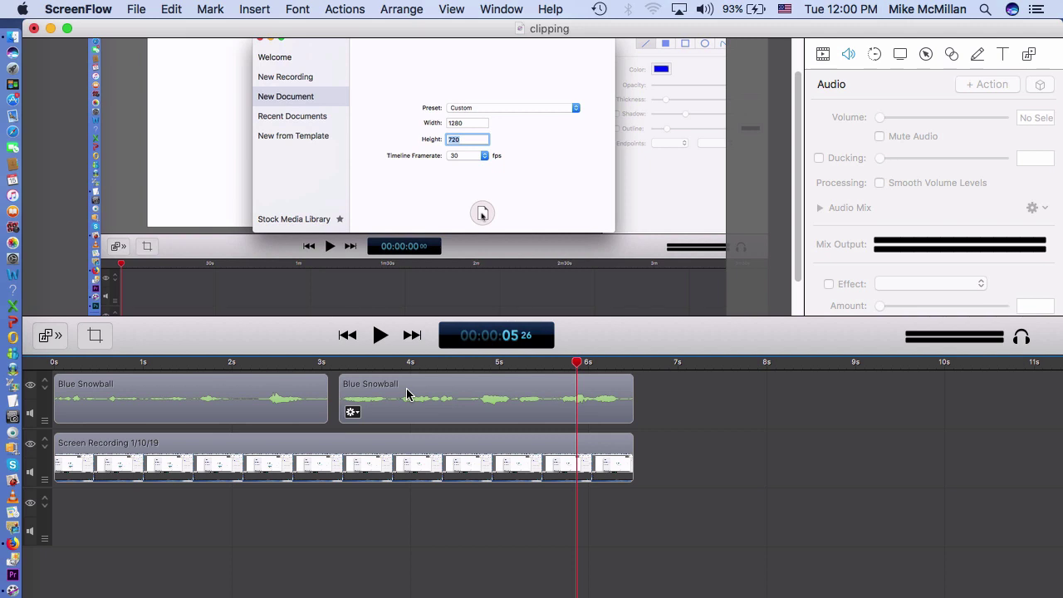
Step: Move the Screen Recording clip to start just after 4 seconds, and split it at 00:00:07 28
drag(407, 393, 408, 370)
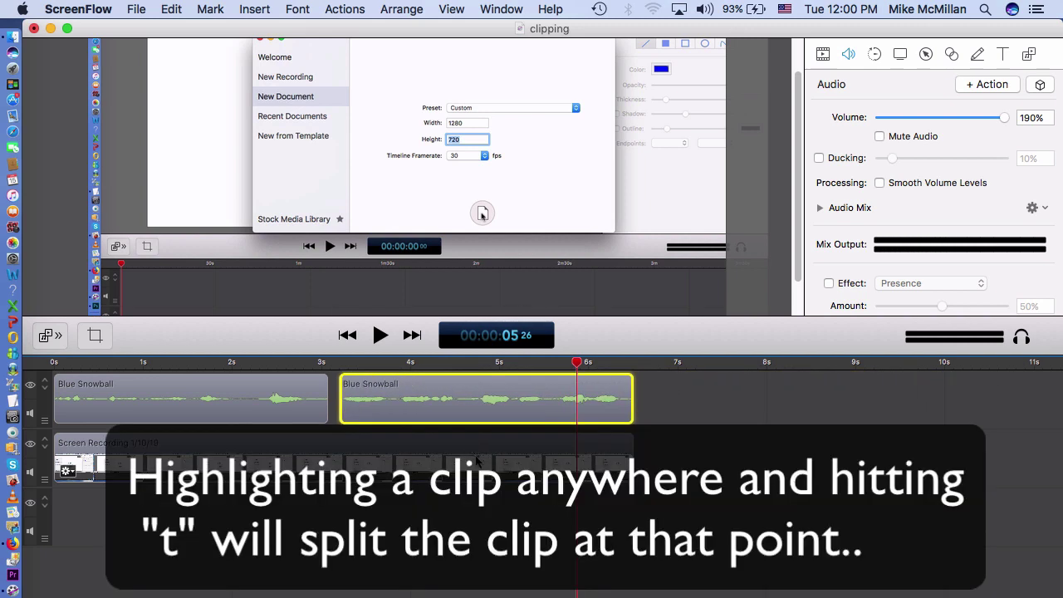
drag(487, 449, 858, 402)
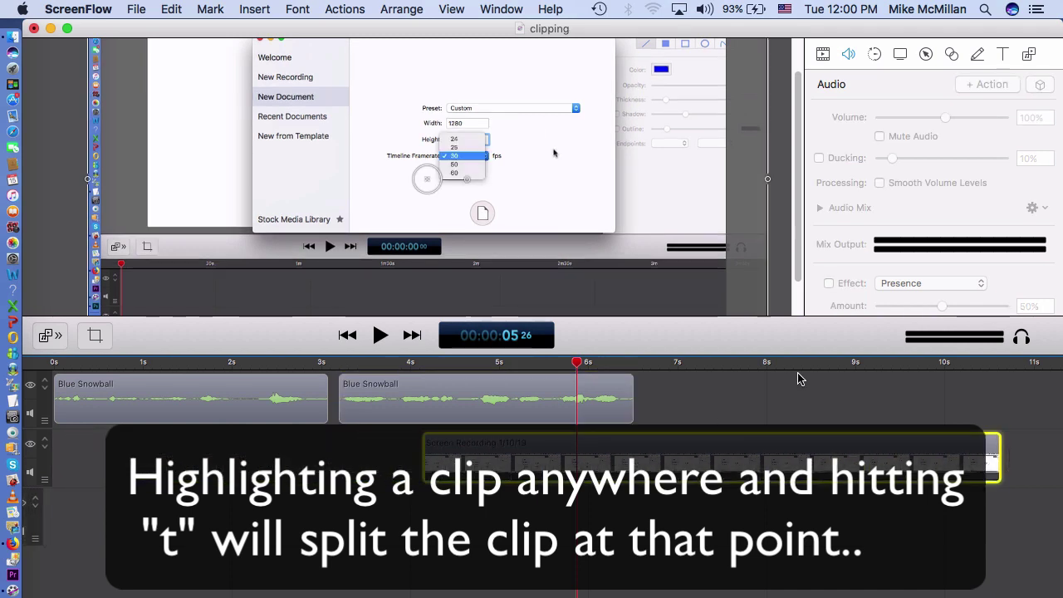
click(761, 365)
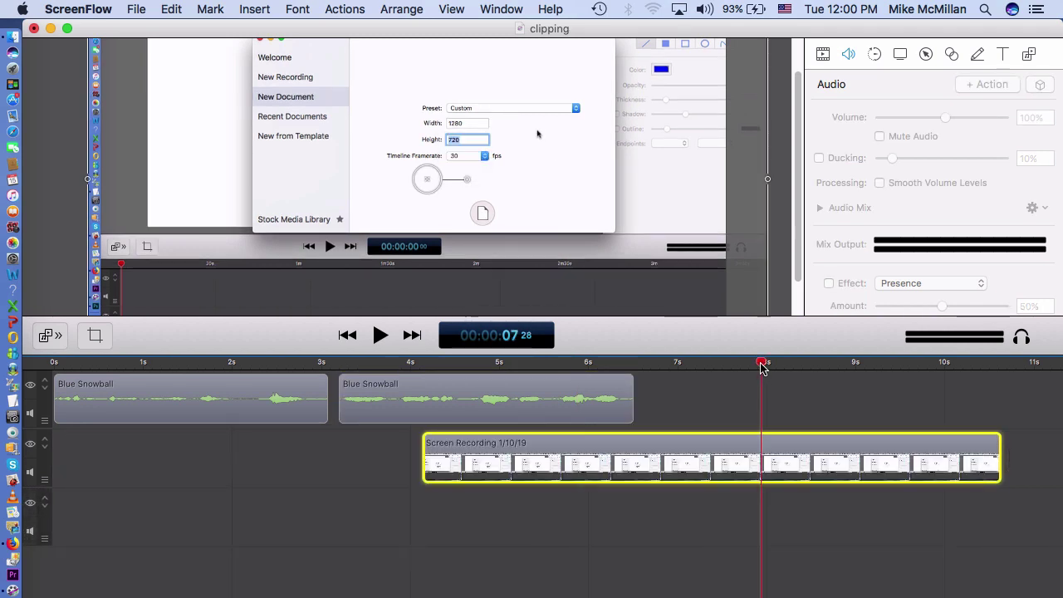
key(t)
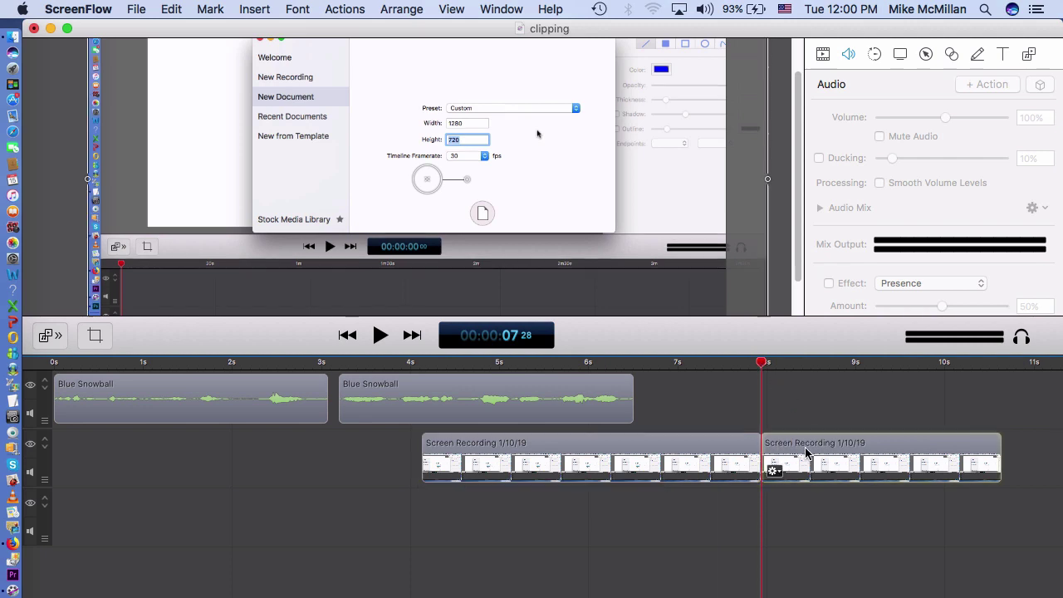
Step: Separate the two Screen Recording pieces, rejoin them, and move both back to the start of the timeline
drag(806, 458, 957, 455)
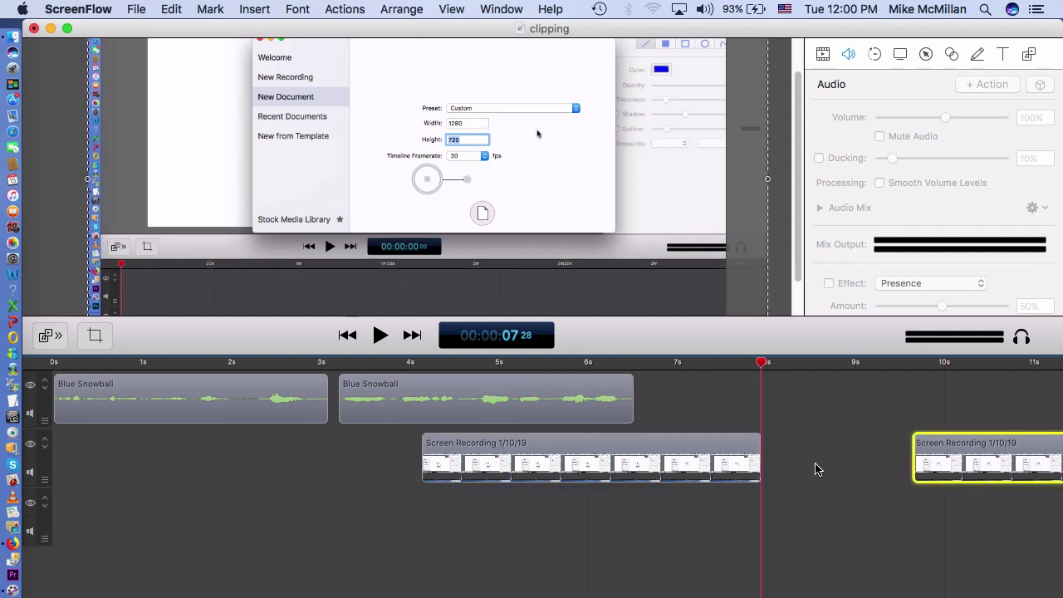
drag(965, 448, 825, 449)
drag(980, 541, 336, 462)
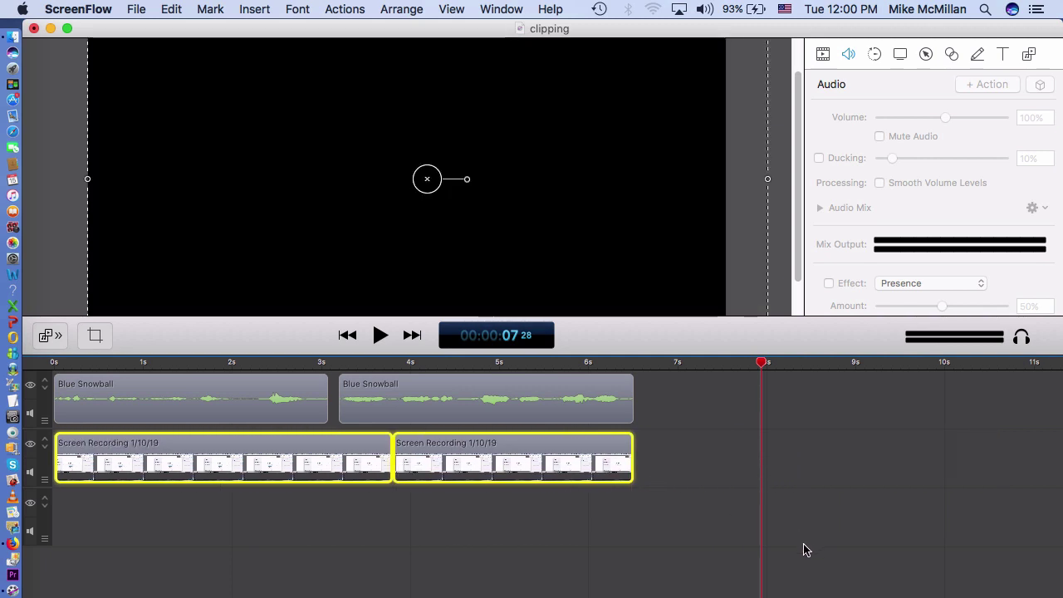
click(834, 495)
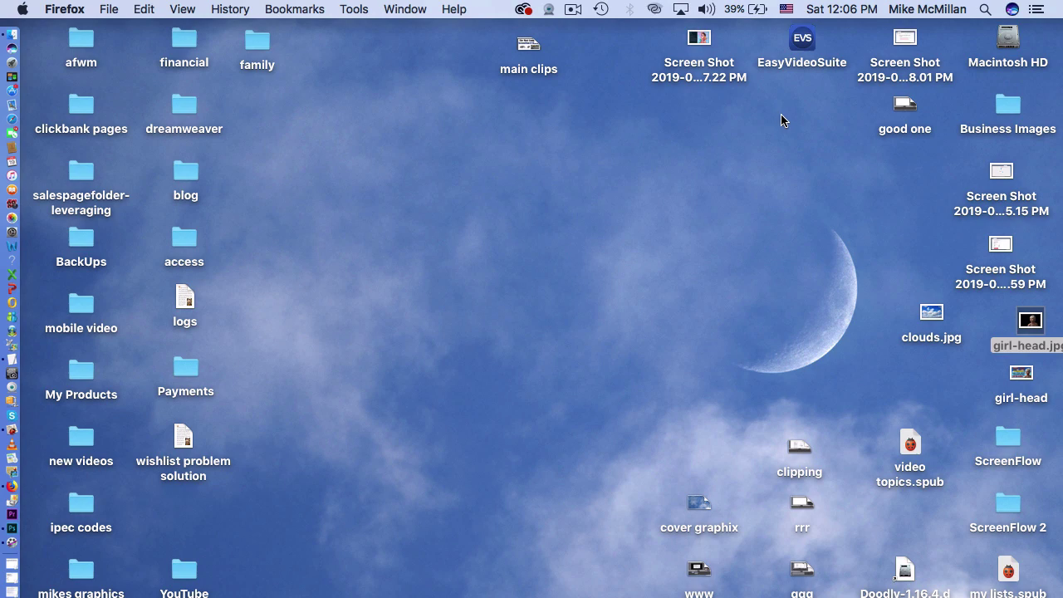
Step: Open the girl-head image from the desktop to view the finished thumbnail, and close it
click(952, 395)
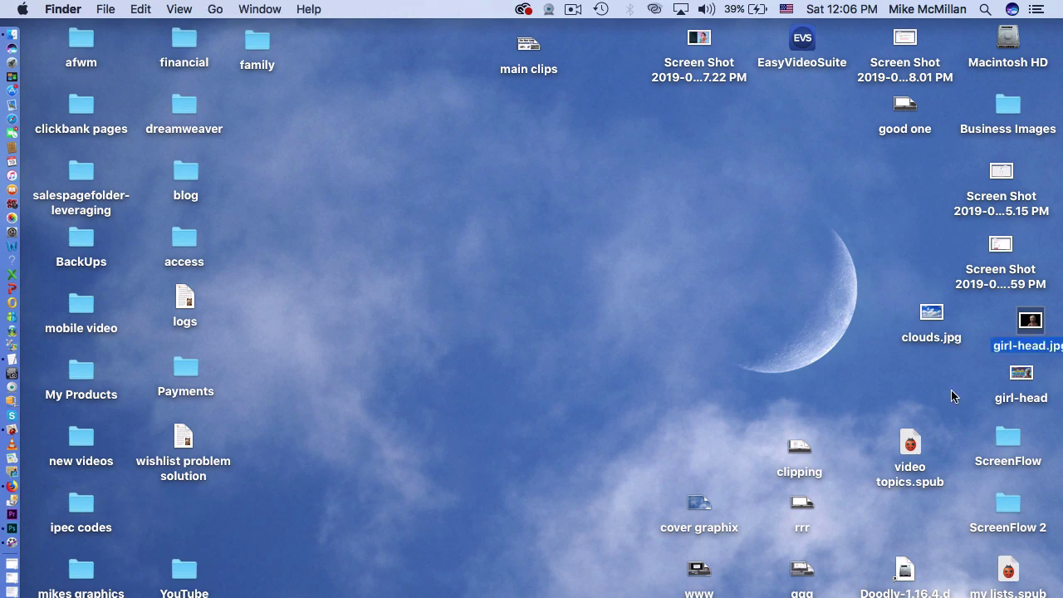
double_click(1023, 374)
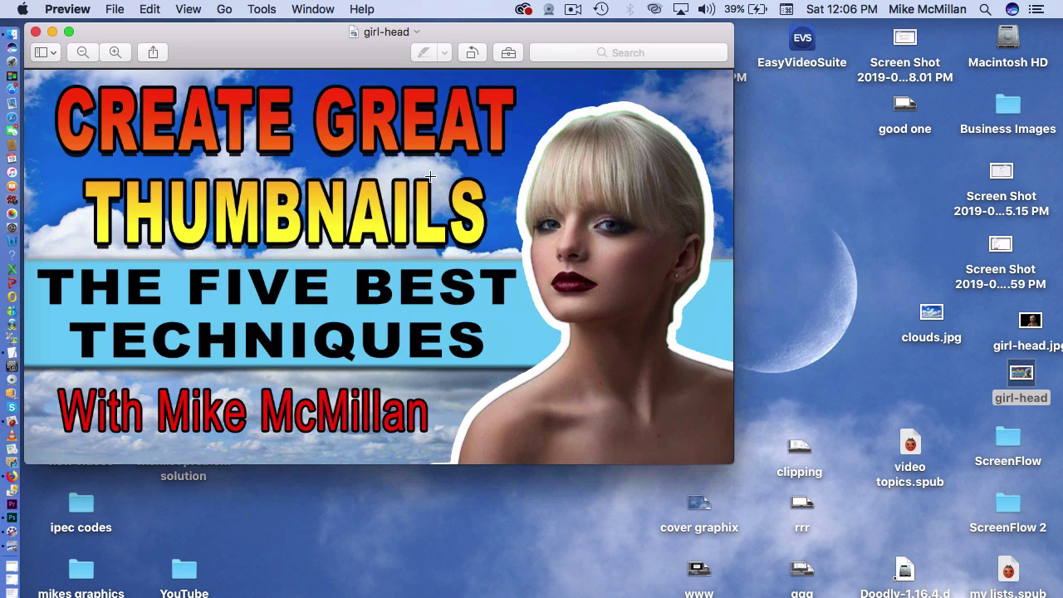
click(36, 32)
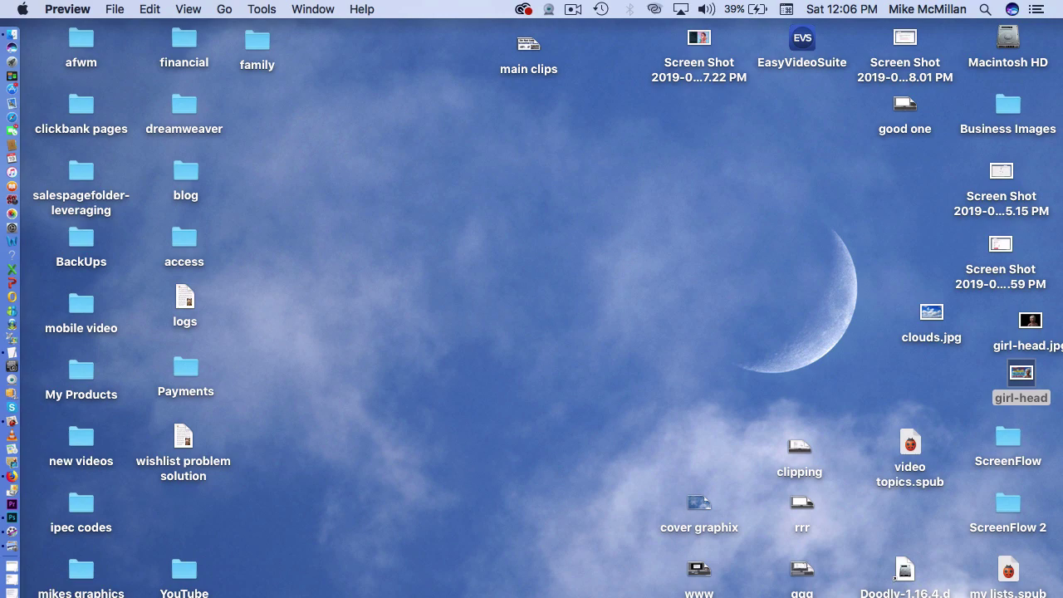
Step: Switch to Firefox and examine the video thumbnails in the YouTube results for "graphic design"
key(super+Tab)
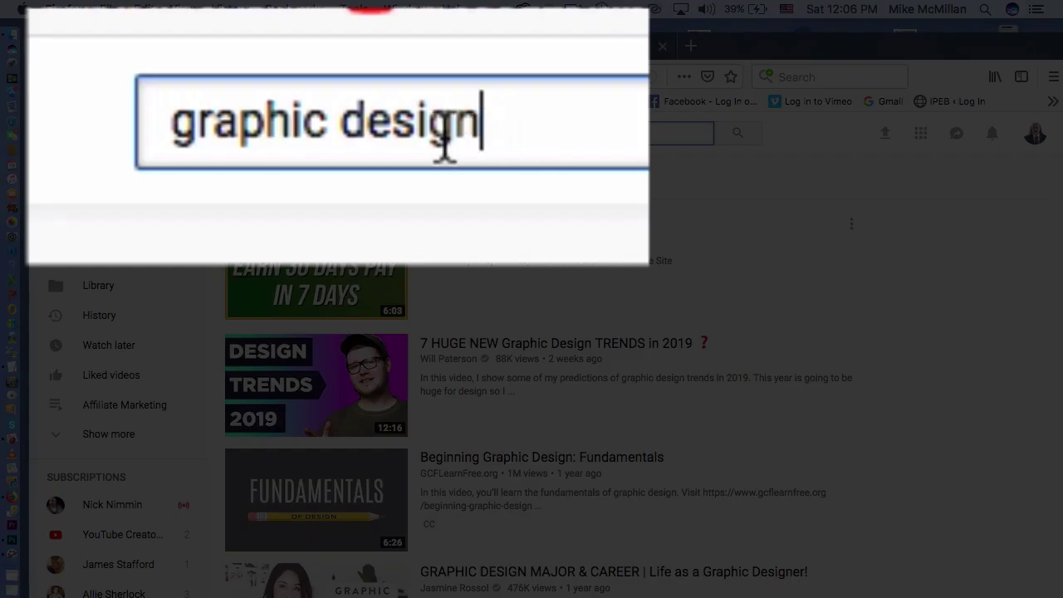
scroll(543, 434, down, 15)
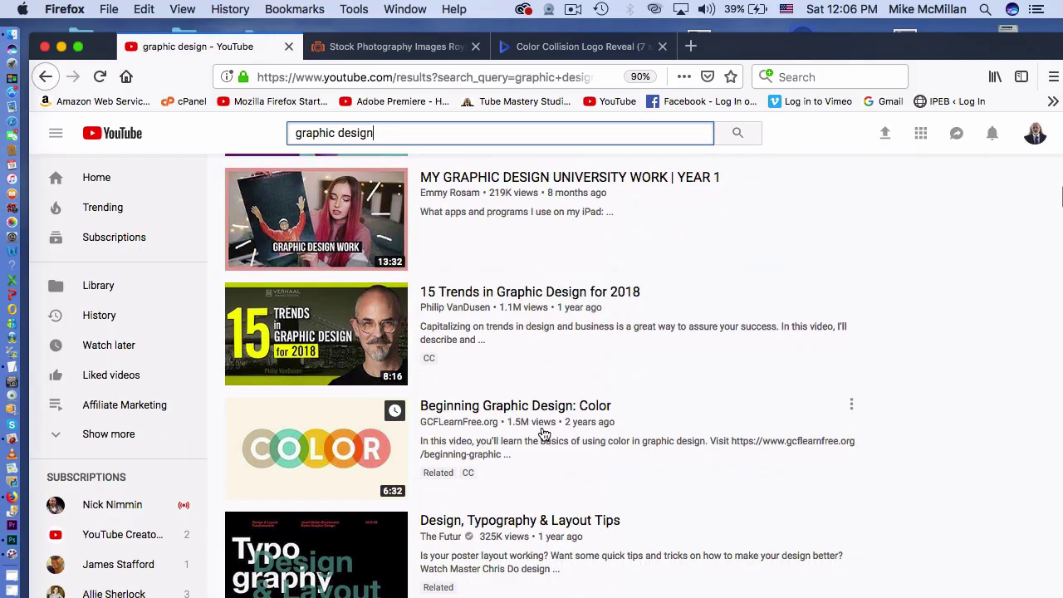
scroll(544, 434, down, 1)
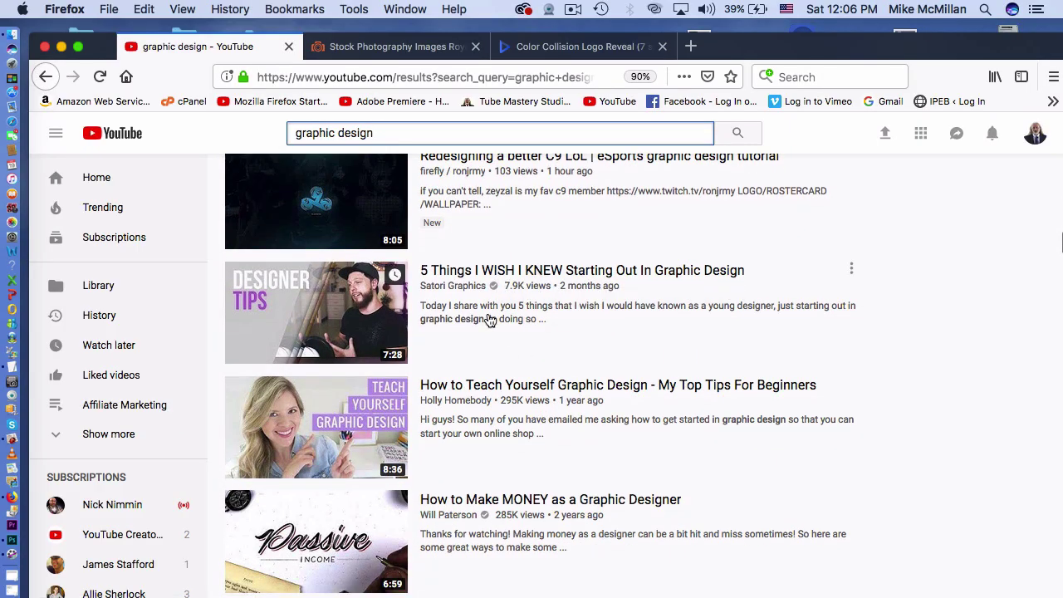
scroll(441, 390, down, 10)
scroll(442, 395, down, 8)
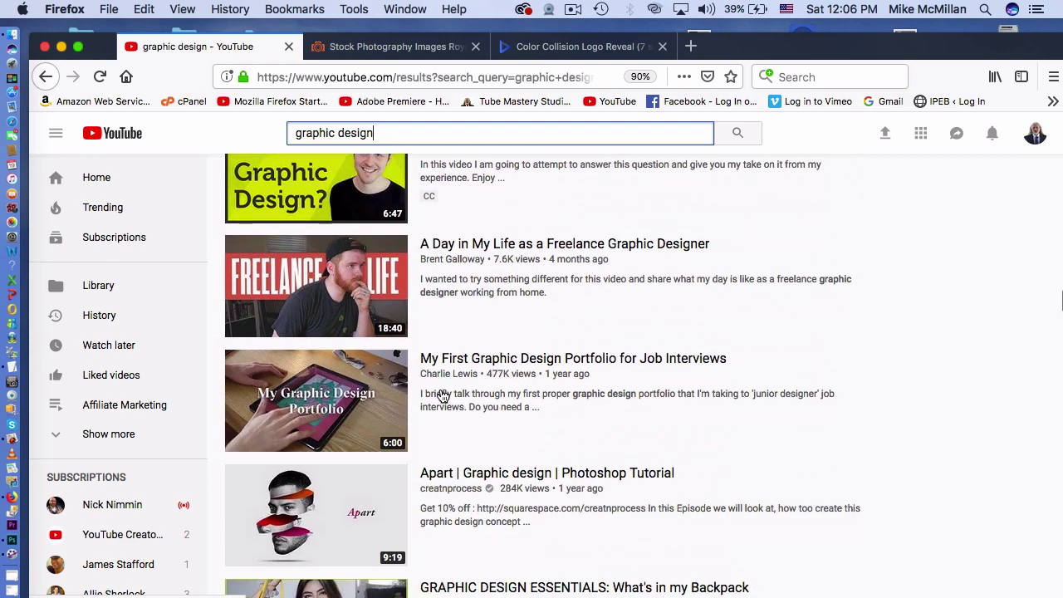
scroll(442, 396, down, 4)
scroll(437, 396, up, 3)
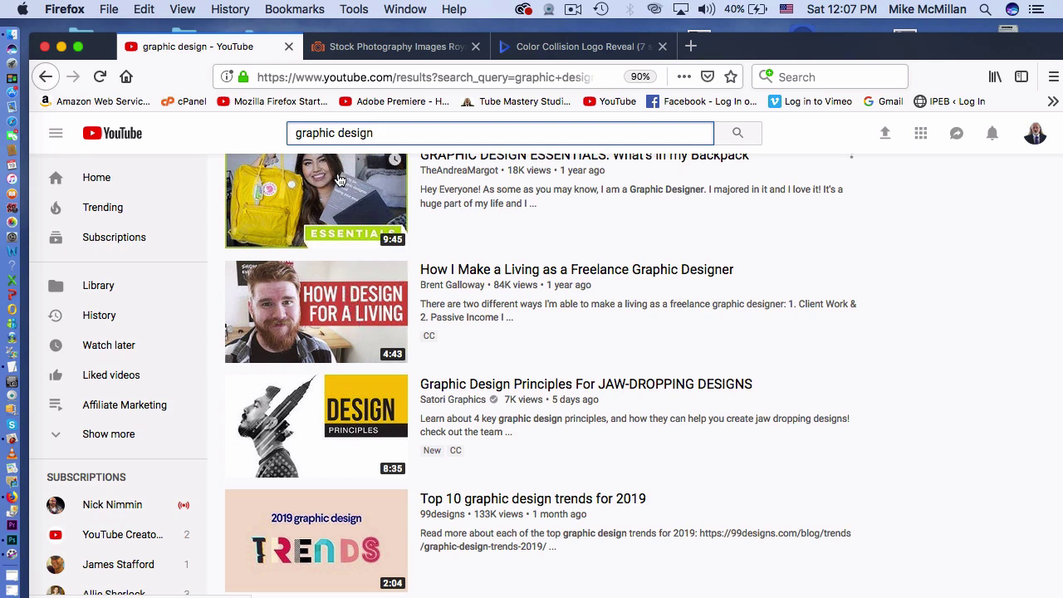
Step: Open the Can Stock Photo site and choose Photos as the media type for its search
click(382, 43)
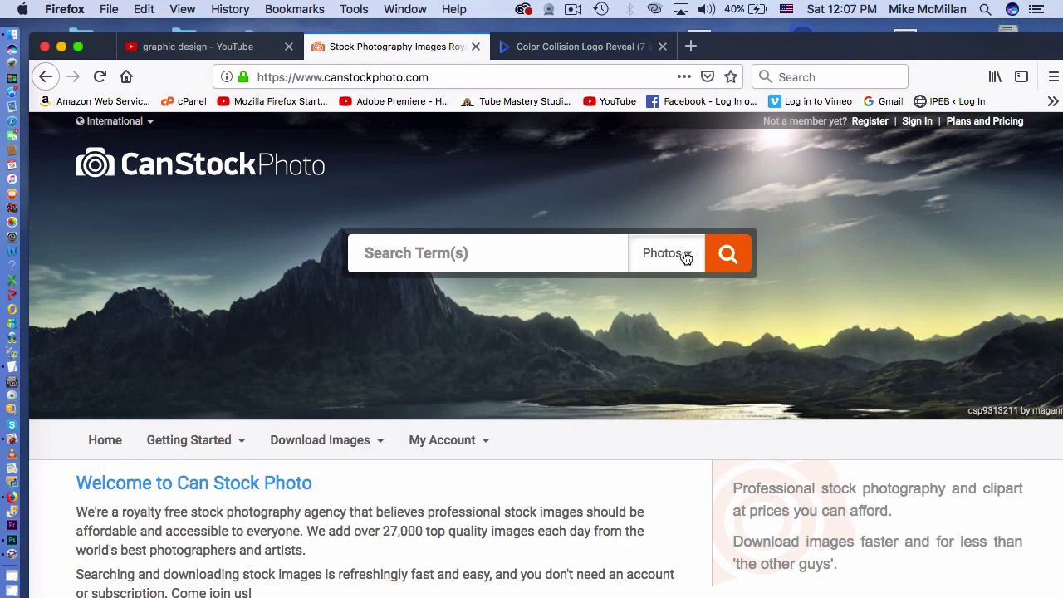
click(686, 258)
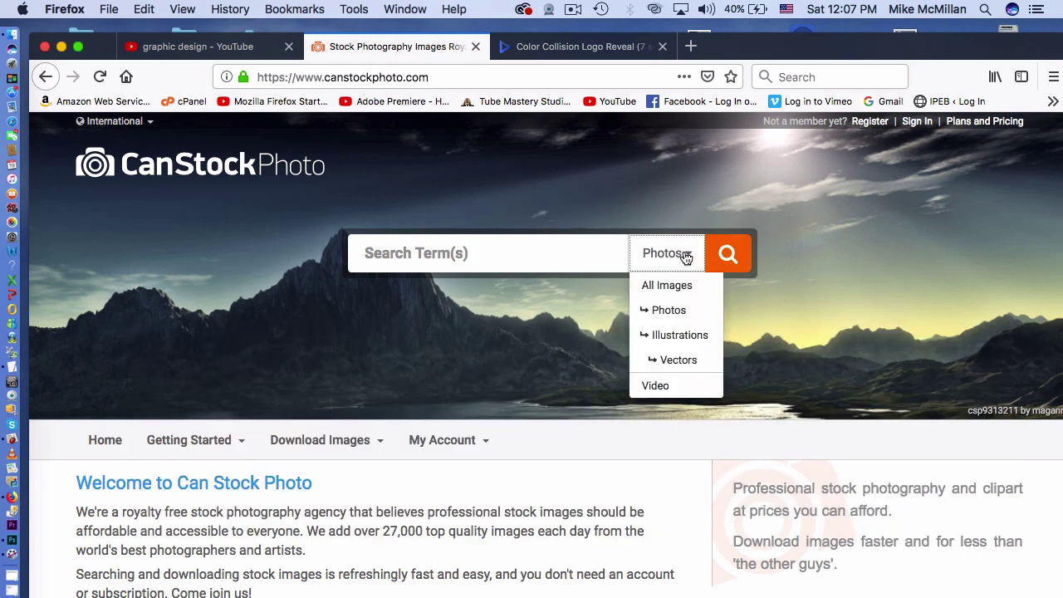
click(685, 310)
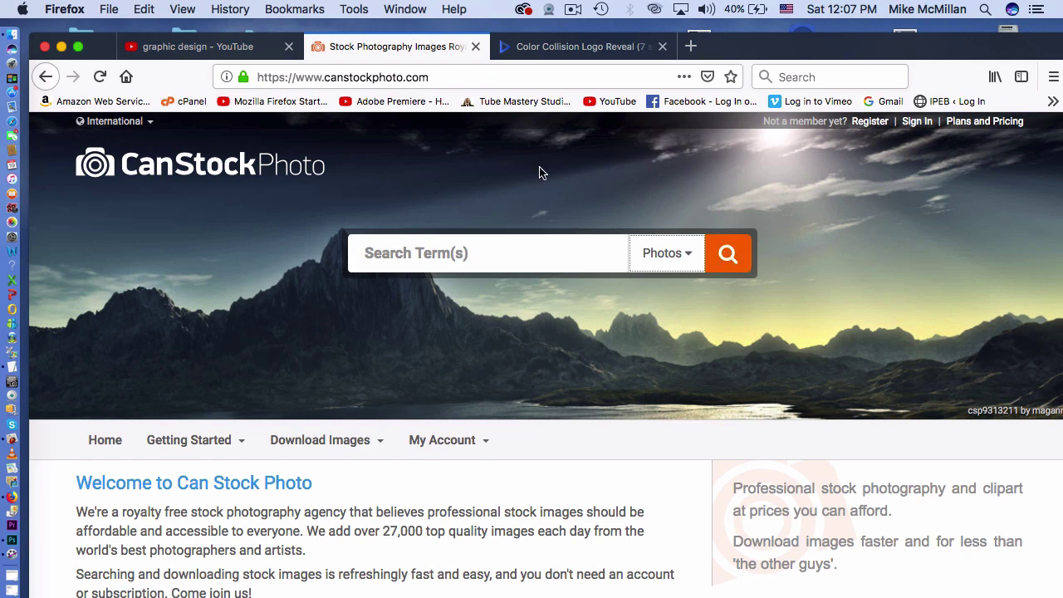
Step: Open Renderforest's Color Collision Logo Reveal template, play its preview, and replay it from the beginning before pausing
click(540, 48)
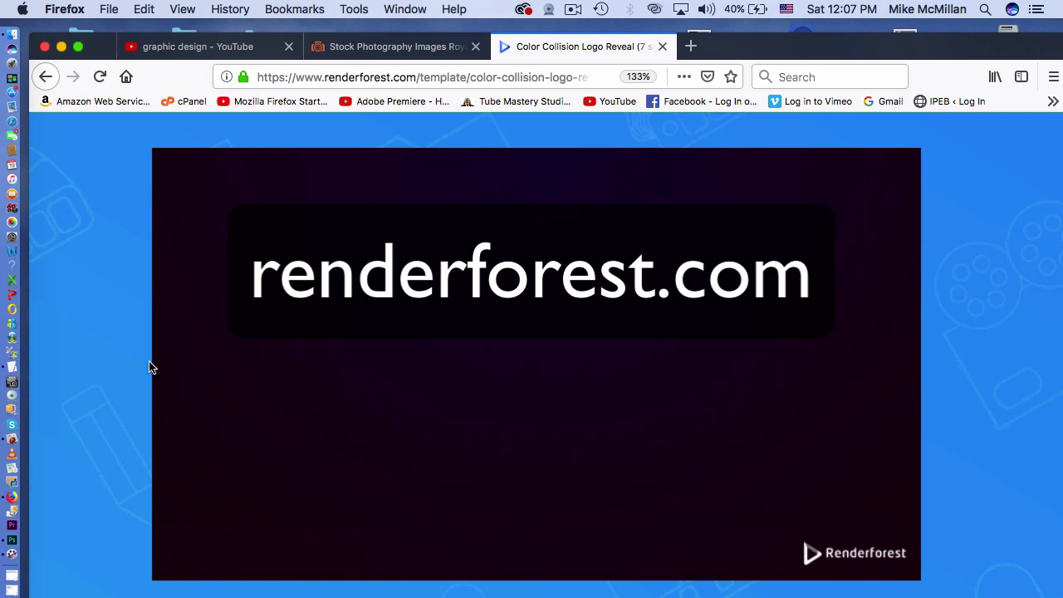
mouse_move(254, 550)
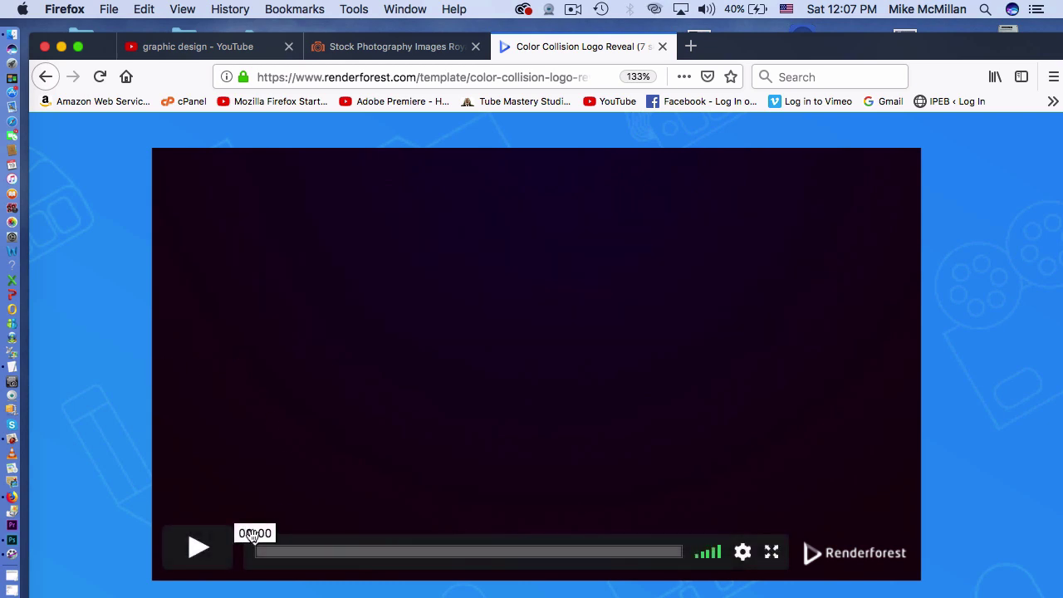
click(200, 553)
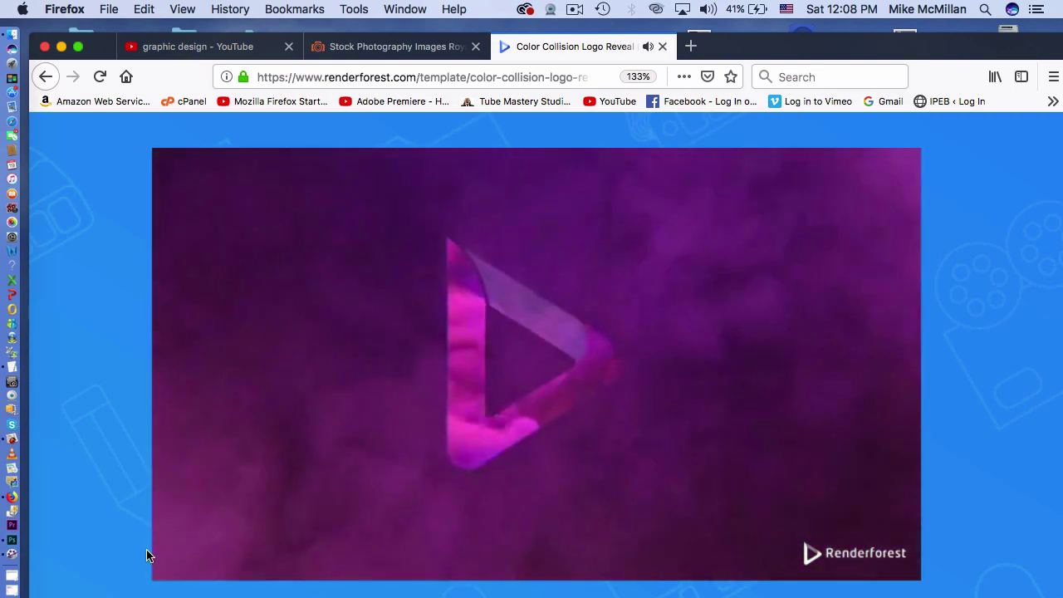
click(199, 552)
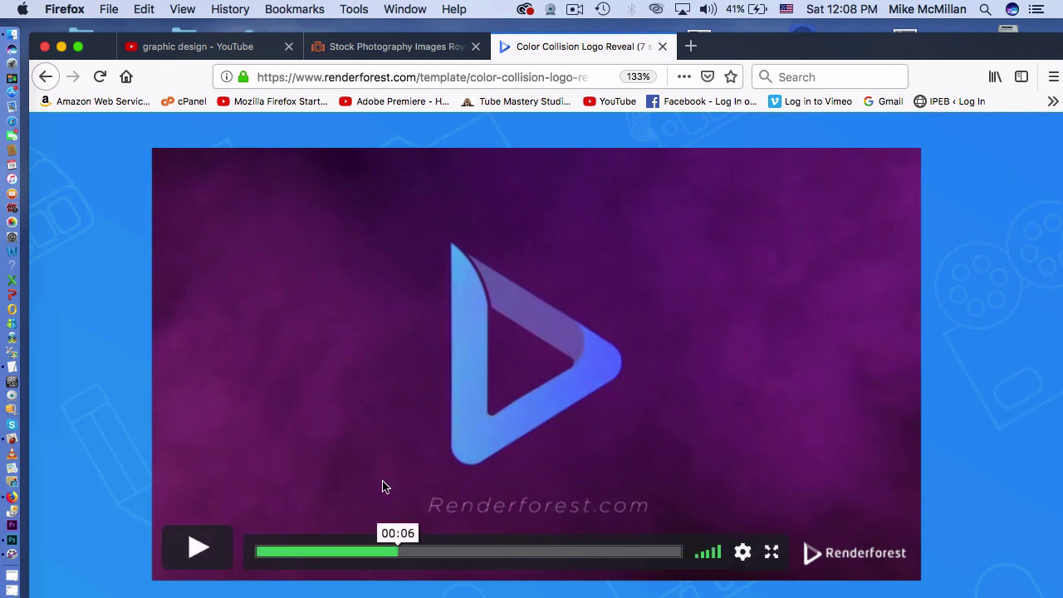
click(259, 552)
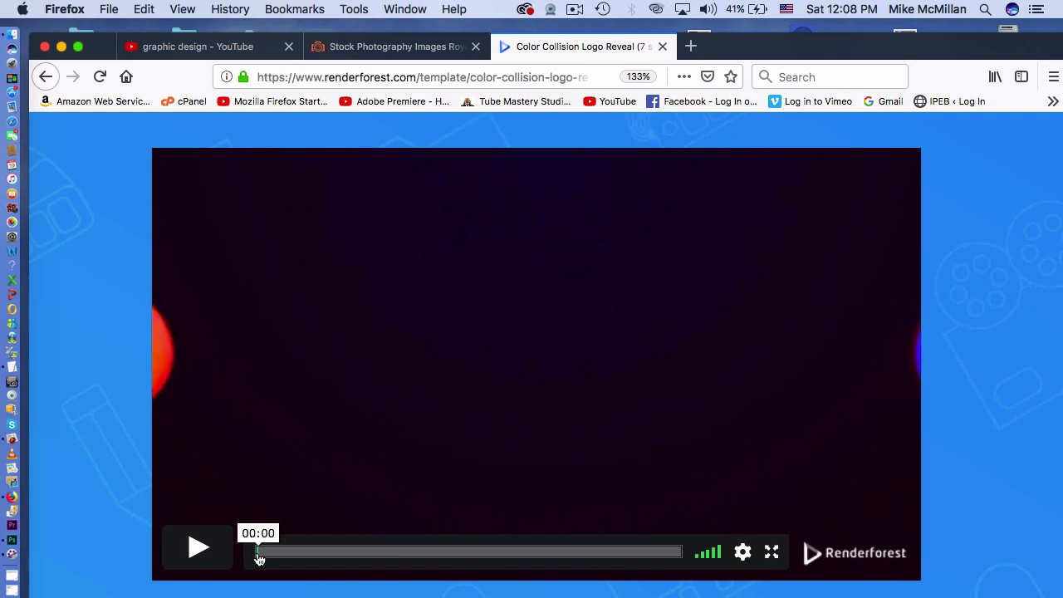
click(201, 556)
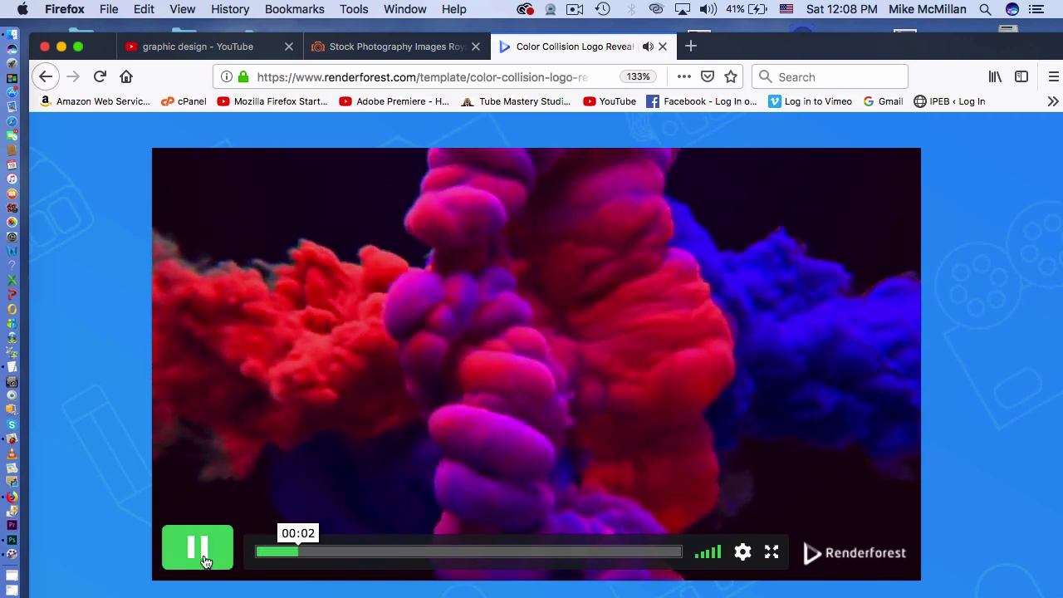
click(206, 562)
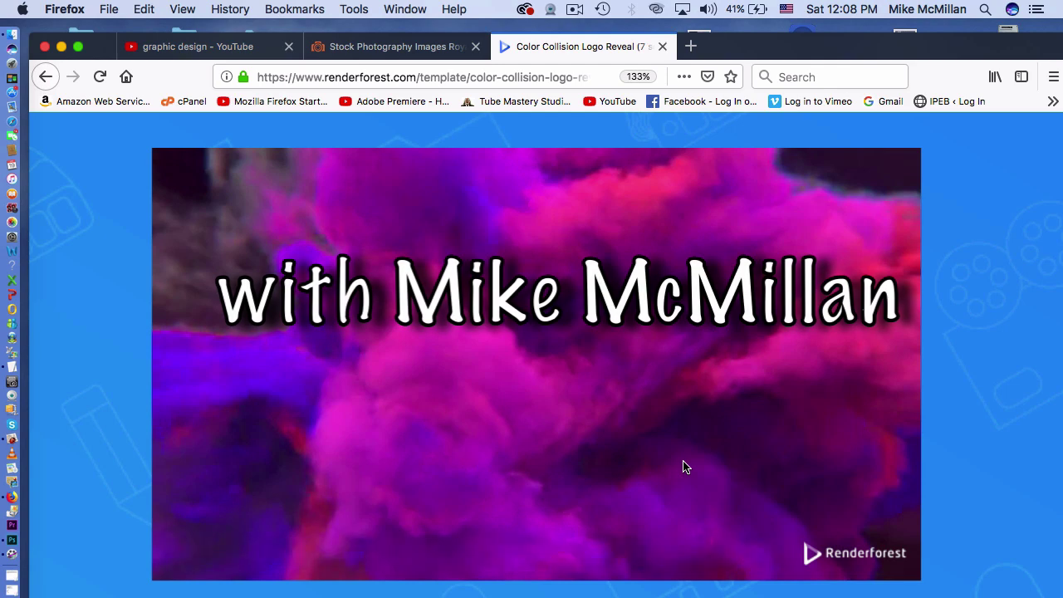
Step: Minimize the browser, reopen the girl-head thumbnail image for another look, and close it
click(62, 47)
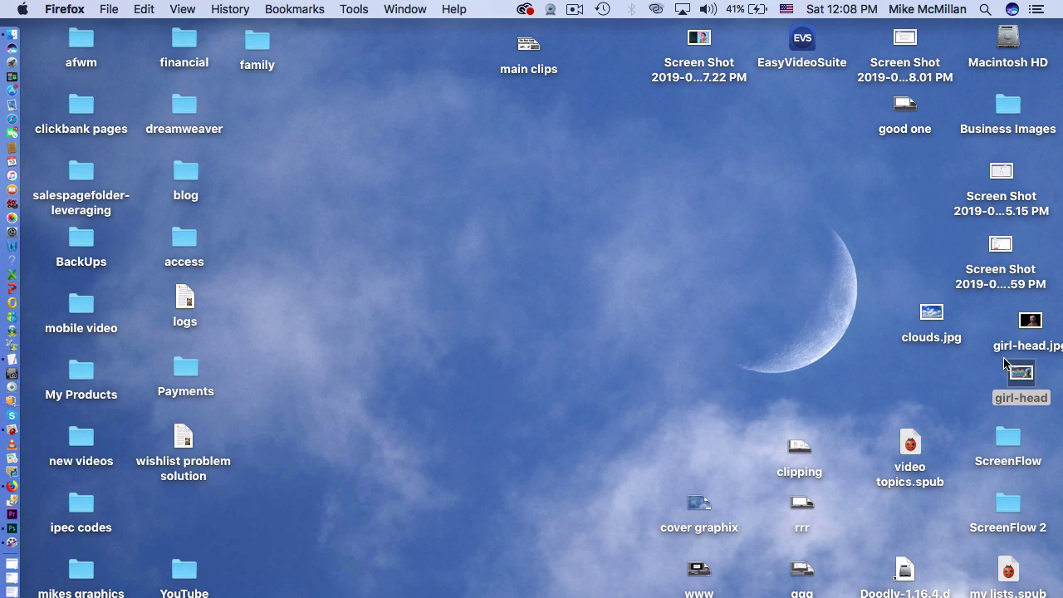
double_click(1024, 376)
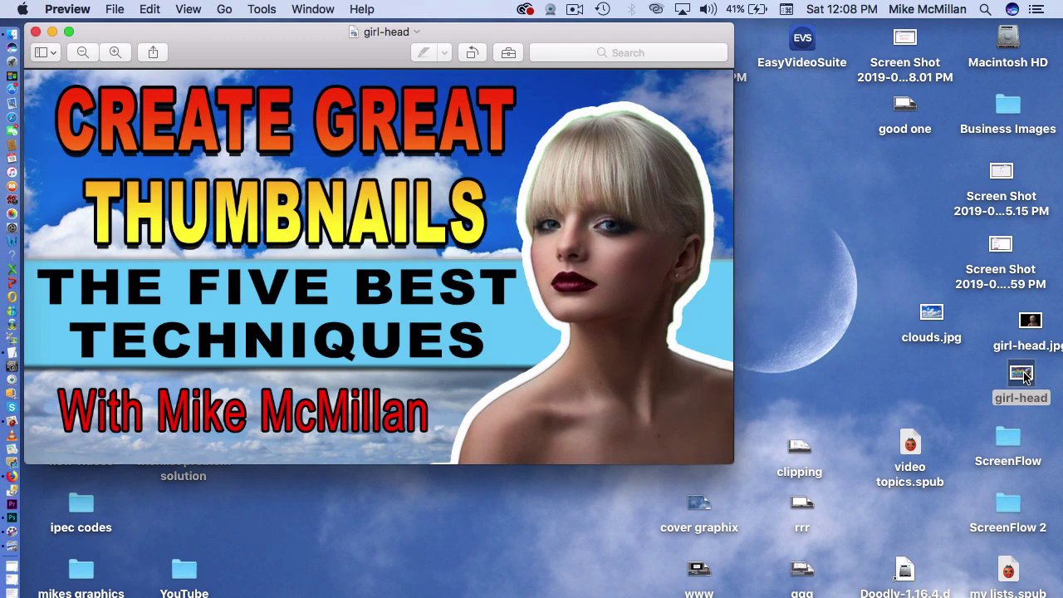
click(36, 33)
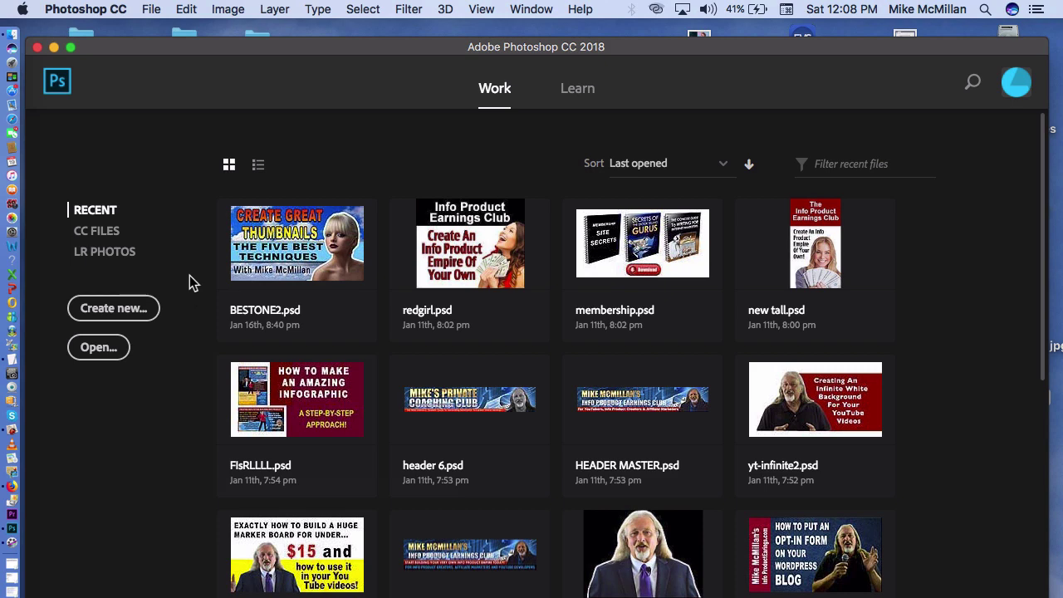
Step: Create a new 1280 x 720 px document in Photoshop at 72 pixels/inch with RGB Color and a white background
click(146, 309)
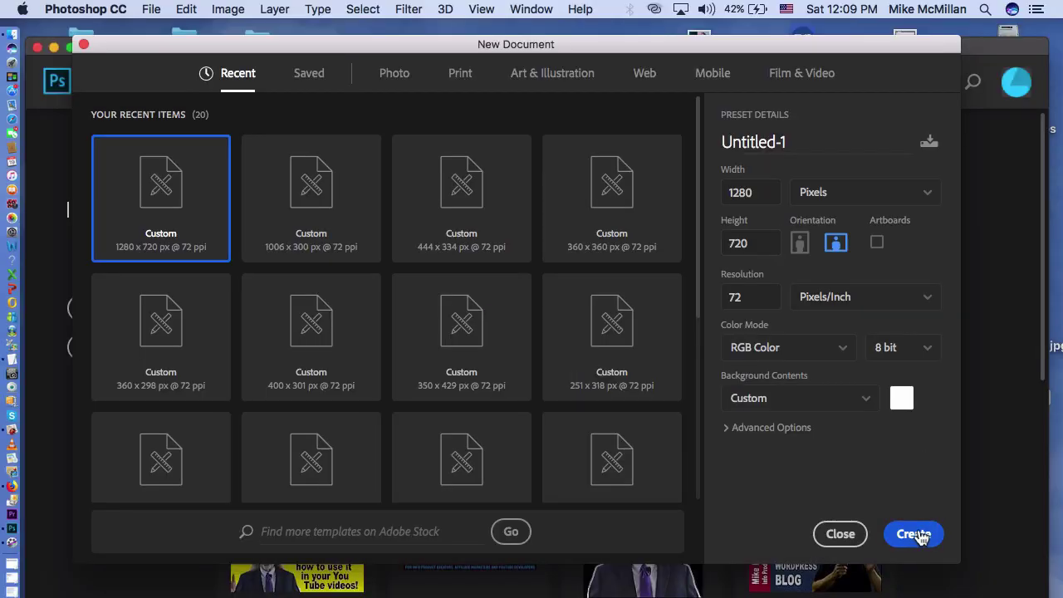
click(913, 532)
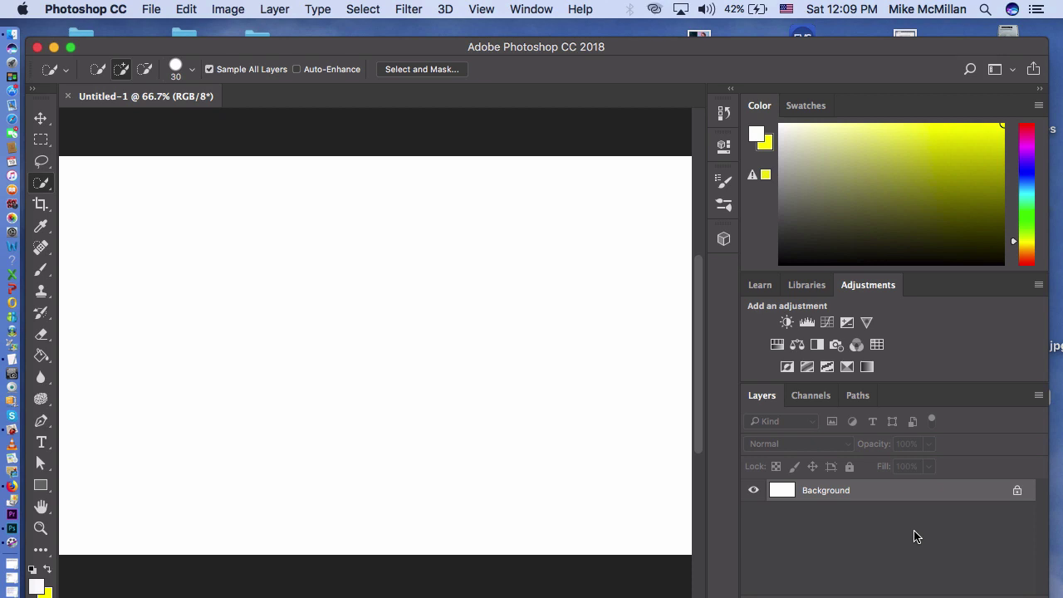
key(super+minus)
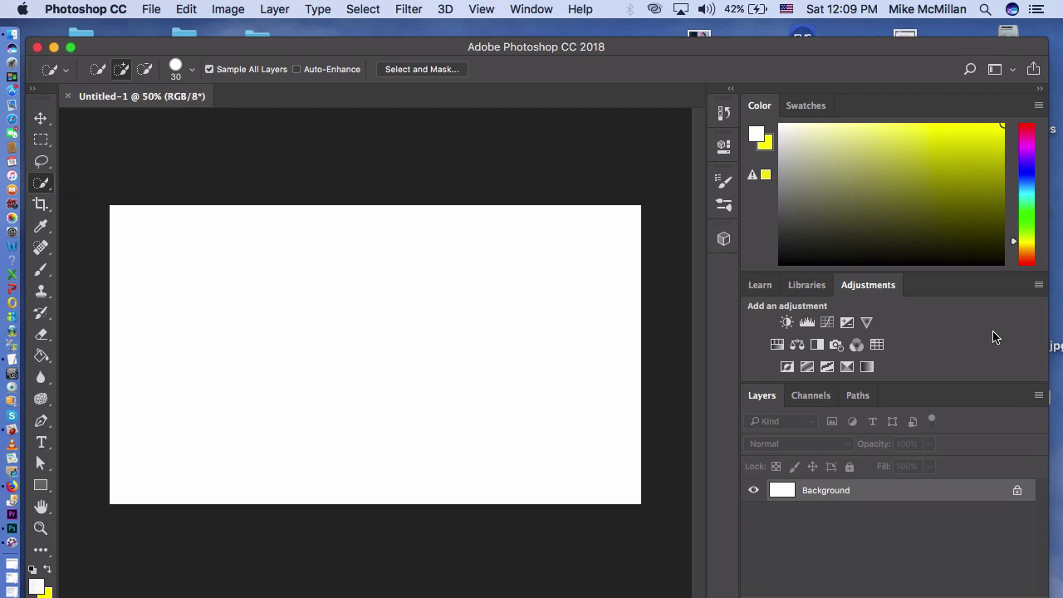
Step: Place clouds.jpg from the desktop into the new document, shifting the Photoshop window aside and back
drag(978, 54, 809, 64)
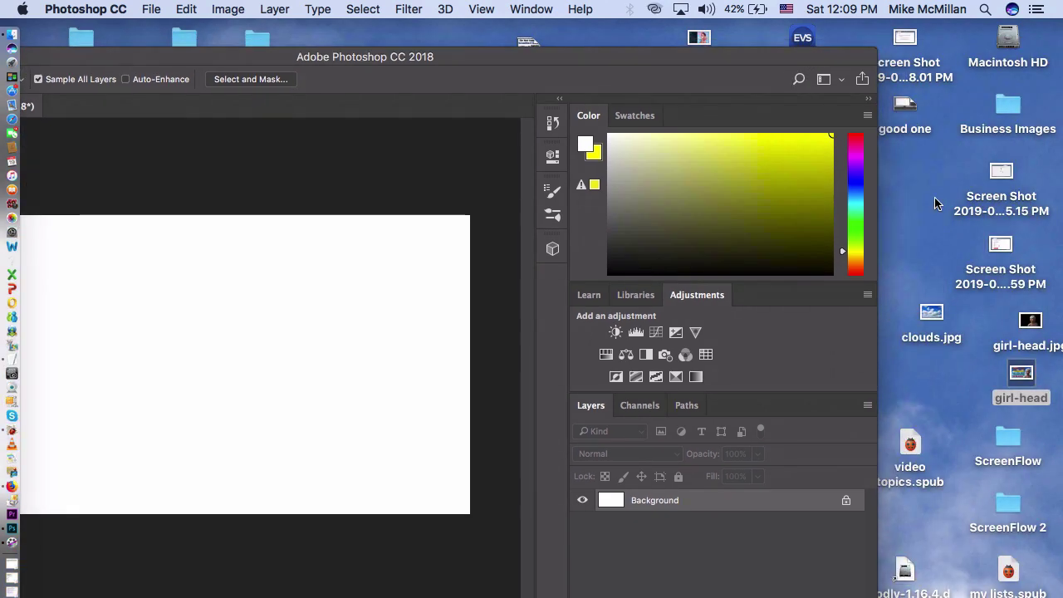
click(938, 312)
drag(939, 311, 160, 346)
drag(213, 63, 396, 48)
Step: Align the placed clouds image with the canvas's upper-left corner and enlarge it to about 167.5% width and 149.3% height, covering the canvas
drag(377, 315, 313, 297)
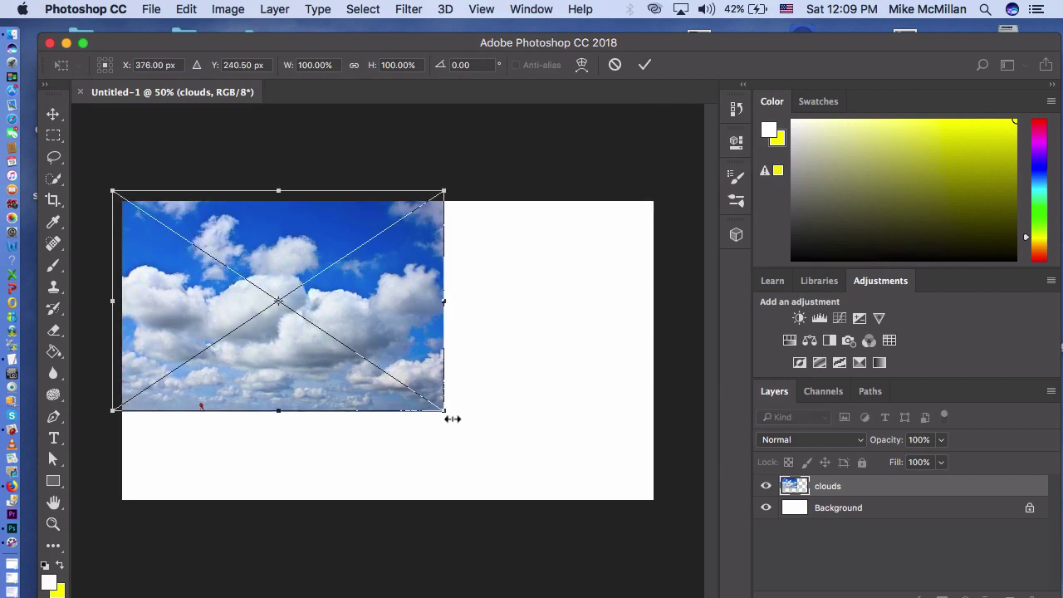
drag(451, 415, 671, 524)
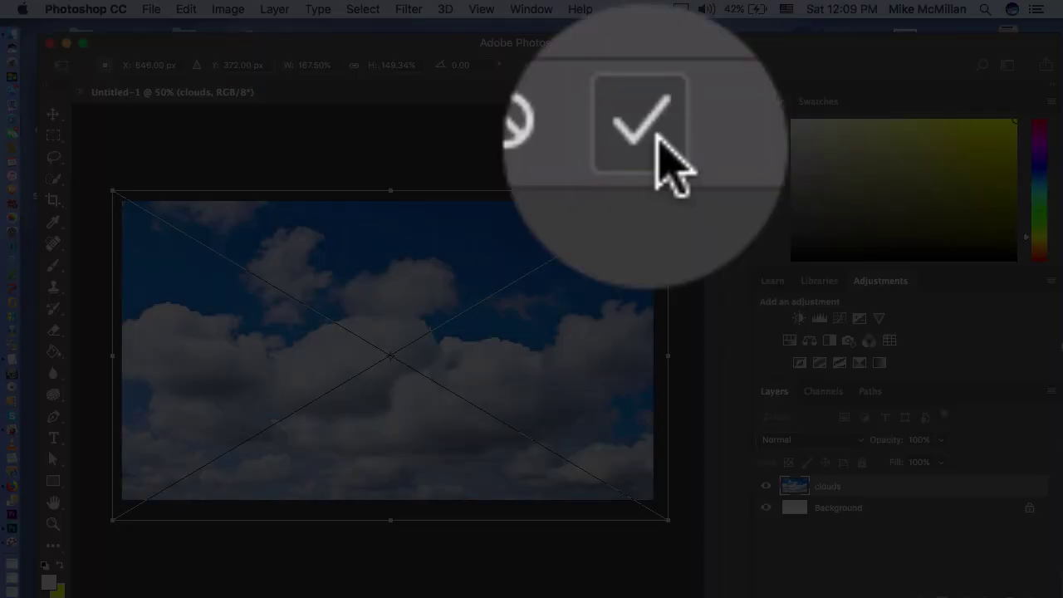
click(644, 64)
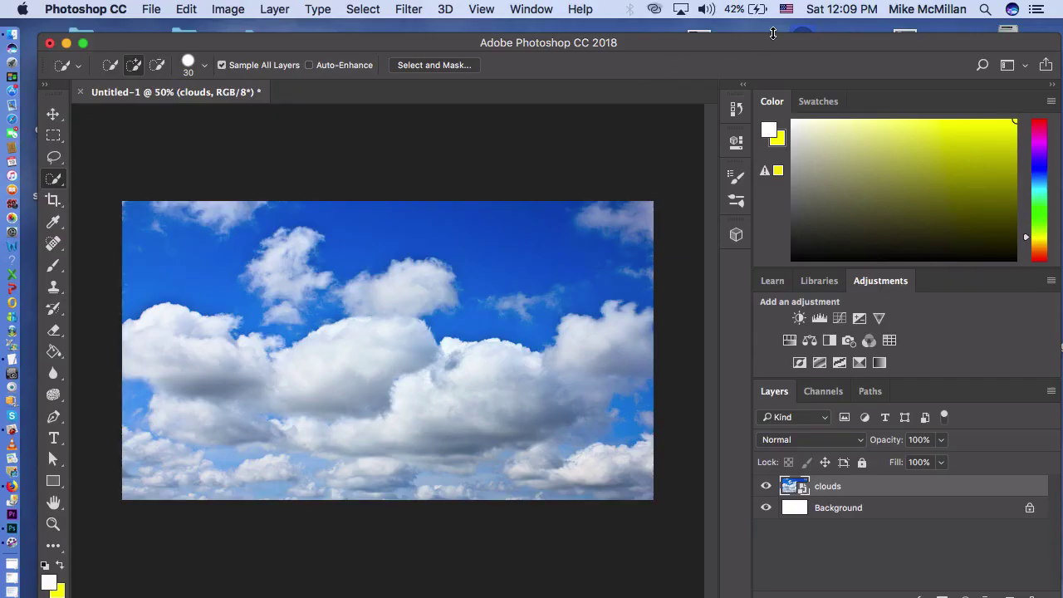
Step: Place girl-head.jpg from the desktop near the middle of the clouds document, shifting the Photoshop window aside and back
drag(783, 45, 537, 26)
drag(1030, 321, 203, 306)
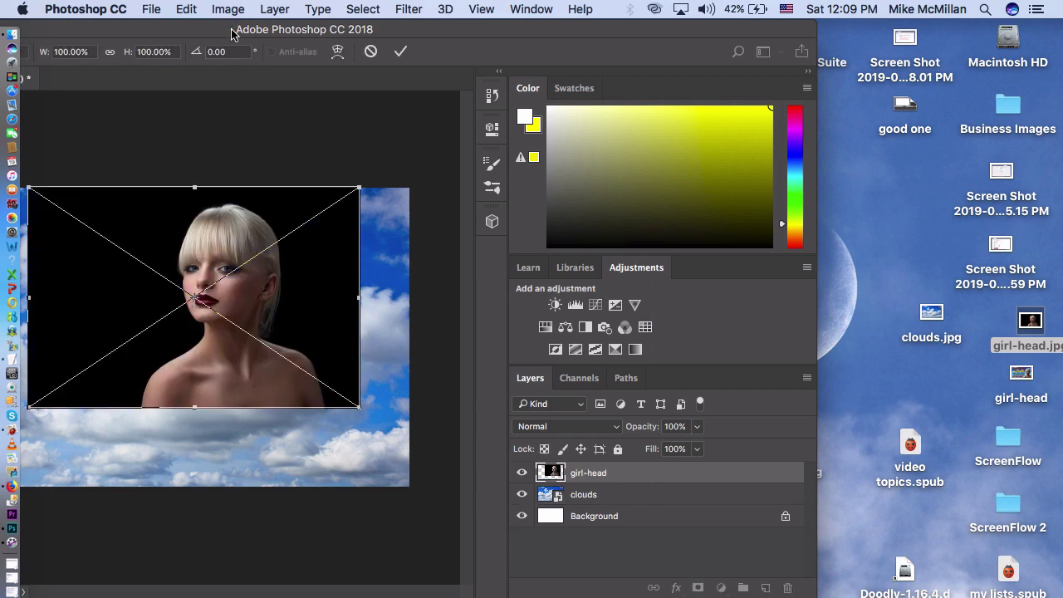
double_click(232, 31)
drag(433, 288, 407, 289)
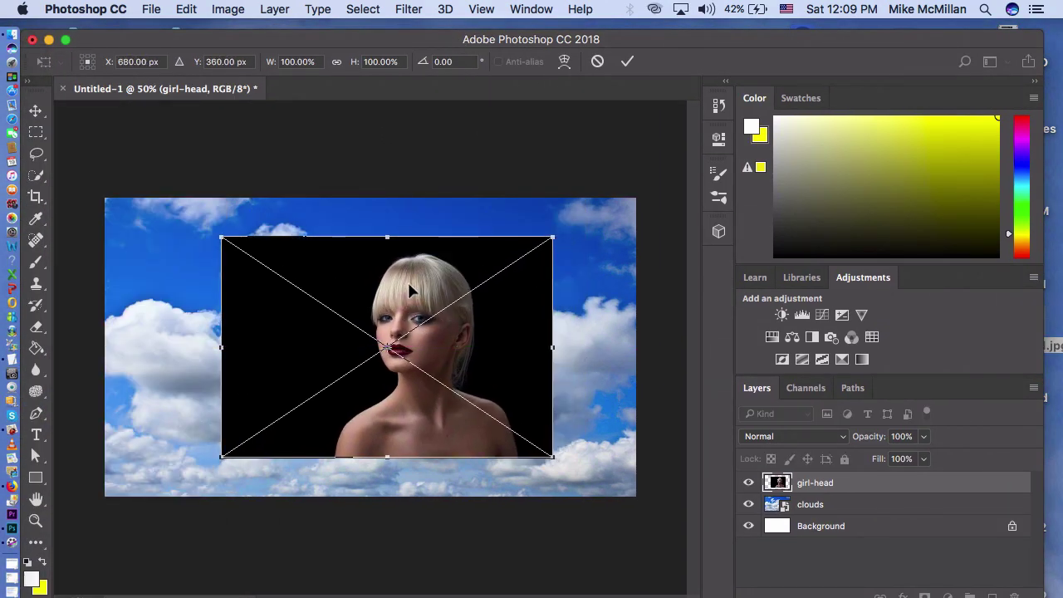
click(627, 61)
key(w)
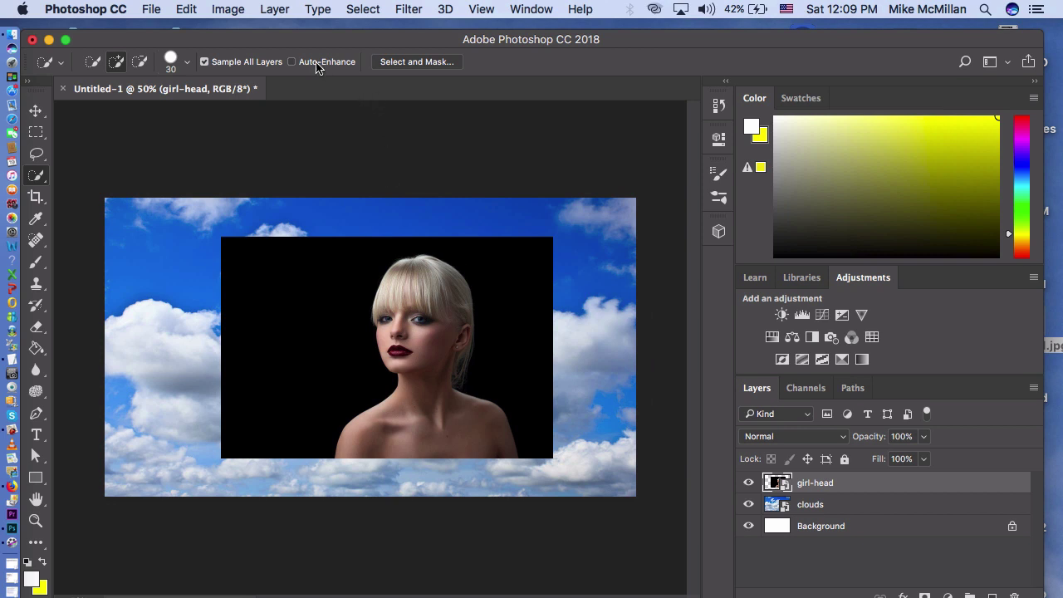
Step: Rasterize the girl-head smart object
click(275, 10)
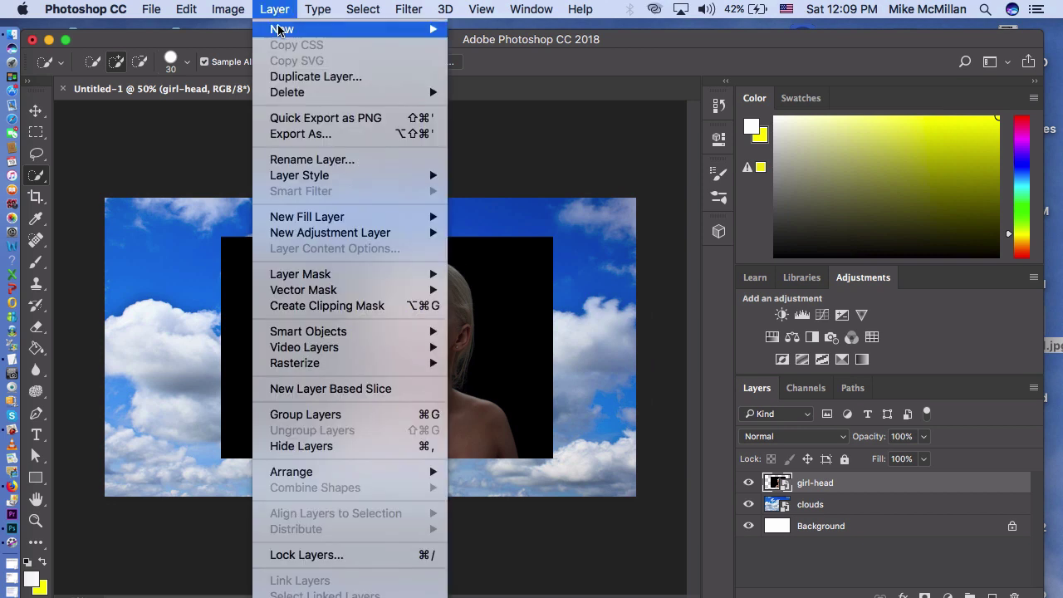
mouse_move(314, 369)
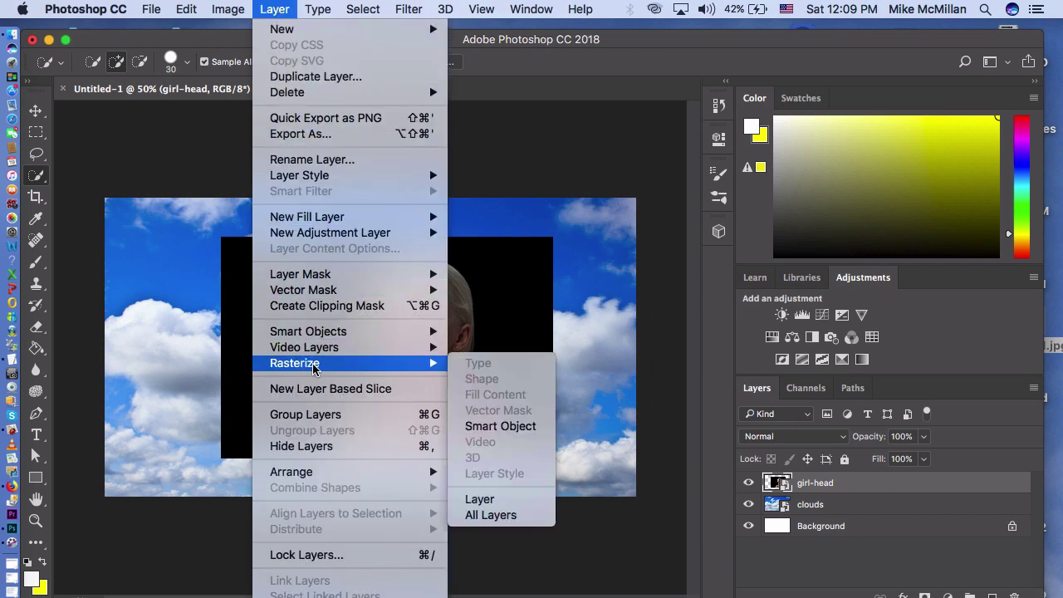
click(495, 427)
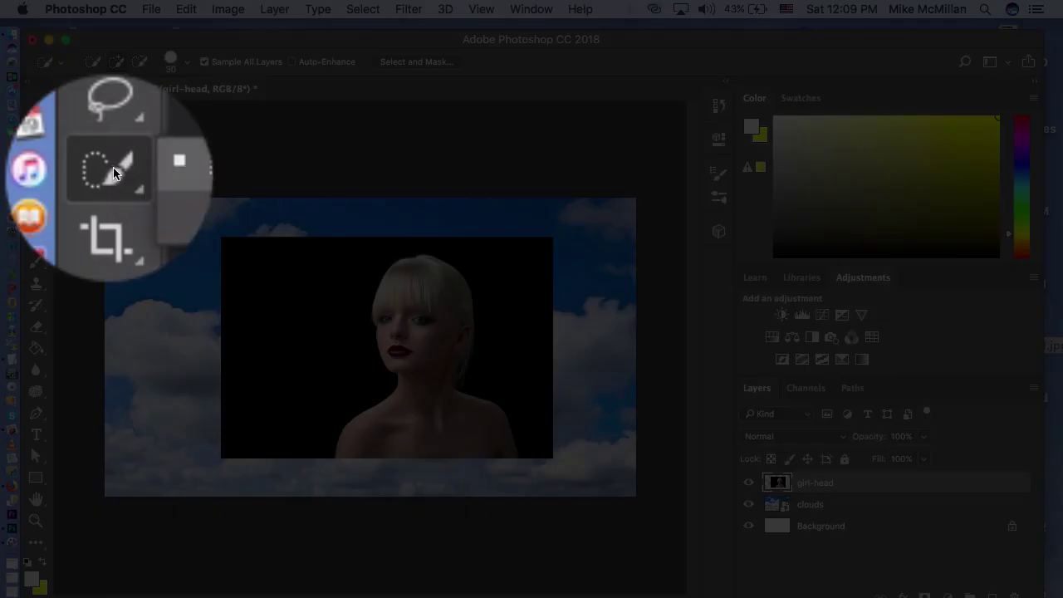
Step: Select the woman with the Quick Selection Tool and add a 10 px white (ffffff) outside stroke at 100% opacity
mouse_move(449, 315)
mouse_down()
mouse_move(412, 351)
mouse_move(416, 418)
mouse_up()
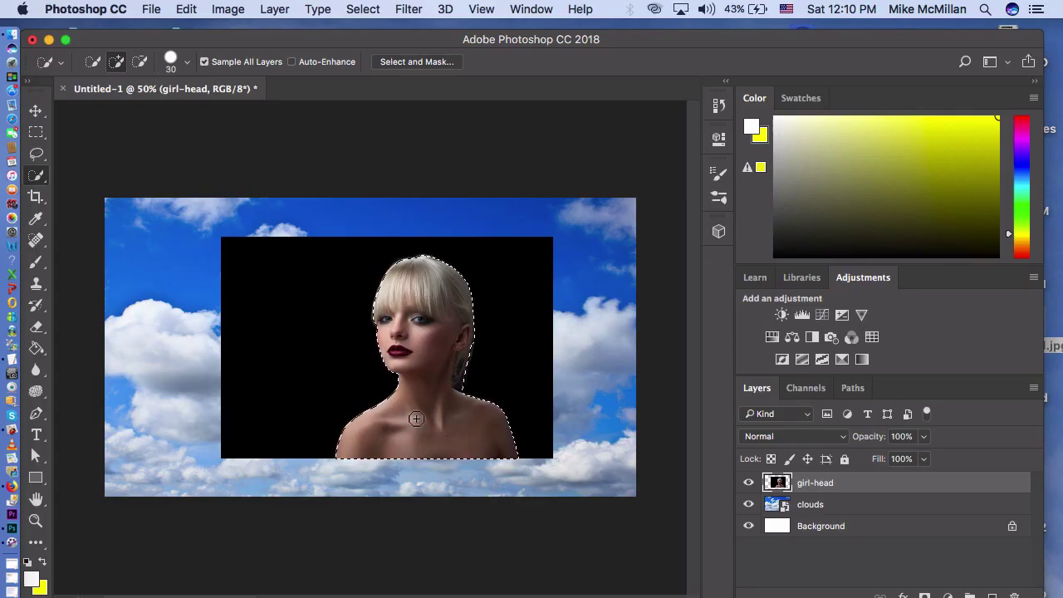
click(187, 10)
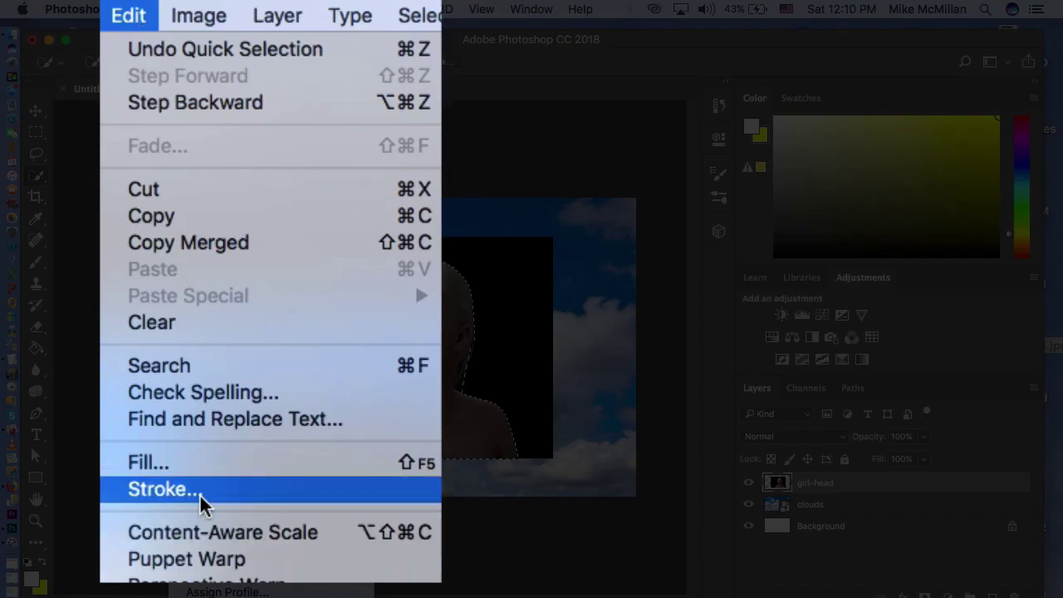
click(162, 489)
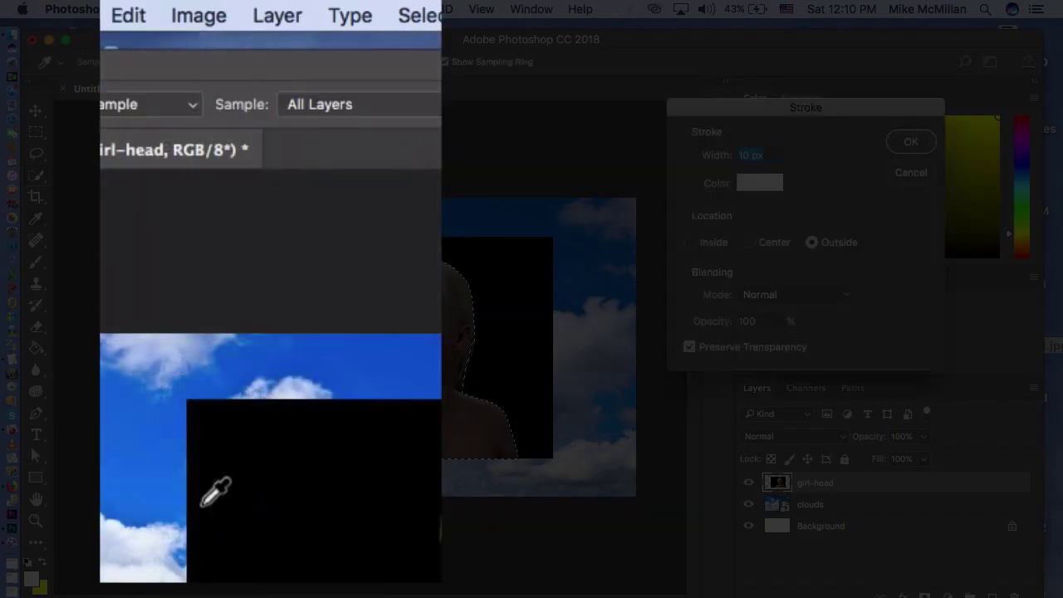
click(768, 183)
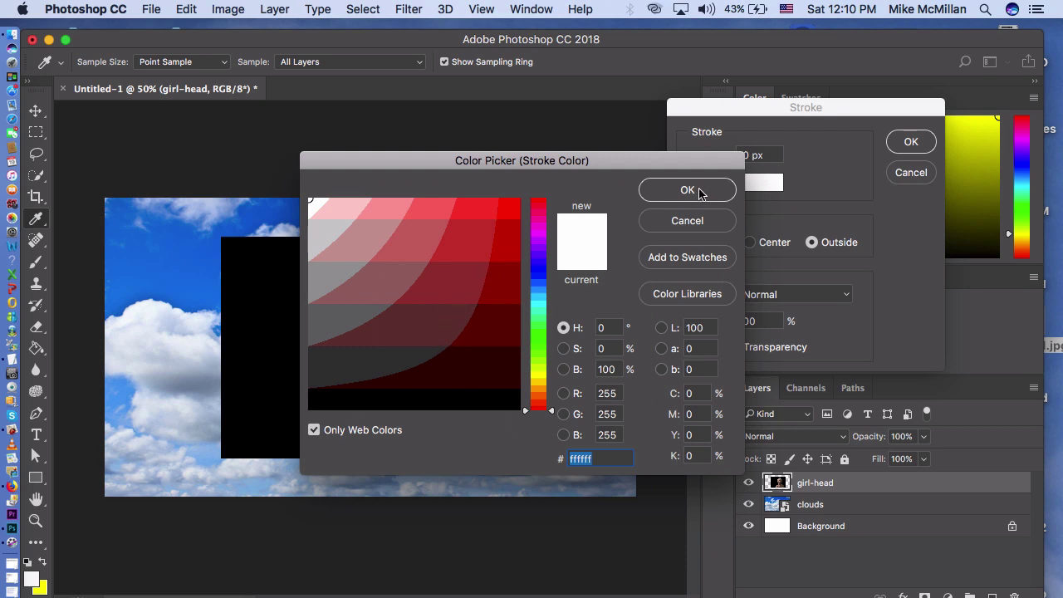
mouse_move(348, 208)
mouse_down()
mouse_move(324, 213)
mouse_move(309, 199)
mouse_up()
click(707, 196)
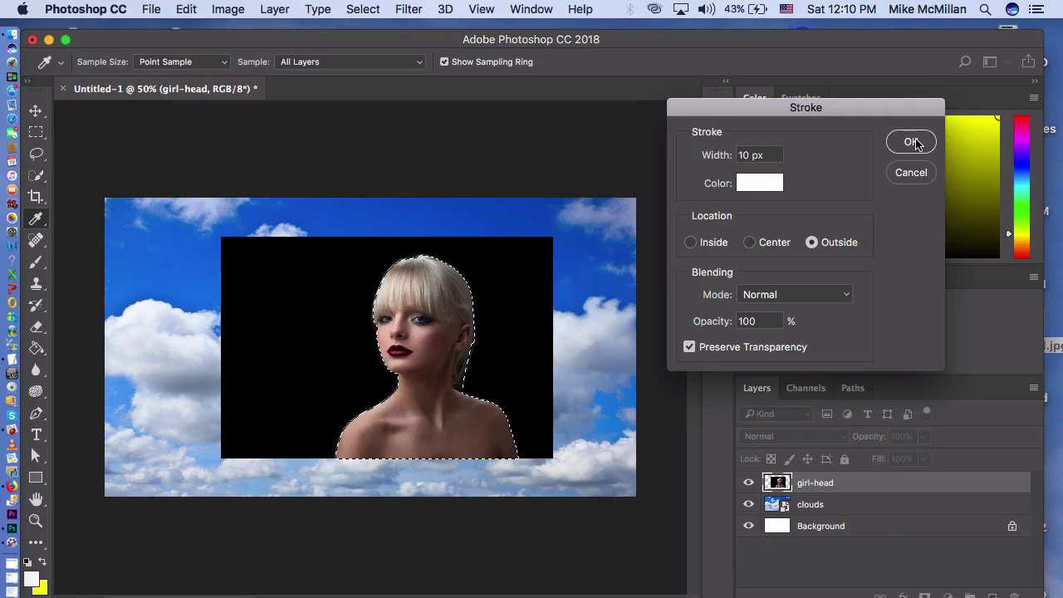
click(915, 143)
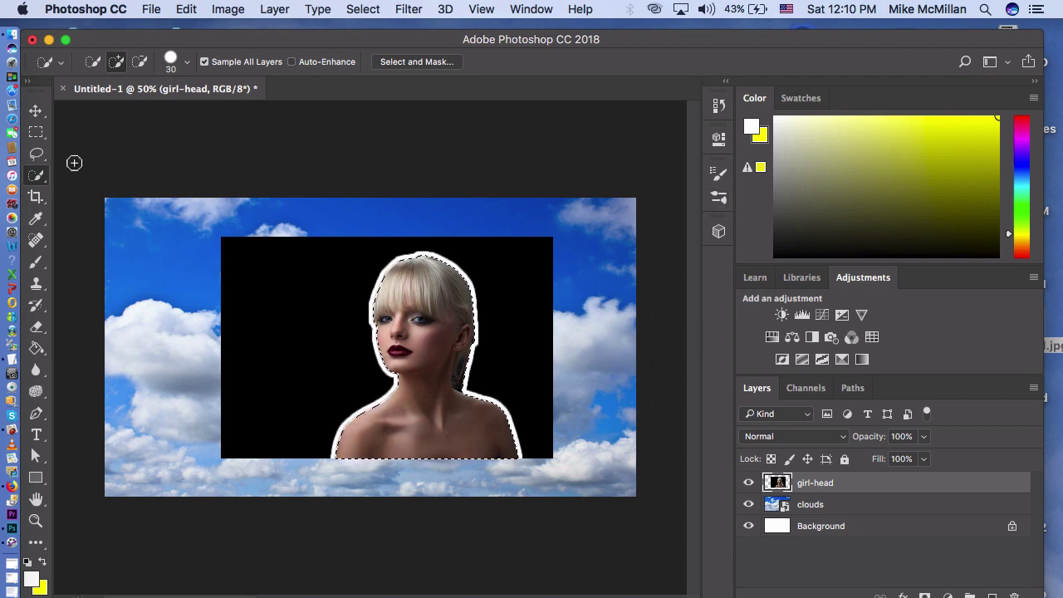
Step: Remove the black background around the woman with the Magic Wand Tool, deselect, and move the cutout into the canvas's lower-right corner
click(52, 182)
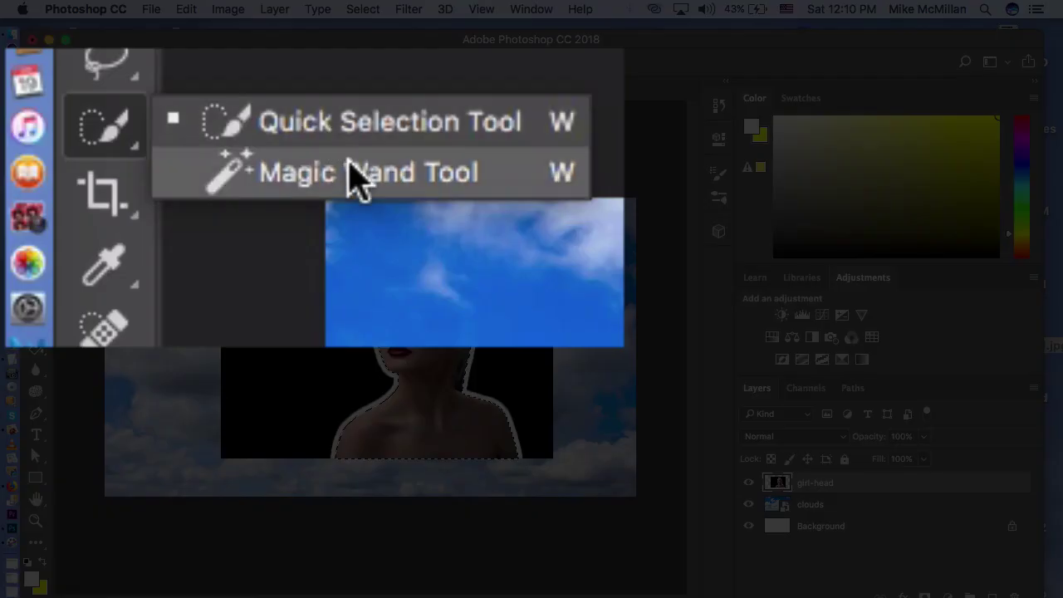
click(115, 190)
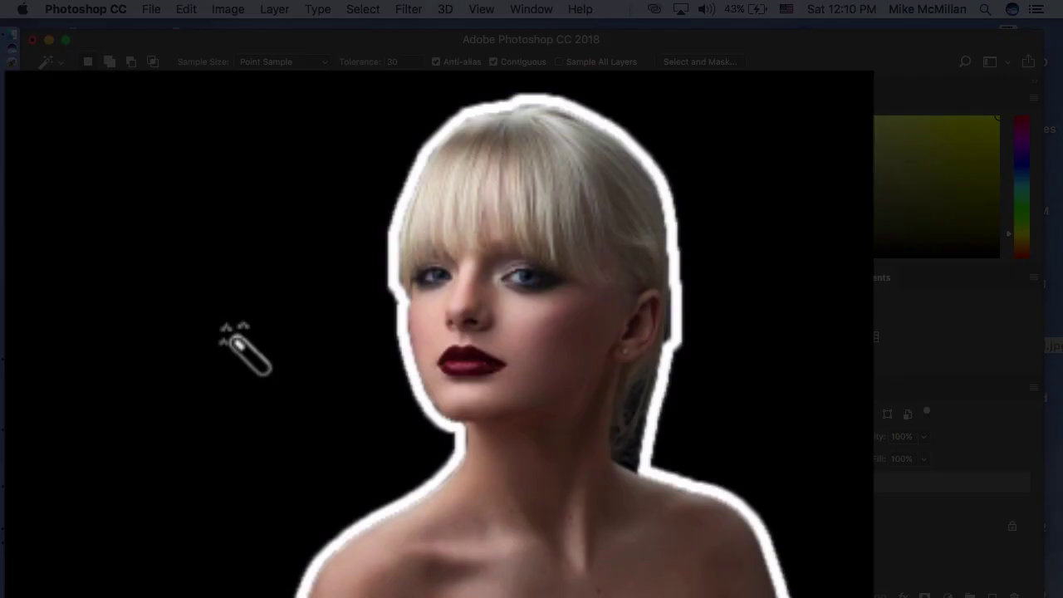
click(179, 153)
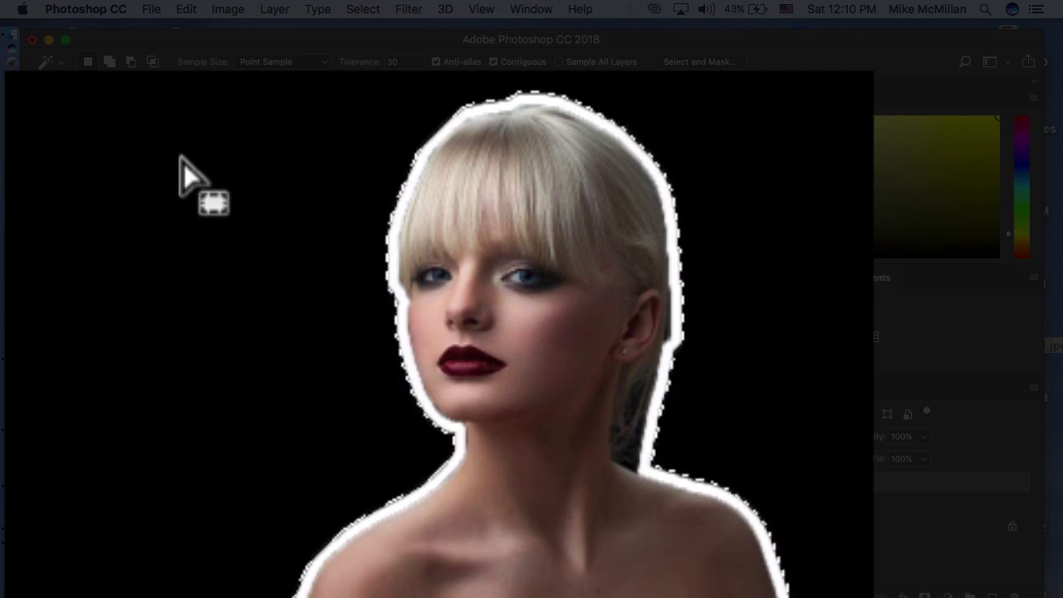
key(Delete)
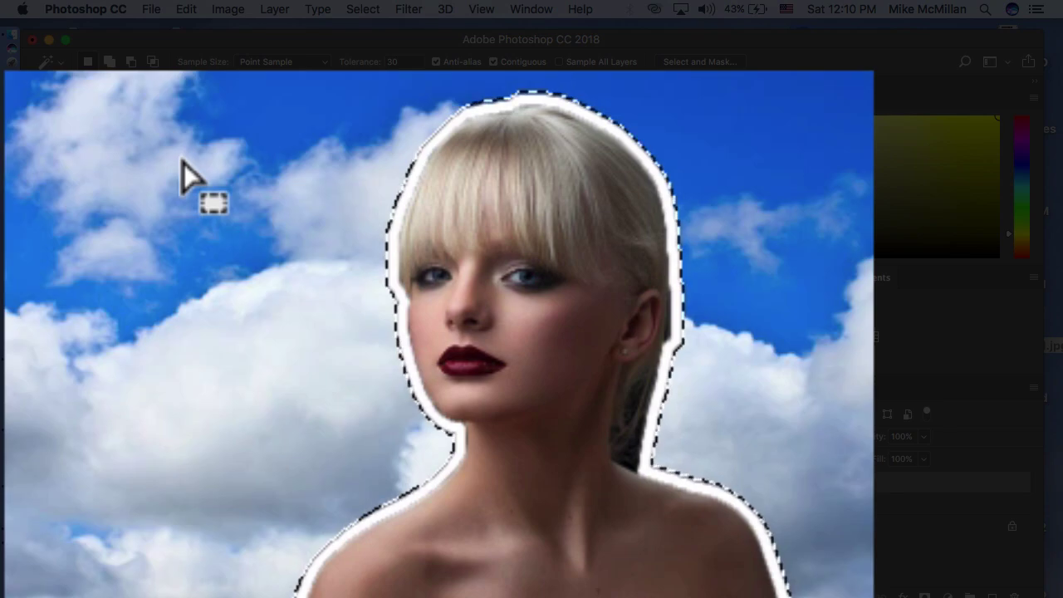
key(super+d)
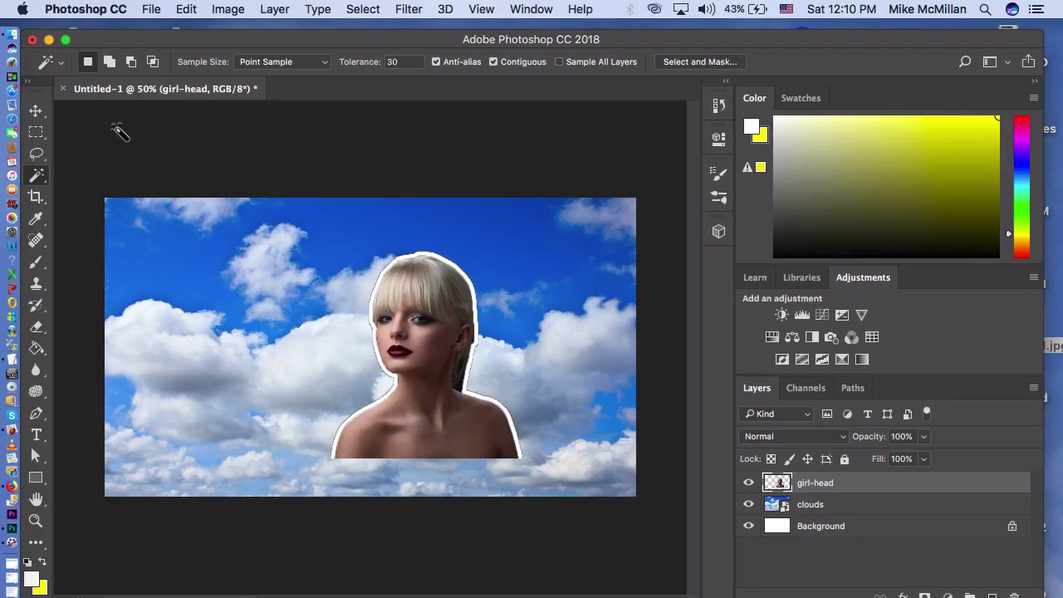
click(38, 112)
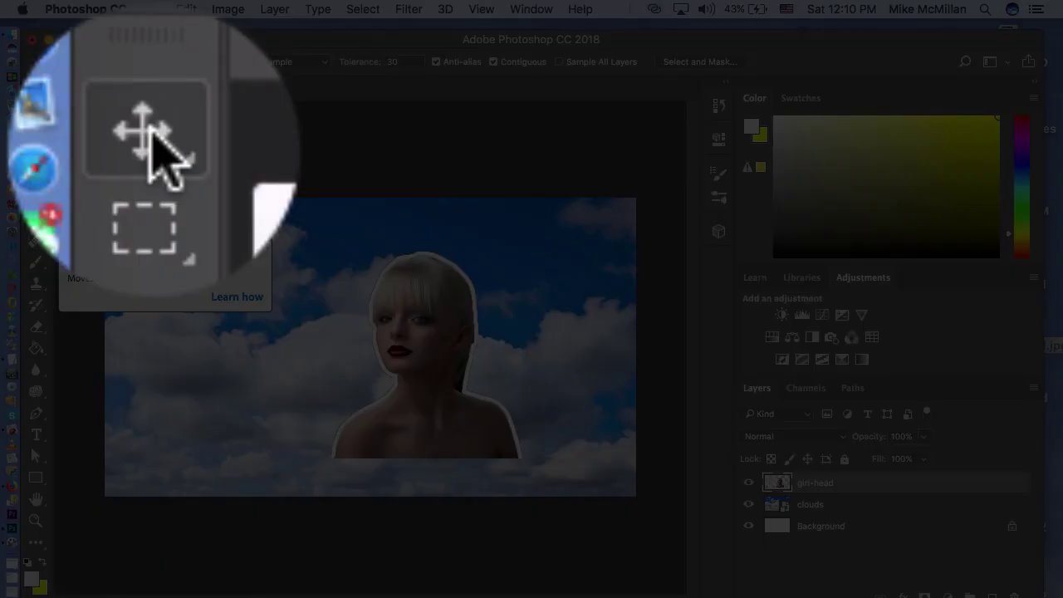
drag(396, 277, 511, 311)
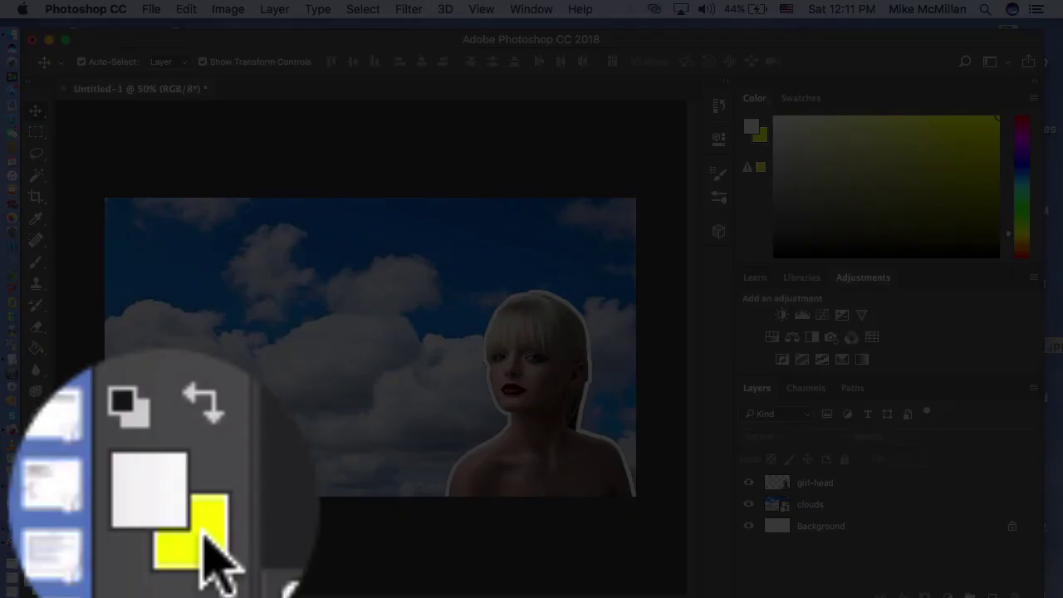
Step: Set the foreground color to red (ff0000) and the background color to yellow (ffff00)
click(178, 490)
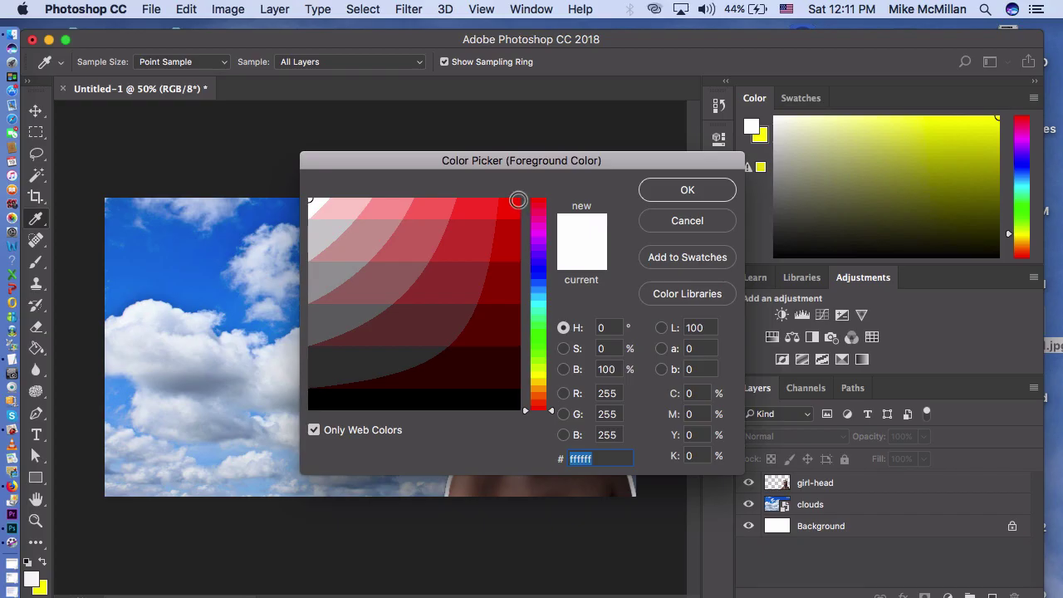
click(518, 200)
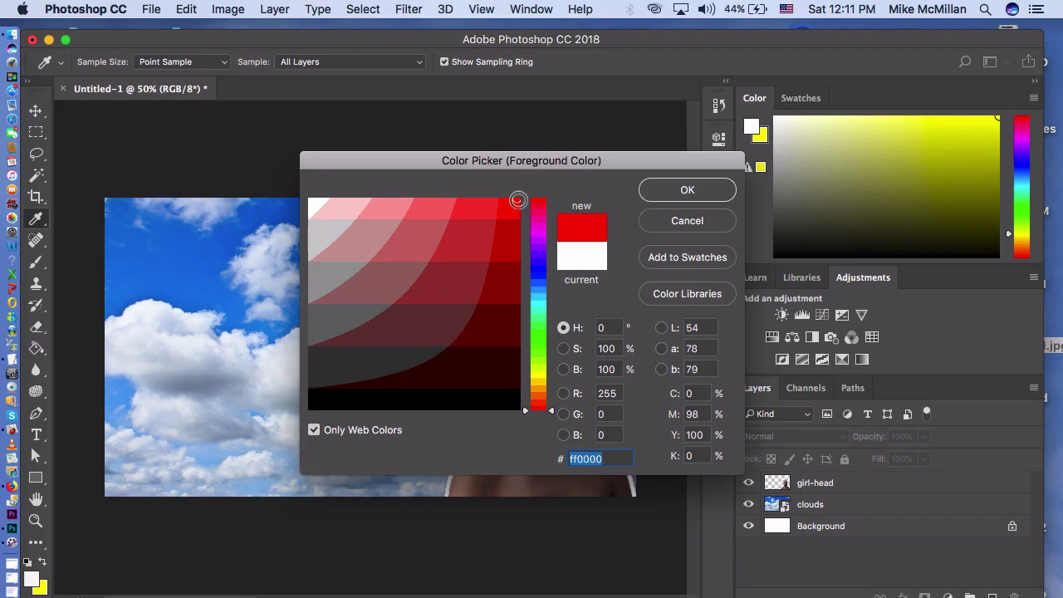
click(692, 190)
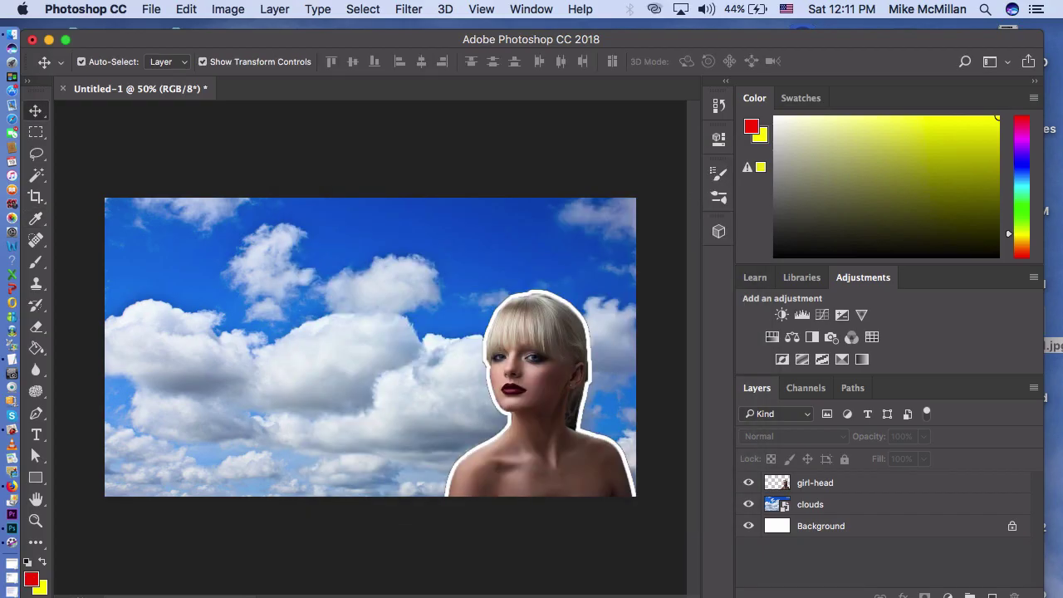
click(40, 588)
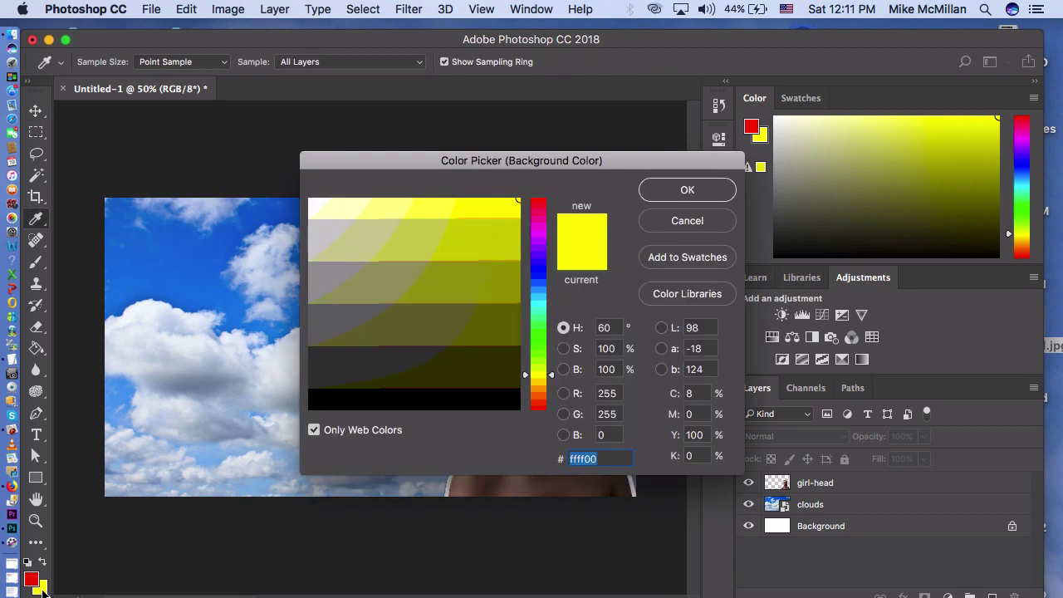
click(498, 242)
click(521, 200)
click(688, 189)
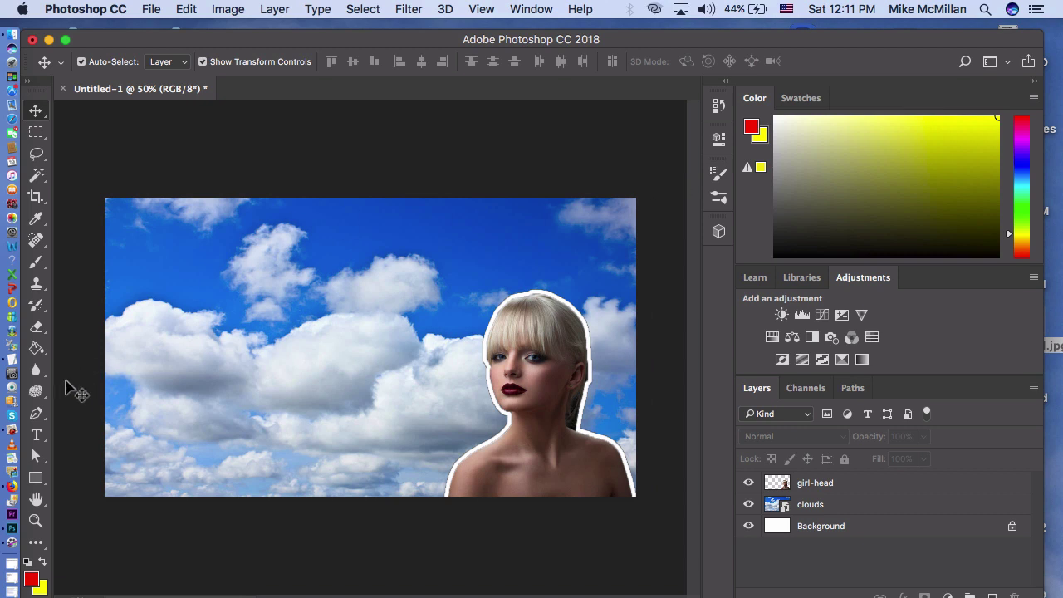
Step: Add the title "MAKING COOL THUMBNAILS" on two lines in a wide text box across the canvas's upper sky
click(35, 435)
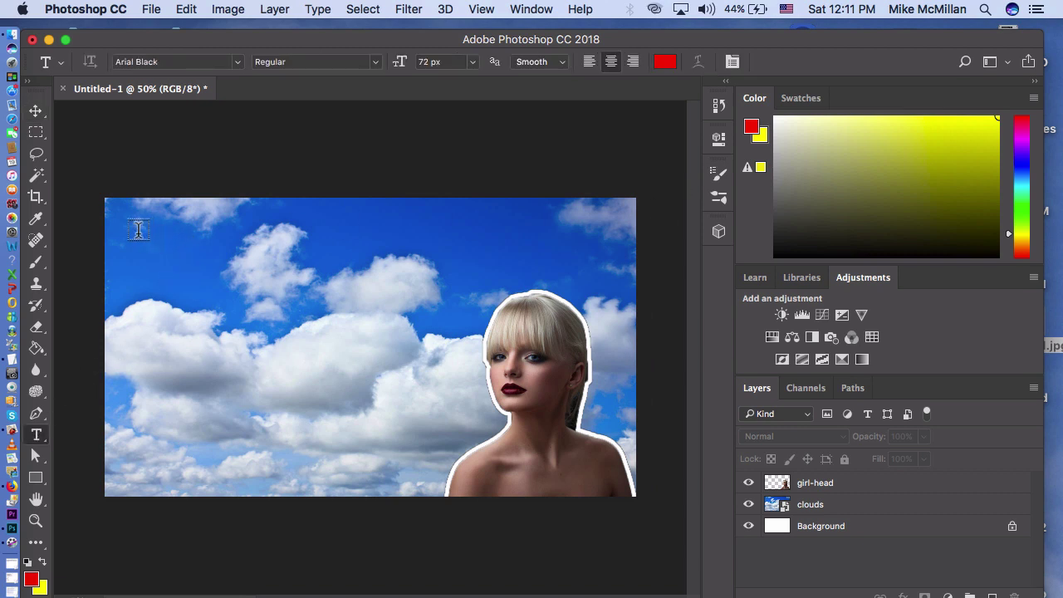
drag(133, 231, 610, 333)
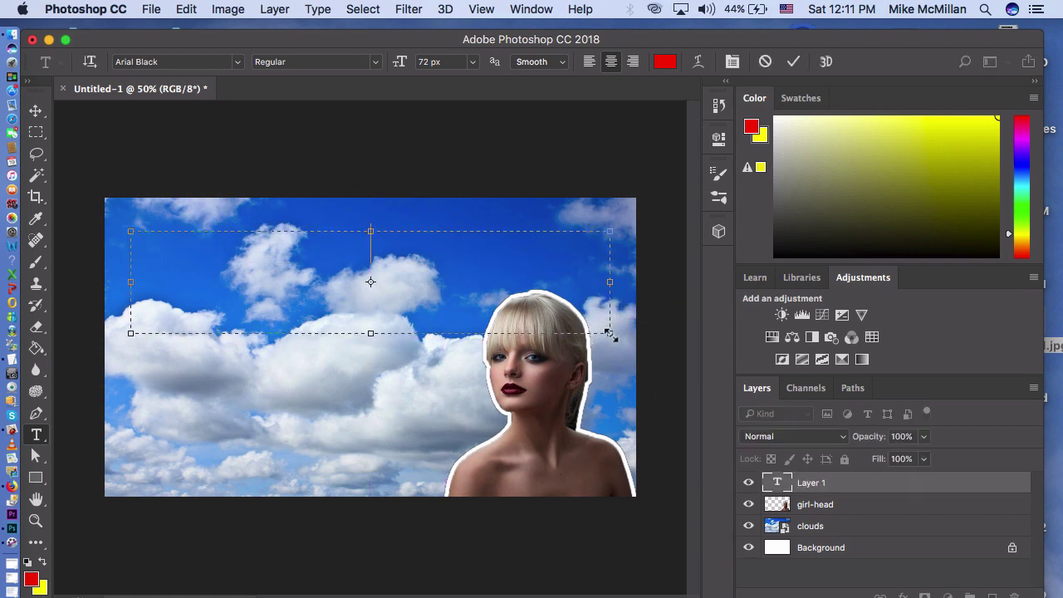
text(MAKING)
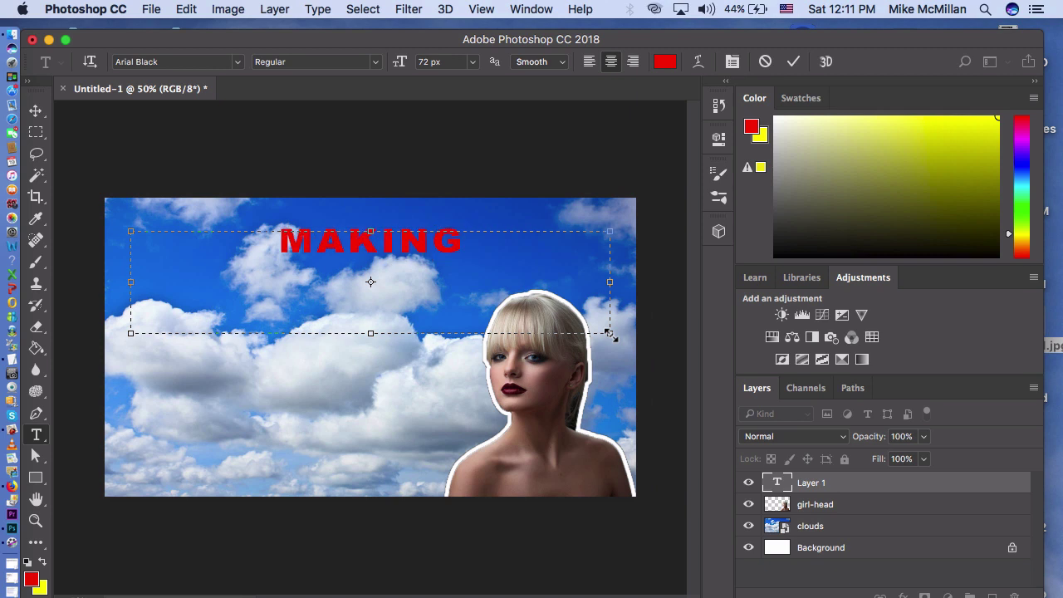
text( COOL)
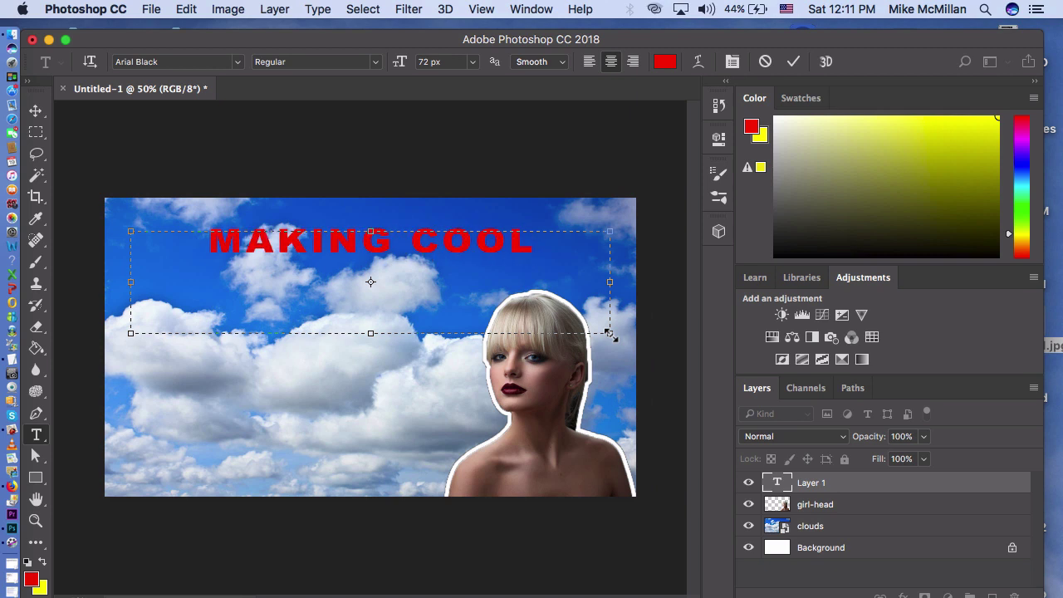
key(Return)
text(THUMB)
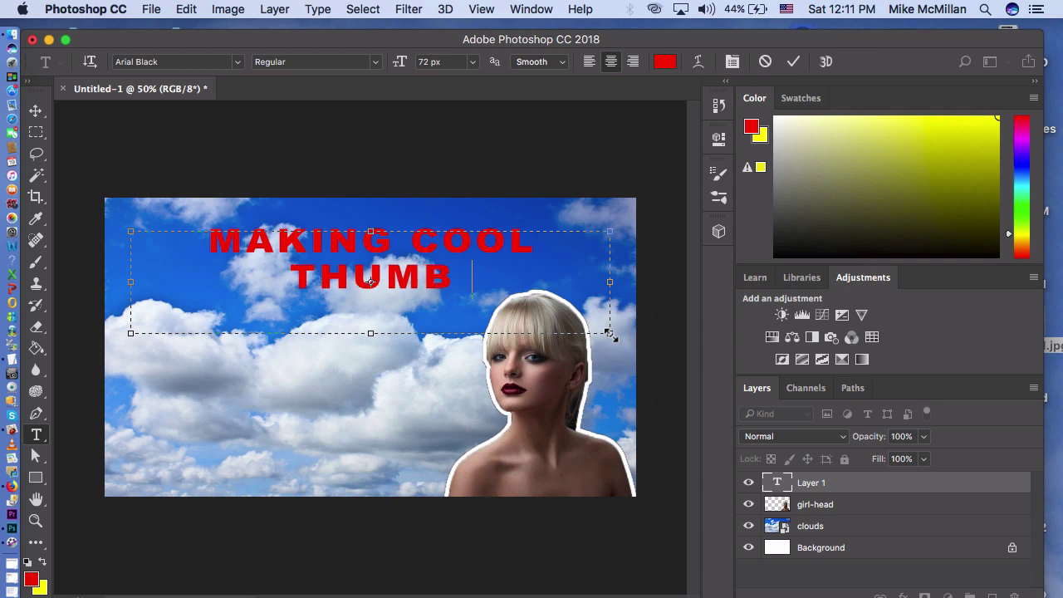
text(NAILS)
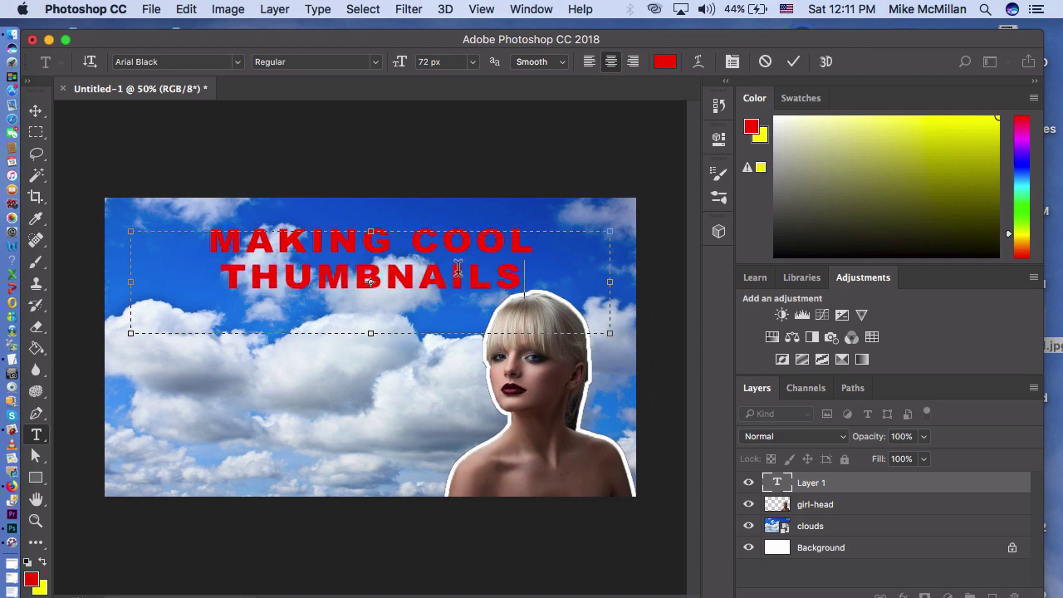
Step: Shift the title toward the canvas's upper-left area and enlarge it to about 115.7% width and 128.9% height
click(37, 112)
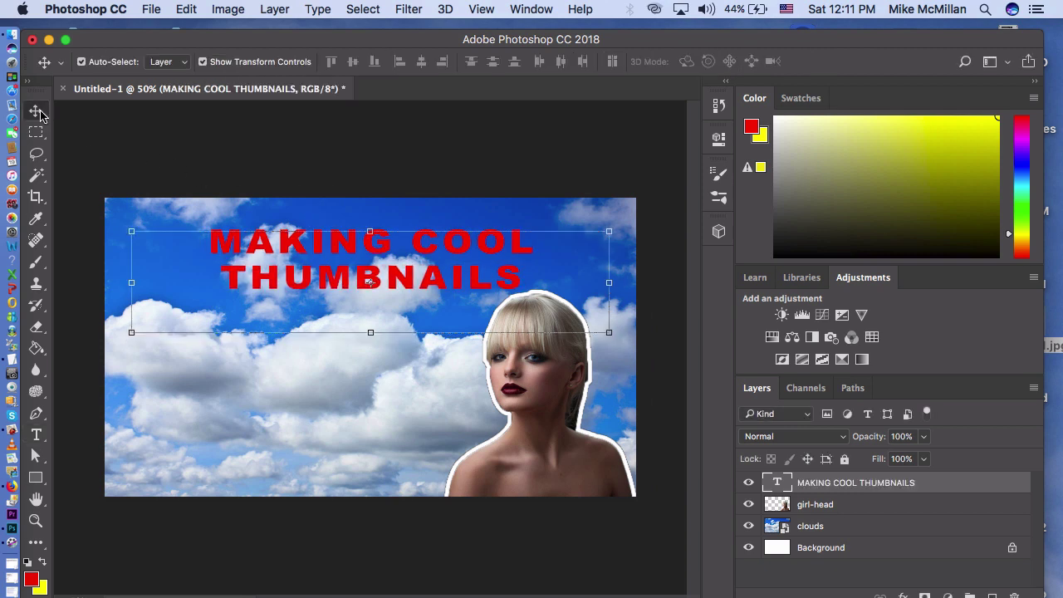
drag(421, 249, 373, 242)
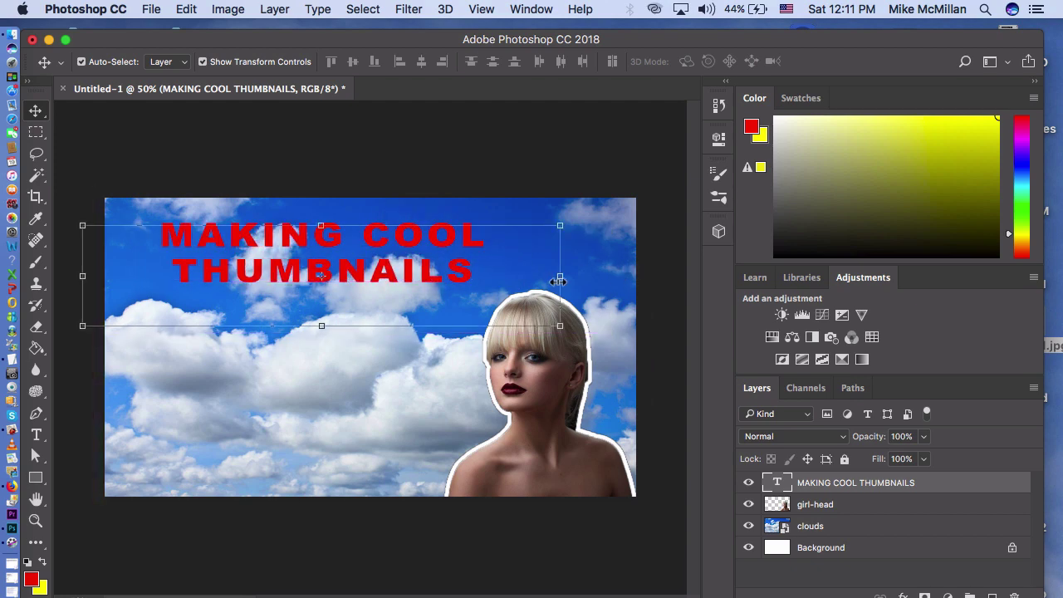
mouse_move(561, 278)
mouse_down()
mouse_move(635, 273)
mouse_move(554, 276)
mouse_up()
drag(332, 335, 329, 363)
drag(355, 305, 355, 300)
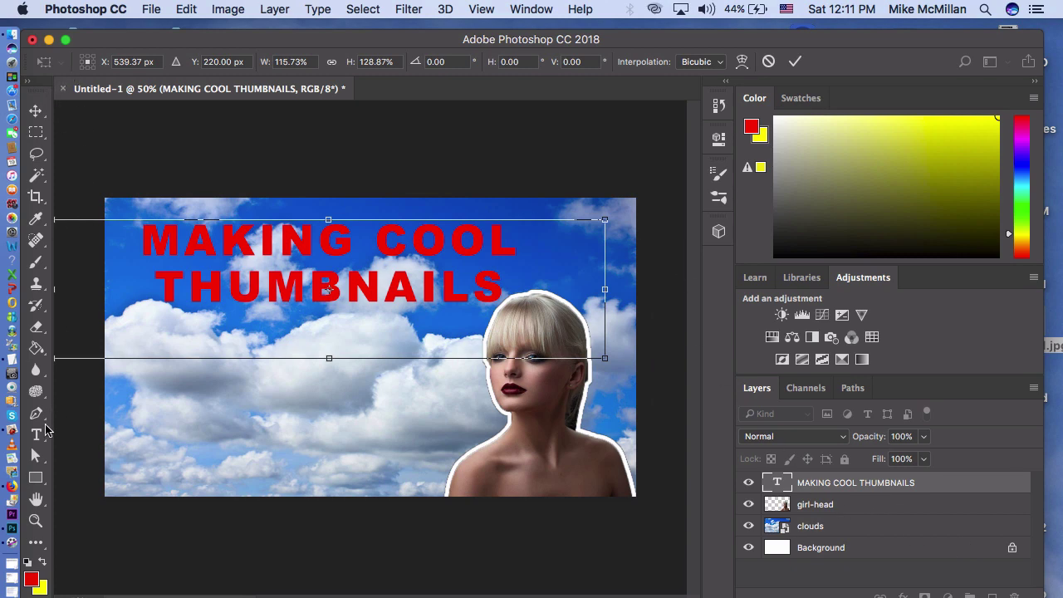
click(37, 457)
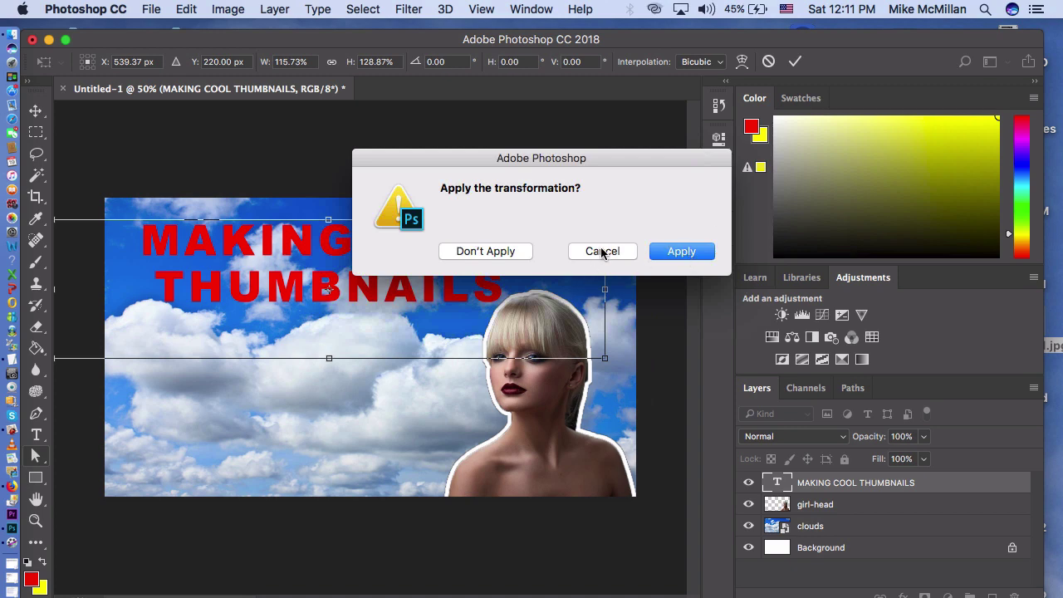
click(602, 251)
click(795, 62)
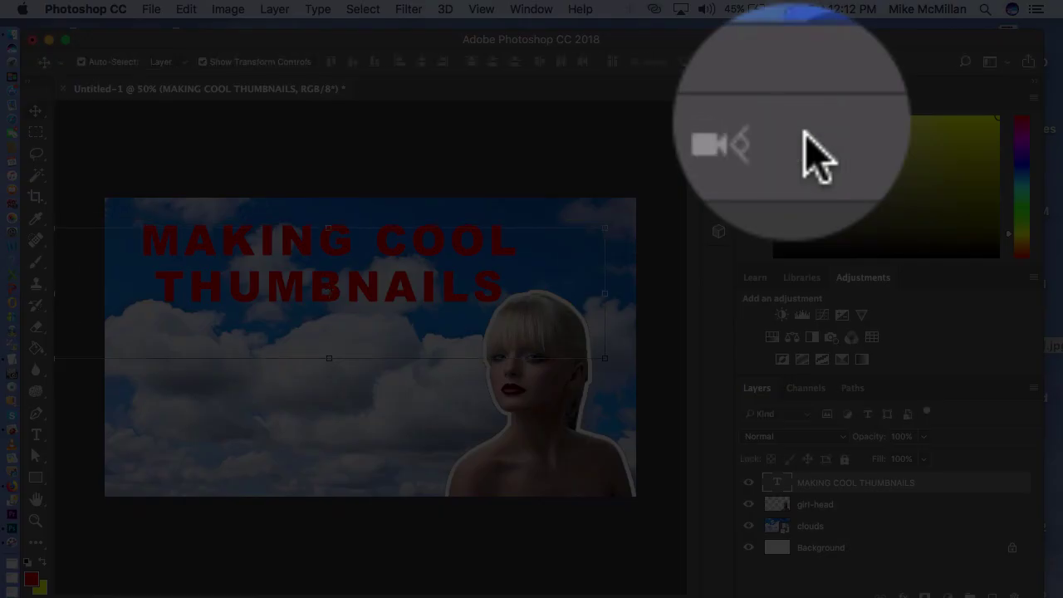
Step: Add a Stroke and a Gradient Overlay layer style to the "MAKING COOL THUMBNAILS" title layer
click(585, 181)
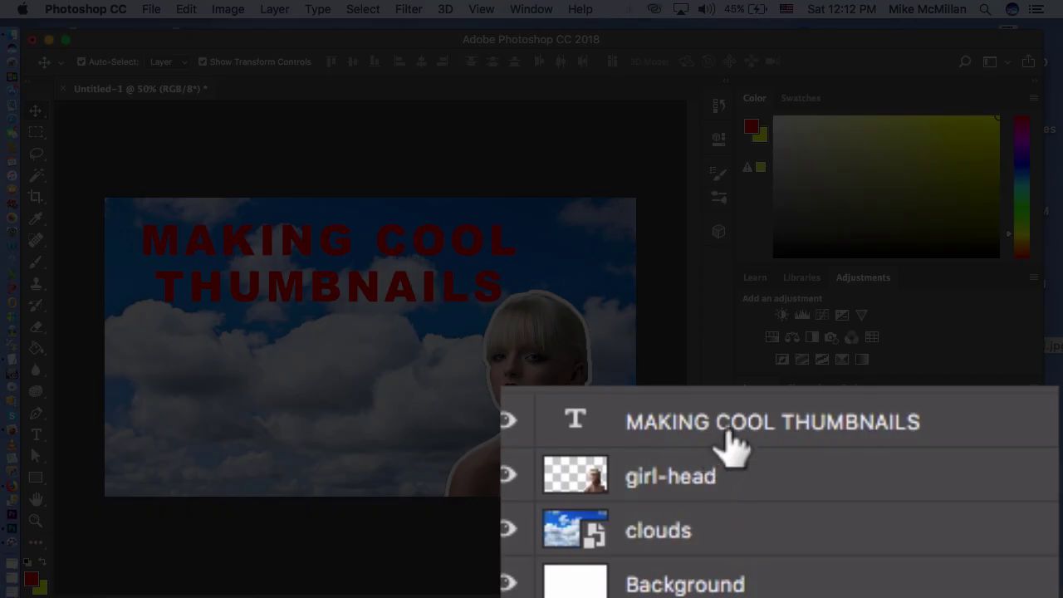
click(731, 440)
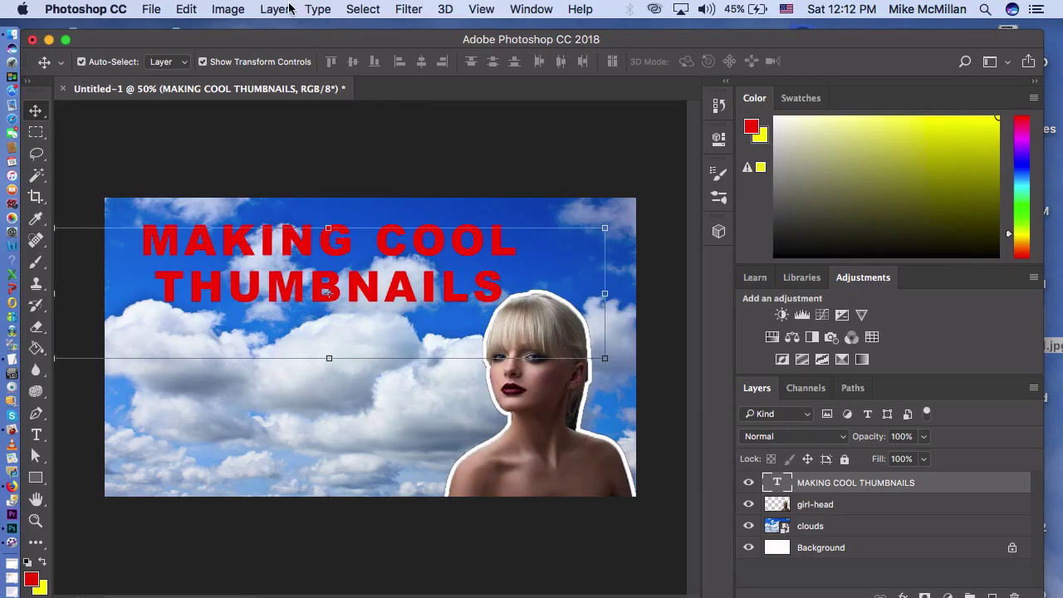
click(287, 9)
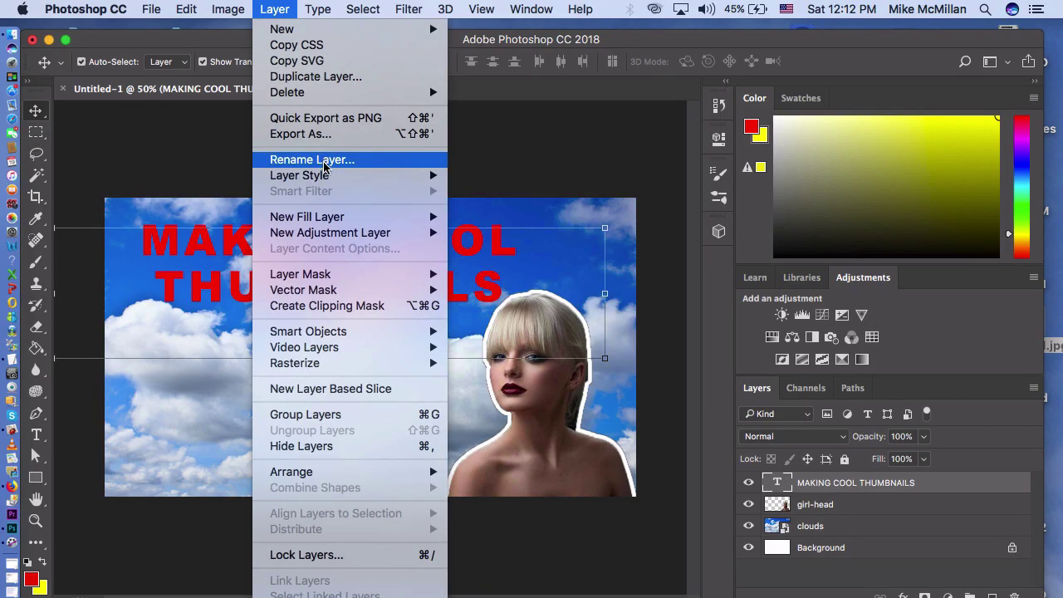
mouse_move(328, 179)
click(558, 173)
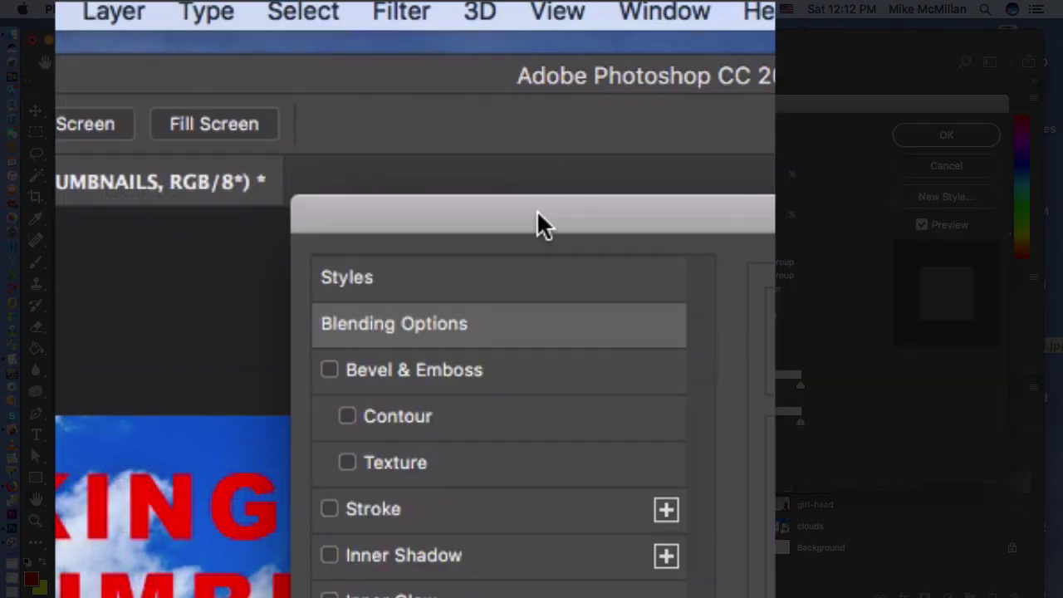
drag(533, 218, 728, 201)
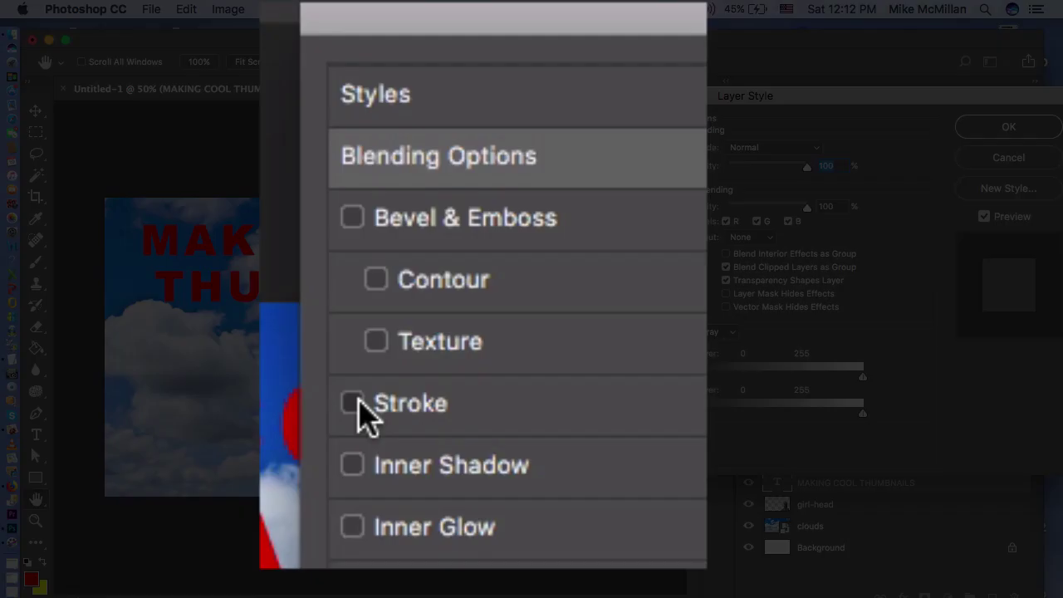
click(438, 233)
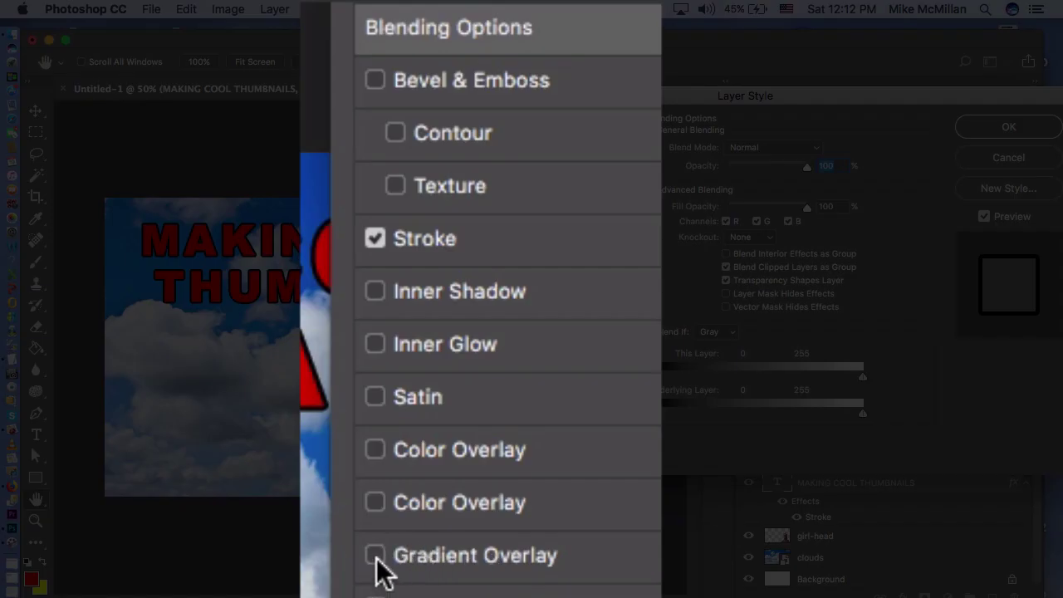
click(375, 557)
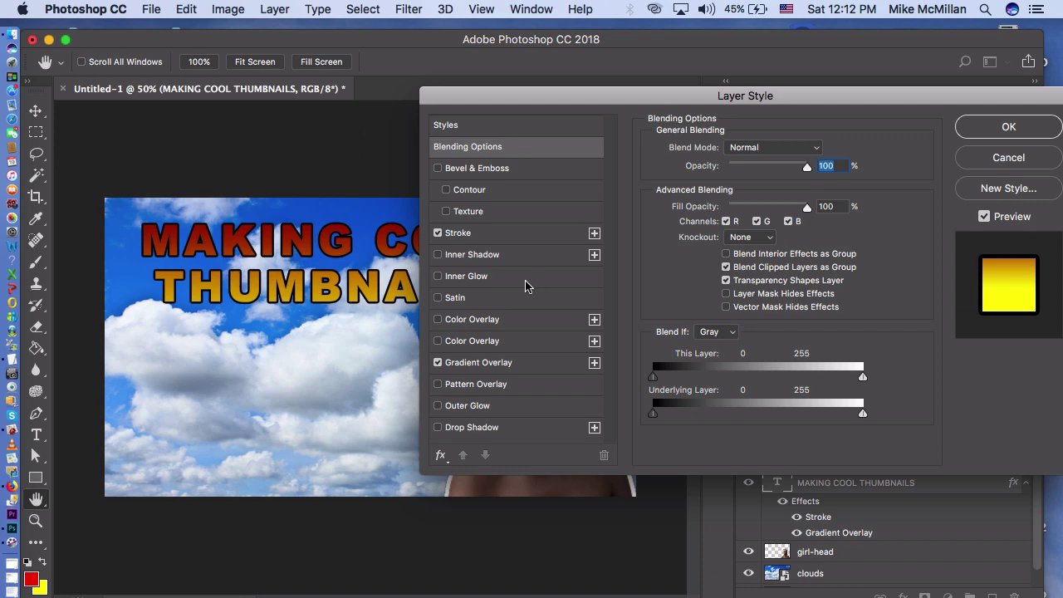
Step: Shift the yellow stop of the title's Gradient Overlay to location 41% and apply the layer style
click(481, 369)
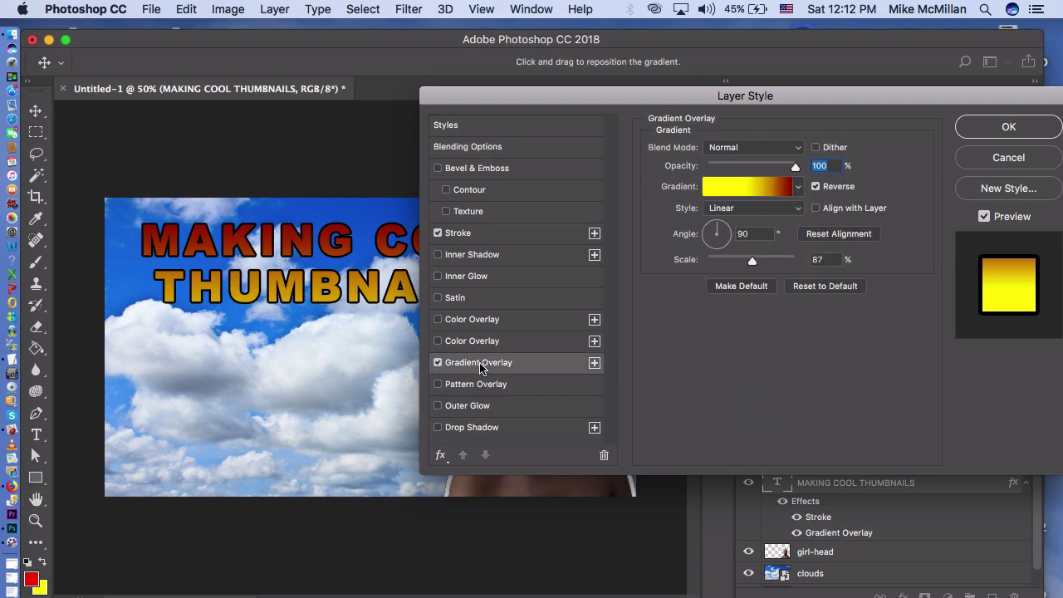
click(788, 187)
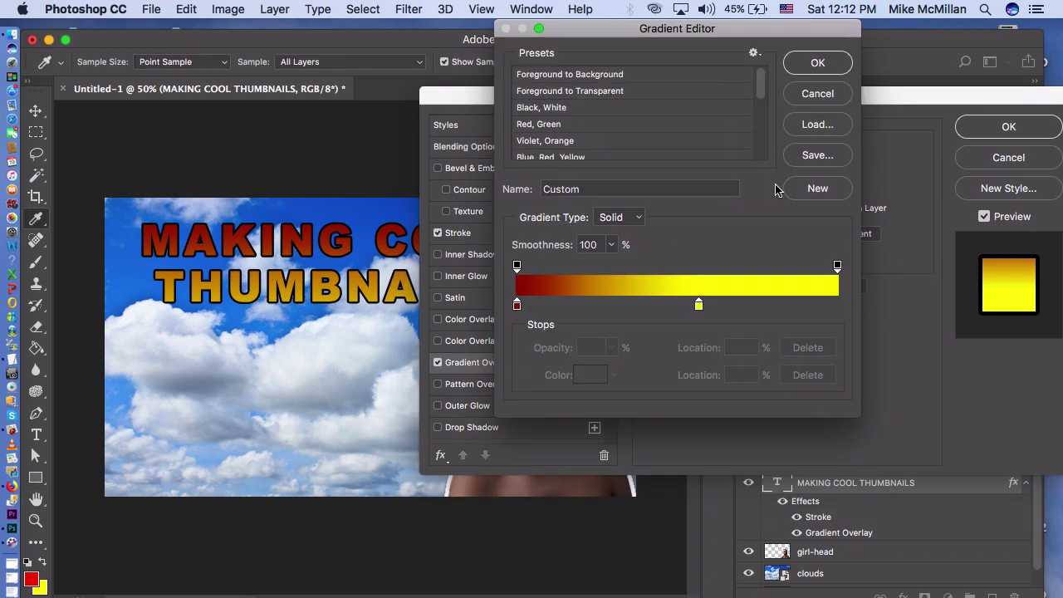
drag(699, 305, 650, 309)
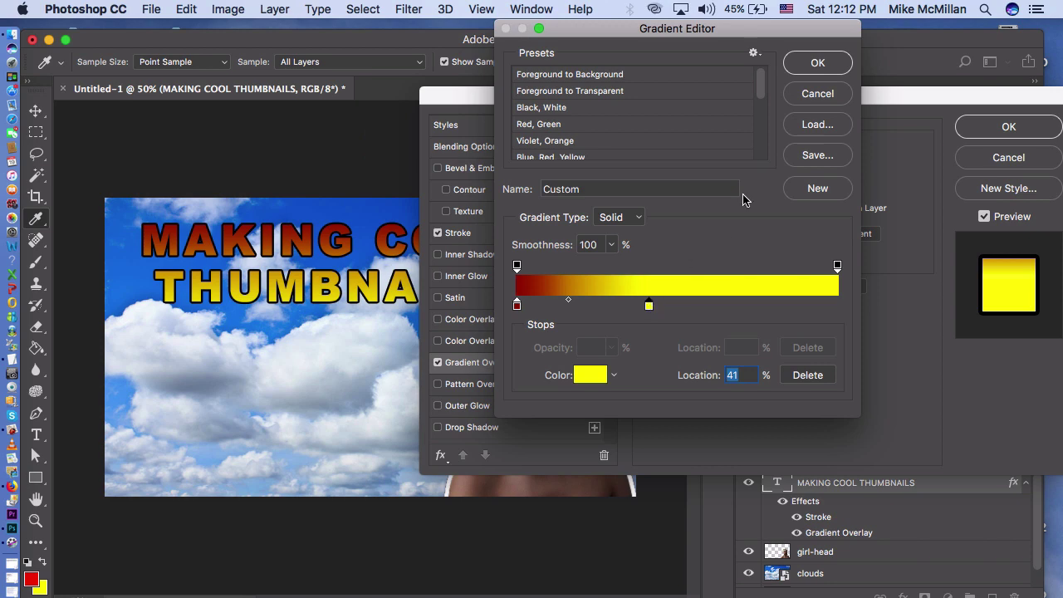
click(812, 62)
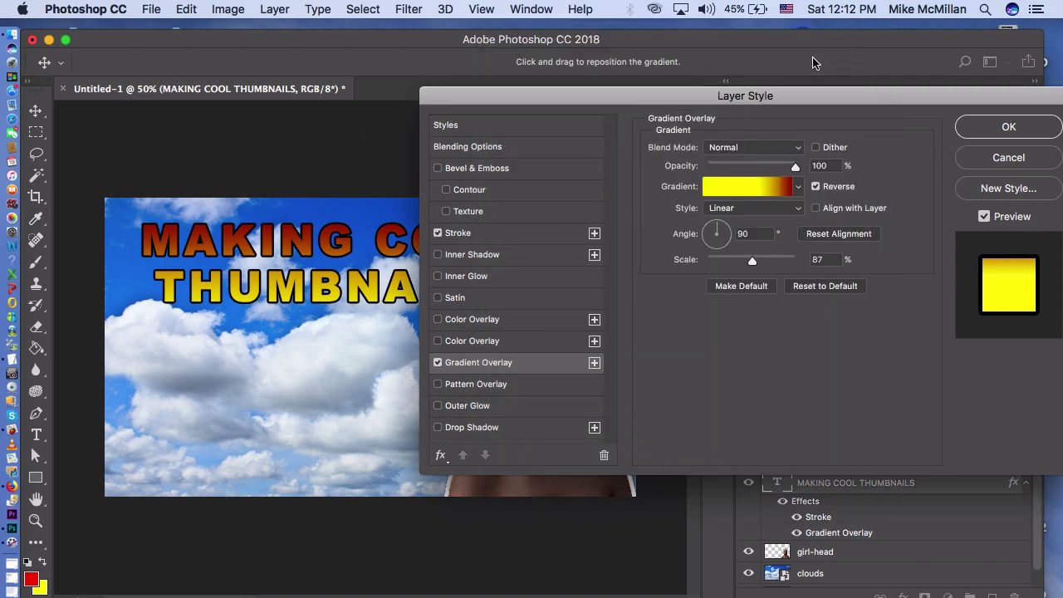
click(1011, 128)
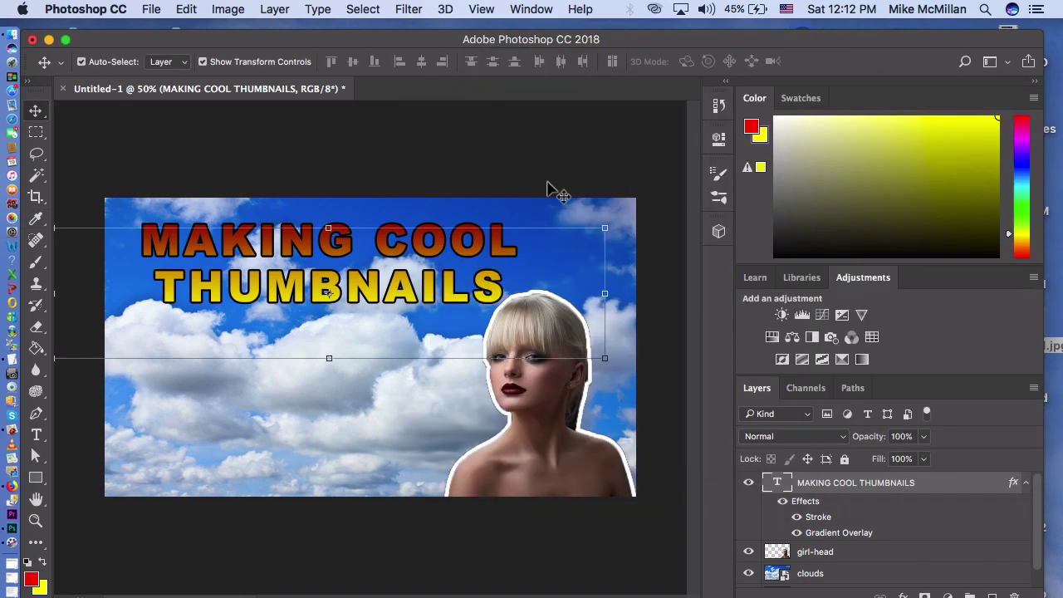
Step: Add a Drop Shadow to the "MAKING COOL THUMBNAILS" title layer and deselect the layer
click(275, 10)
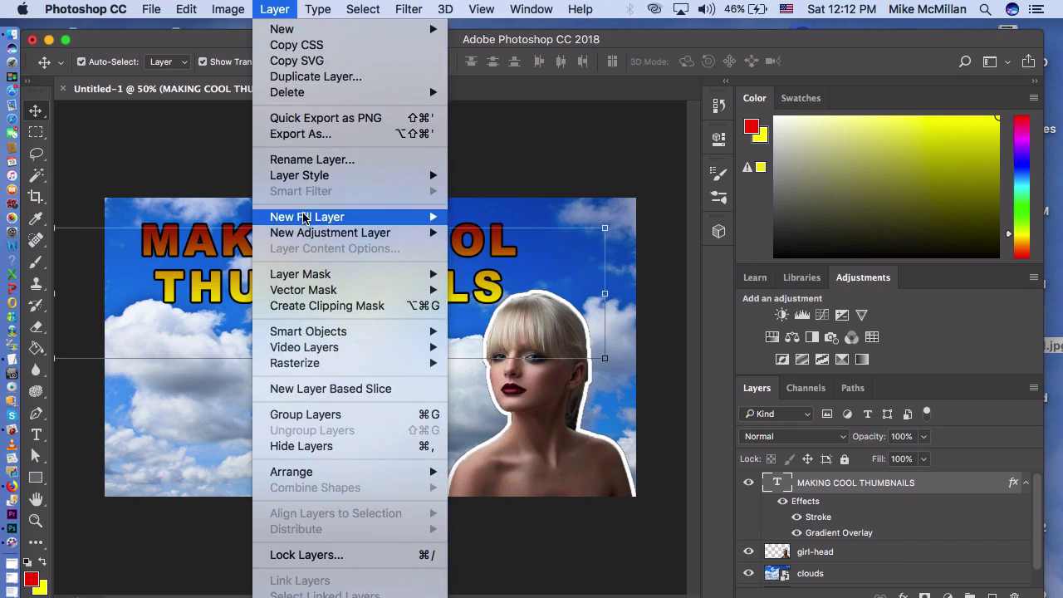
mouse_move(306, 220)
mouse_move(311, 175)
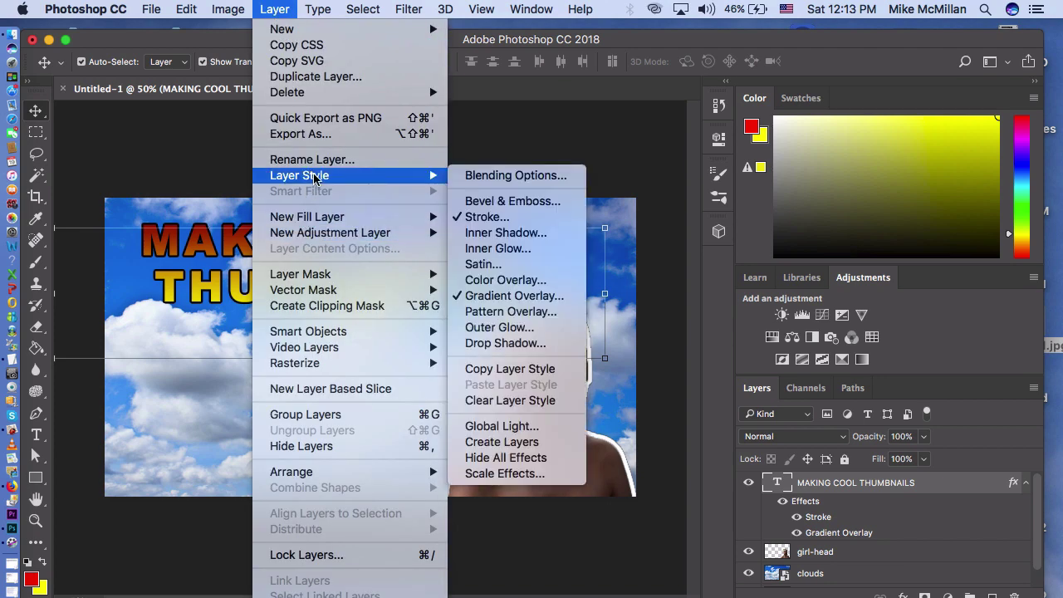
click(482, 176)
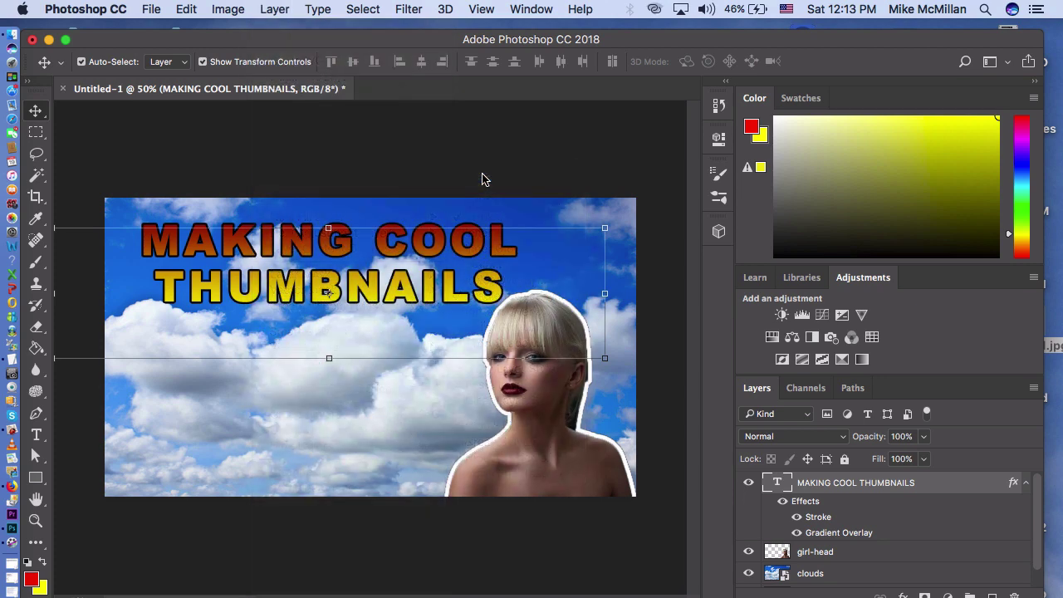
drag(376, 141, 590, 112)
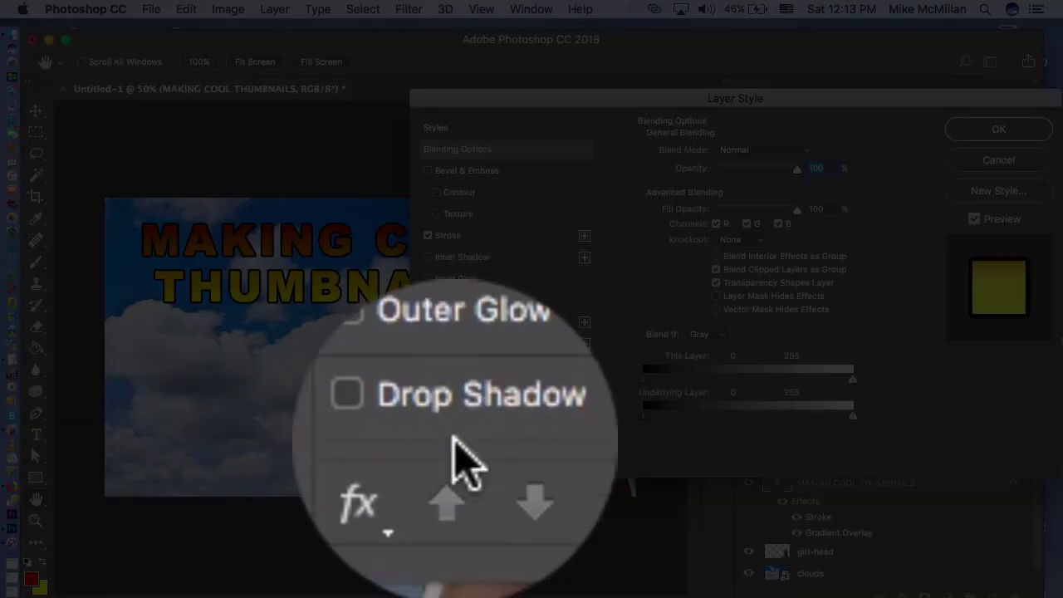
click(427, 429)
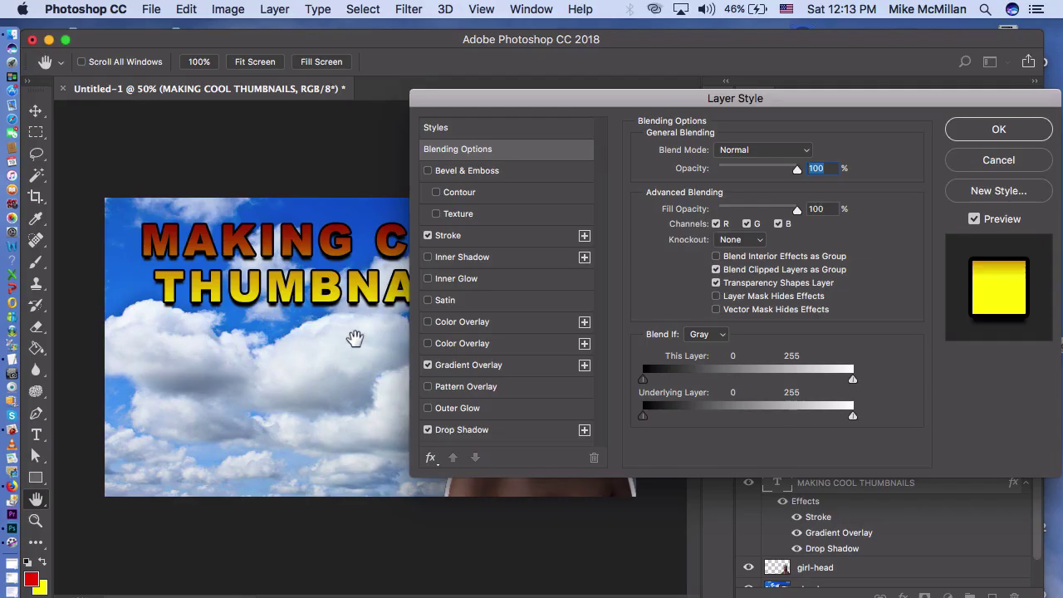
click(1017, 131)
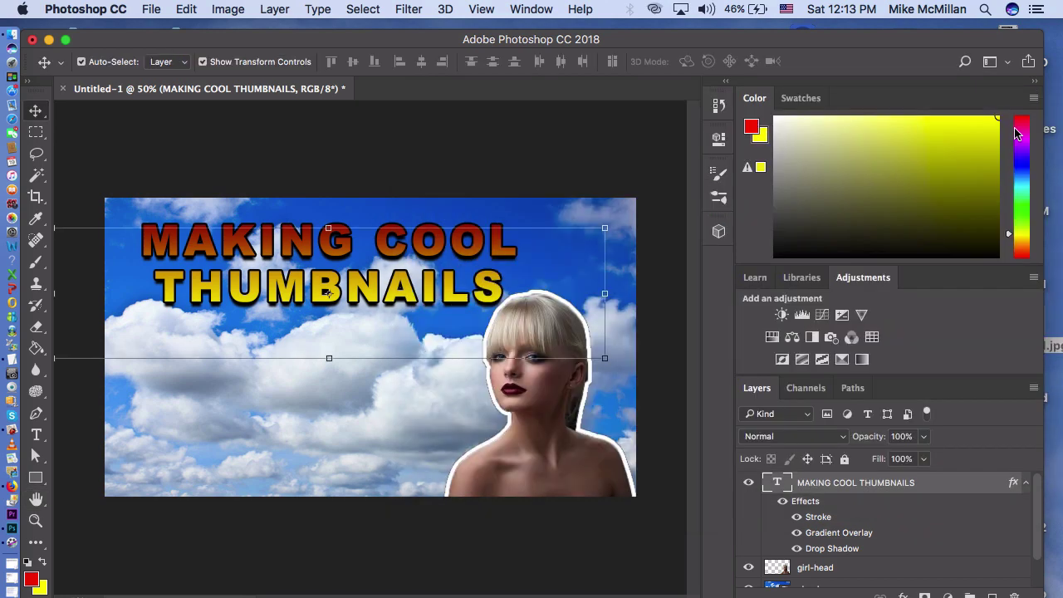
click(633, 148)
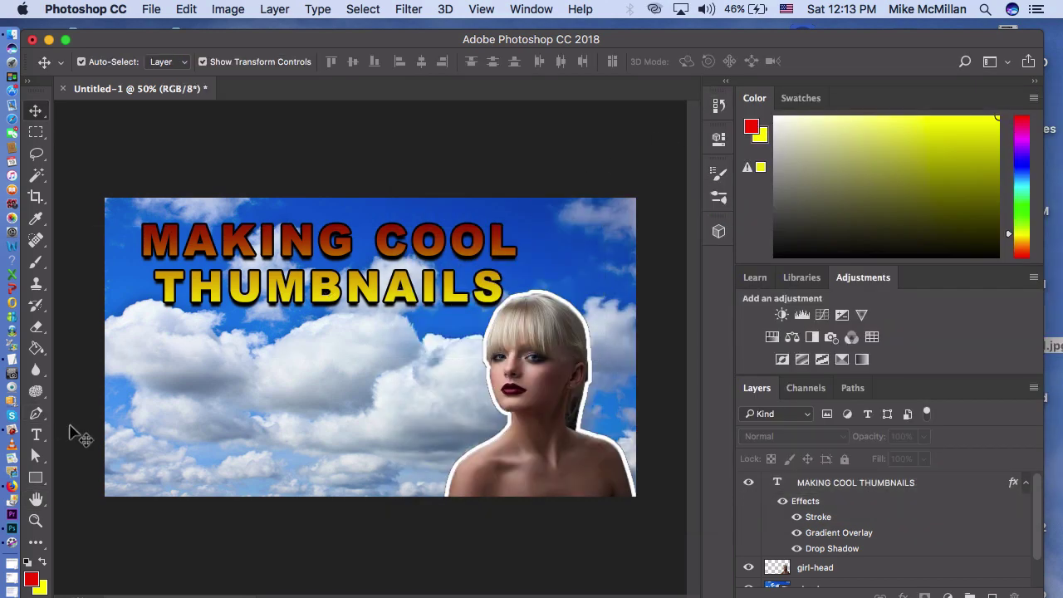
Step: Add the creator's full name in a text box across the canvas's lower clouds, widened to fit one line
click(37, 435)
drag(127, 411, 446, 493)
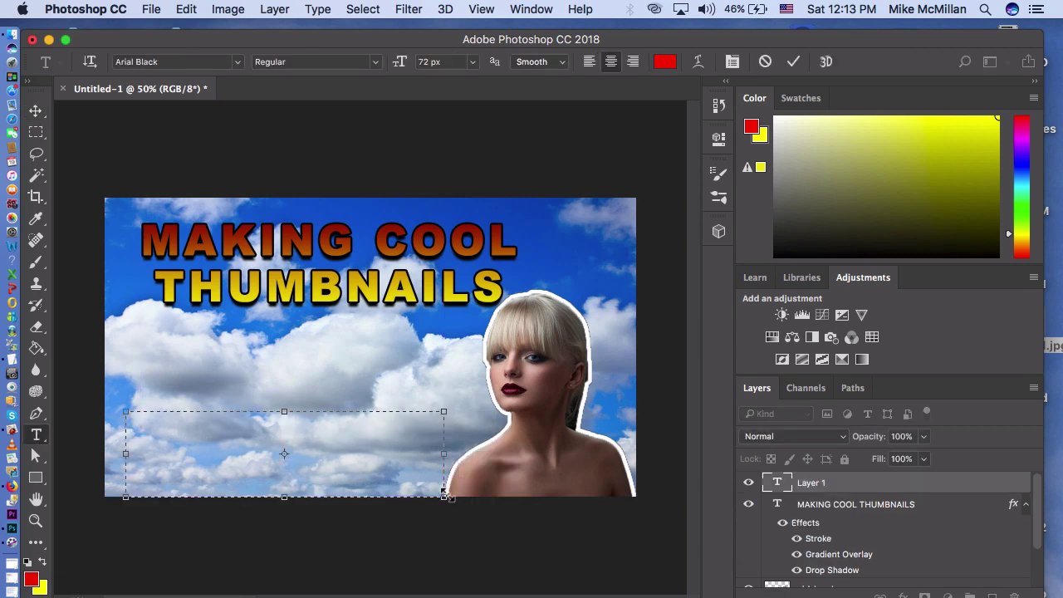
text(Mike )
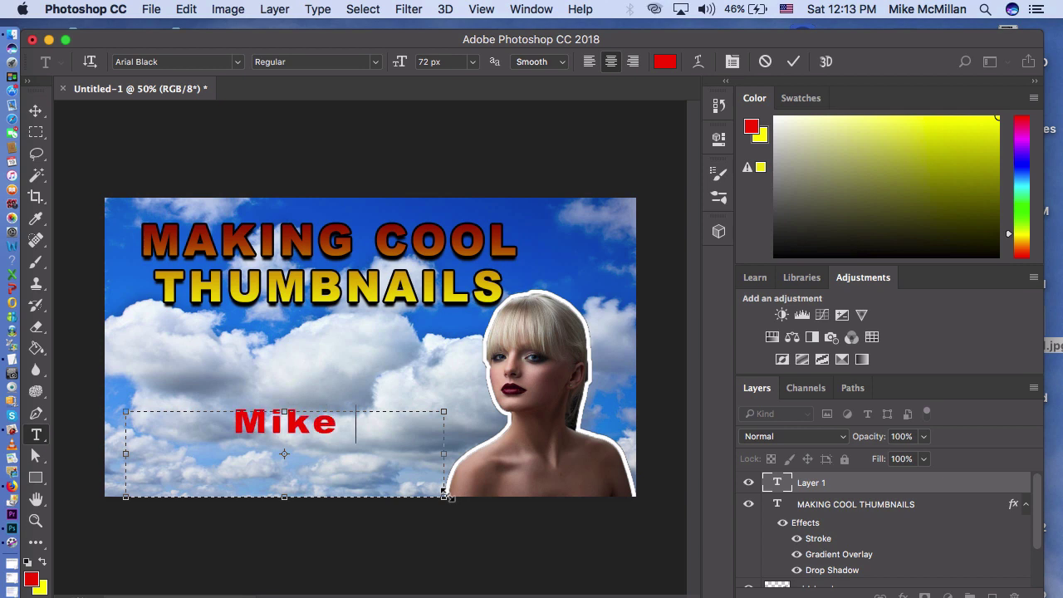
text(McMillan)
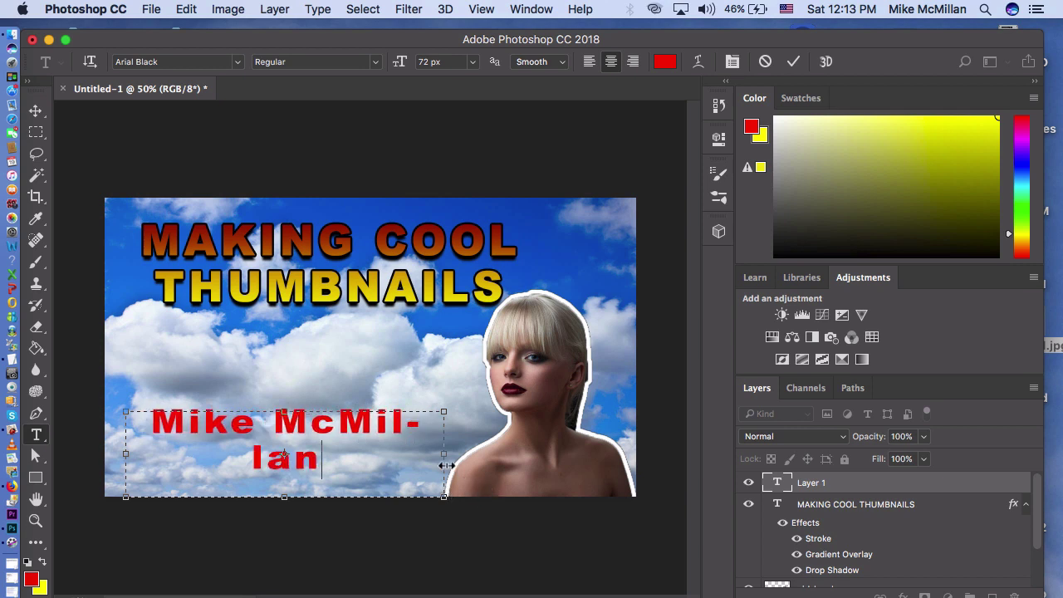
drag(444, 454, 533, 454)
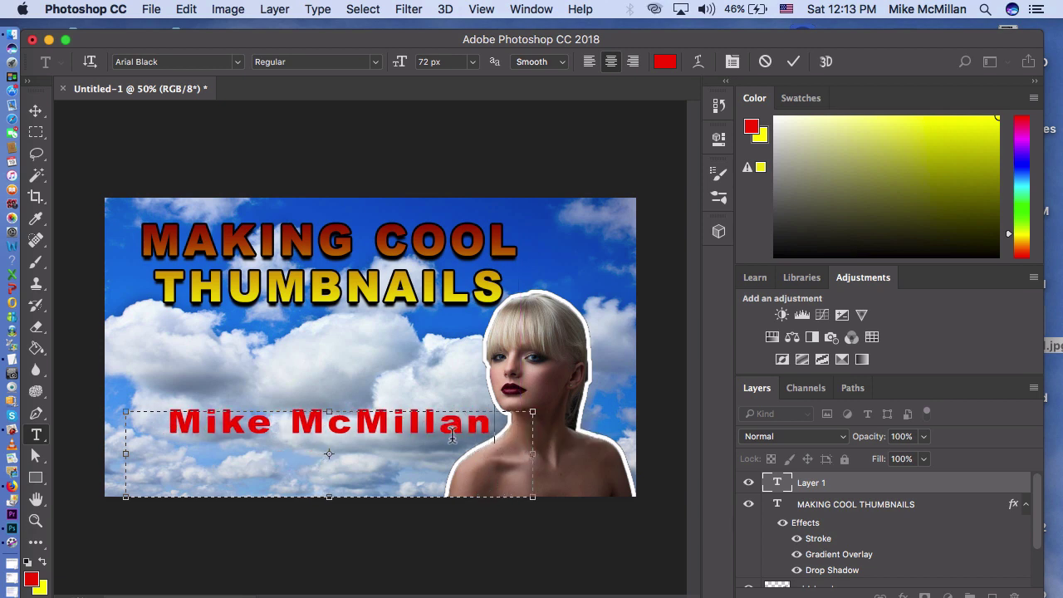
Step: Move the name text slightly left and stretch it to about 144.3% height
click(36, 110)
drag(384, 432, 352, 425)
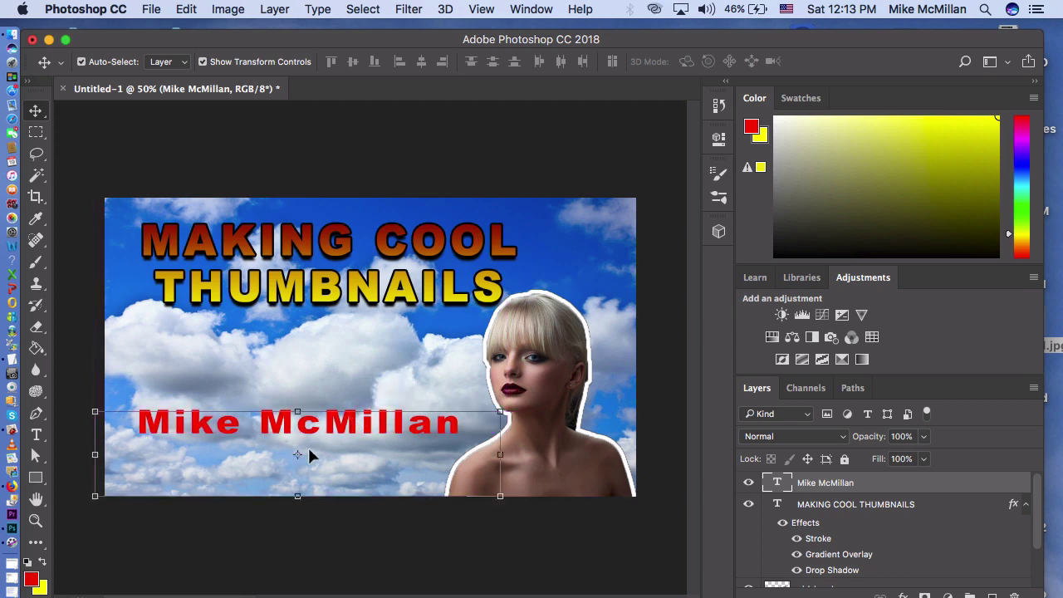
drag(297, 496, 299, 538)
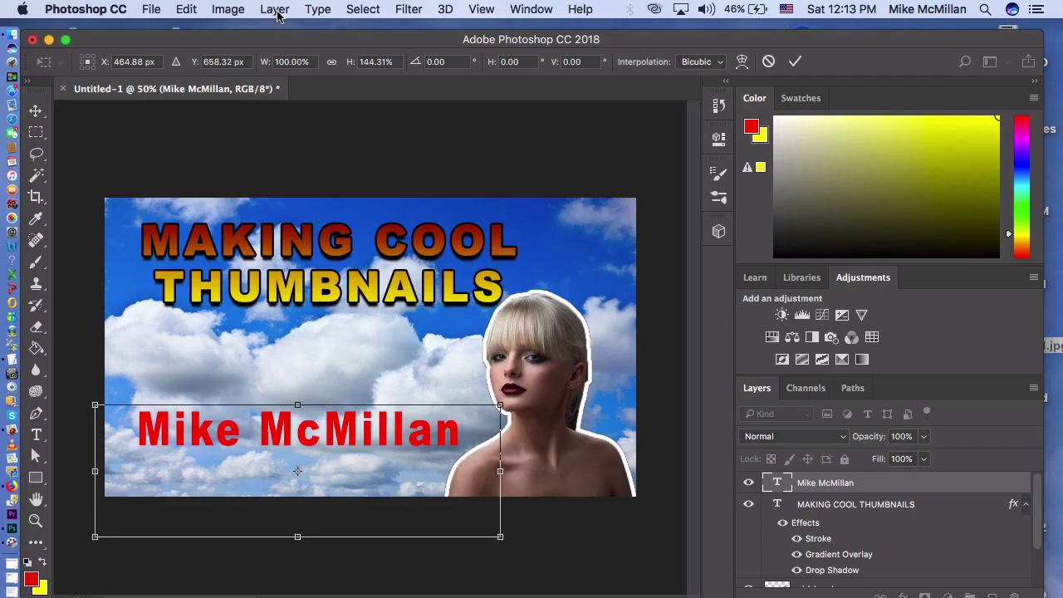
click(274, 9)
click(280, 8)
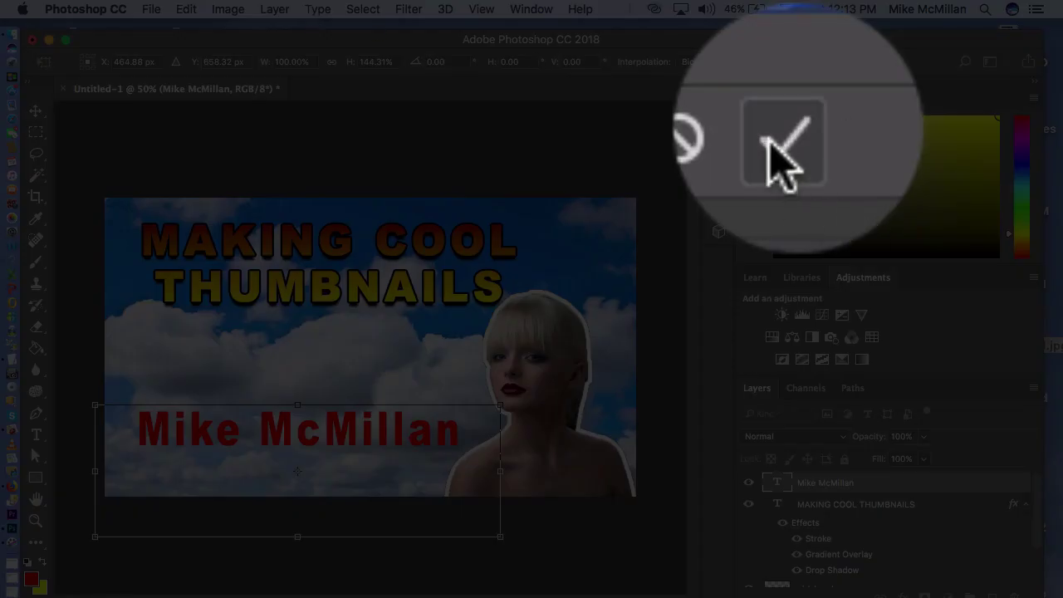
click(795, 61)
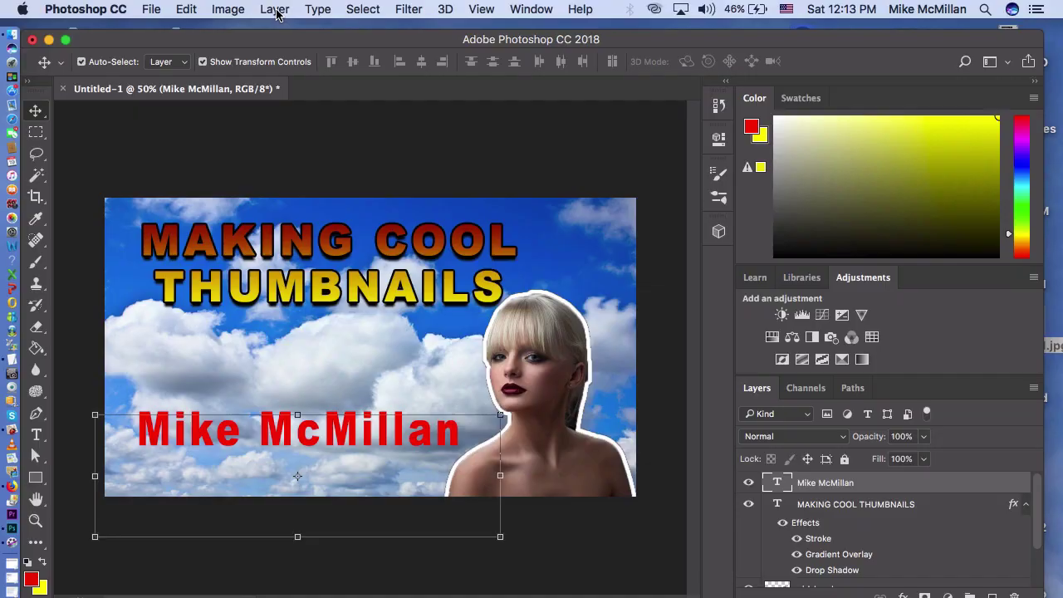
click(275, 9)
mouse_move(336, 177)
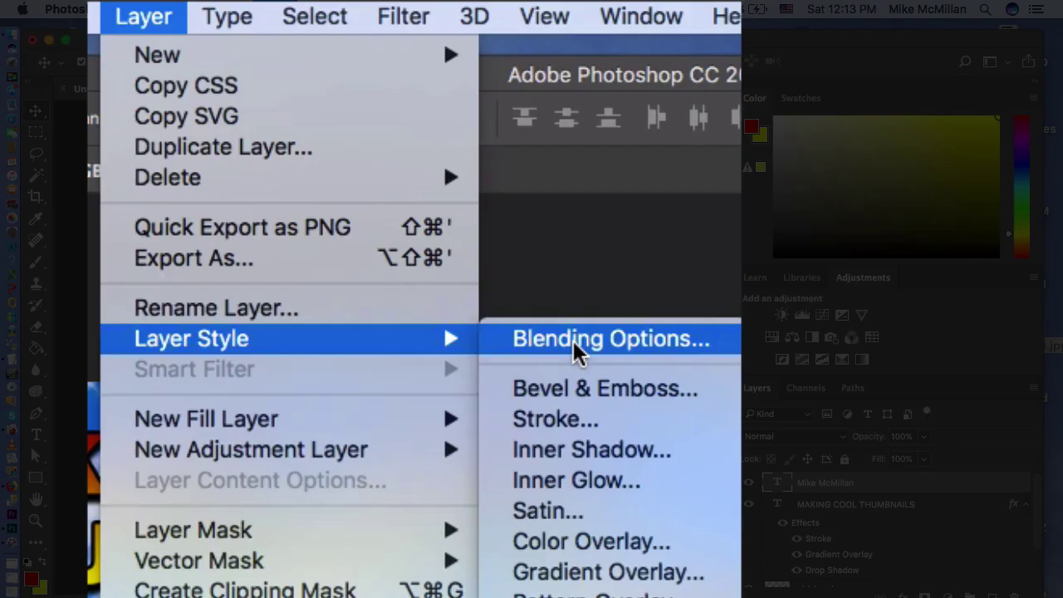
click(496, 174)
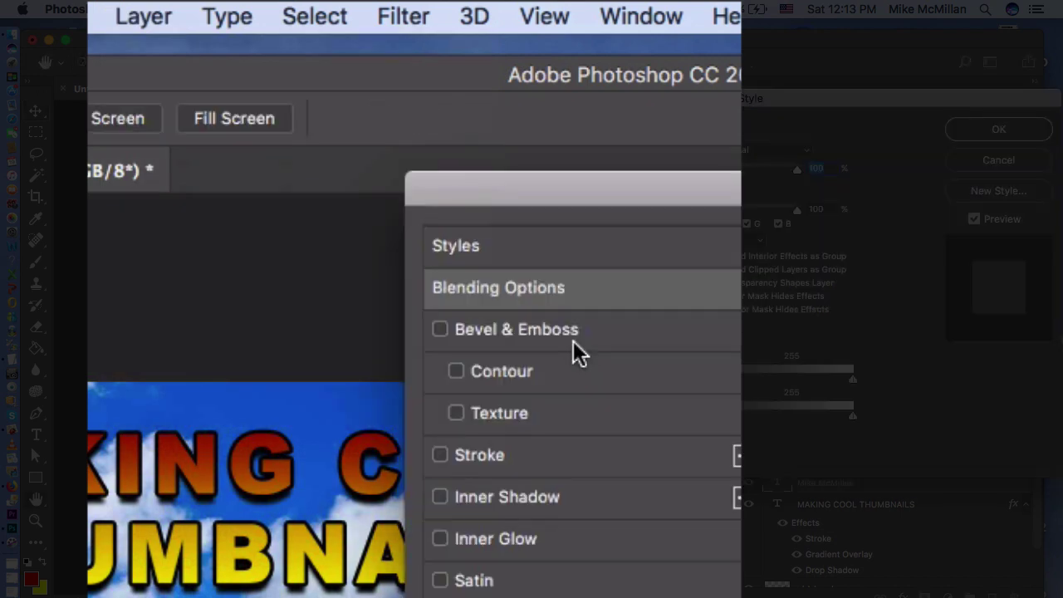
click(440, 456)
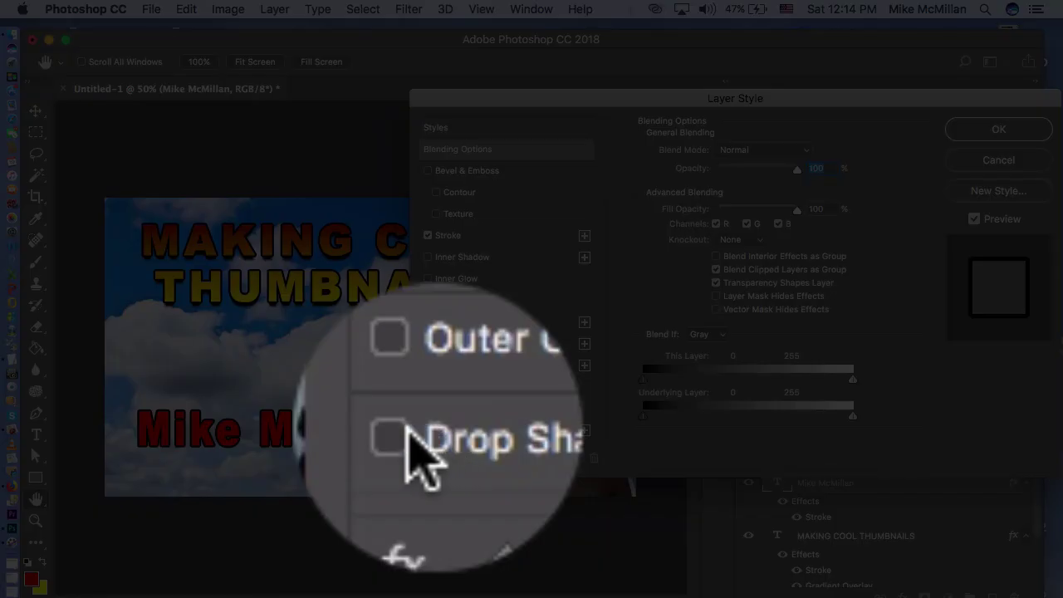
click(429, 431)
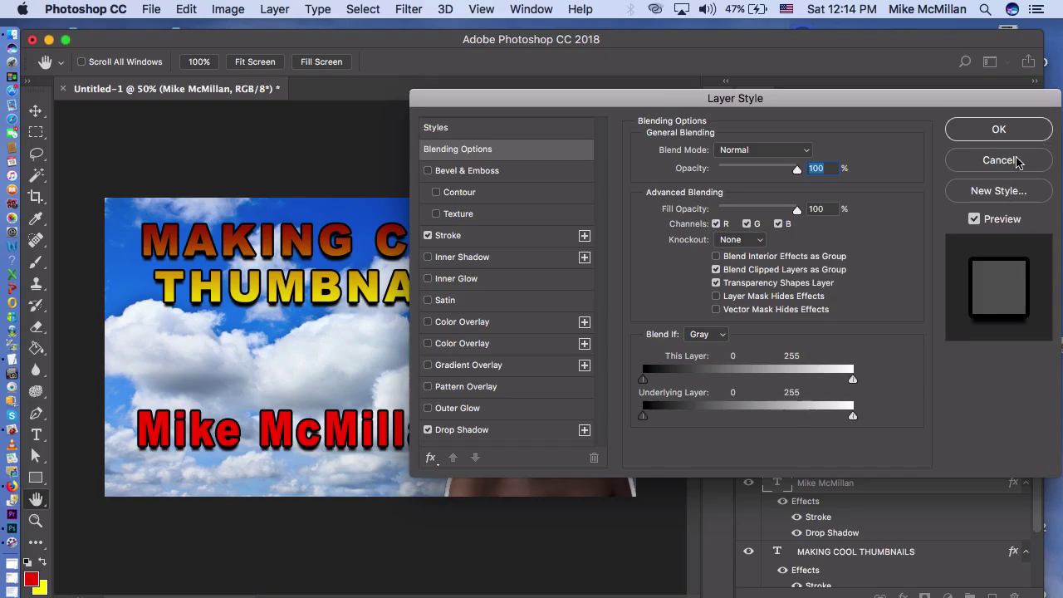
click(1017, 161)
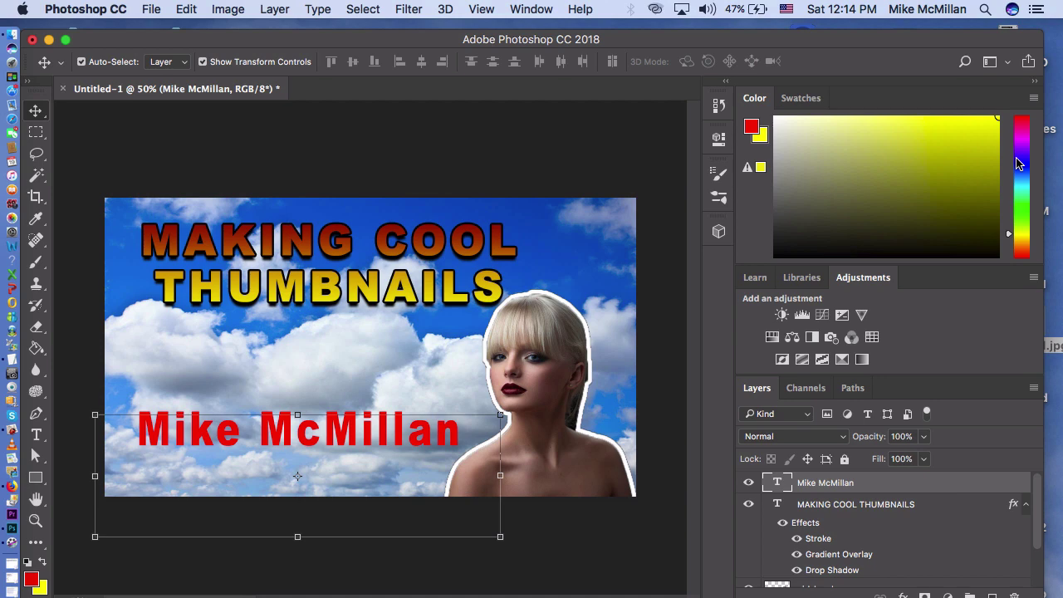
Step: Add a Stroke and a Drop Shadow to the name text layer, apply the layer style and deselect the layer
click(274, 10)
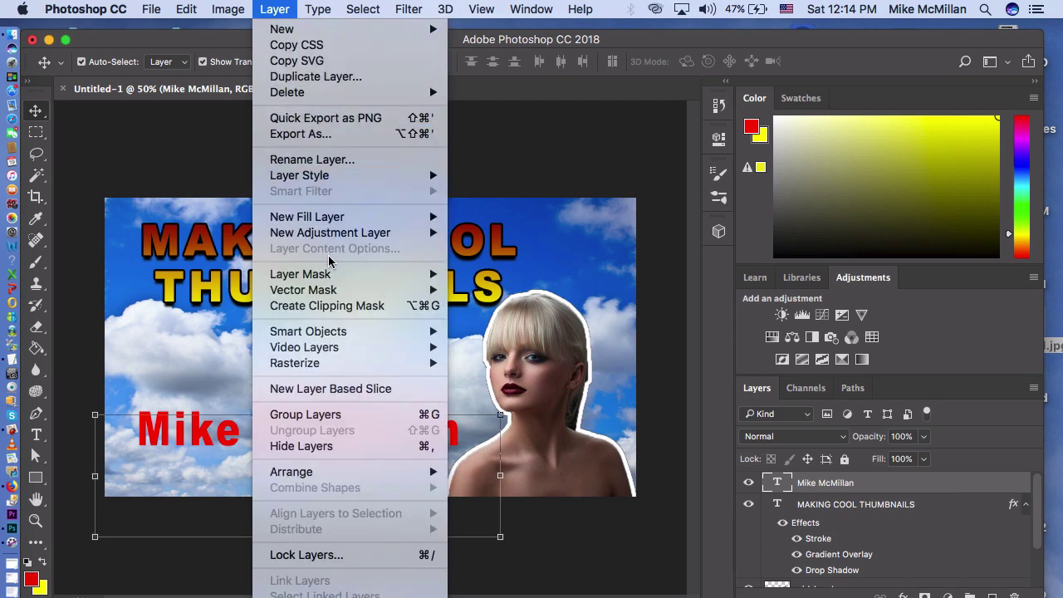
mouse_move(343, 176)
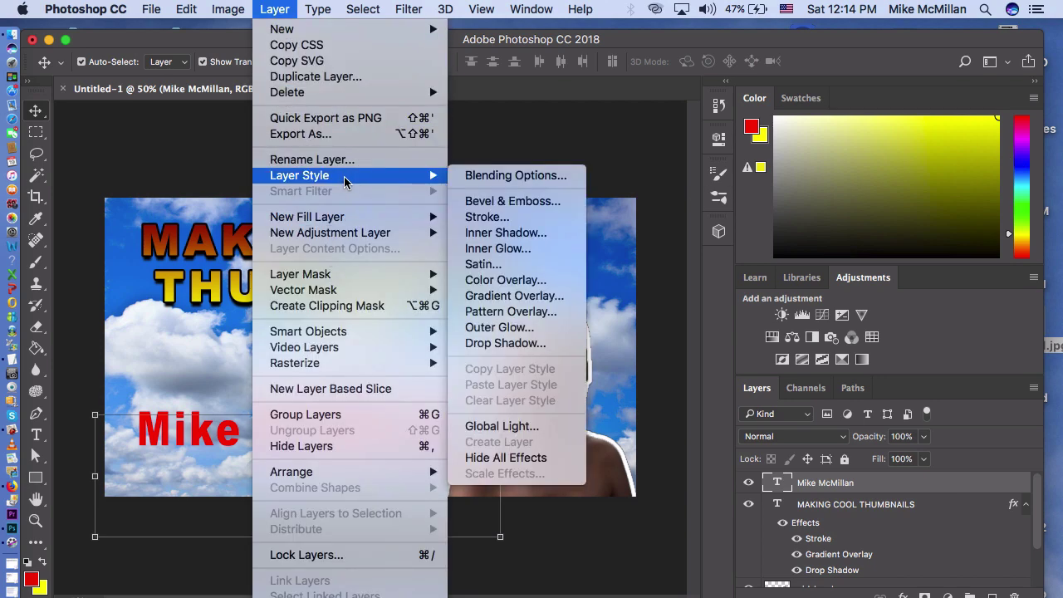
click(508, 176)
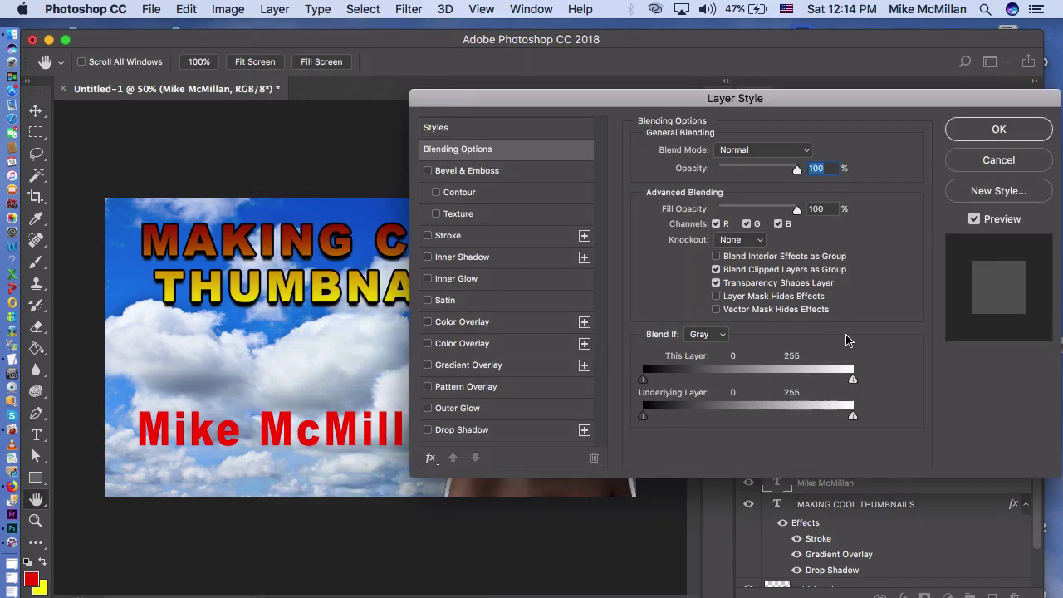
click(427, 235)
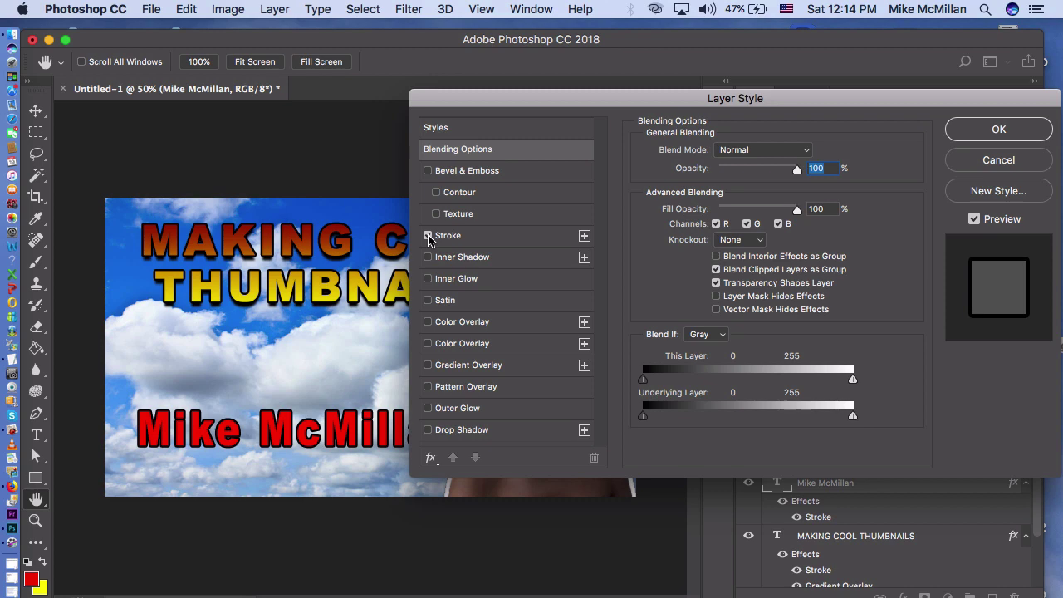
click(428, 430)
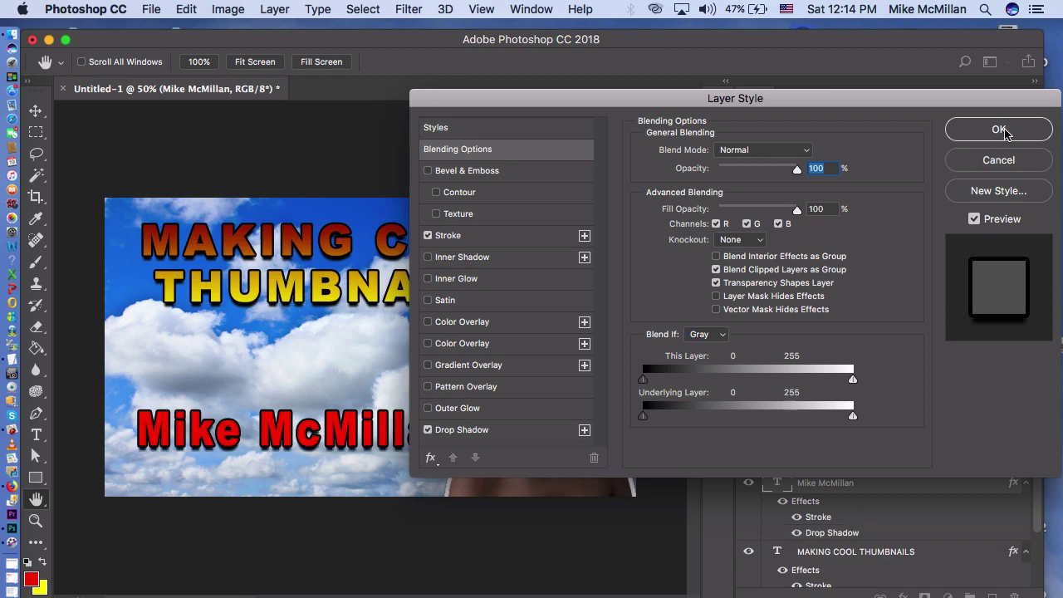
click(999, 130)
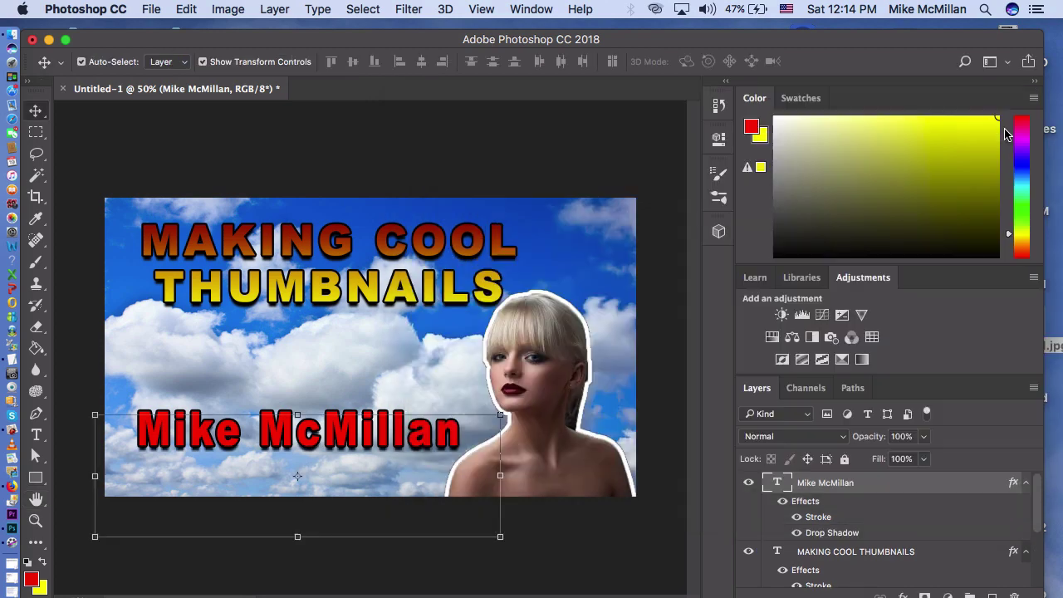
click(629, 185)
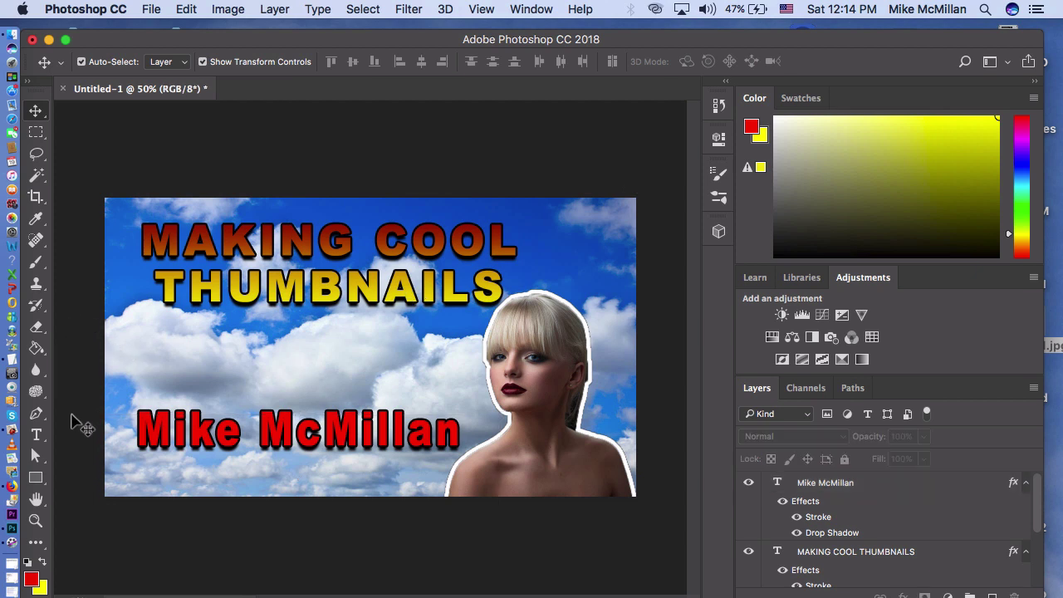
Step: Draw a rectangle about 1331 x 174 px across the canvas's middle, between title and name, and fill it with light blue
click(36, 477)
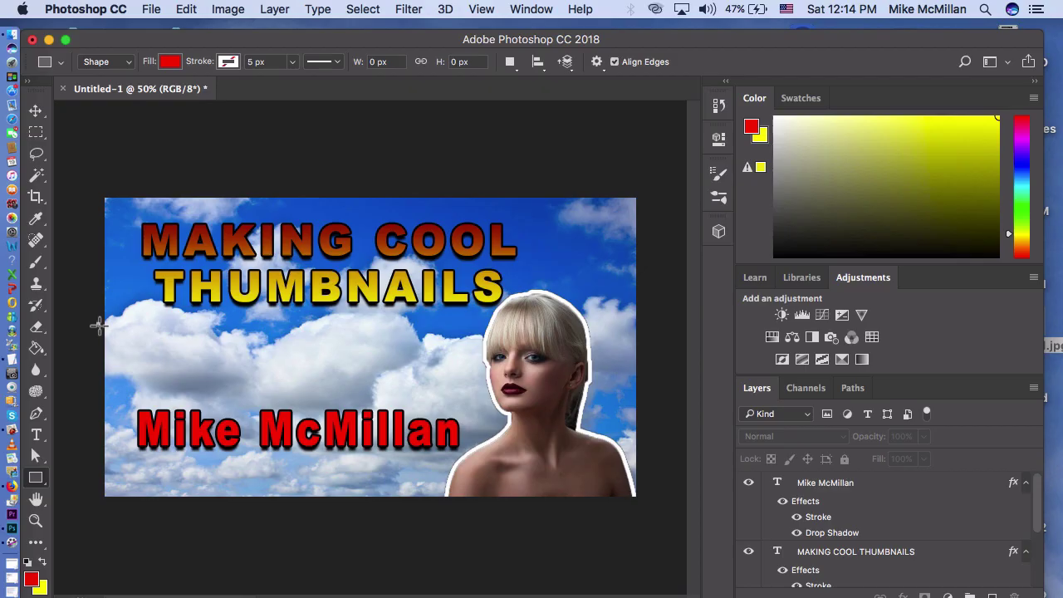
drag(99, 325, 647, 396)
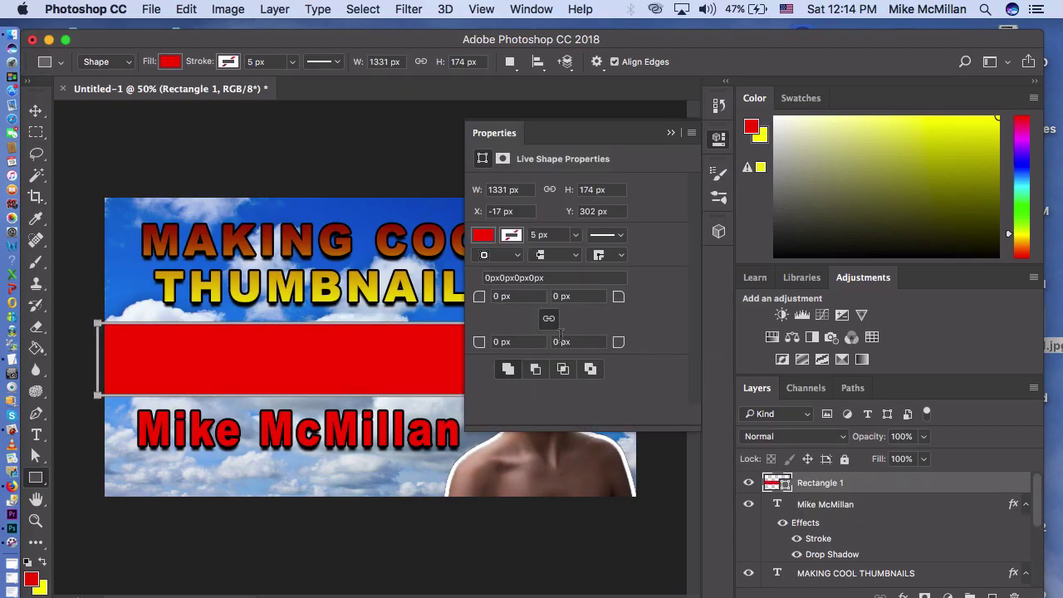
click(486, 241)
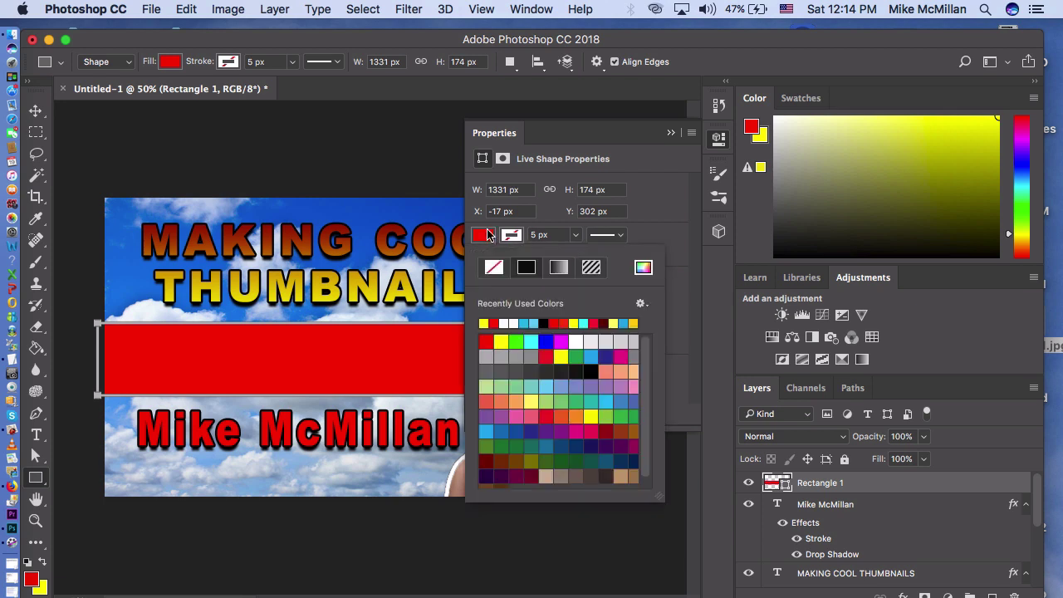
click(610, 406)
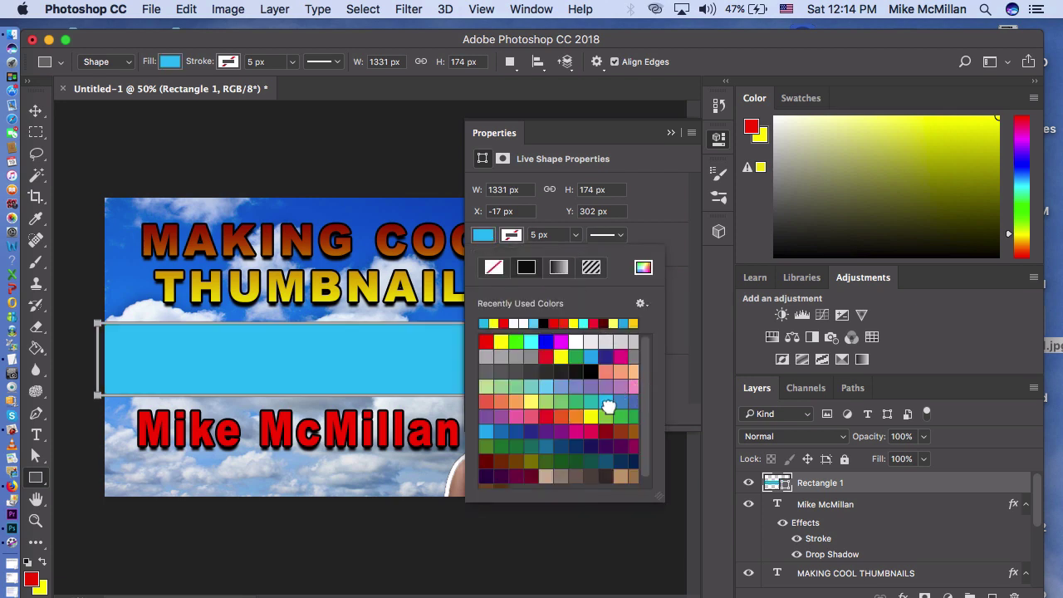
click(672, 133)
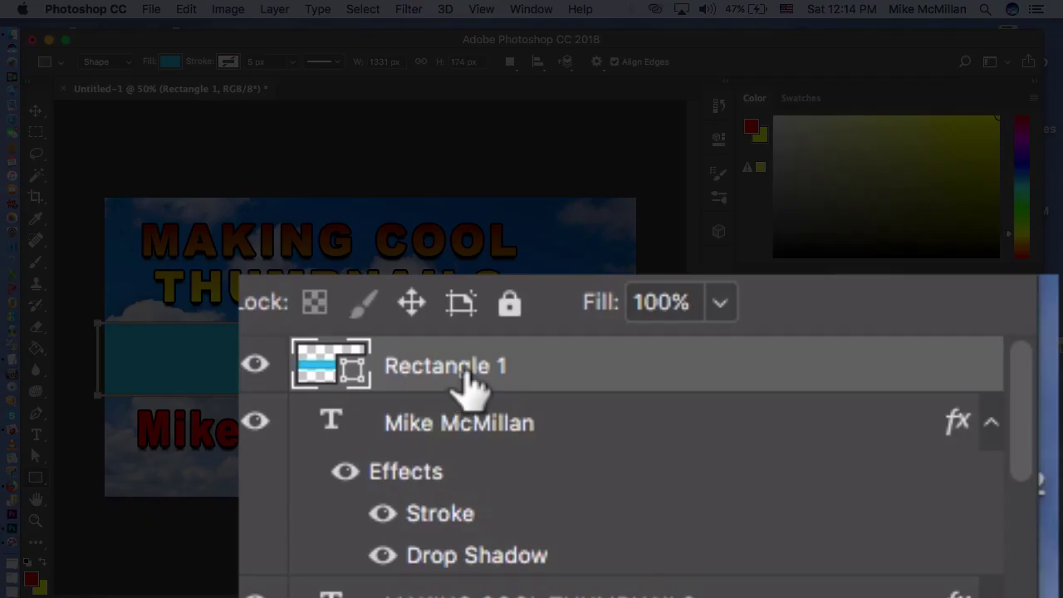
Step: Place the blue rectangle's layer between the girl-head and clouds layers and deselect it
drag(469, 382, 839, 554)
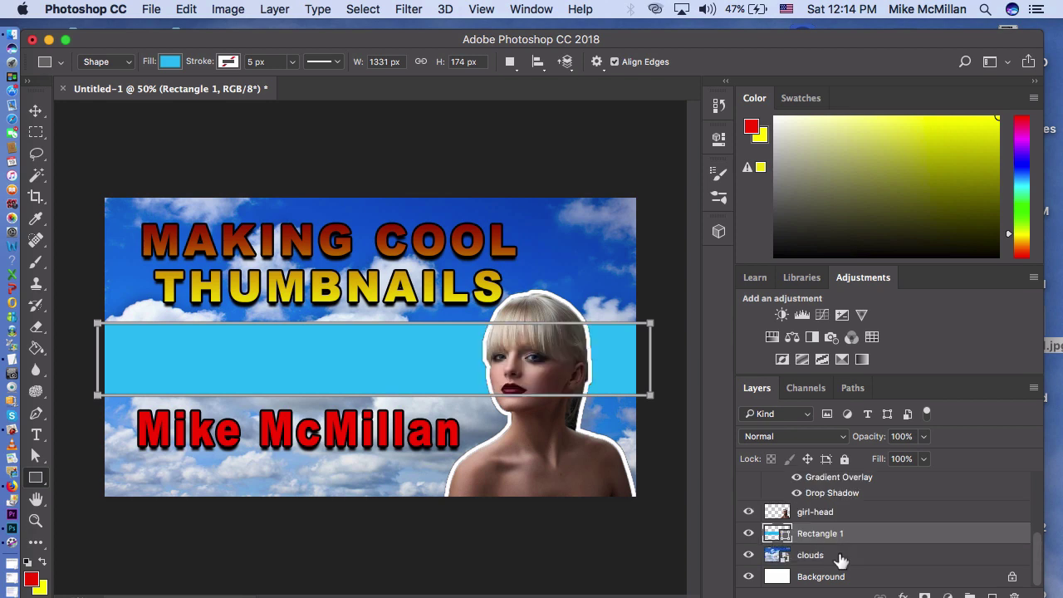
click(652, 150)
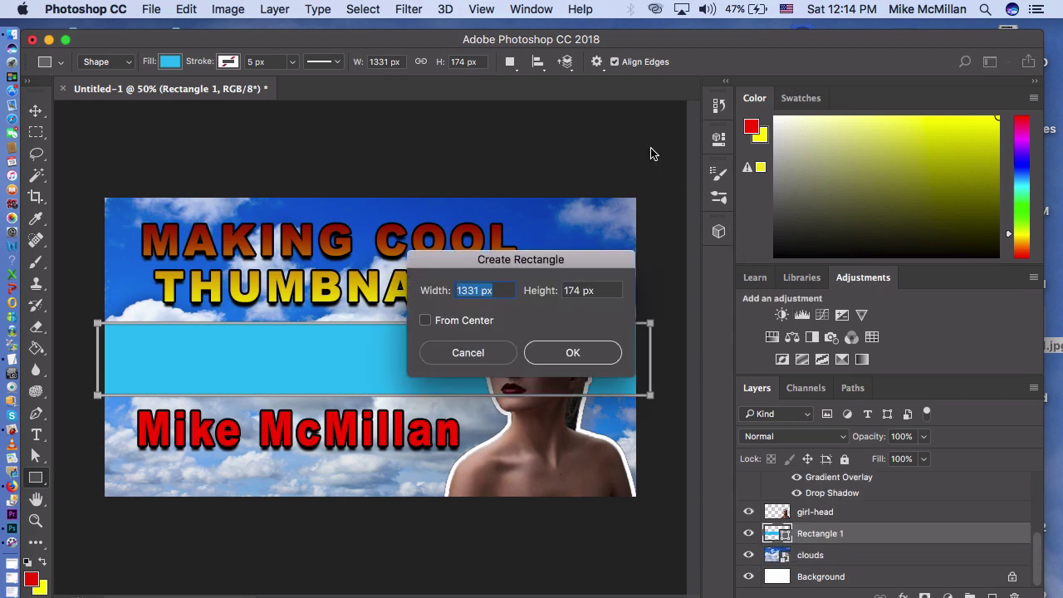
click(501, 355)
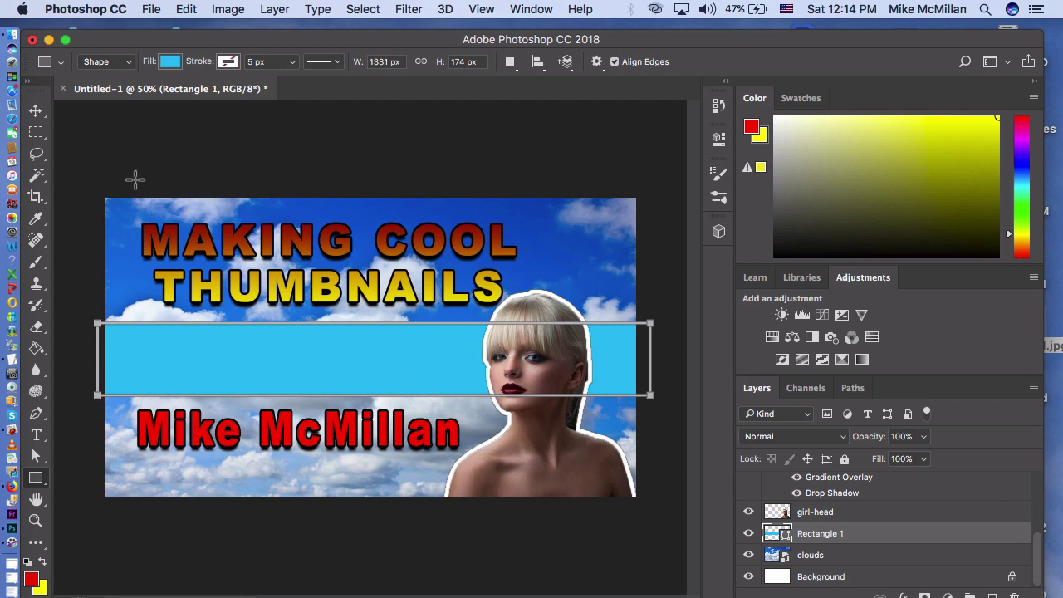
click(36, 112)
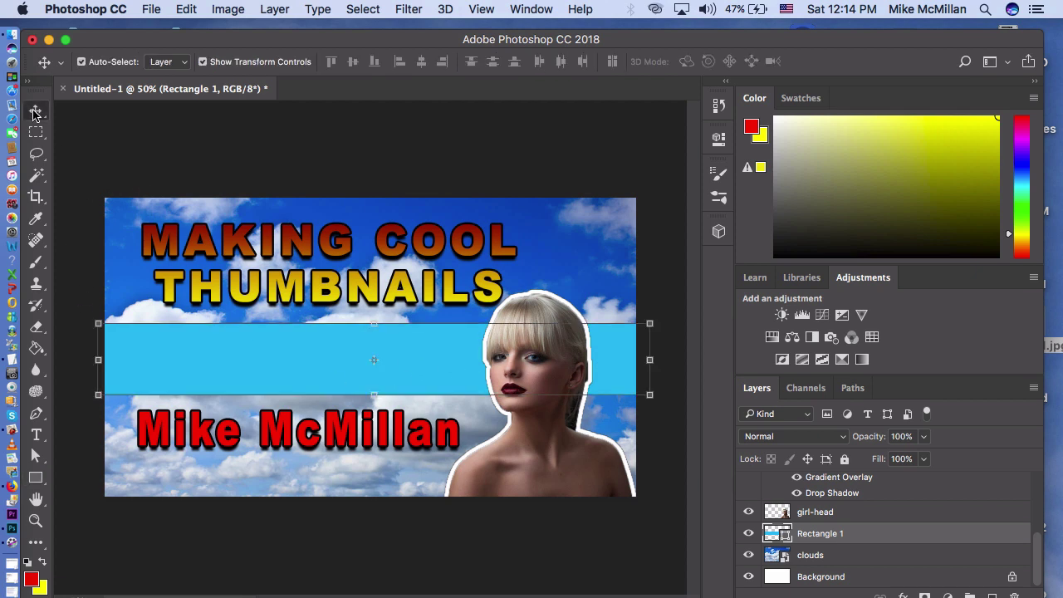
click(94, 177)
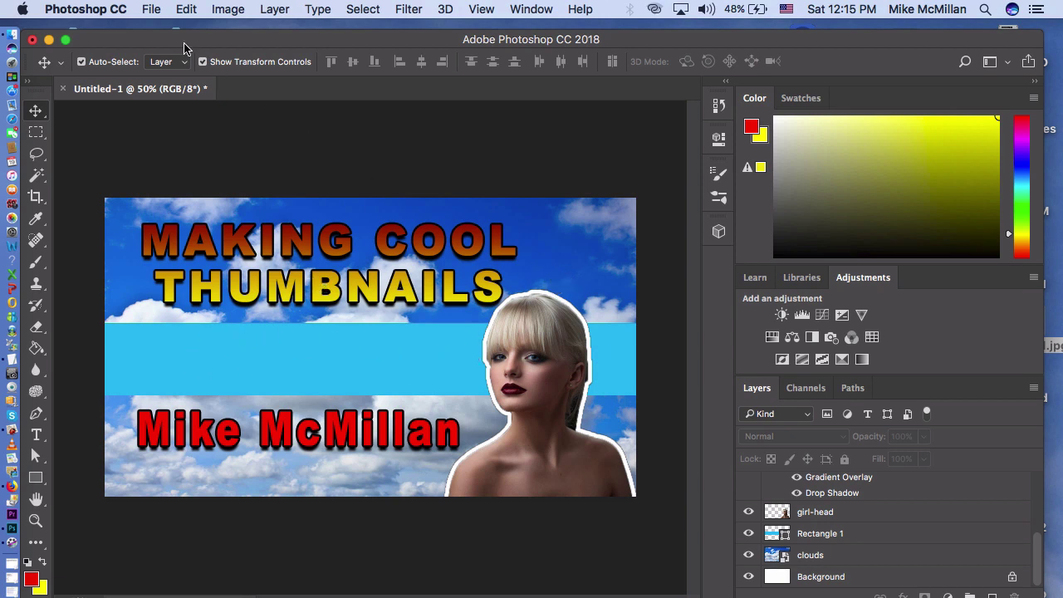
Step: Save the thumbnail to the Desktop as head.png in PNG format with medium file size, and close the document without saving changes
click(154, 8)
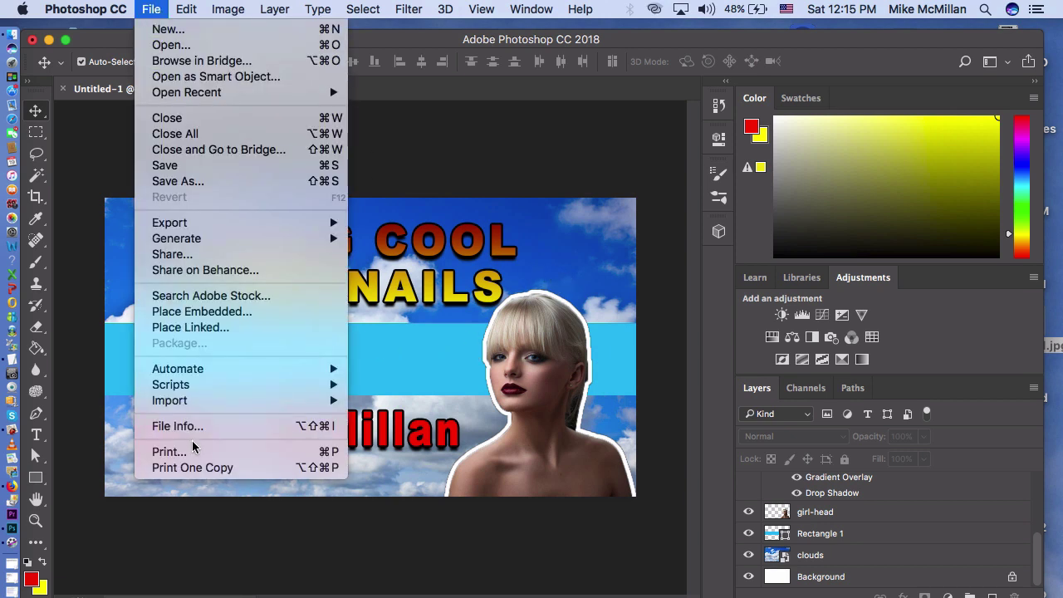
click(207, 183)
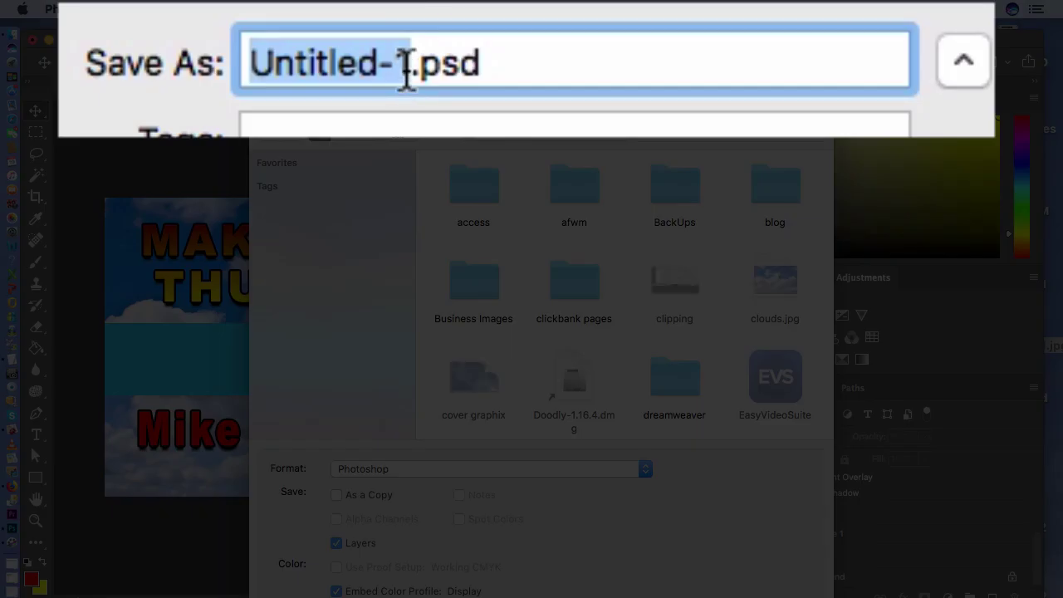
text(head)
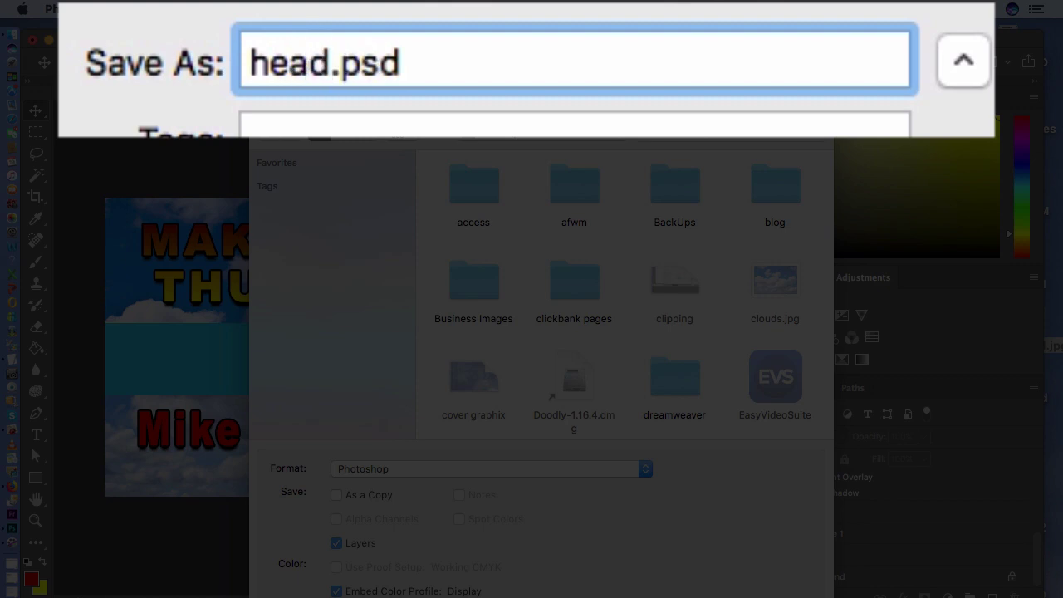
click(542, 468)
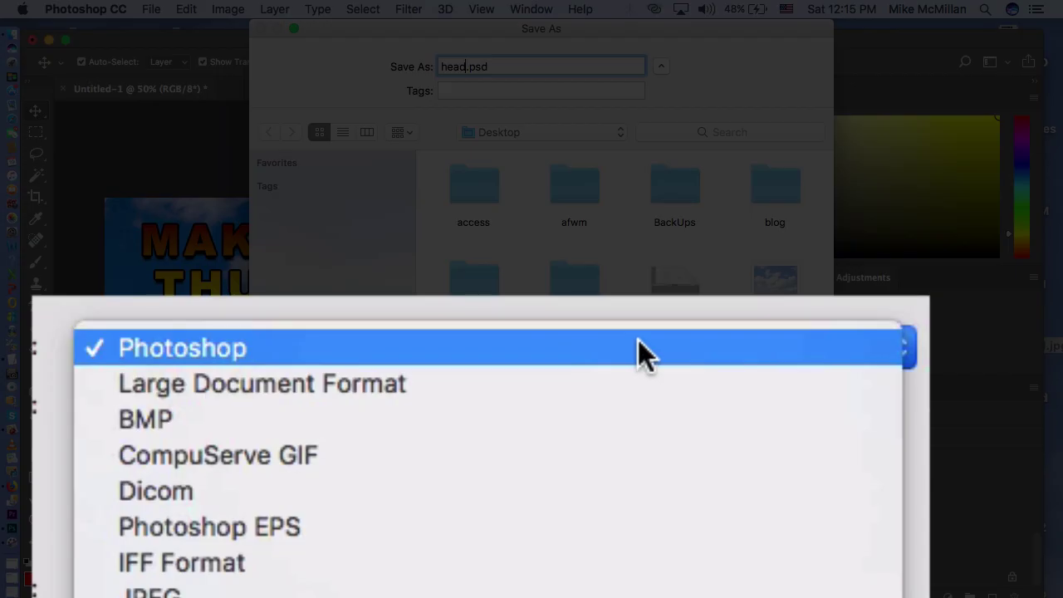
scroll(488, 448, down, 3)
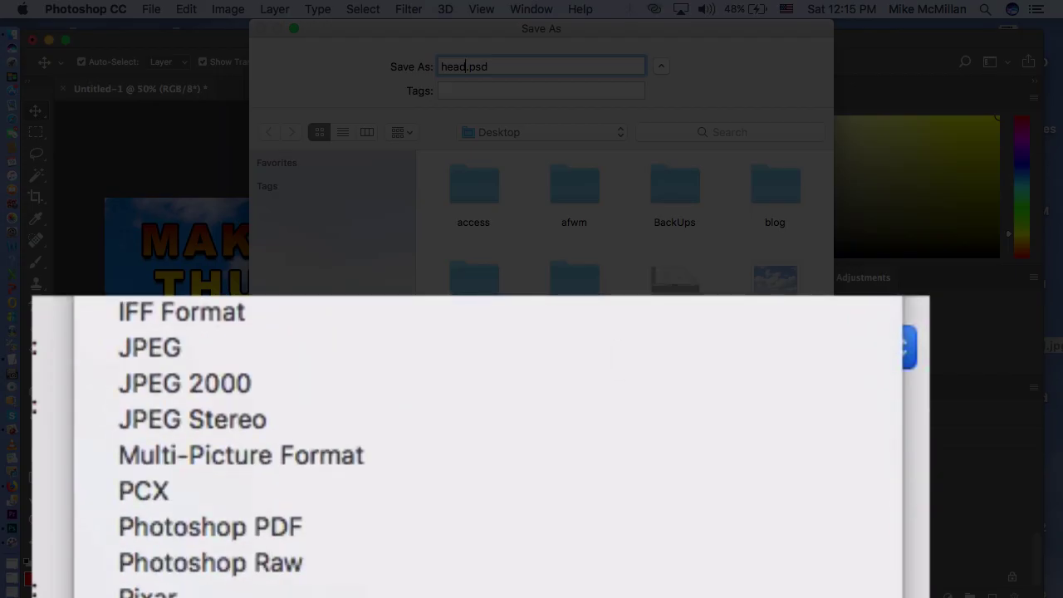
scroll(487, 448, down, 3)
click(488, 448)
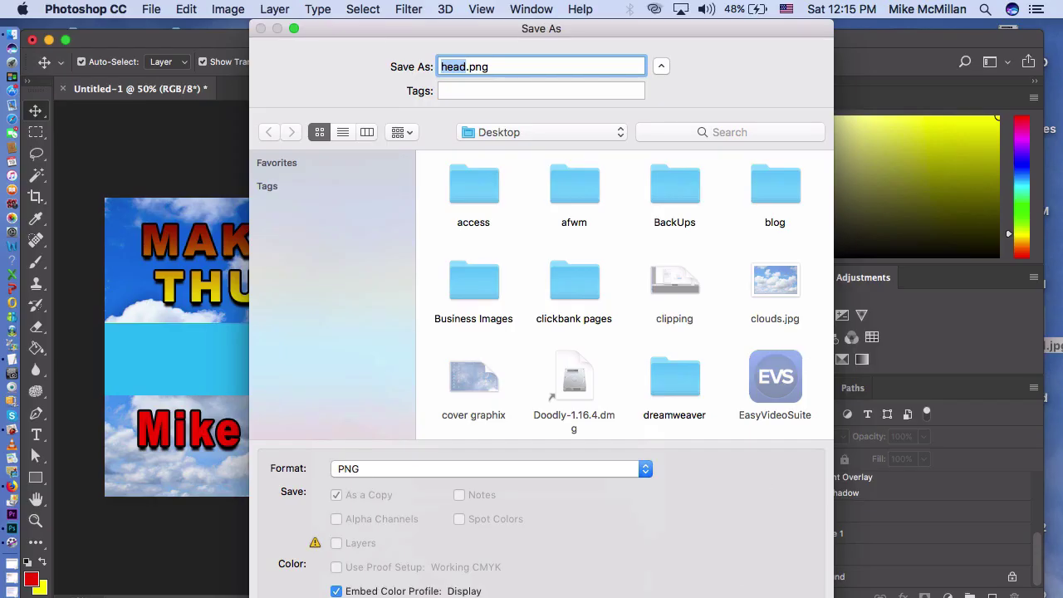
key(Return)
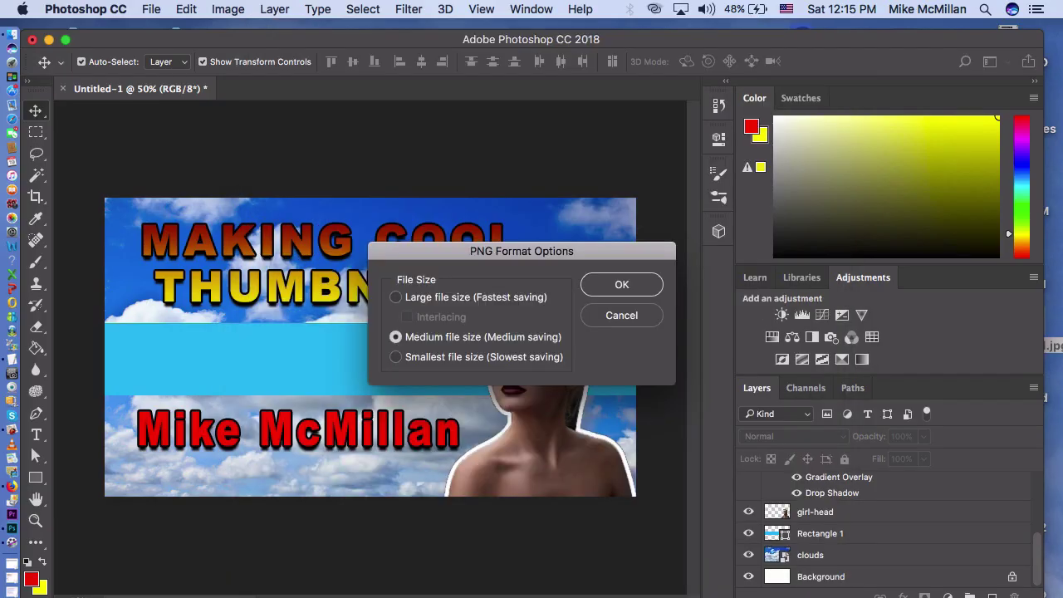
click(623, 285)
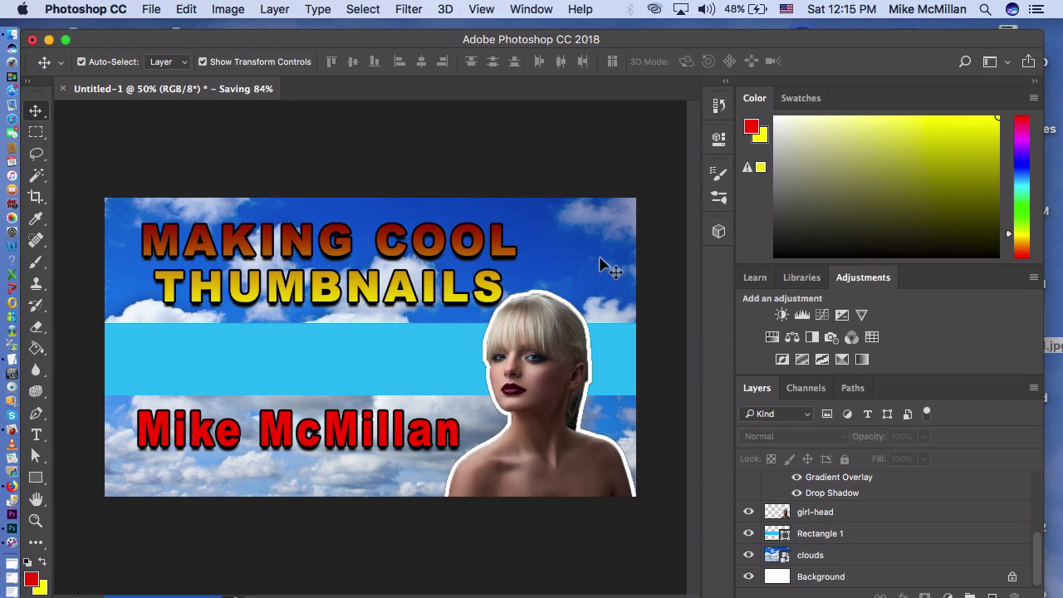
click(31, 39)
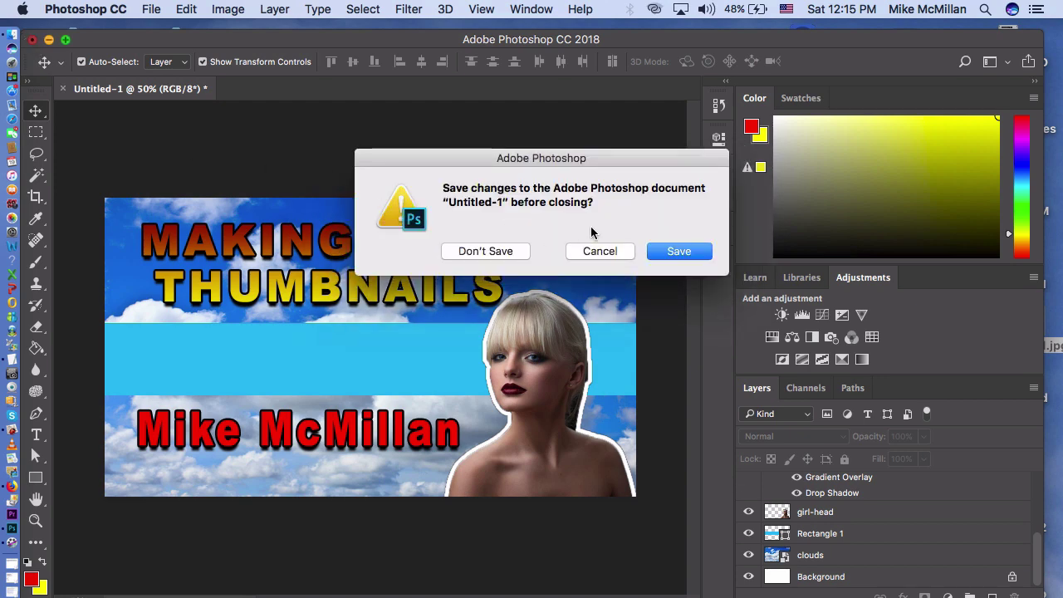
click(481, 250)
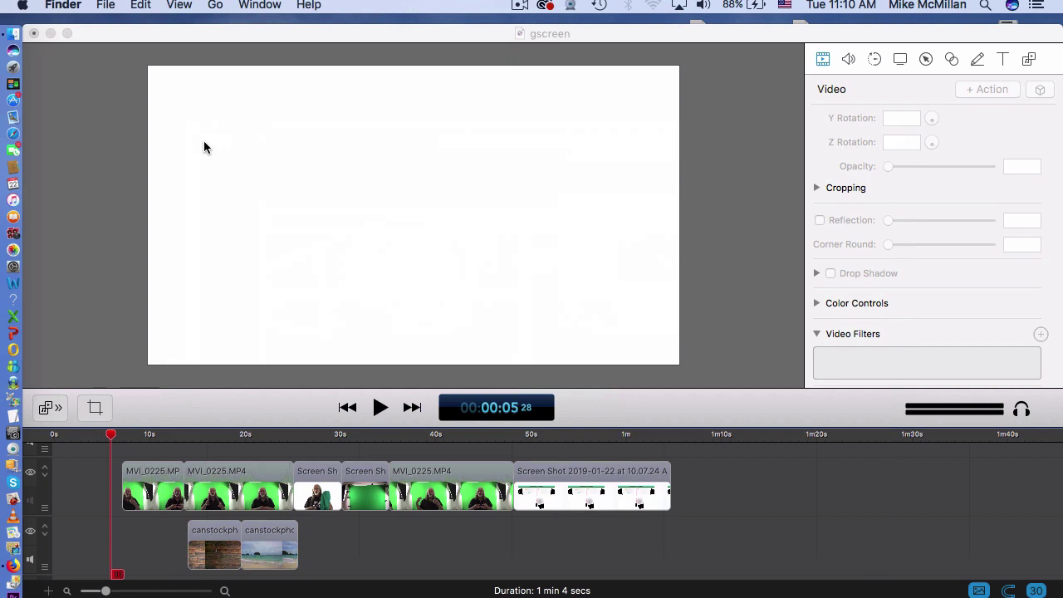
Step: Switch to ScreenFlow, play the gscreen project from about 5 seconds, and examine the green cloth and taped green screen stills
click(89, 285)
key(space)
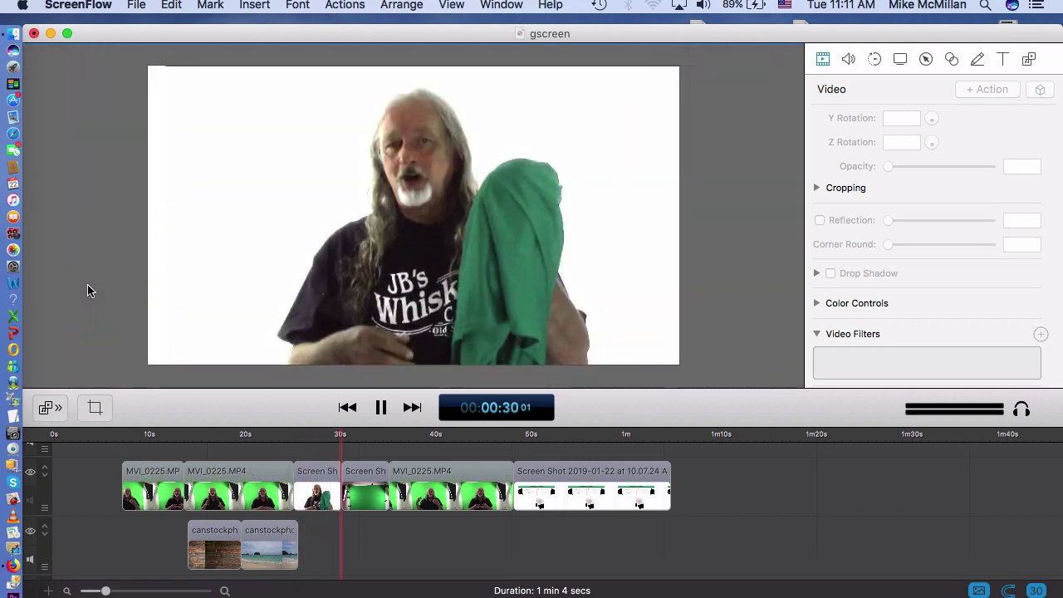
key(space)
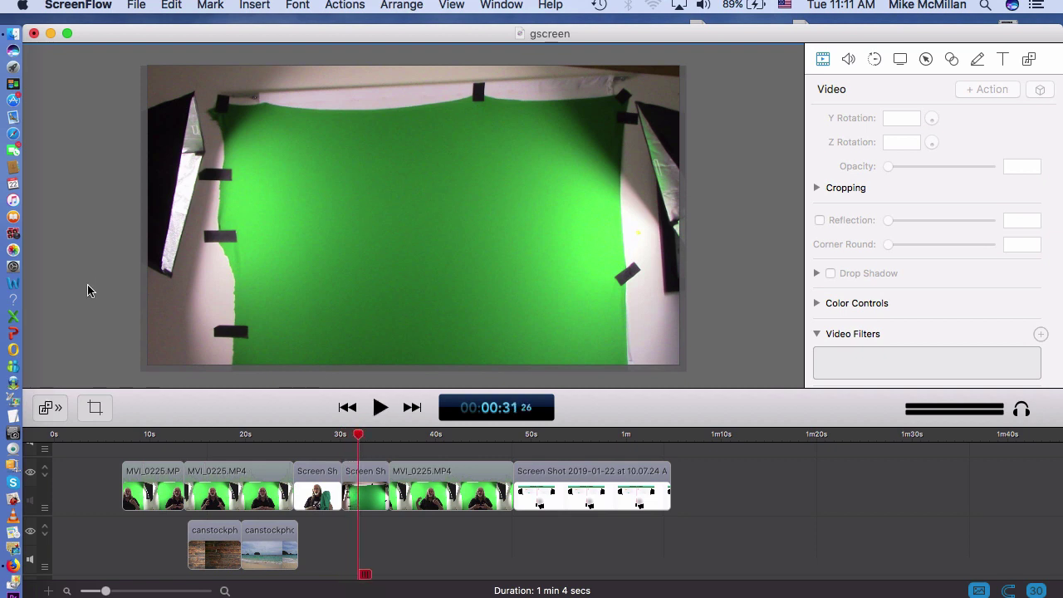
click(327, 436)
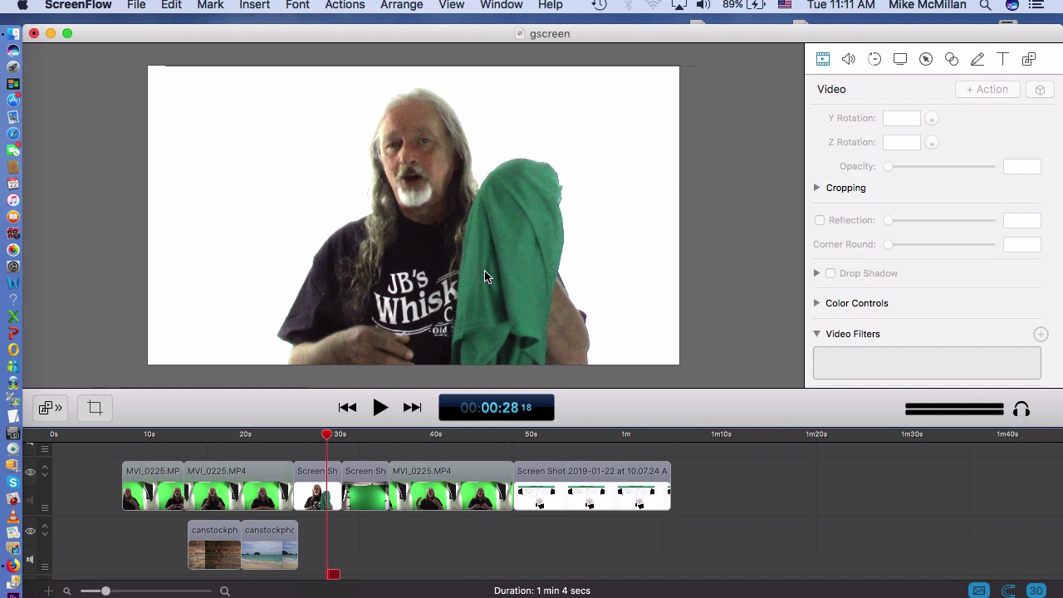
click(370, 434)
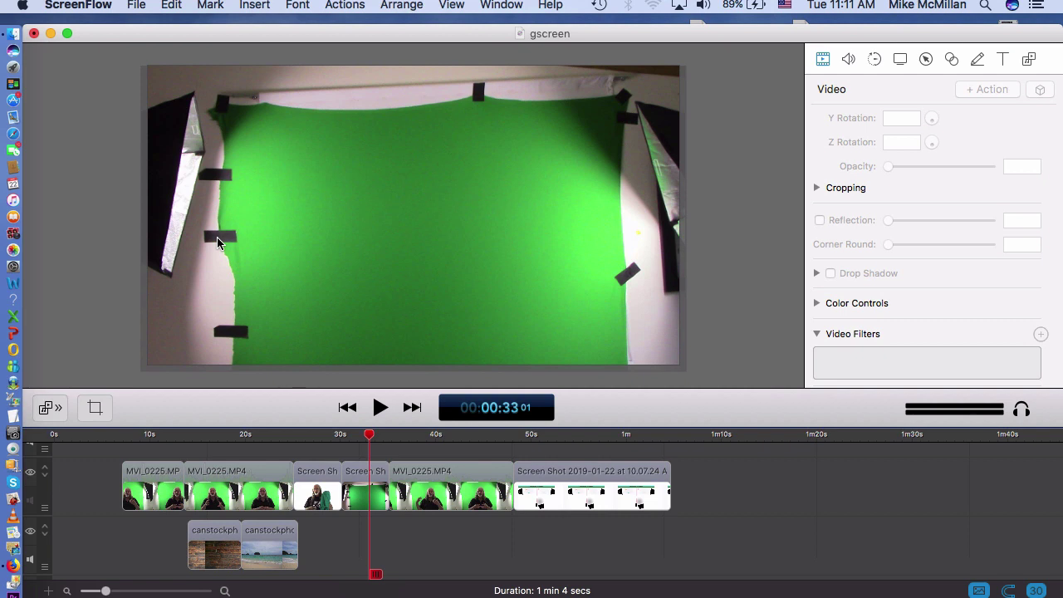
Step: Play part of the MVI_0225.MP4 clip after the taped green screen still, and view the lighting diagram at about 50 seconds
click(395, 436)
key(space)
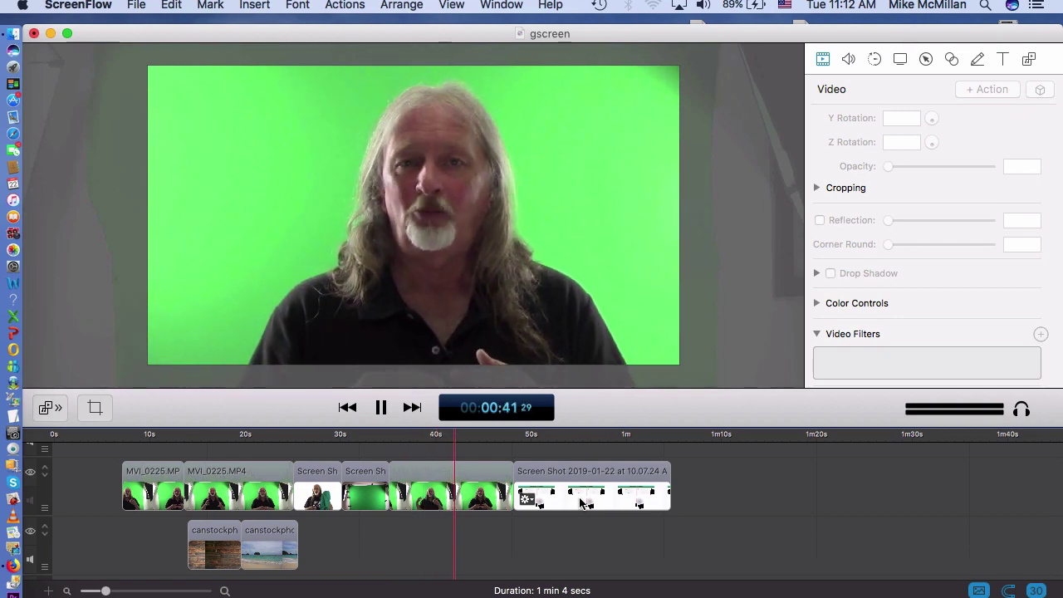
key(space)
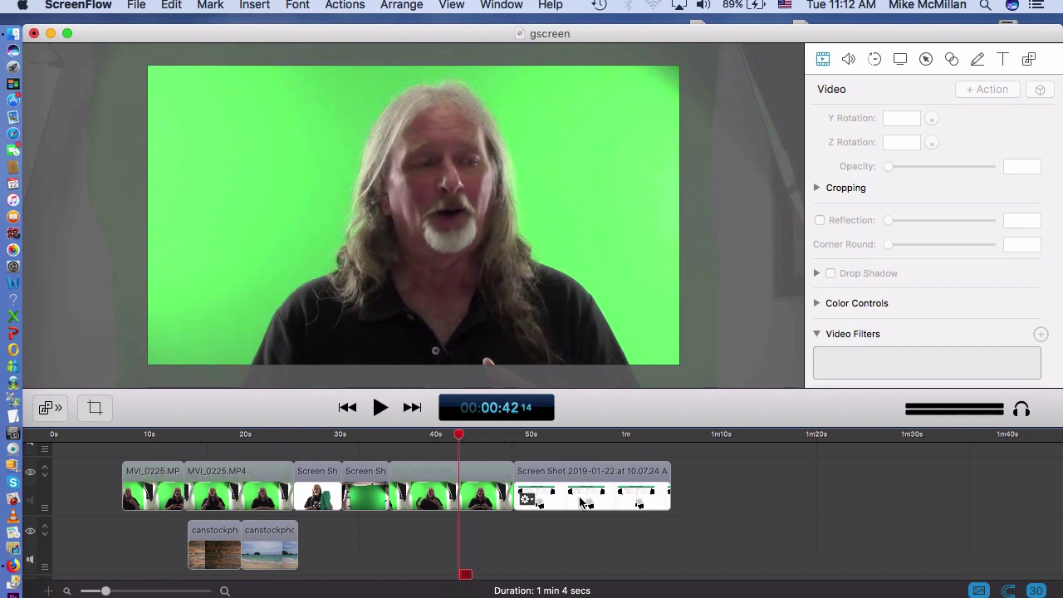
click(532, 436)
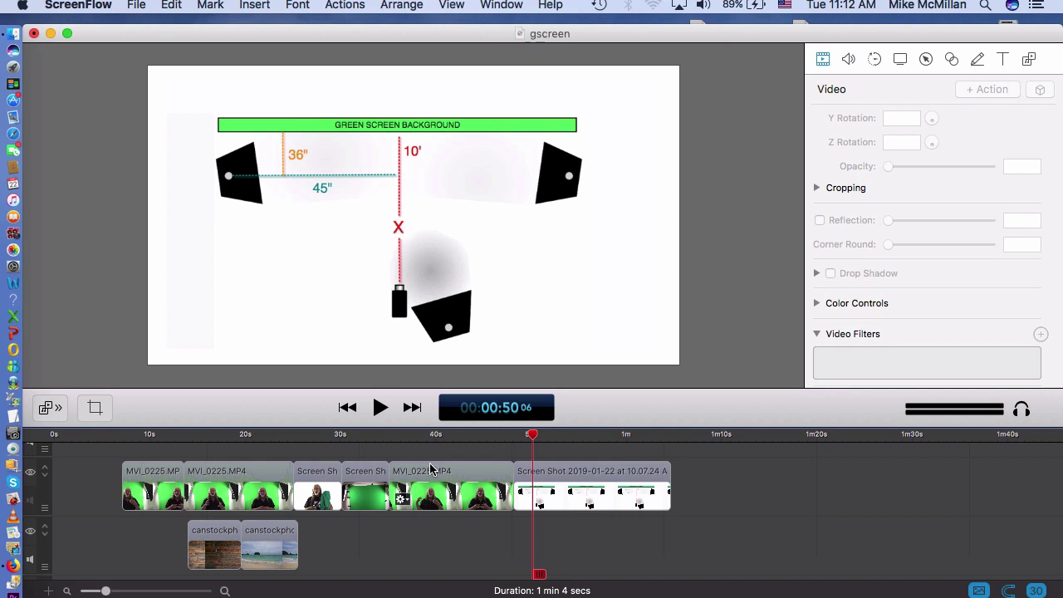
Step: Move the last MVI_0225.MP4 clip along its track to start at about 1 minute 10 seconds, after the lighting diagram clip
drag(449, 485, 782, 484)
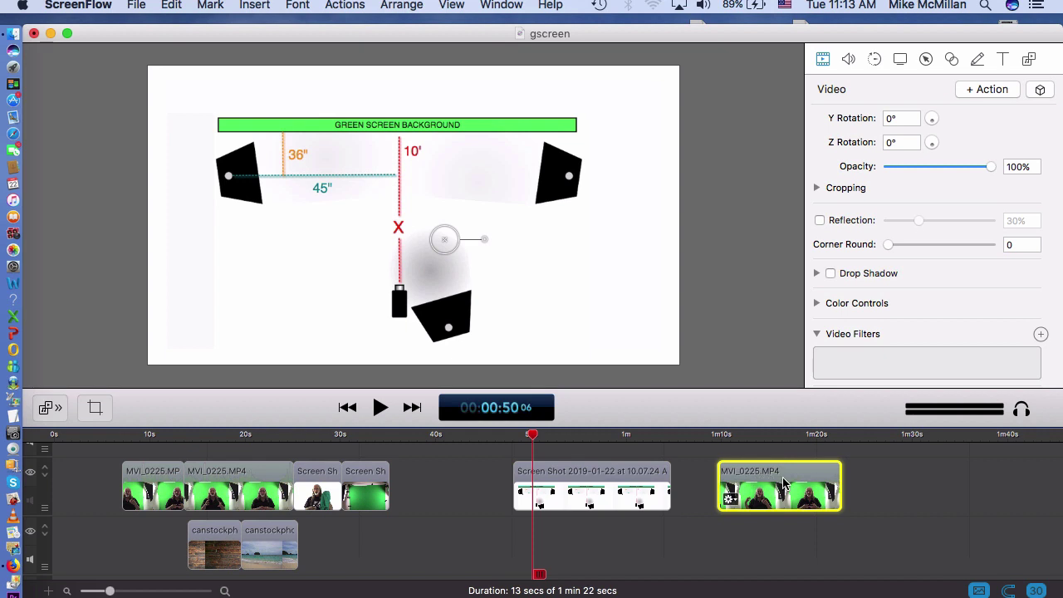
Step: Play part of the last MVI_0225.MP4 clip from about 1 minute 15 seconds
click(771, 447)
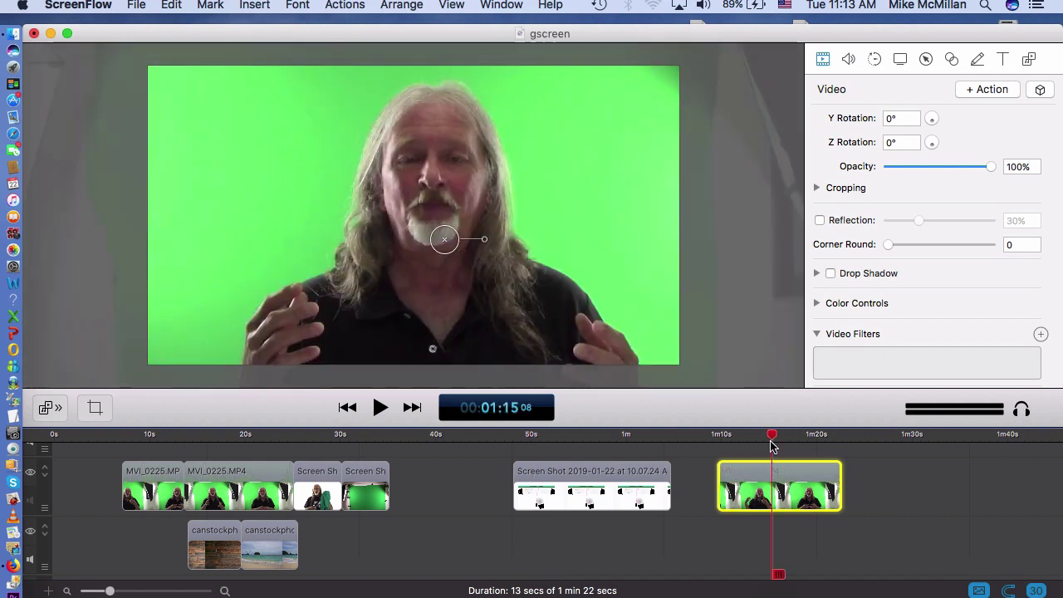
key(space)
key(space)
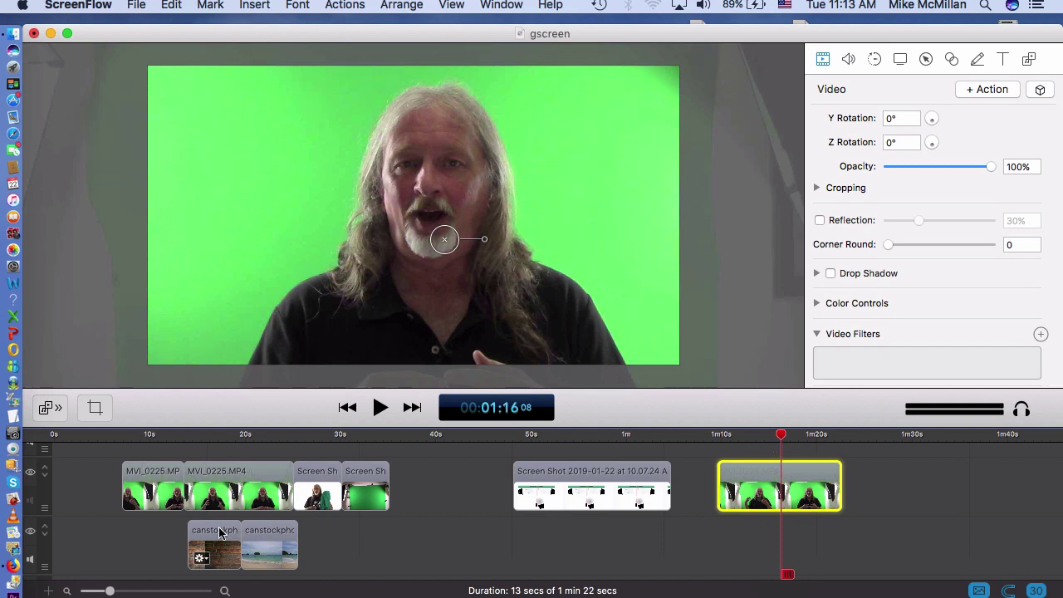
Step: View the wood plank image at about 40 seconds and place it beneath the last MVI_0225.MP4 clip, starting at about 1 minute 15 seconds
drag(214, 532, 443, 490)
click(438, 435)
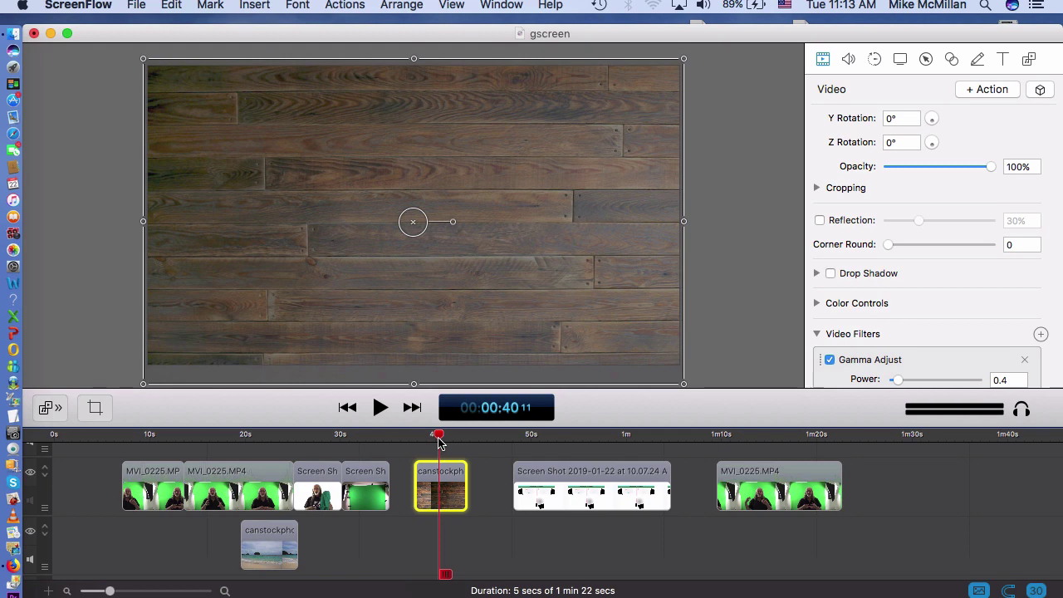
mouse_move(451, 488)
drag(447, 484, 791, 443)
mouse_move(785, 541)
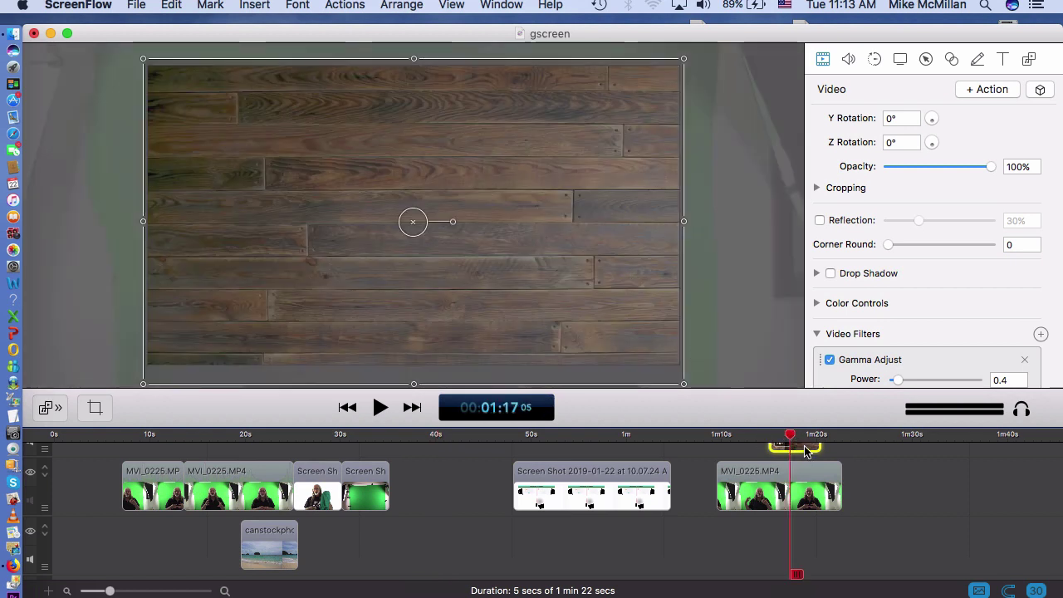
drag(804, 451, 798, 527)
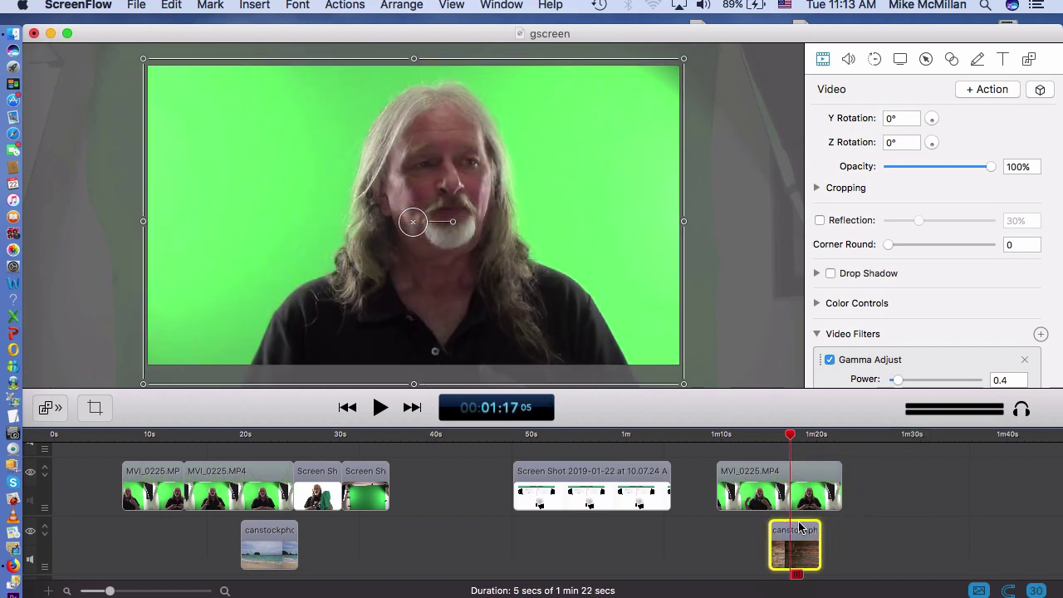
Step: Play the section where the wood plank image lies beneath the last MVI_0225.MP4 clip
click(767, 442)
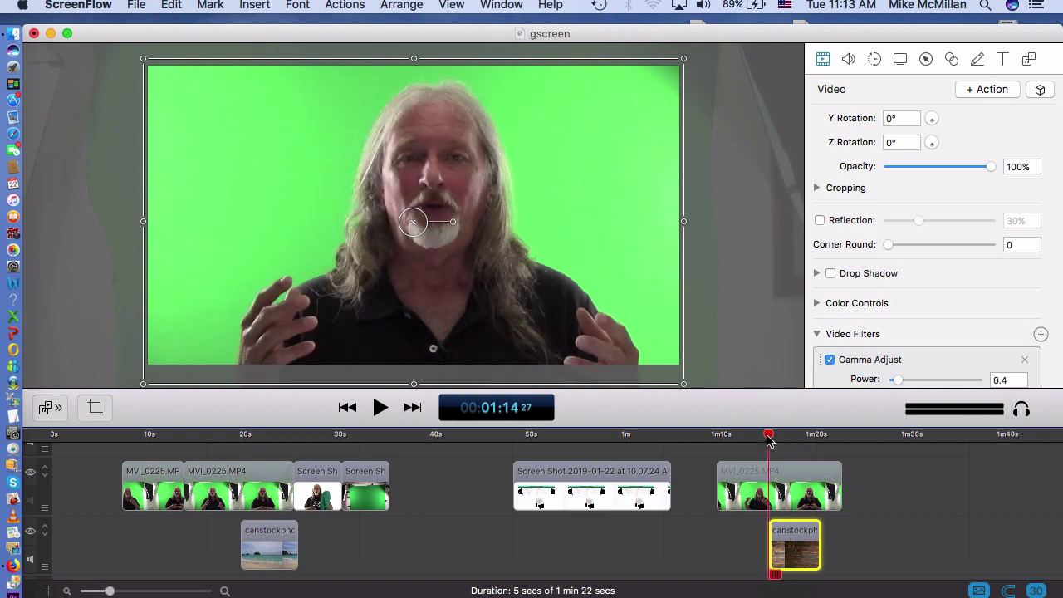
key(space)
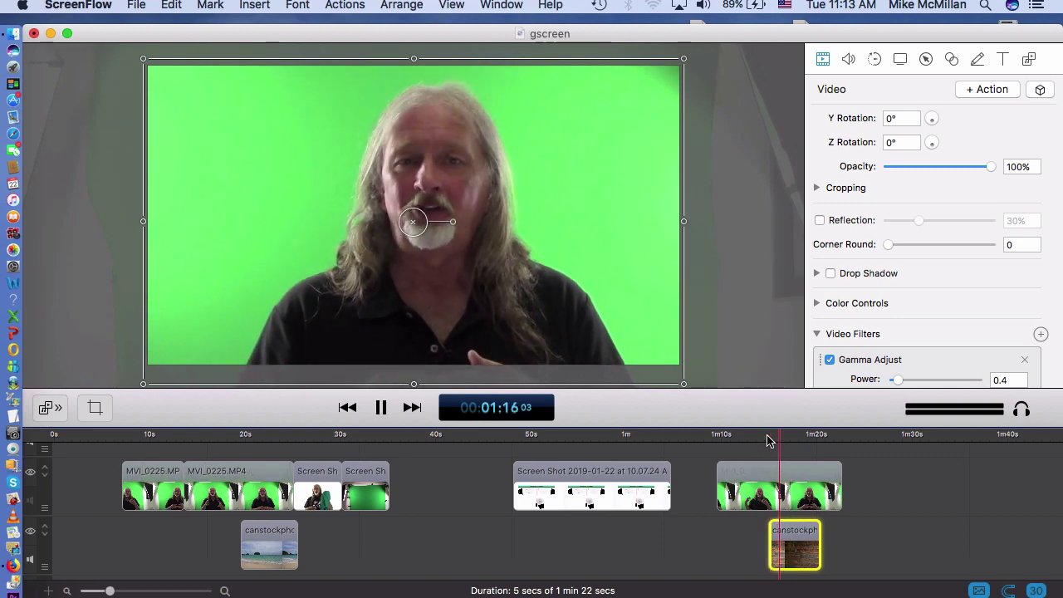
key(space)
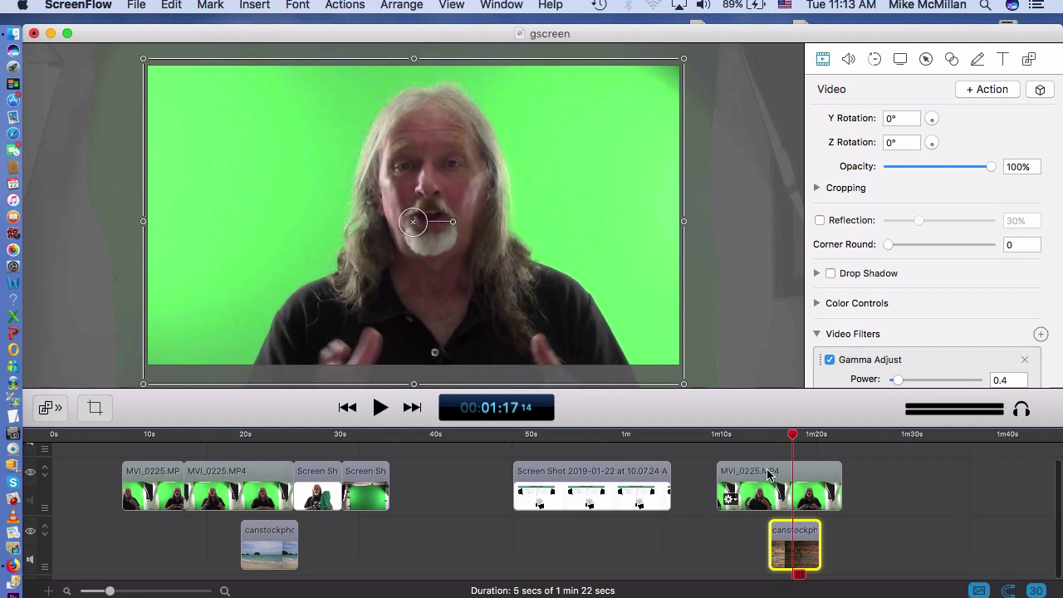
Step: Add the Chroma Key video filter to the last MVI_0225.MP4 clip
click(769, 475)
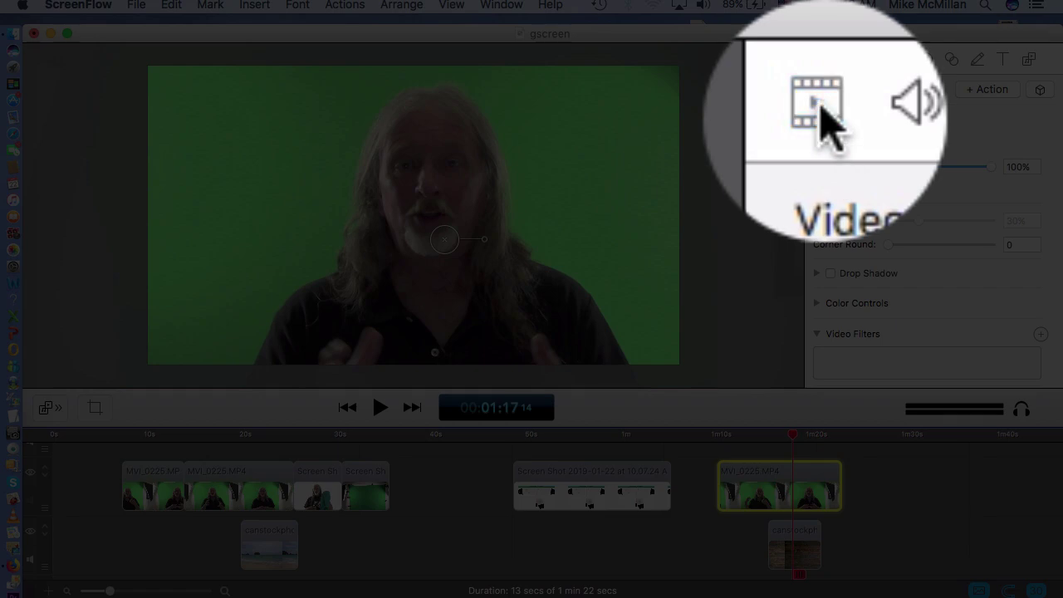
click(822, 60)
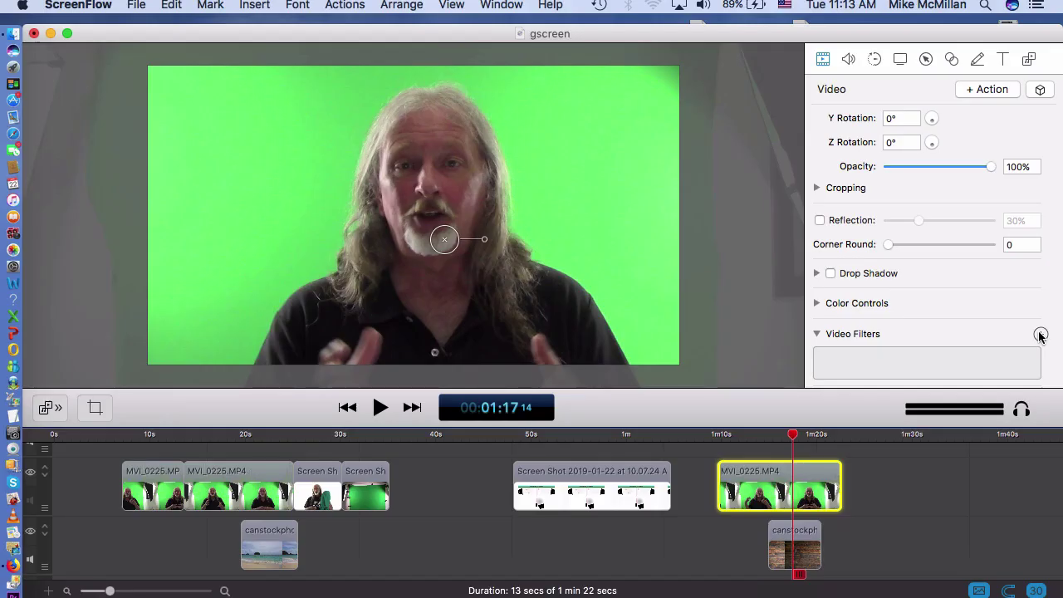
click(1040, 335)
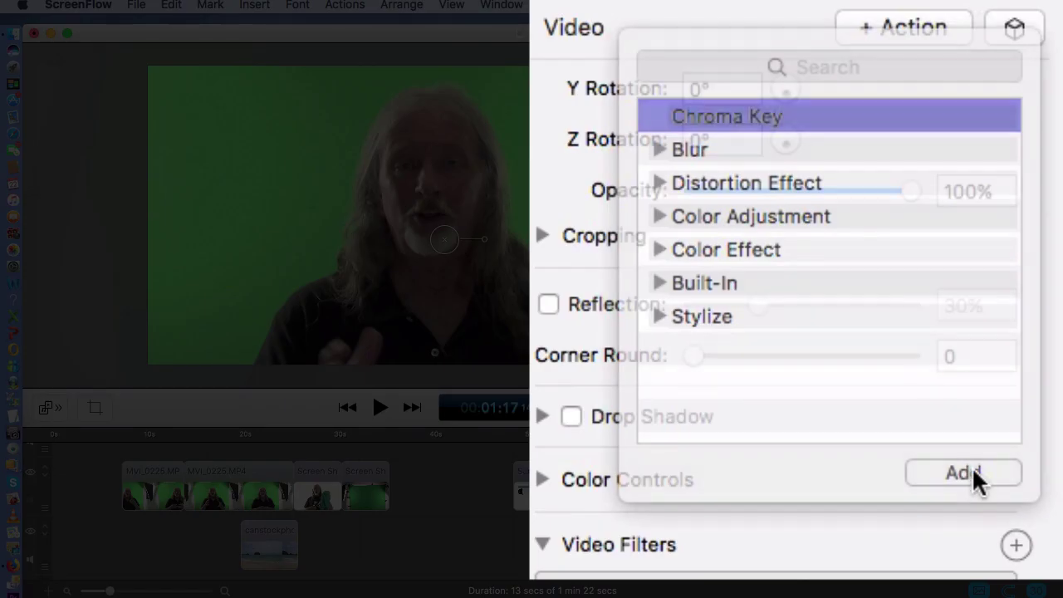
click(971, 472)
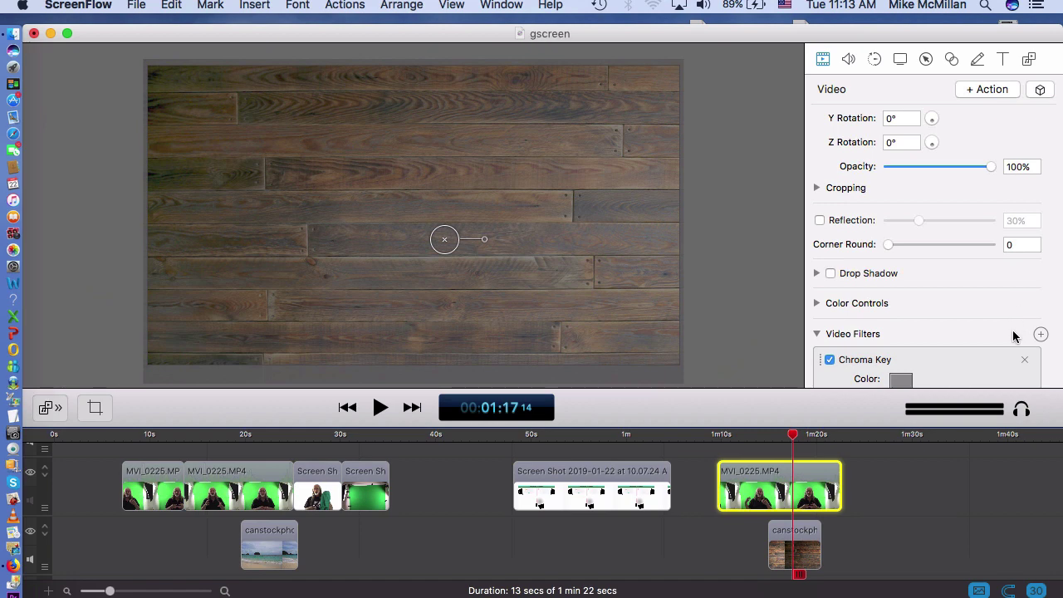
Step: Set the Chroma Key color to green in the Refine Key palette and close the palette
mouse_move(818, 476)
scroll(934, 331, down, 5)
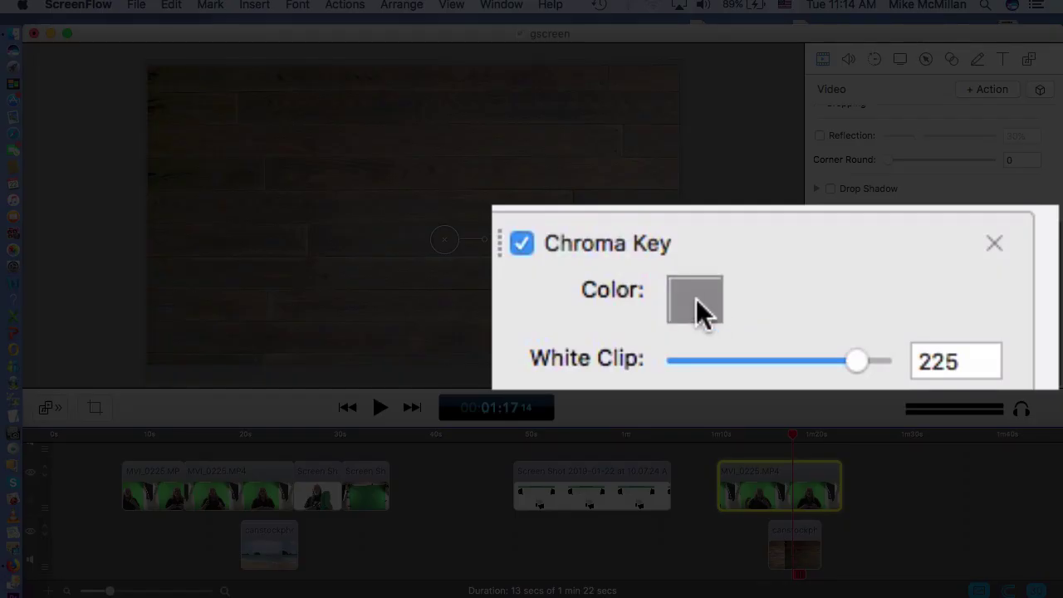
click(696, 299)
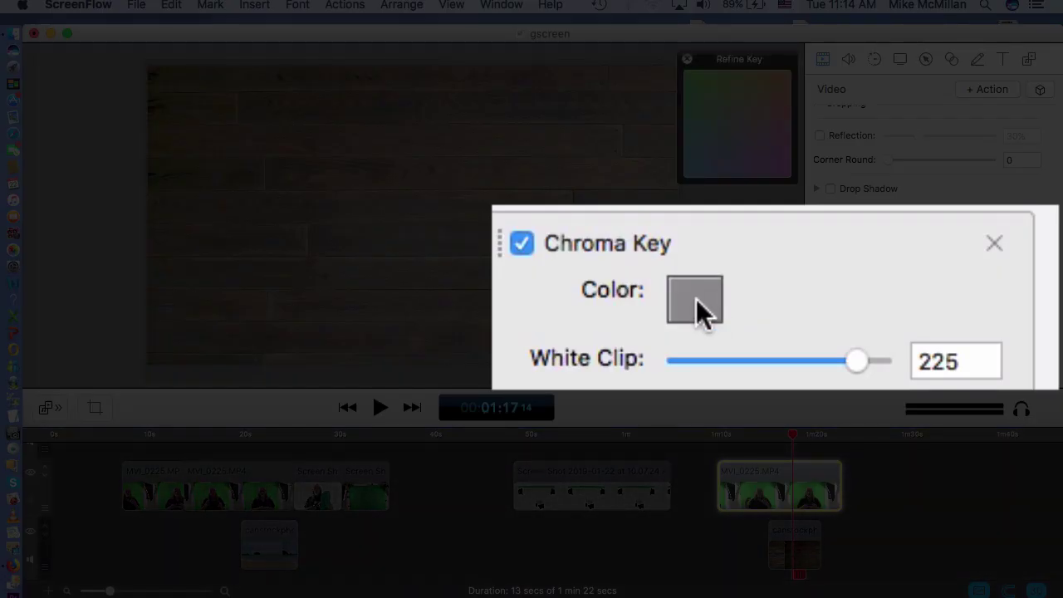
click(785, 174)
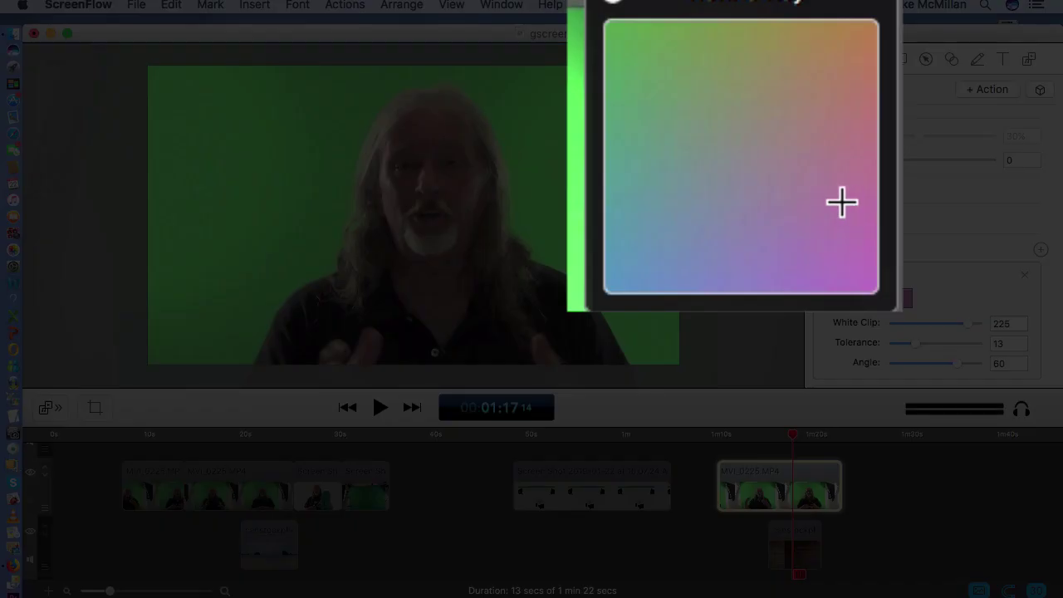
drag(774, 207, 771, 140)
drag(739, 123, 693, 83)
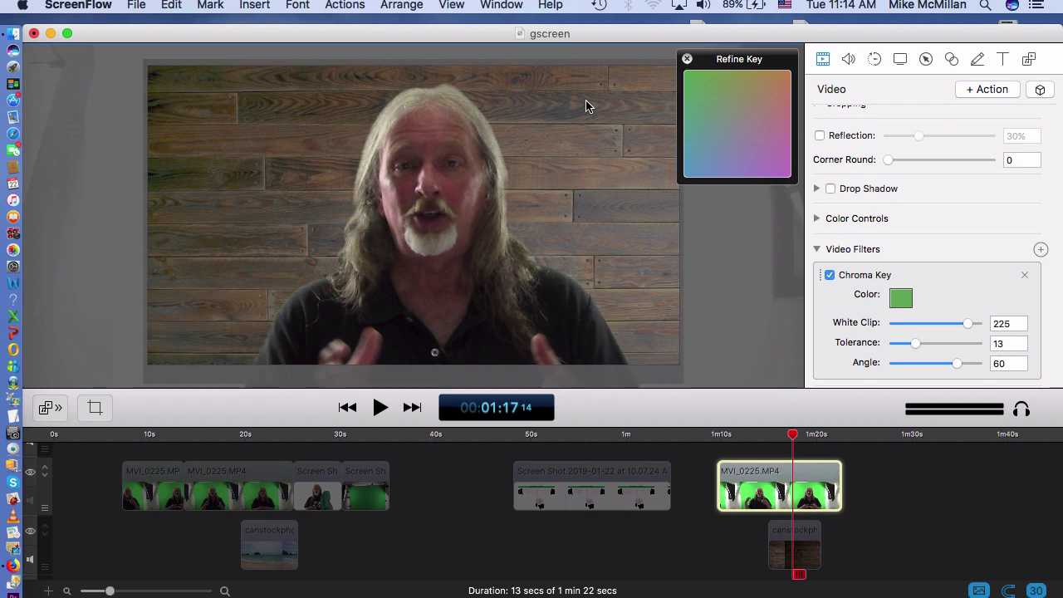
click(686, 60)
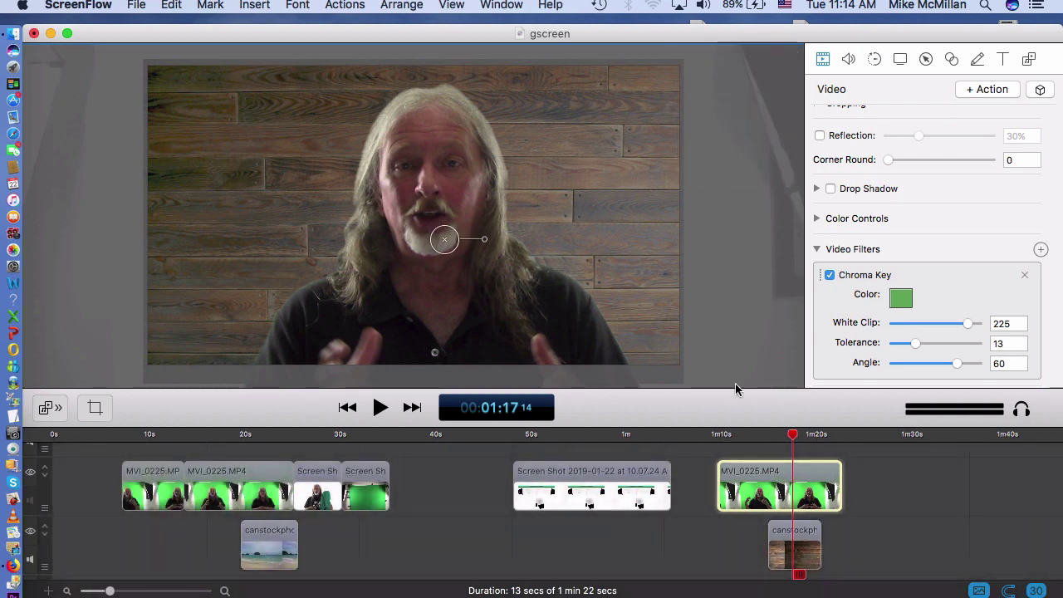
Step: Play the keyed clip from about 1 minute 14 seconds to check it against the wood plank background
click(759, 435)
key(space)
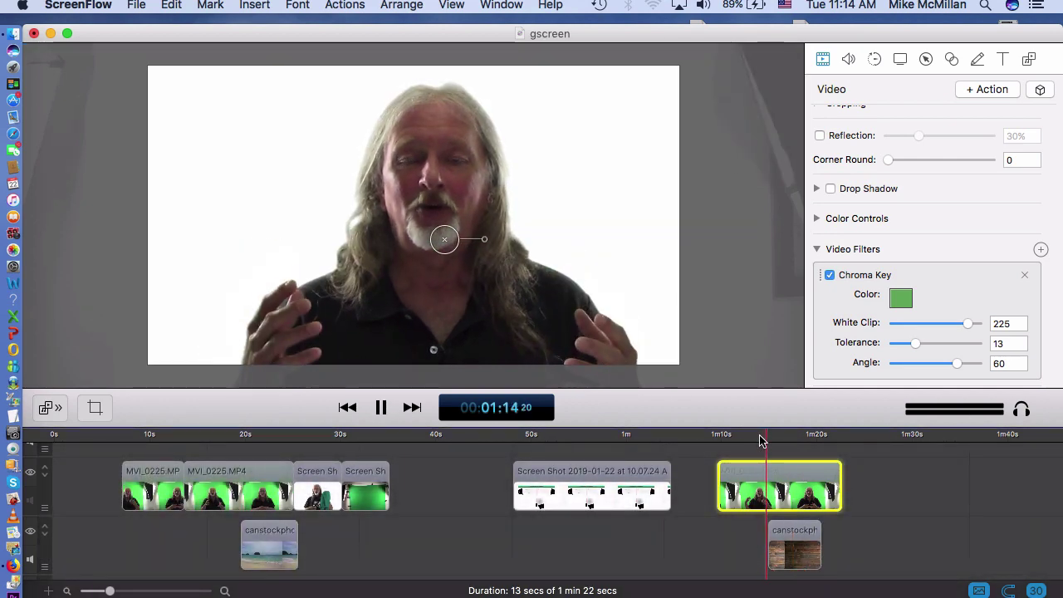
click(968, 484)
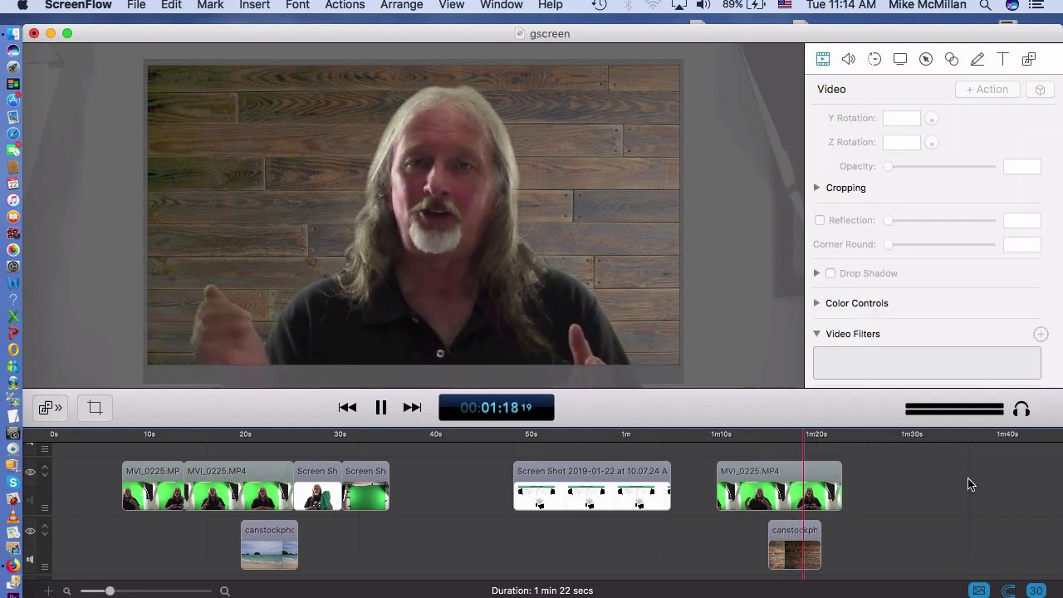
key(space)
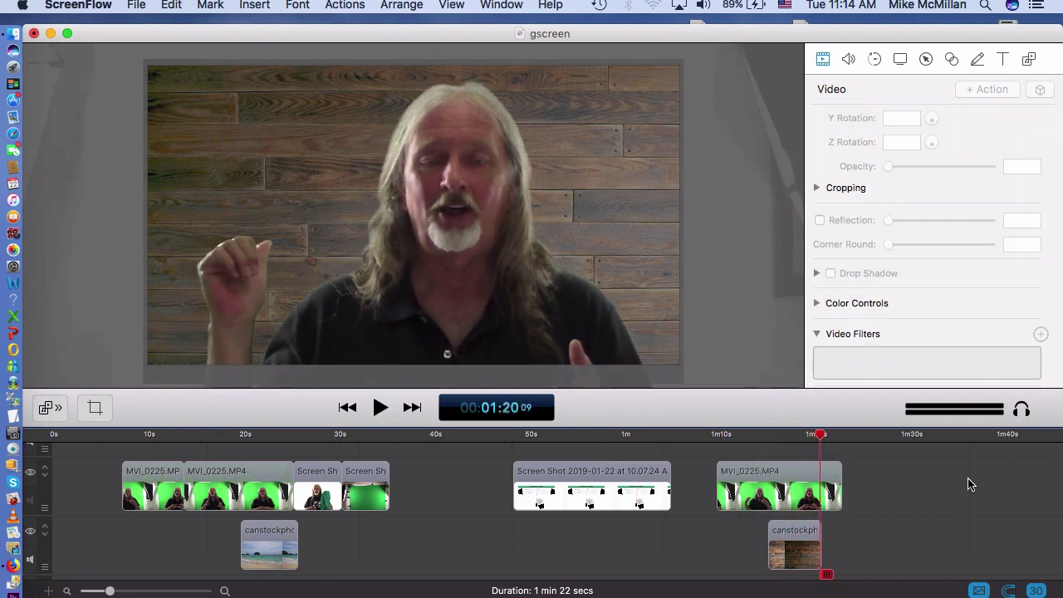
Step: Move the wood plank image to 1 minute 29 seconds, and place the beach clip beneath the last MVI_0225.MP4 clip at about 1 minute 12 seconds
drag(793, 536, 925, 518)
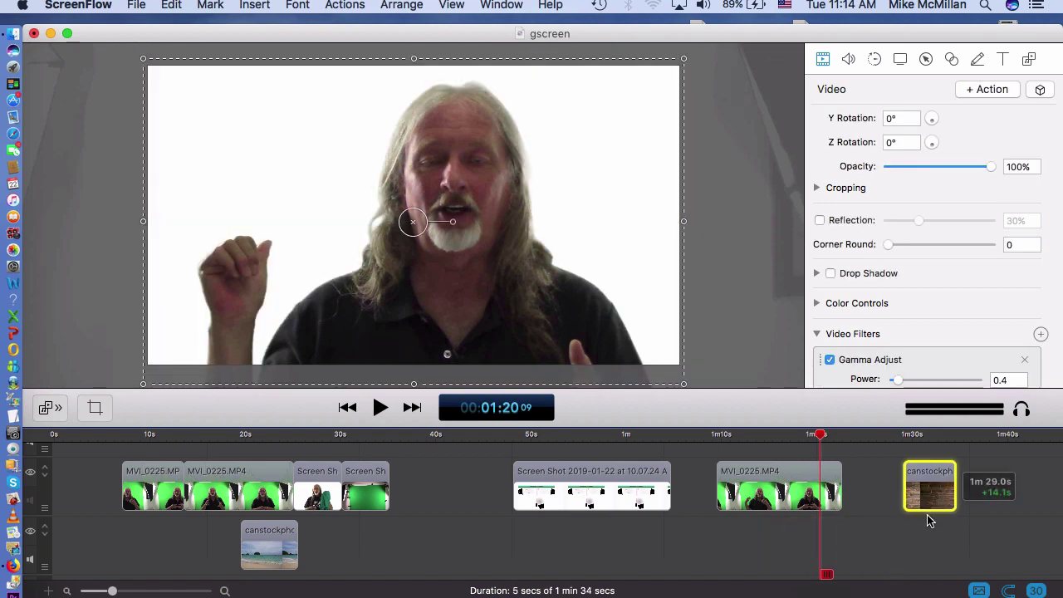
drag(269, 534, 773, 568)
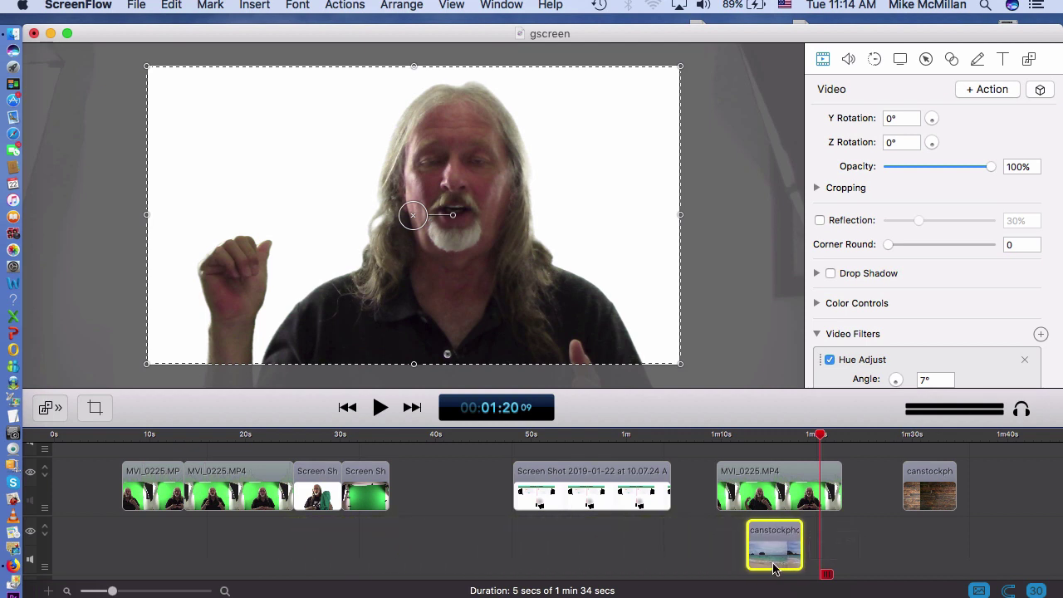
click(754, 438)
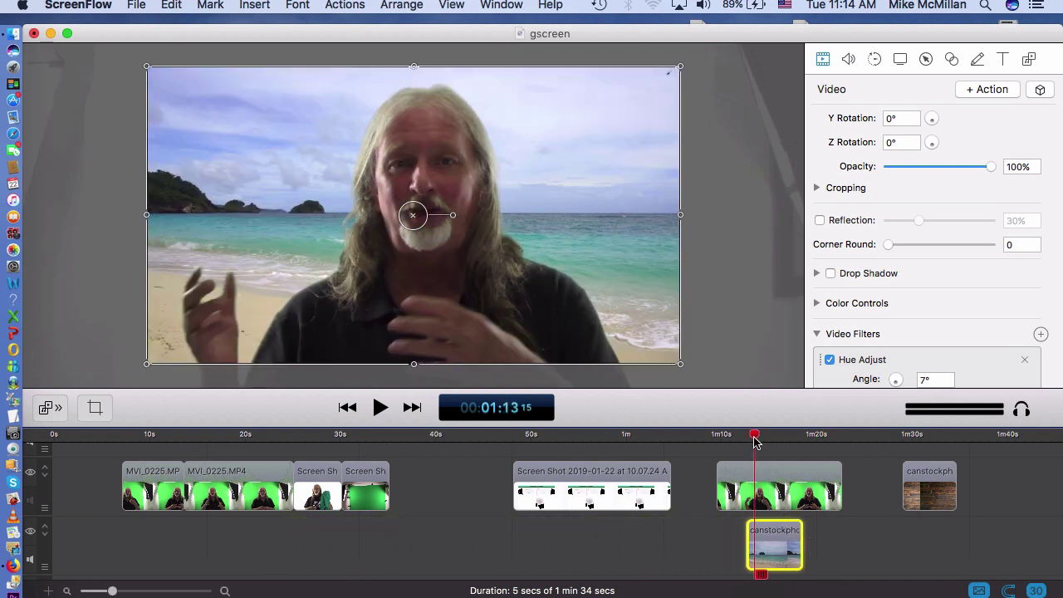
click(860, 554)
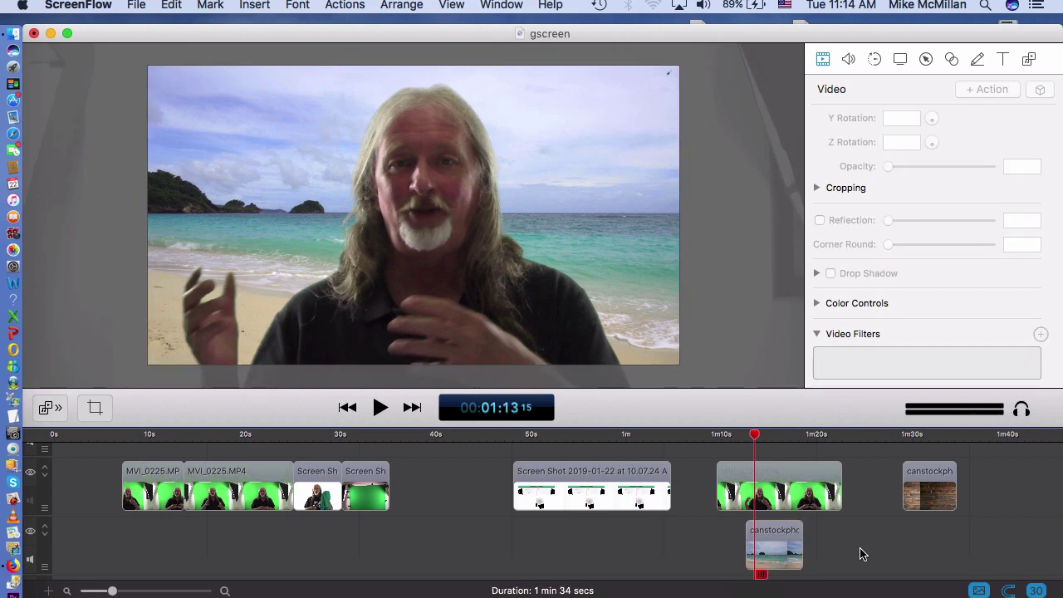
Step: Play the keyed clip over the beach background from about 1 minute 13 seconds
key(space)
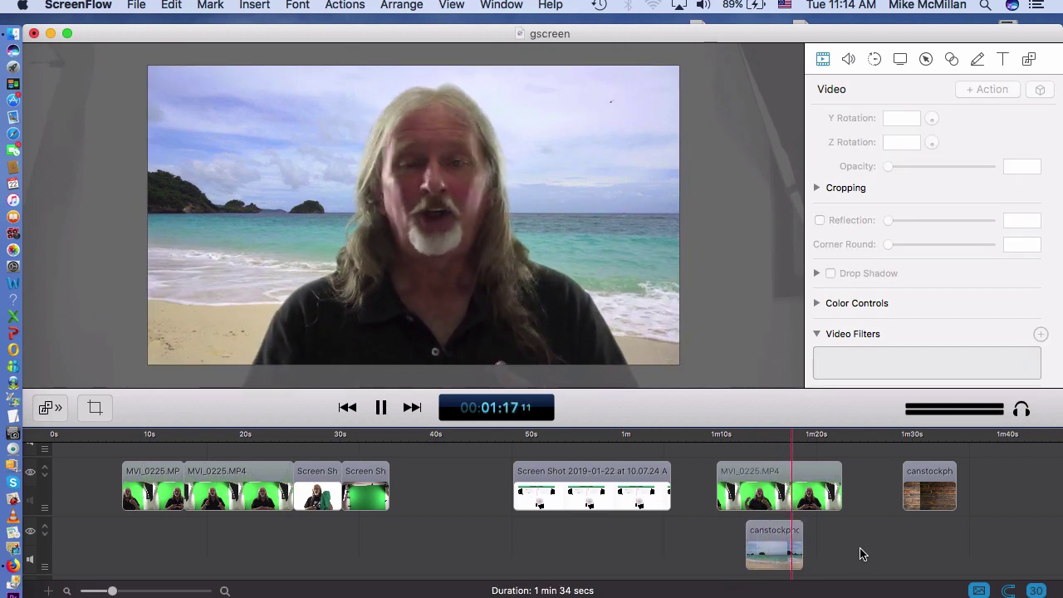
key(space)
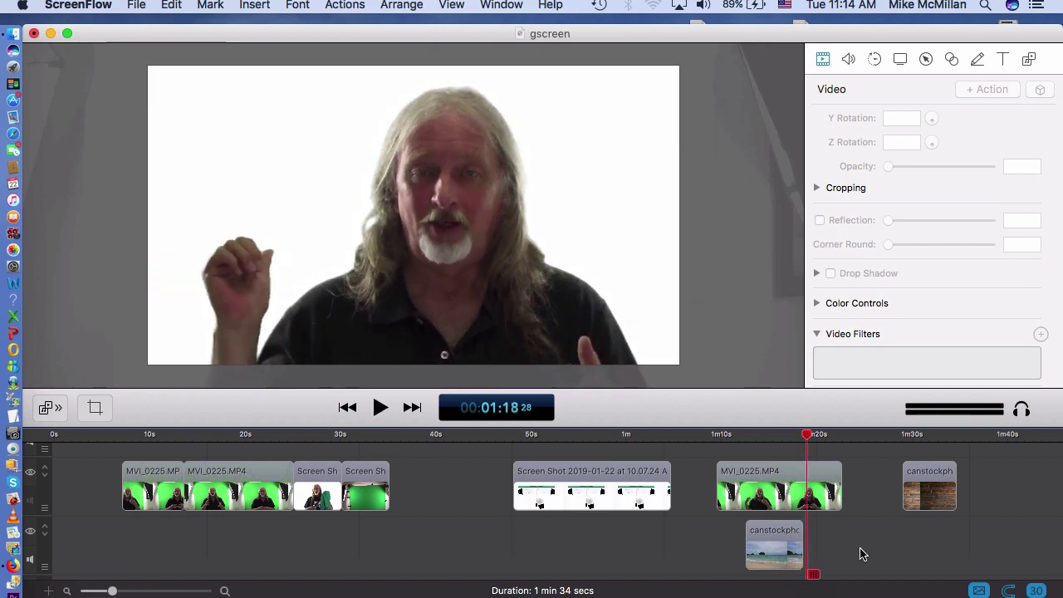
click(771, 435)
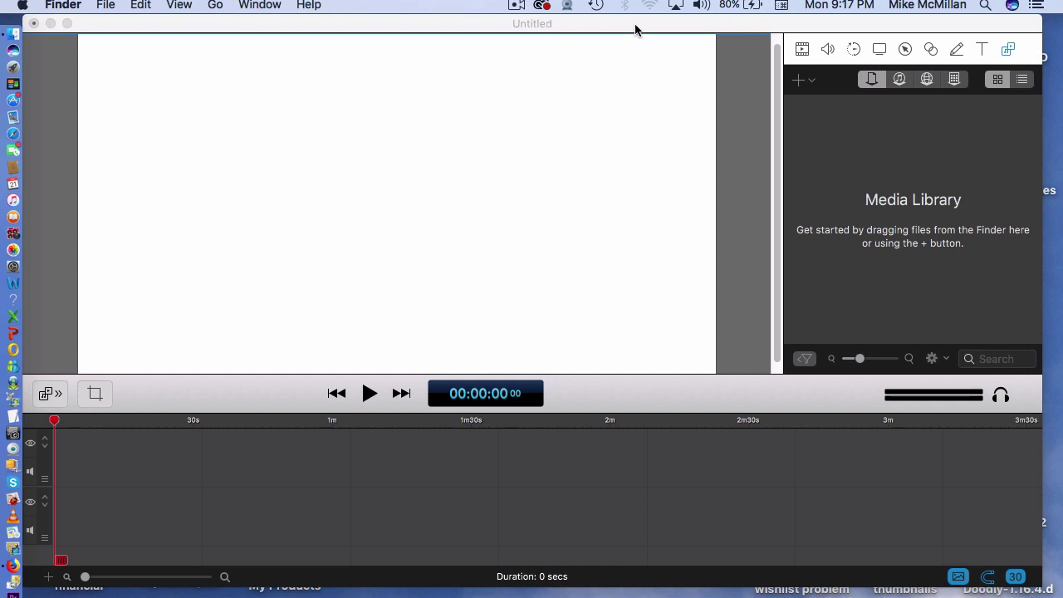
Step: View the Video Motion and Screen Recording properties in the Untitled project and return to the Media Library
drag(635, 29, 614, 42)
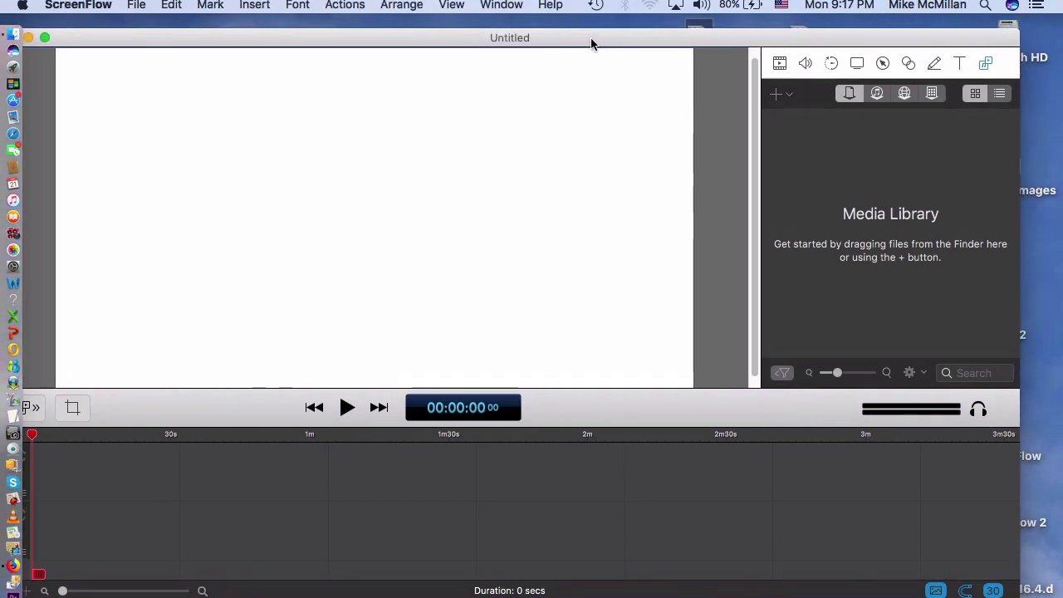
click(833, 64)
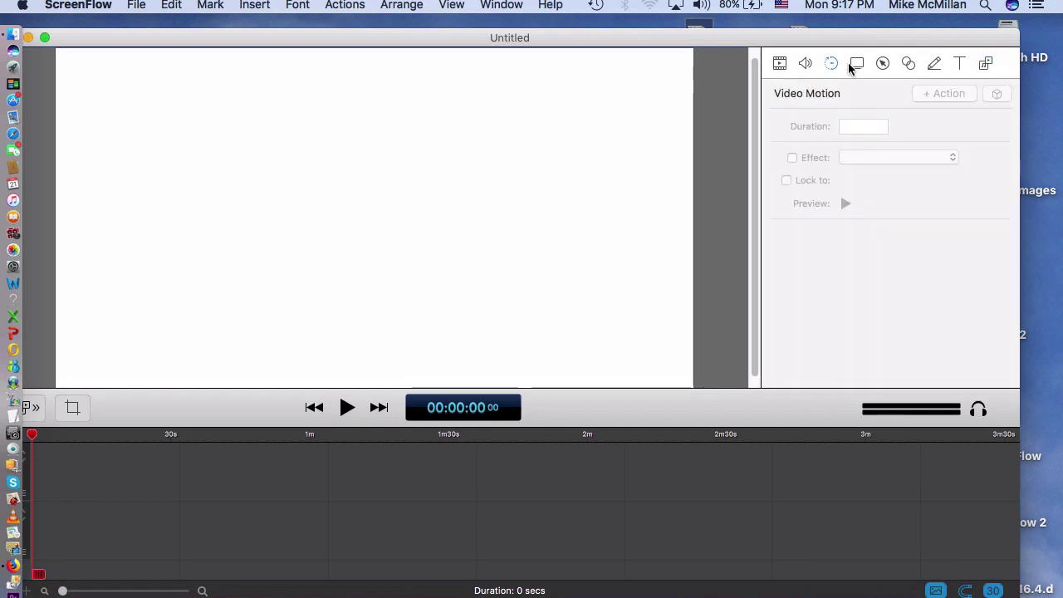
click(858, 64)
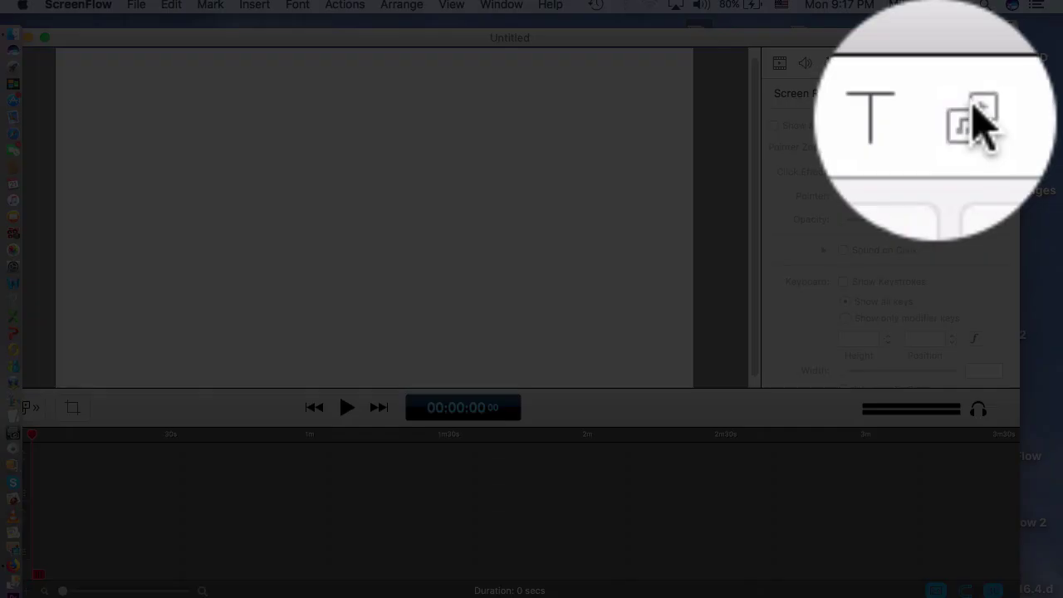
click(985, 64)
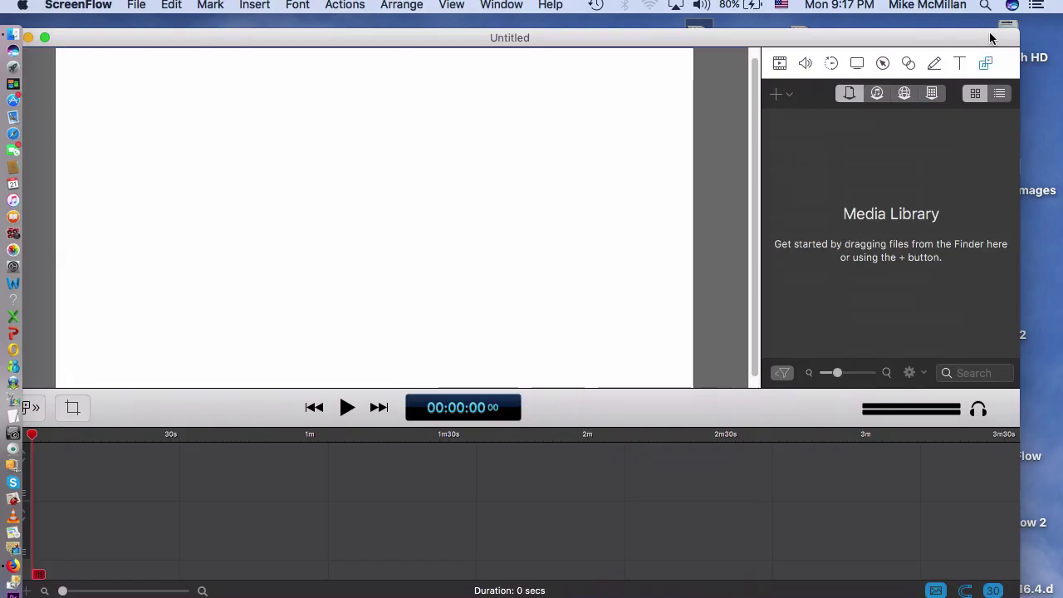
Step: Add mikkke.mp4 and canstockphoto25863172.jpg from the desktop to the Media Library, moving the project window aside and back as needed
drag(994, 39, 851, 39)
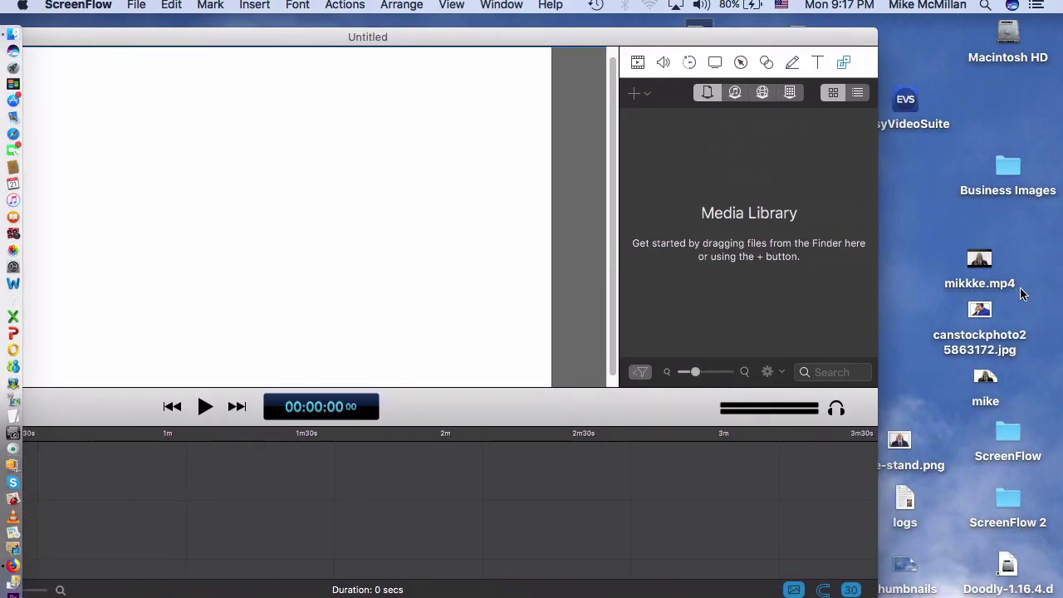
drag(984, 260, 686, 147)
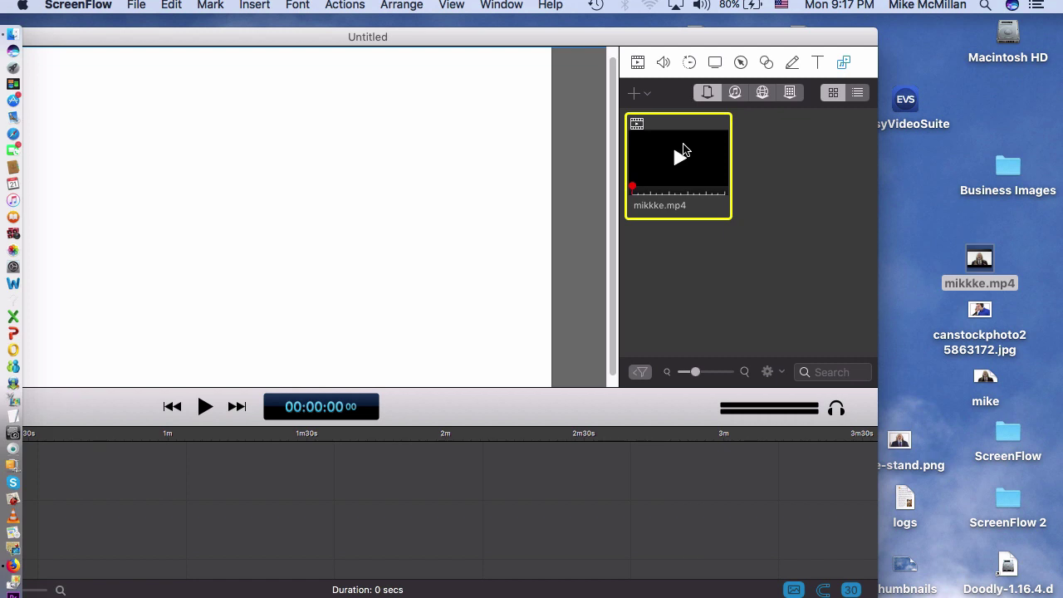
click(982, 313)
drag(982, 313, 811, 152)
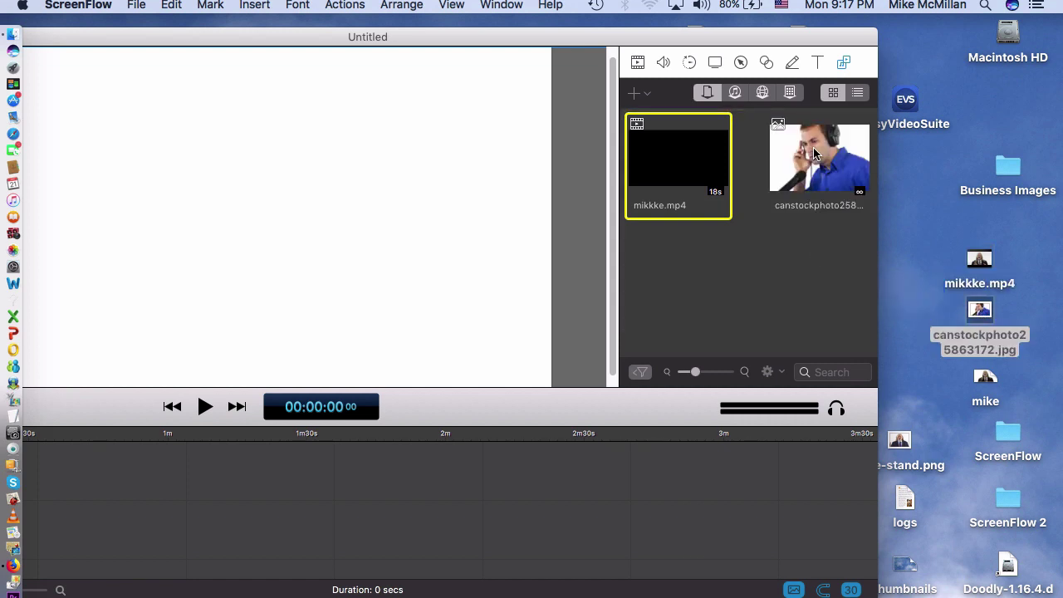
double_click(636, 41)
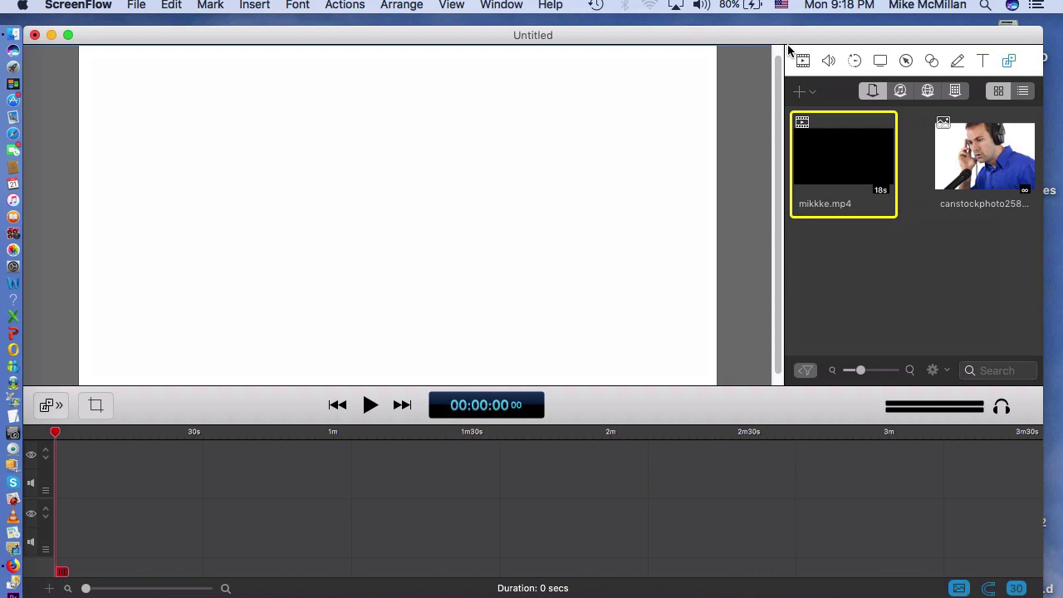
Step: Place mikkke.mp4 from the Media Library on the upper timeline track, starting at about 53 seconds
mouse_move(858, 142)
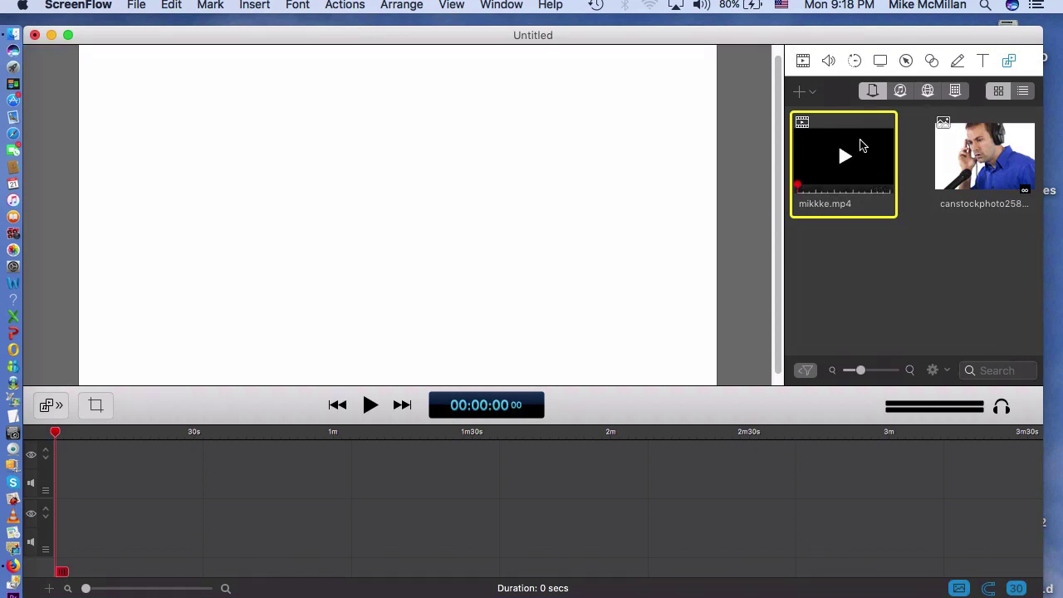
drag(860, 146, 307, 483)
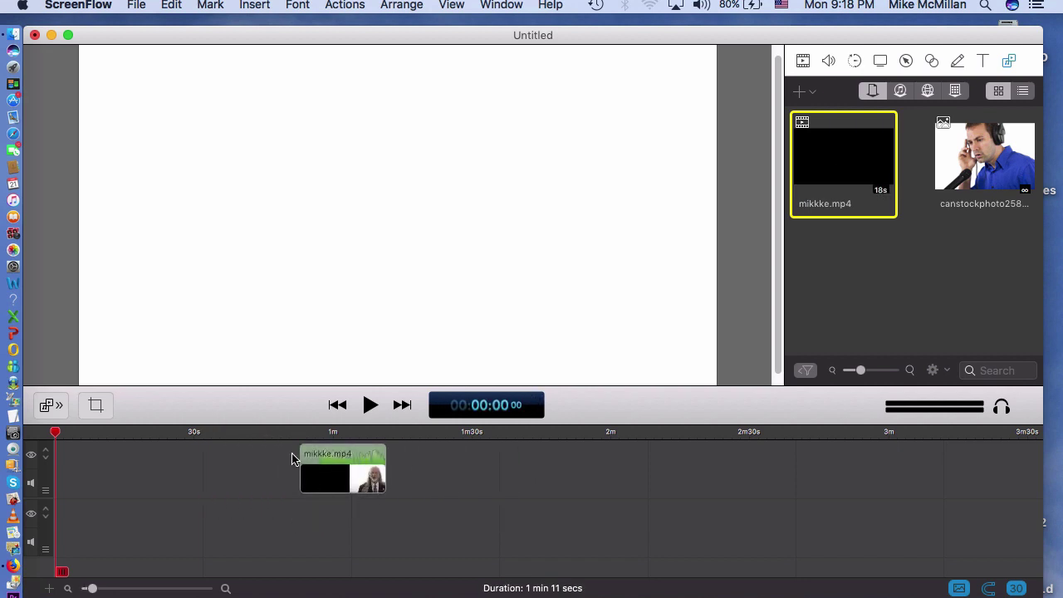
Step: Play the timeline from about 50 seconds, just before the mikkke.mp4 clip, with the whole canvas in view
click(136, 432)
drag(137, 433, 288, 452)
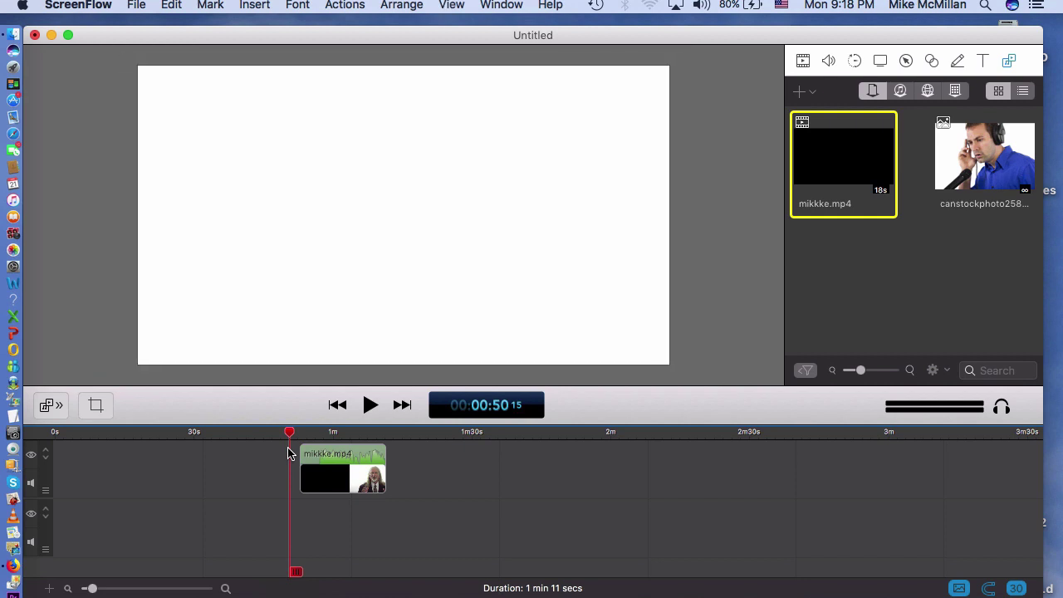
key(super+minus)
key(super+minus)
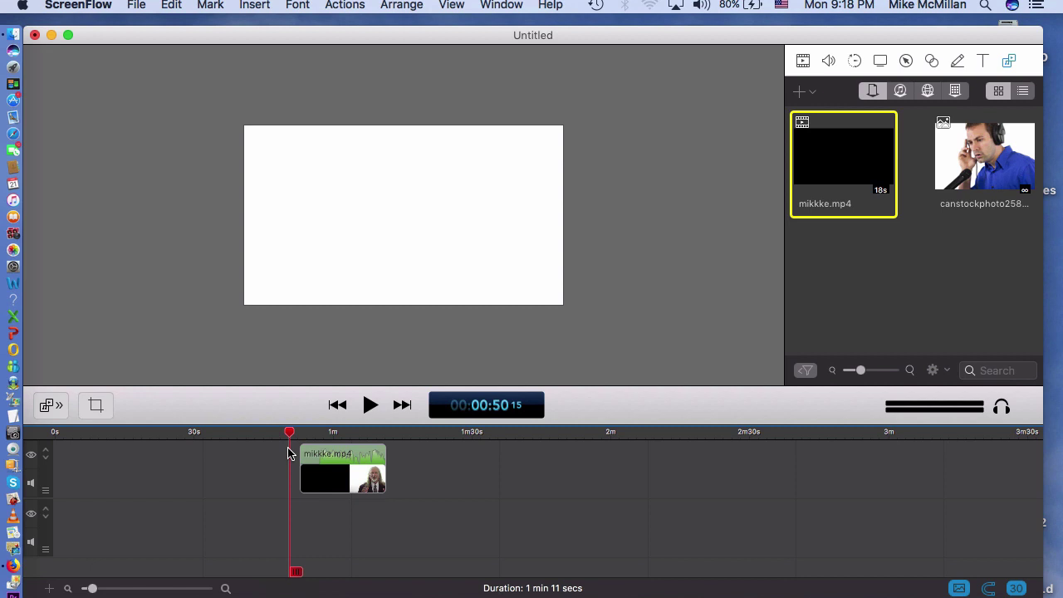
key(super+plus)
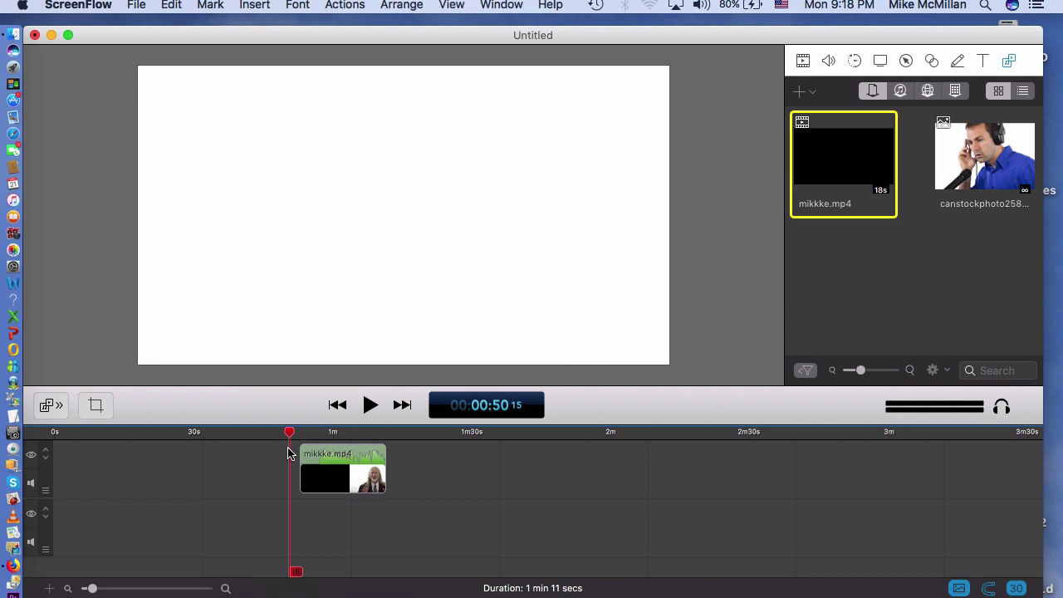
key(space)
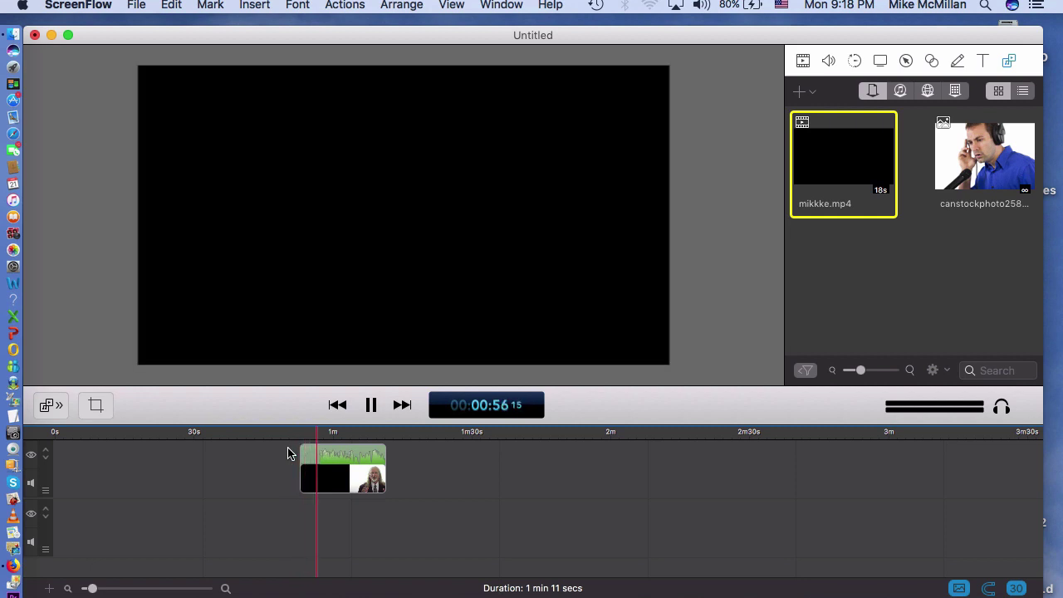
Step: Split the mikkke.mp4 clip at about 00:00:57 and delete the part before the playhead
key(space)
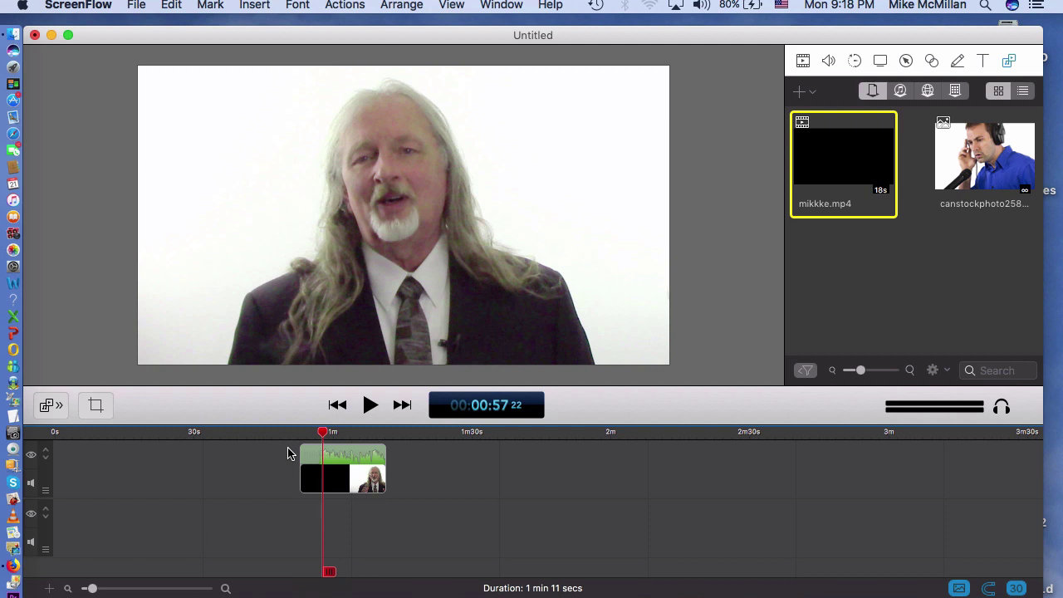
mouse_move(304, 484)
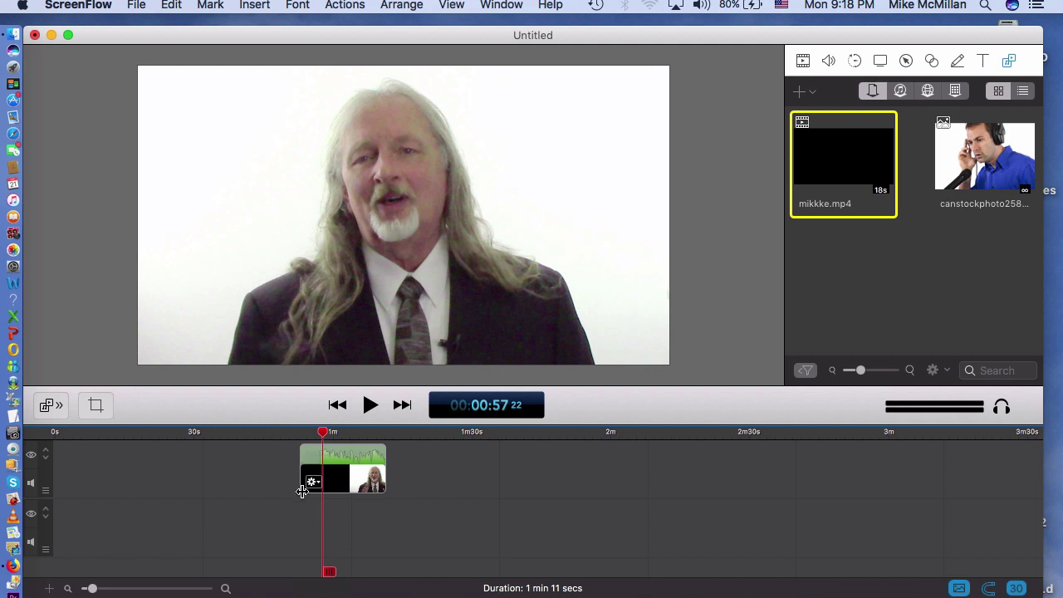
click(351, 463)
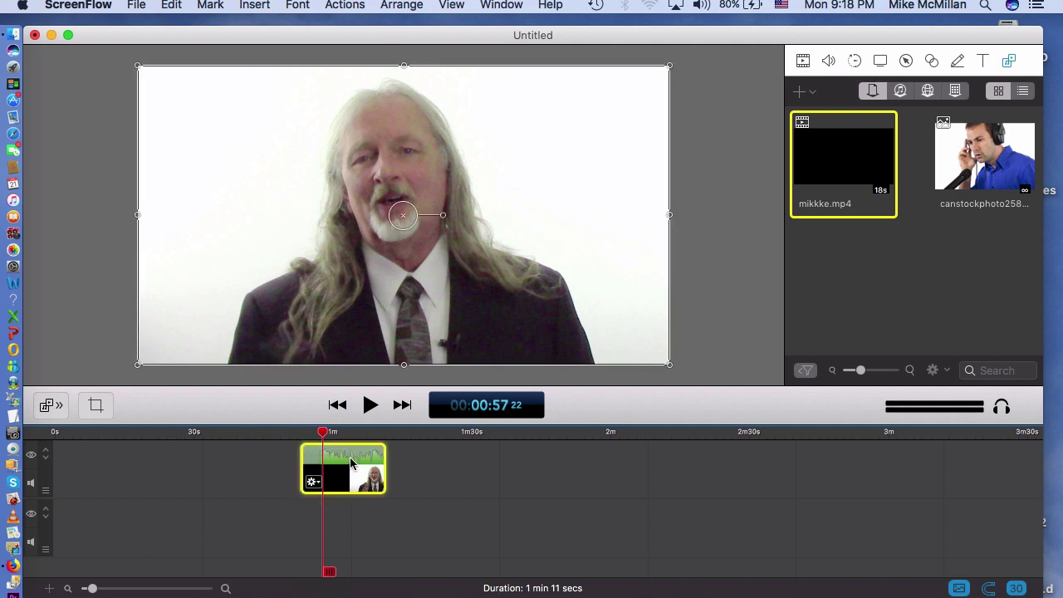
key(t)
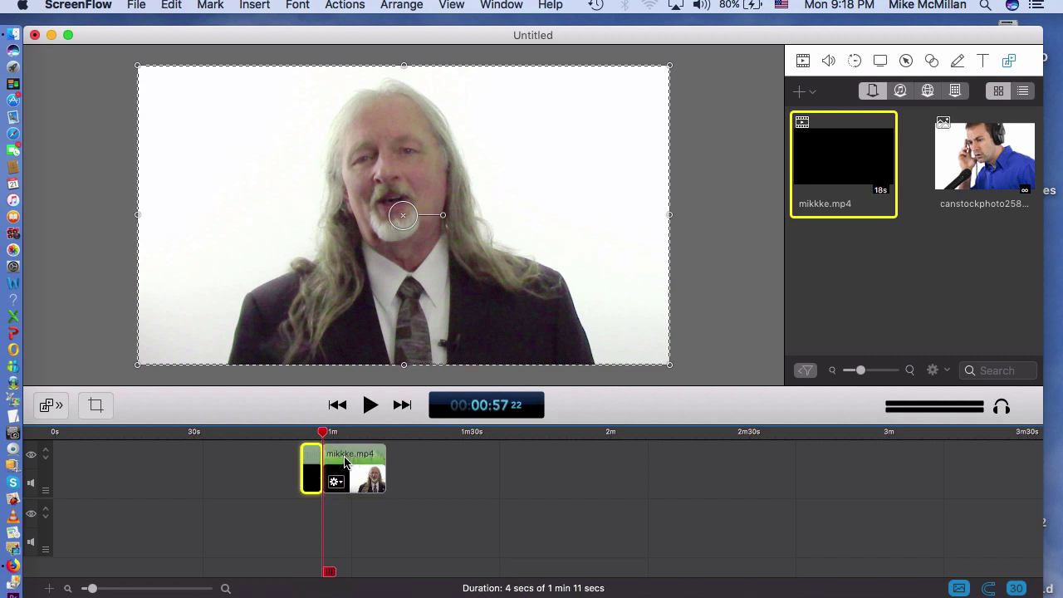
key(Delete)
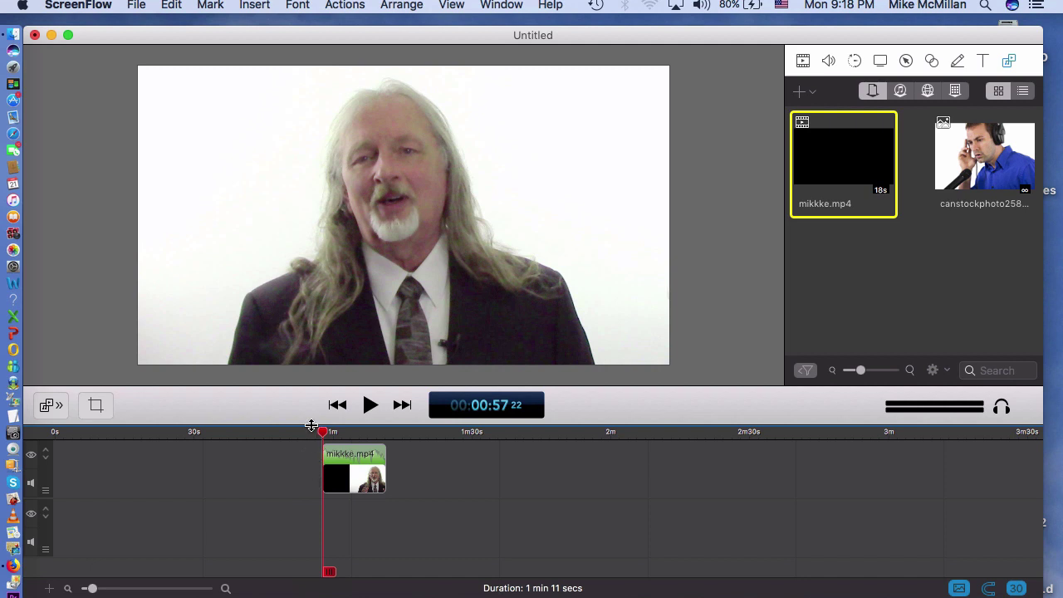
Step: Play the trimmed clip from just before its start to its end and check it on the canvas
click(311, 435)
key(space)
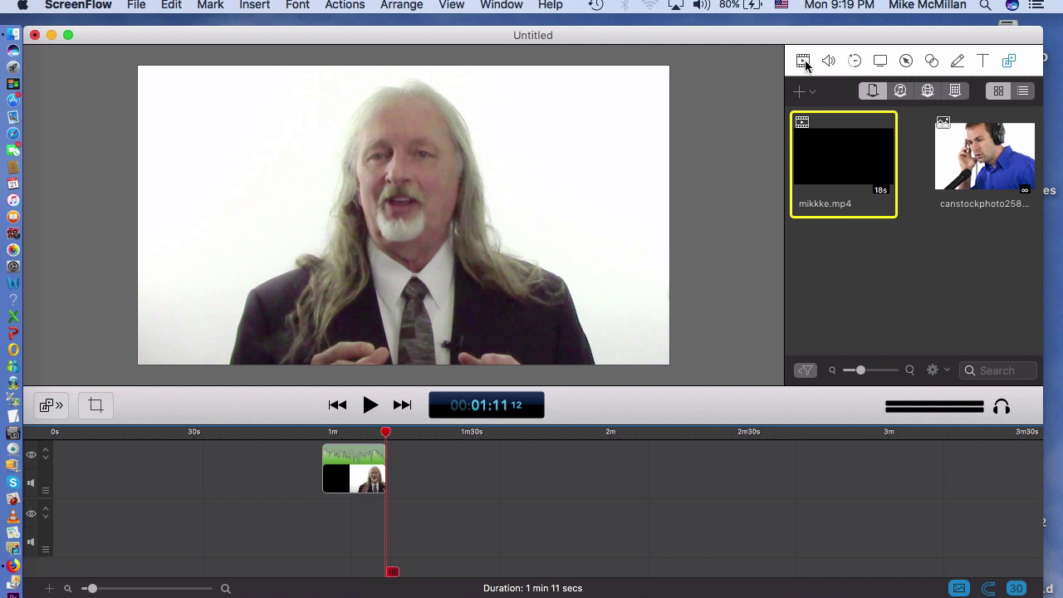
click(399, 220)
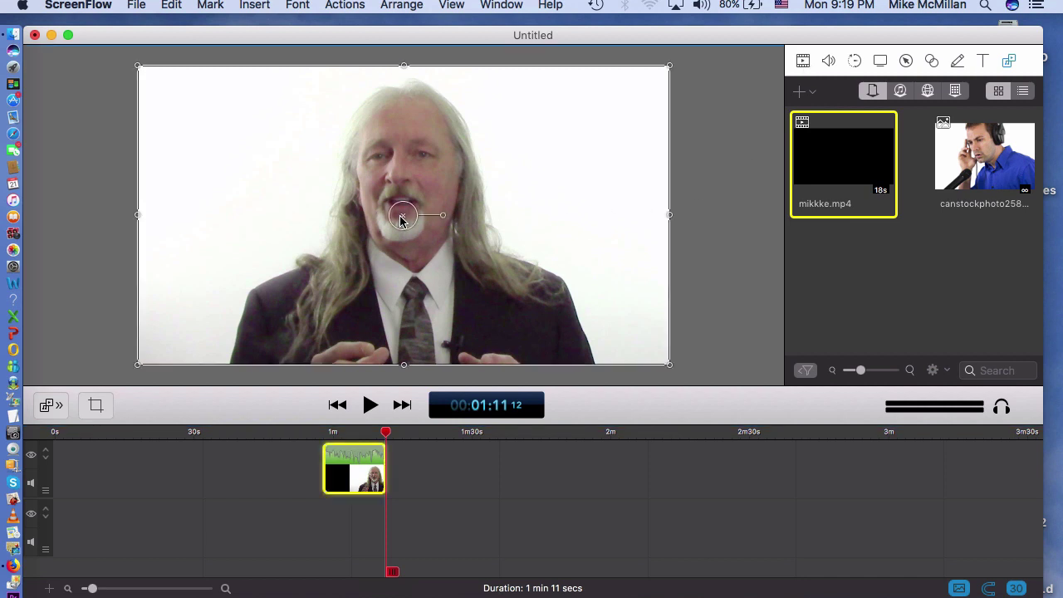
mouse_move(396, 259)
mouse_down()
mouse_move(484, 254)
mouse_move(555, 225)
mouse_move(412, 262)
mouse_move(324, 308)
mouse_move(413, 265)
mouse_move(392, 257)
mouse_up()
mouse_move(138, 68)
mouse_down()
mouse_move(246, 140)
mouse_move(448, 225)
mouse_move(512, 235)
mouse_move(276, 121)
mouse_move(140, 68)
mouse_up()
click(718, 136)
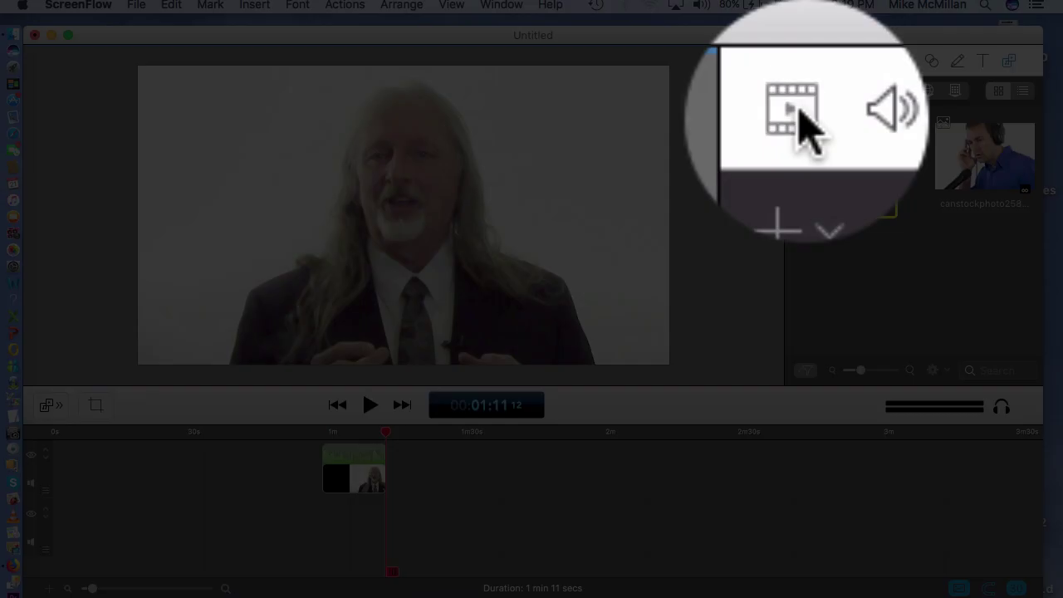
Step: Set the mikkke.mp4 clip's color controls to 118% saturation, 95% brightness and 92% contrast
click(829, 61)
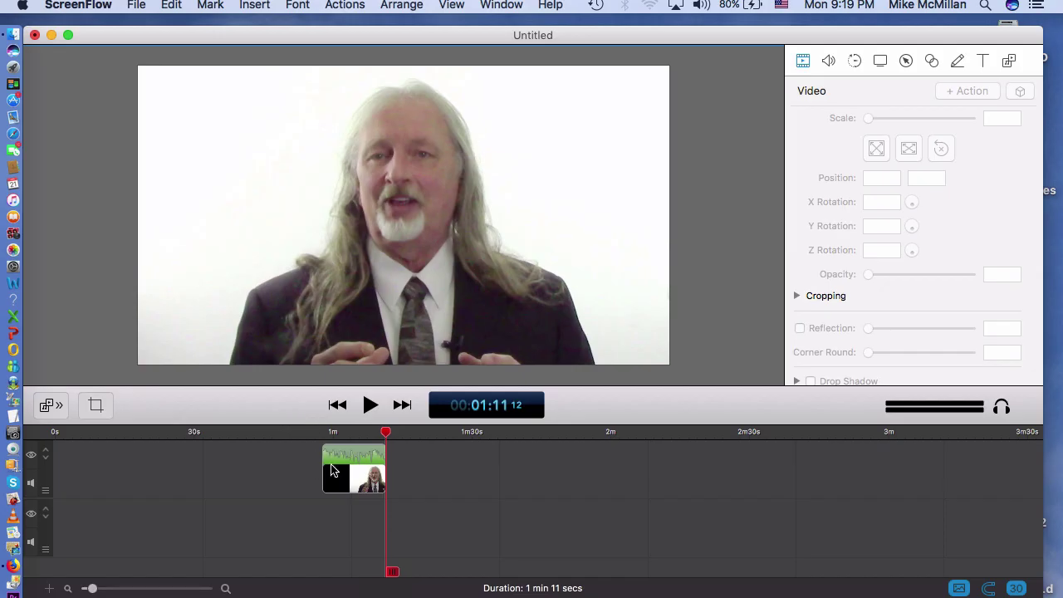
click(355, 452)
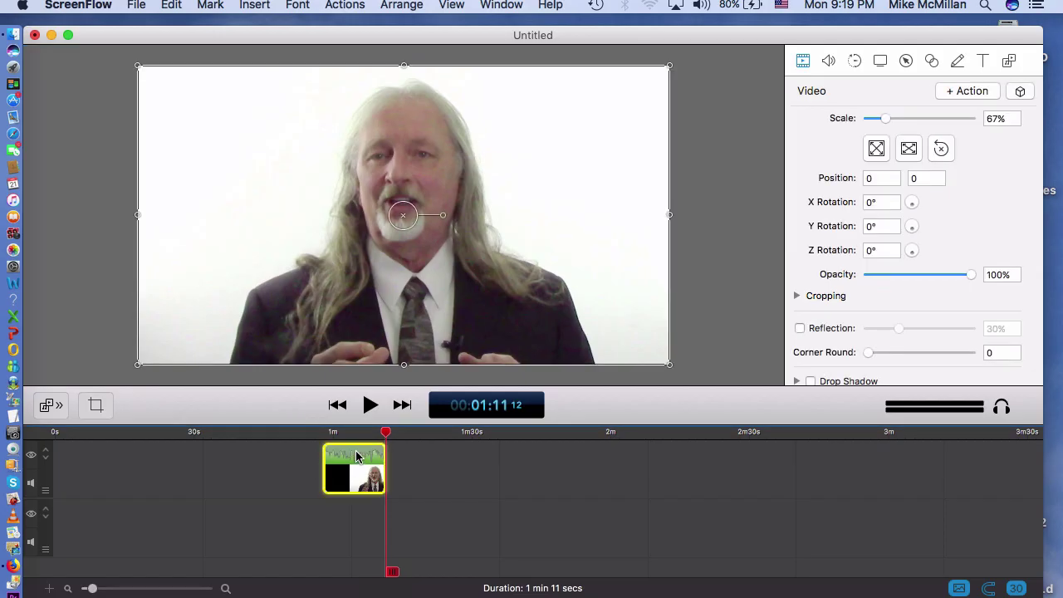
drag(911, 205, 910, 212)
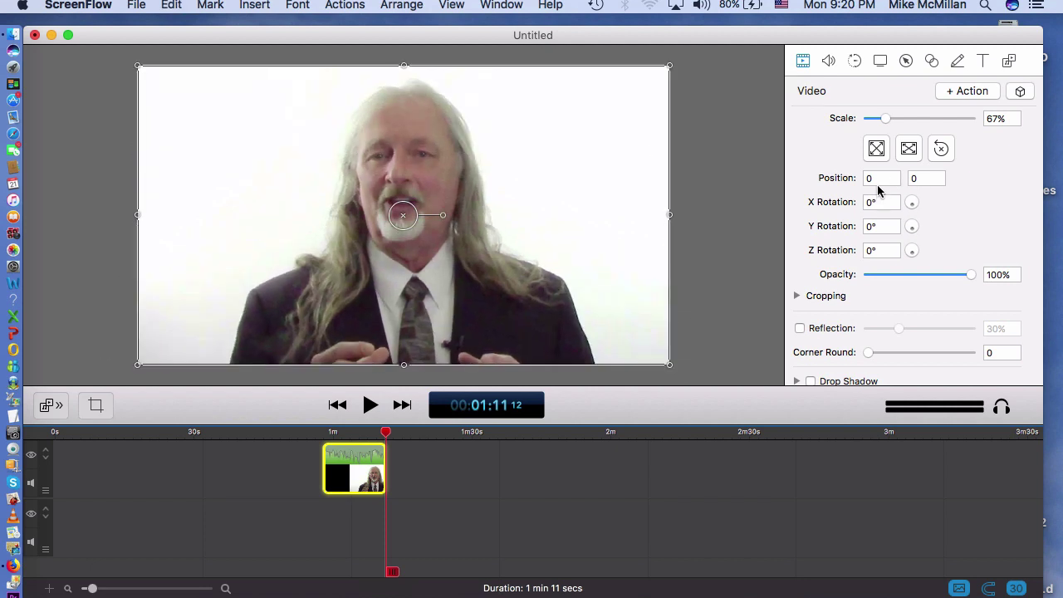
scroll(884, 243, down, 5)
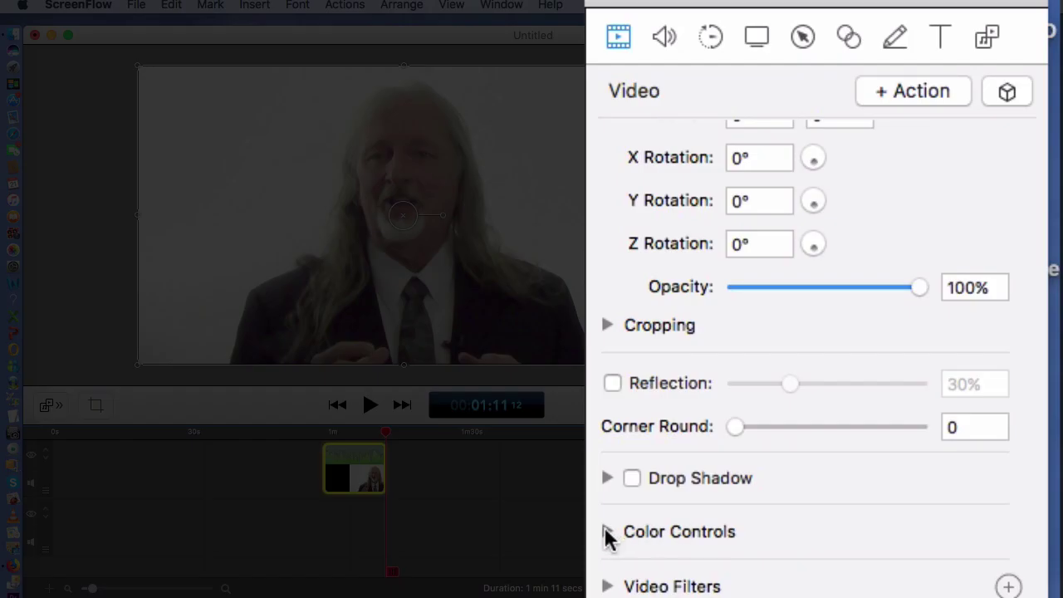
click(797, 339)
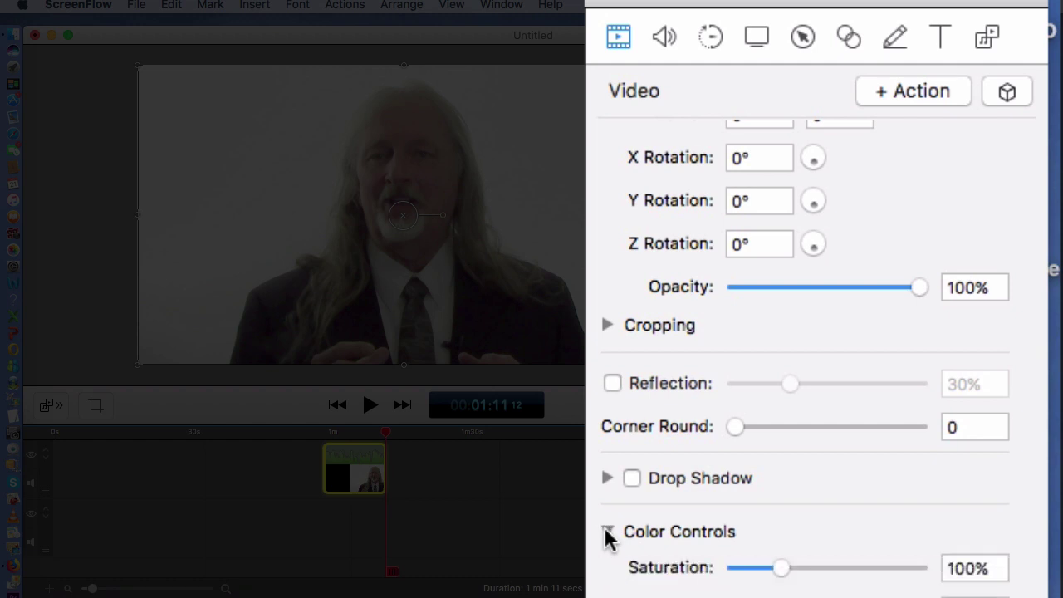
scroll(604, 538, down, 4)
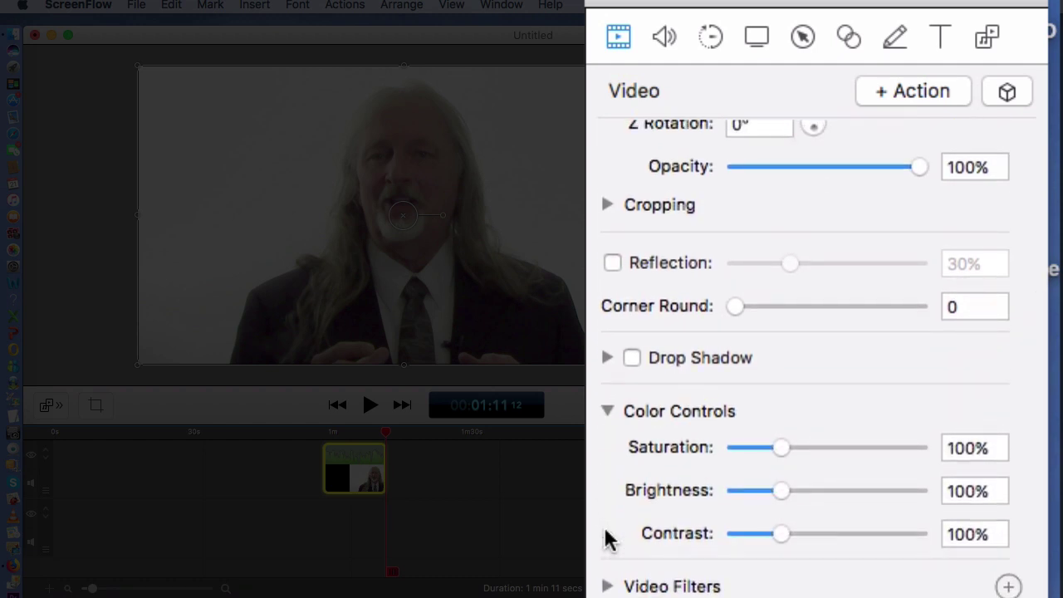
drag(781, 448, 845, 450)
drag(928, 290, 894, 325)
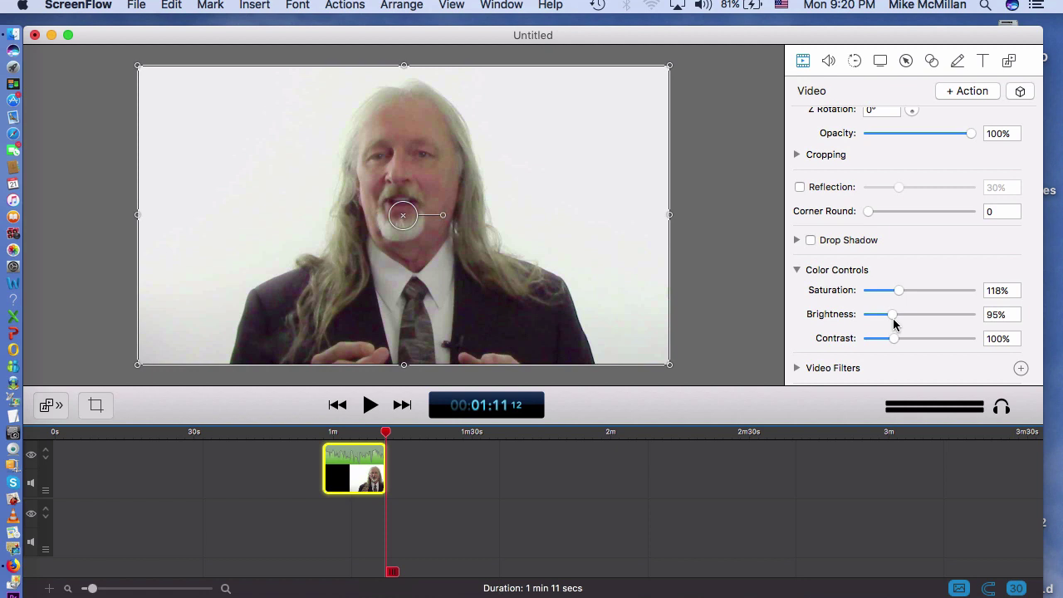
mouse_move(892, 342)
mouse_down()
mouse_move(873, 341)
mouse_move(900, 346)
mouse_move(890, 350)
mouse_up()
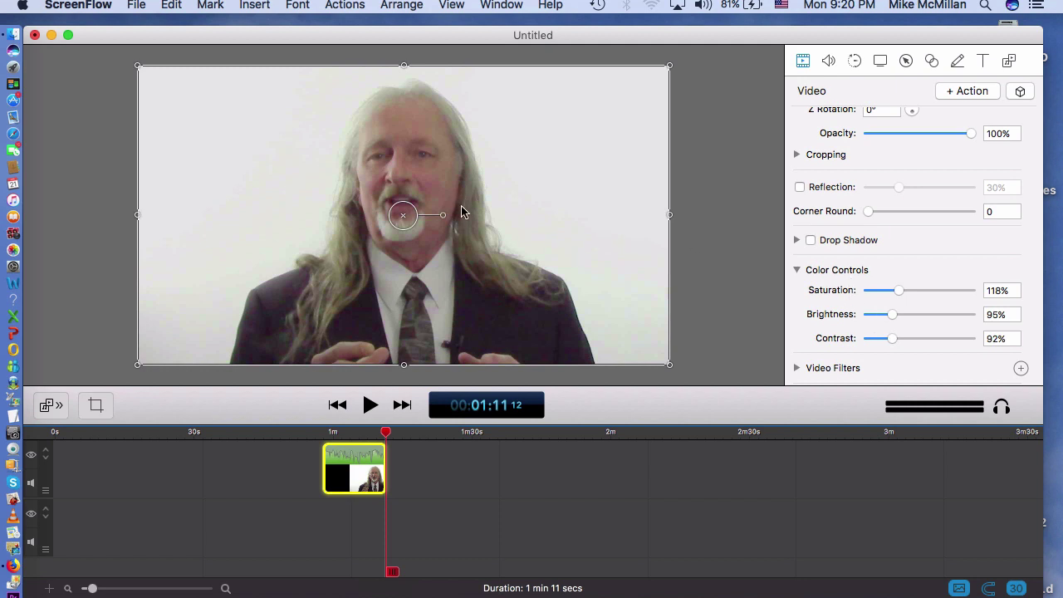
mouse_move(441, 217)
mouse_down()
mouse_move(443, 230)
mouse_move(453, 219)
mouse_up()
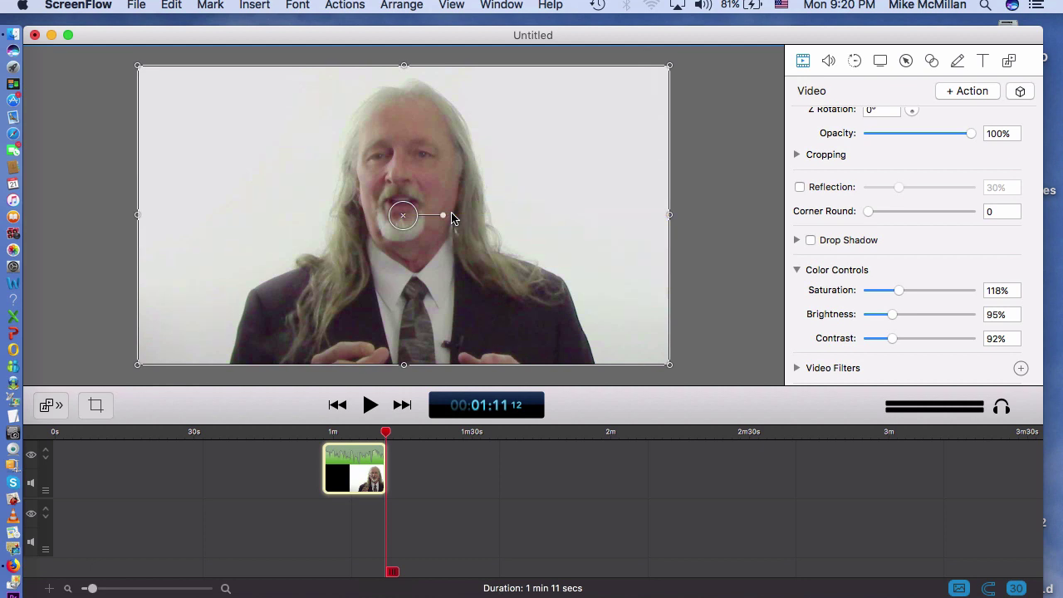
Step: Open the list of video filters available for the clip and expand the Color Adjustment category
scroll(892, 336, down, 2)
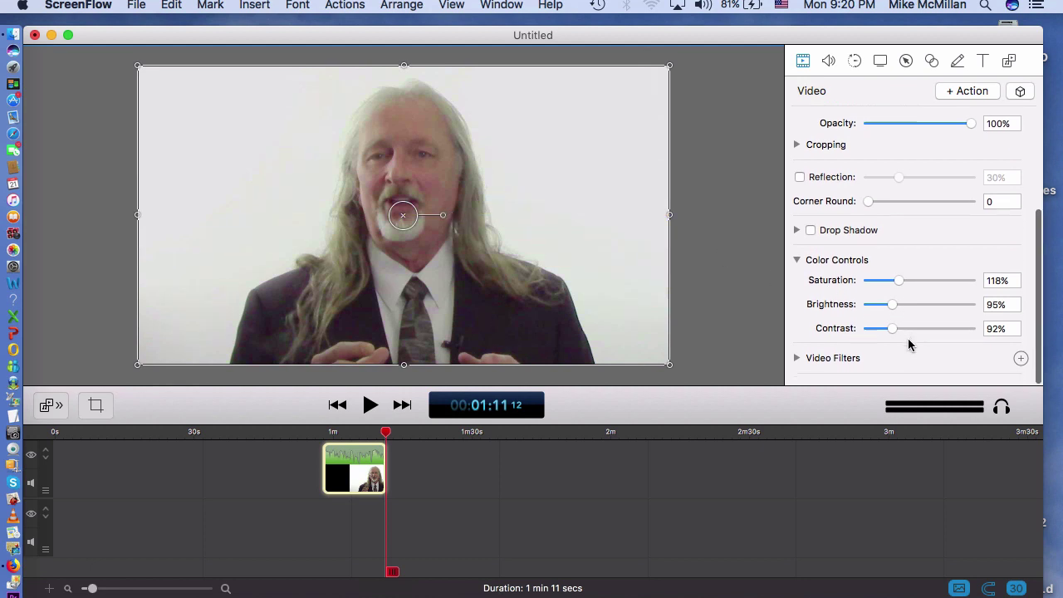
click(796, 368)
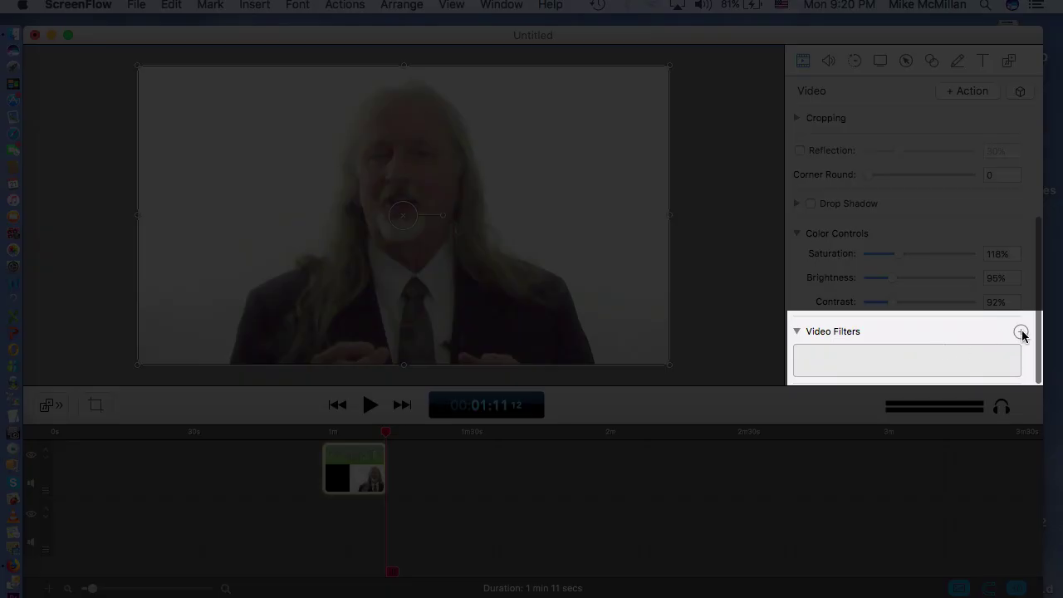
click(1021, 332)
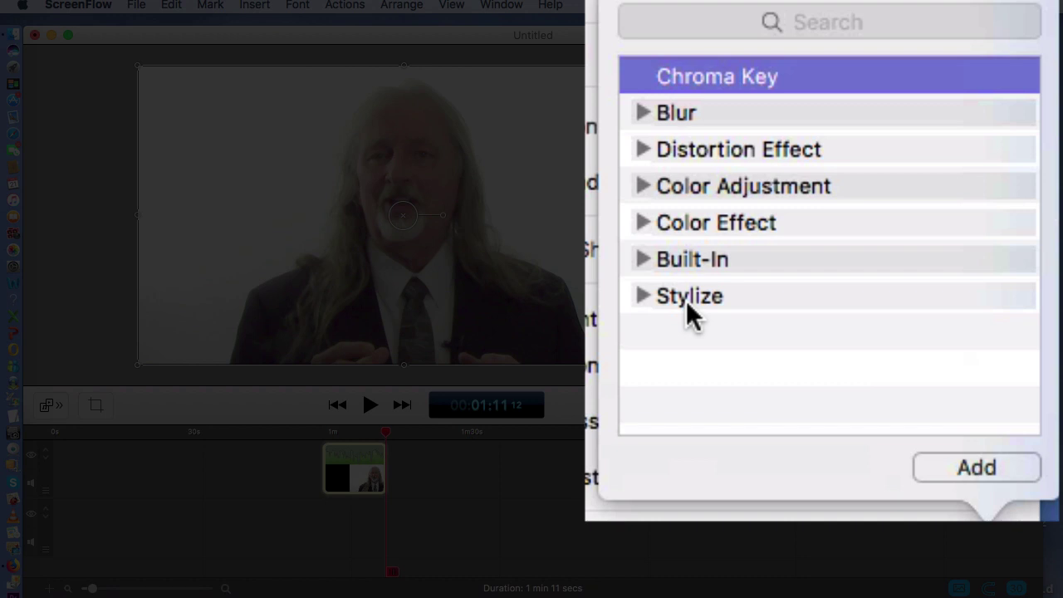
click(643, 186)
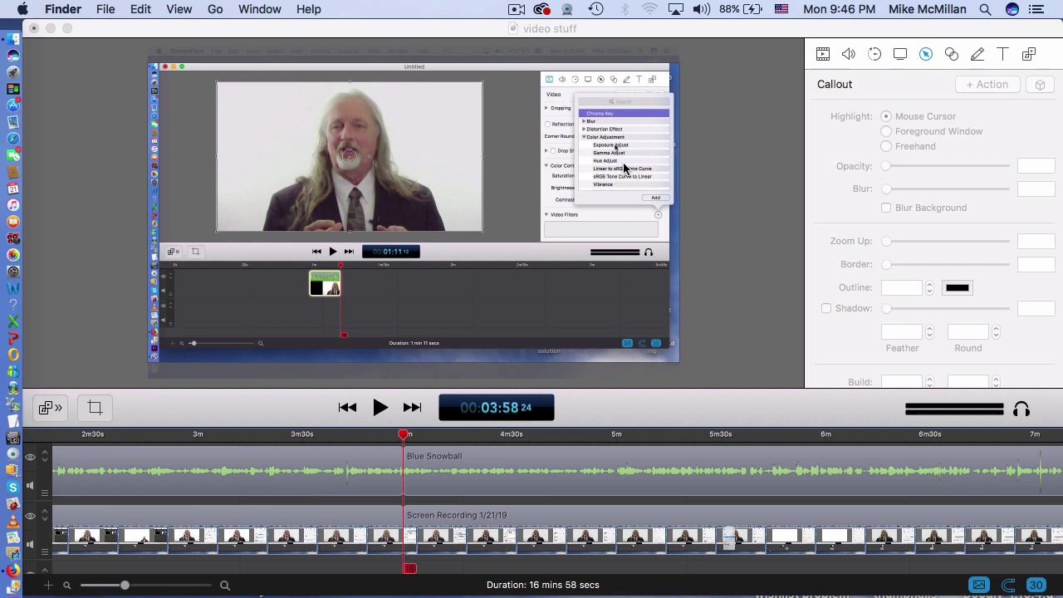
Step: In the video stuff project, add a callout action to the Screen Recording 1/21/19 clip at about 00:04:01
click(406, 441)
mouse_move(403, 440)
mouse_down()
mouse_move(420, 444)
mouse_move(413, 449)
mouse_up()
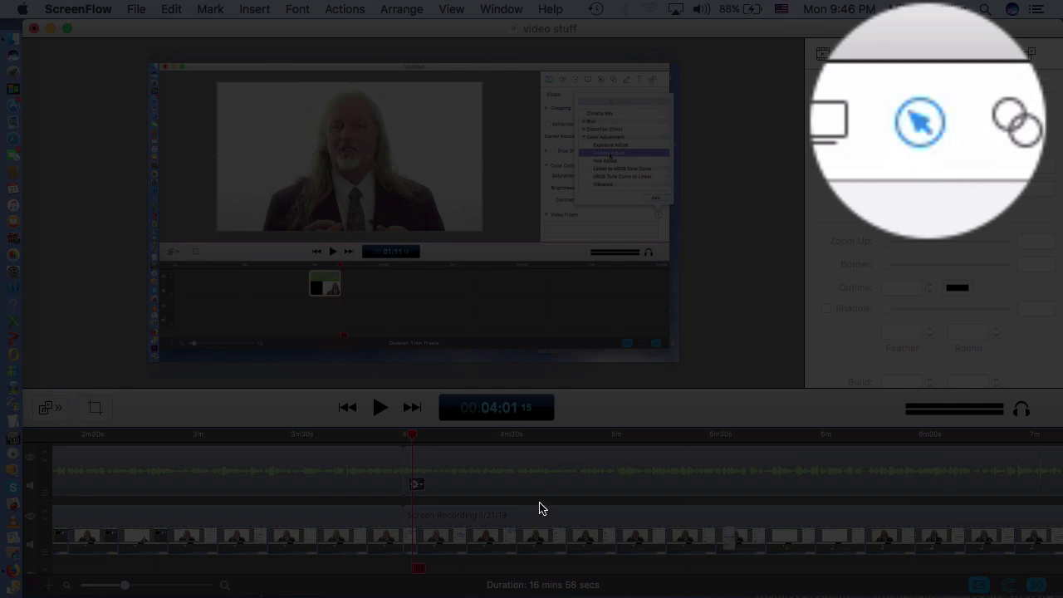
click(521, 519)
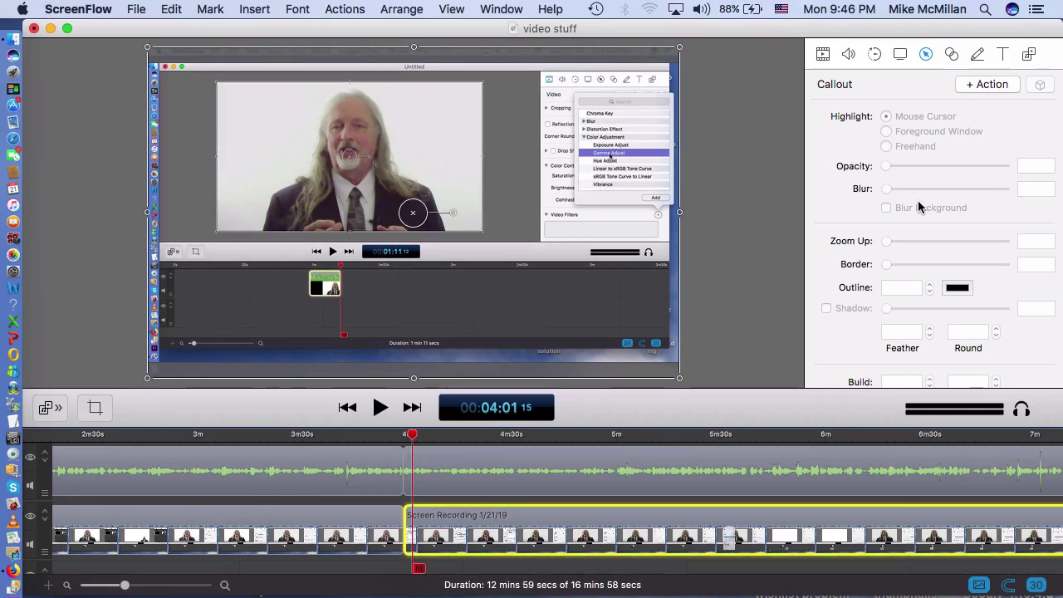
click(984, 84)
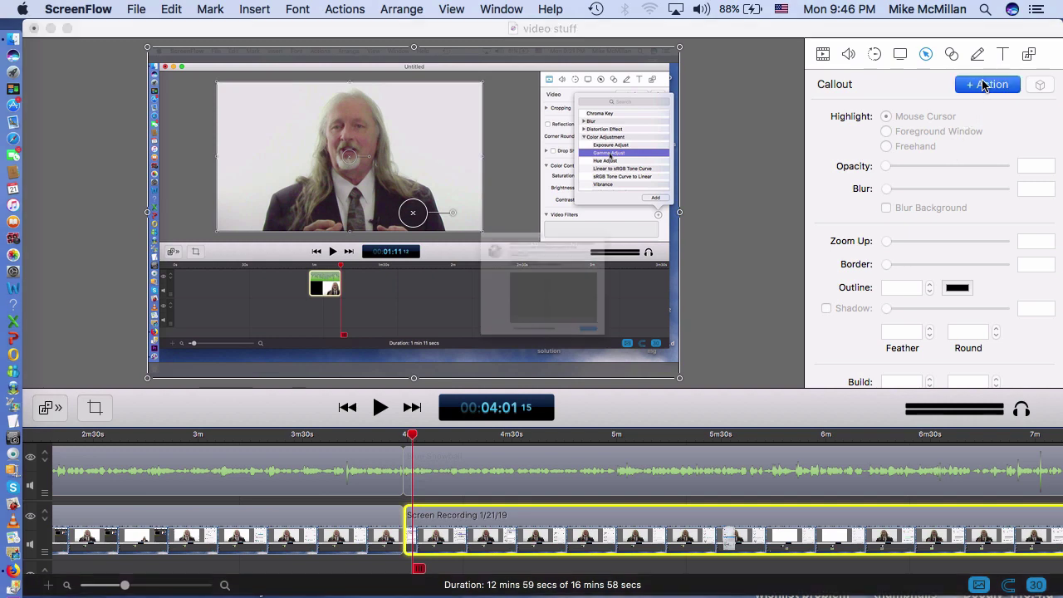
click(721, 459)
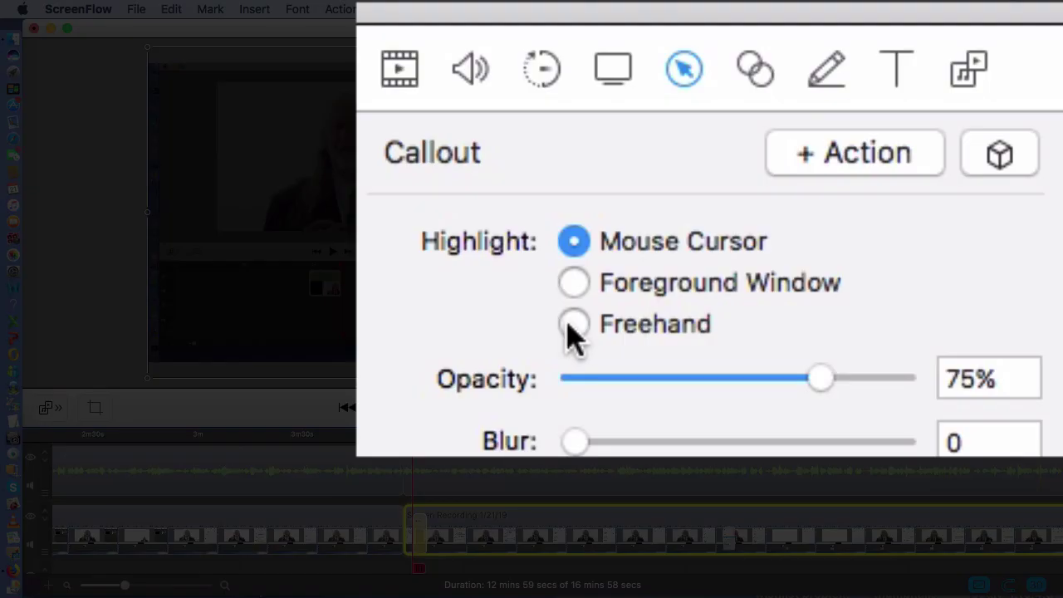
Step: Make the callout a freehand rectangular highlight around the recorded filter list and set its zoom to 288%
click(571, 325)
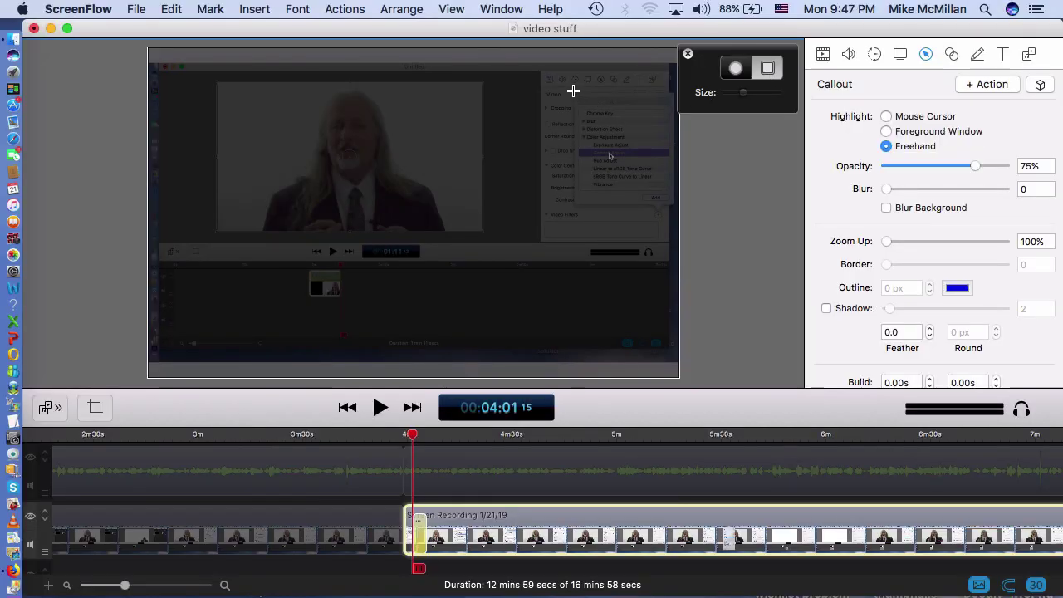
drag(573, 93, 675, 206)
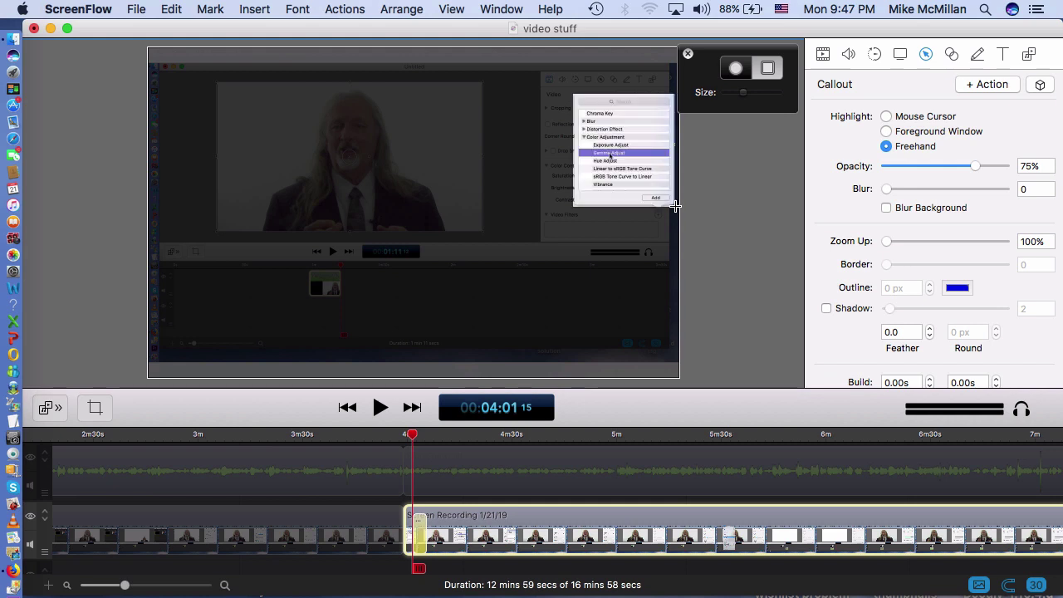
click(687, 55)
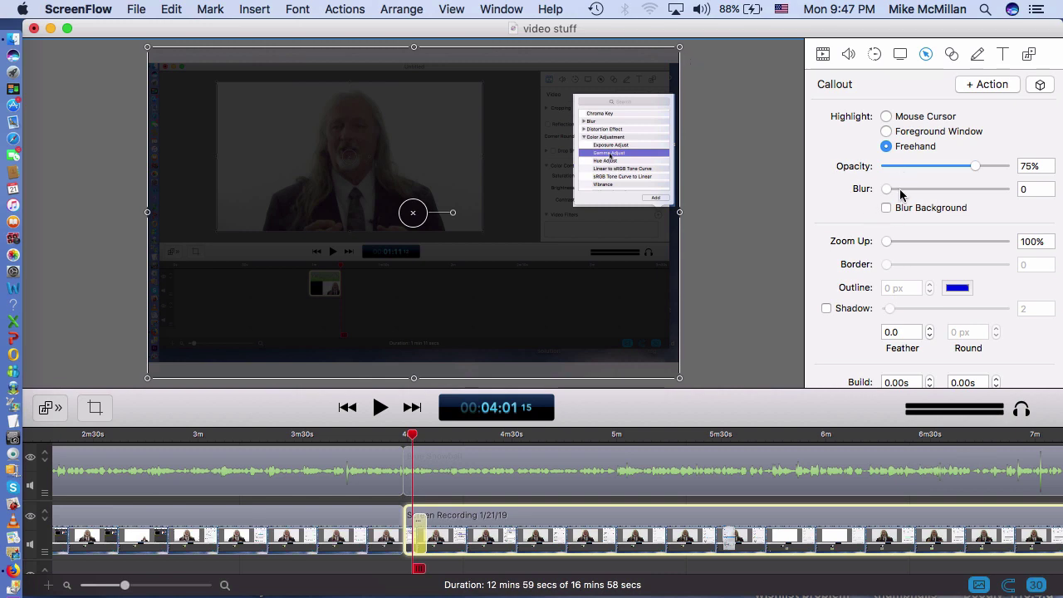
drag(886, 244, 942, 245)
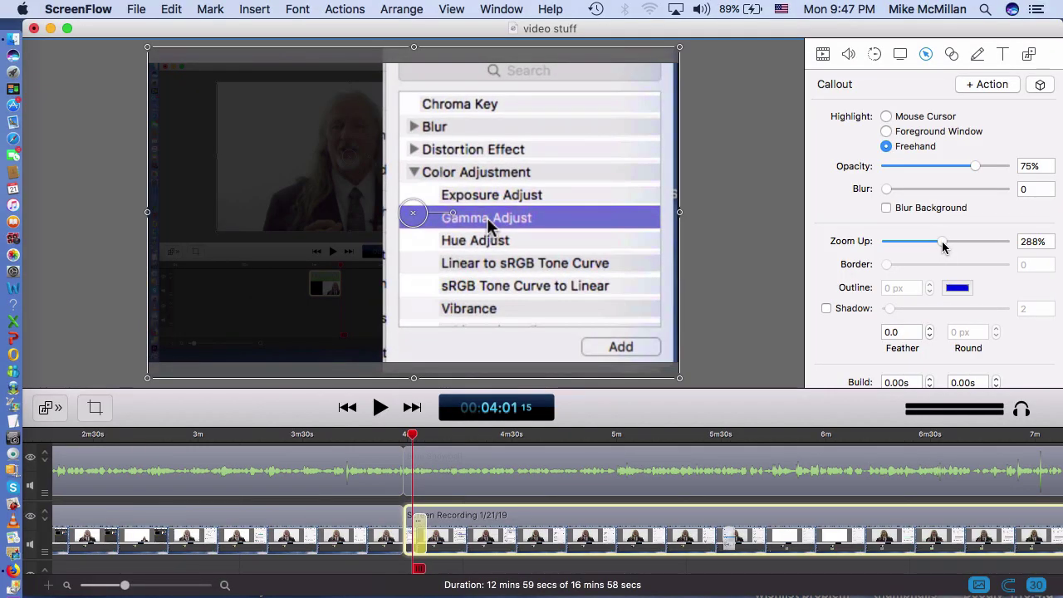
Step: Extend the callout to about 4m20s on the timeline and preview it from about 00:03:55
click(420, 531)
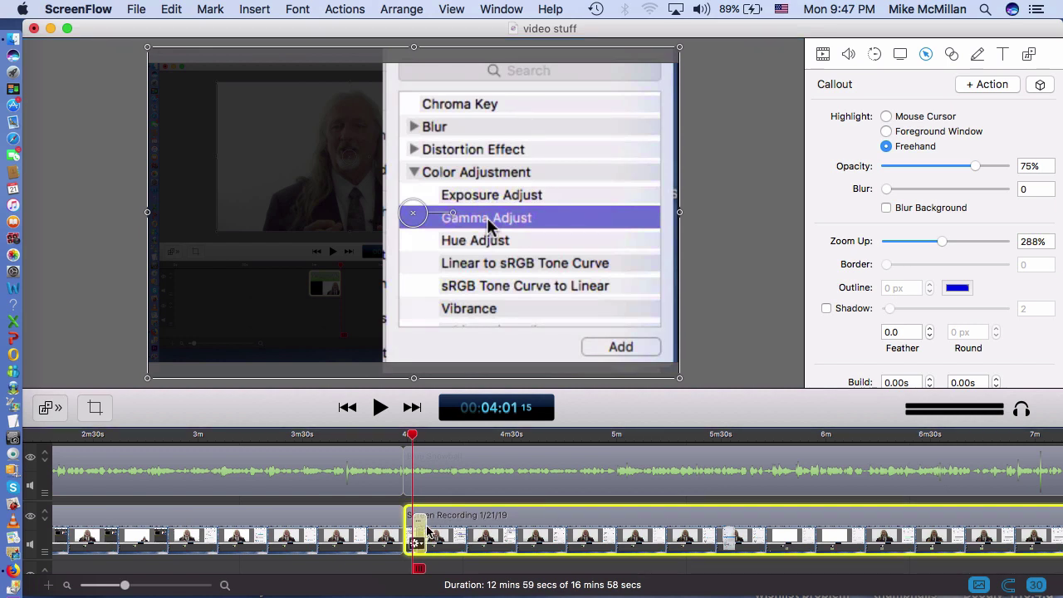
drag(423, 524, 473, 526)
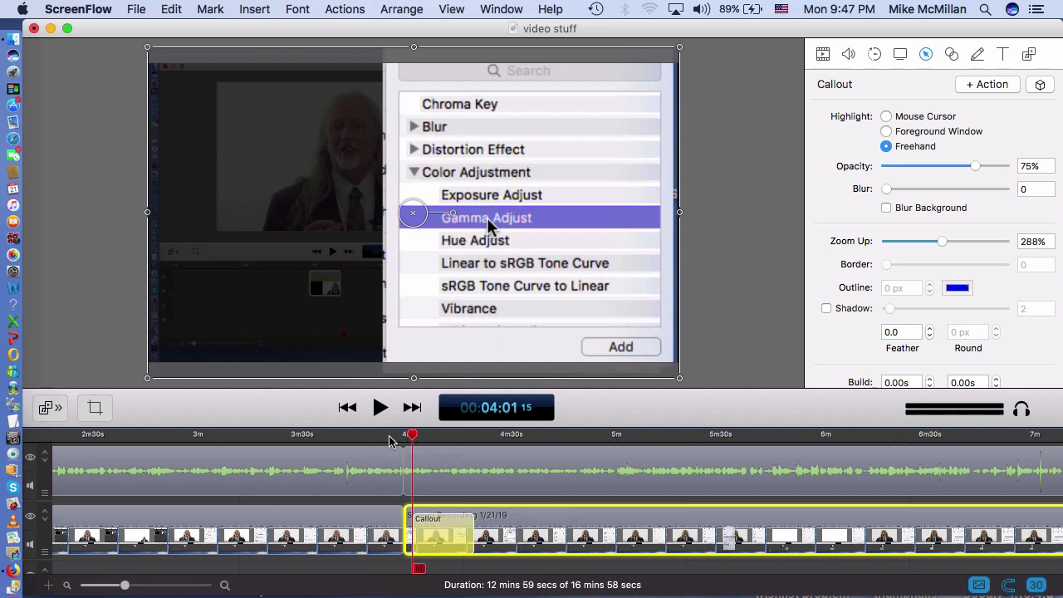
click(391, 440)
key(space)
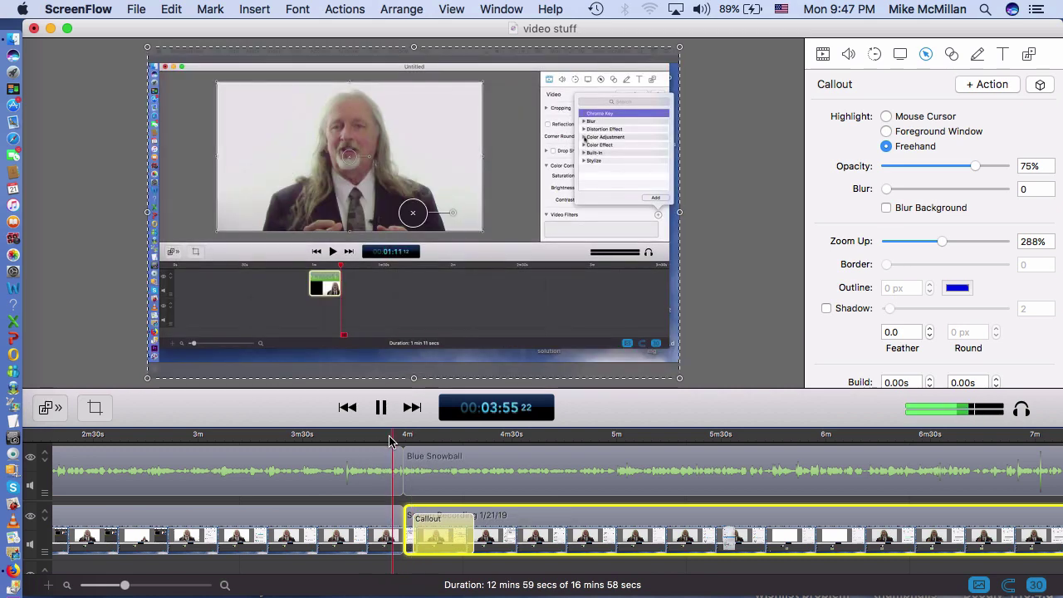
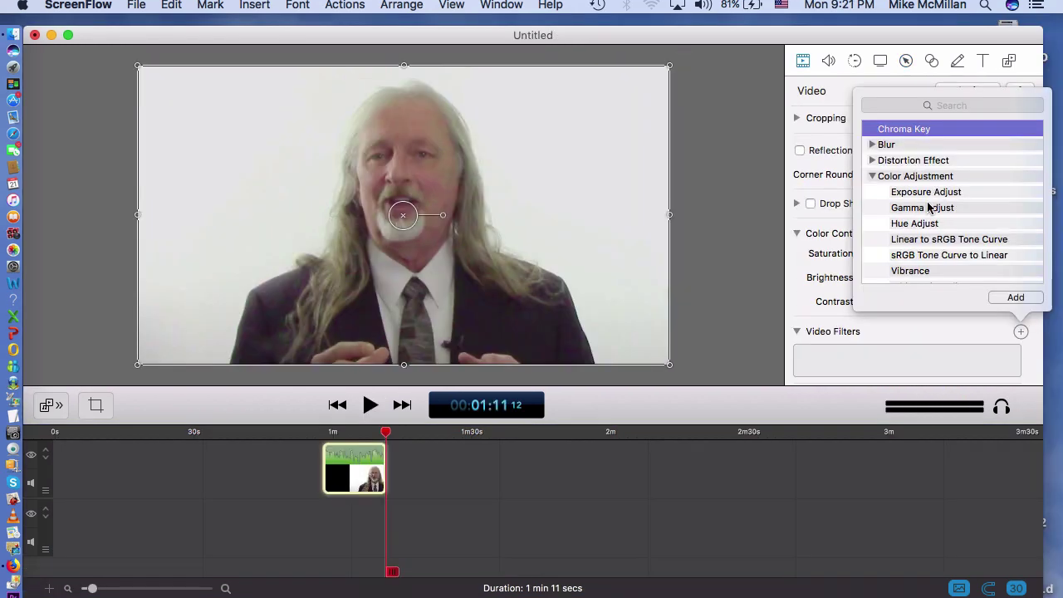
Step: In the Untitled project, add the Gamma Adjust video filter to the mikkke.mp4 clip
click(924, 212)
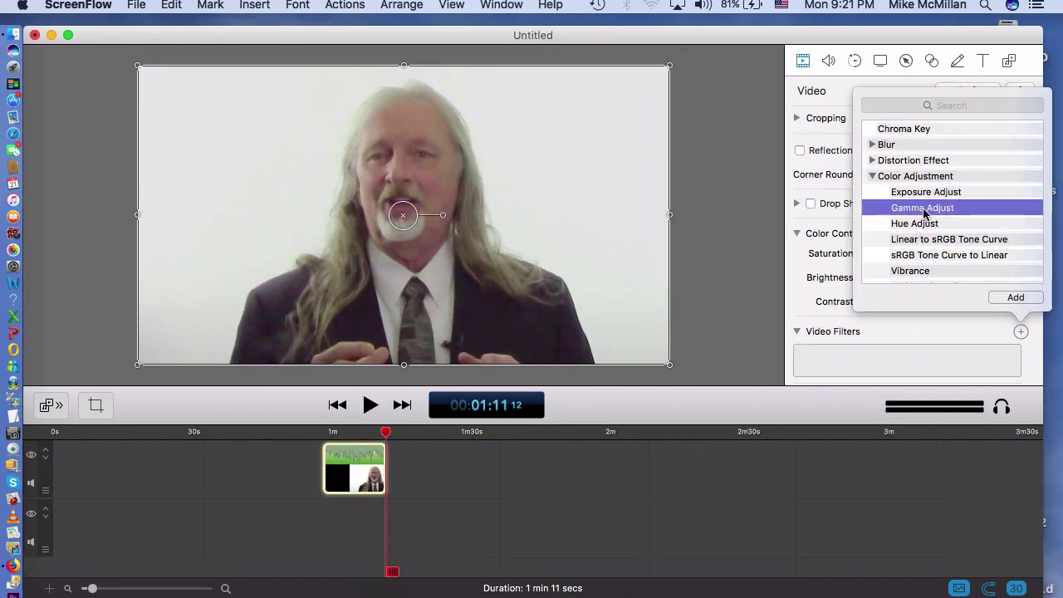
click(1014, 297)
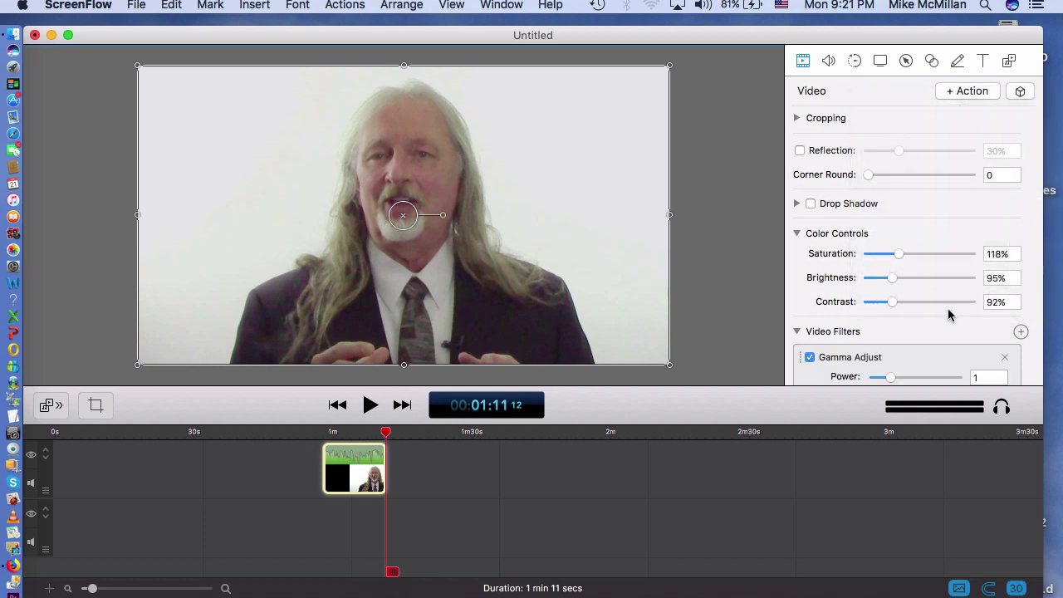
Step: Set the Gamma Adjust power to 1.3 and add the Hue Adjust video filter to the mikkke.mp4 clip
scroll(946, 307, down, 2)
drag(890, 362, 898, 362)
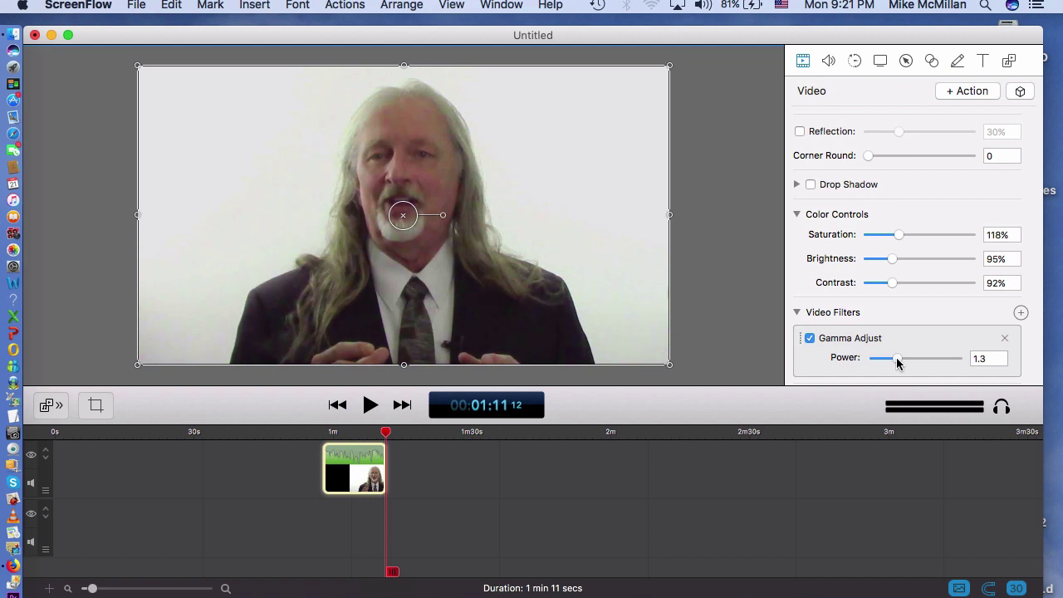
click(1020, 313)
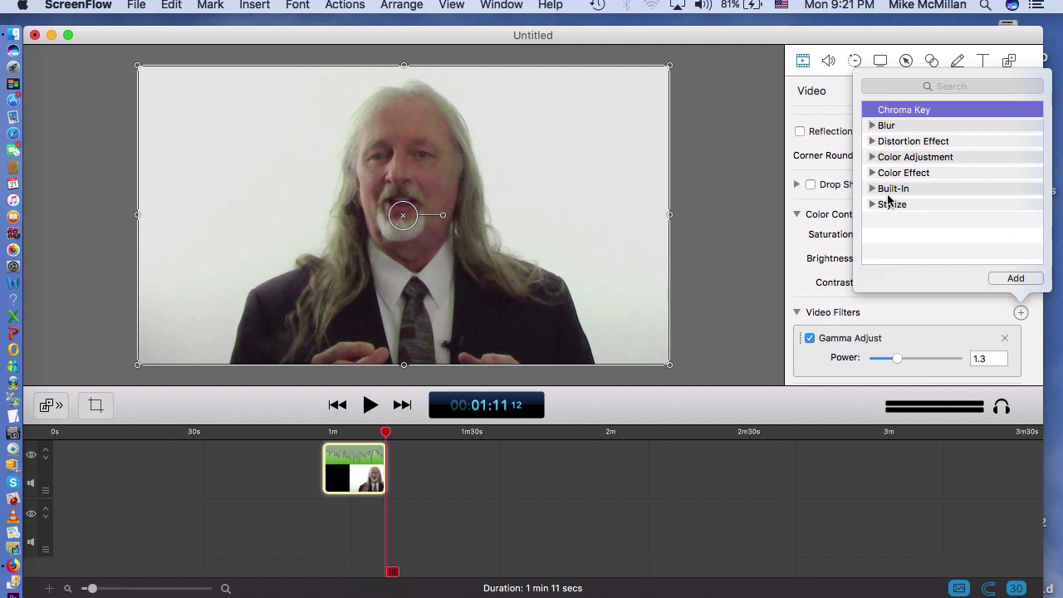
click(871, 158)
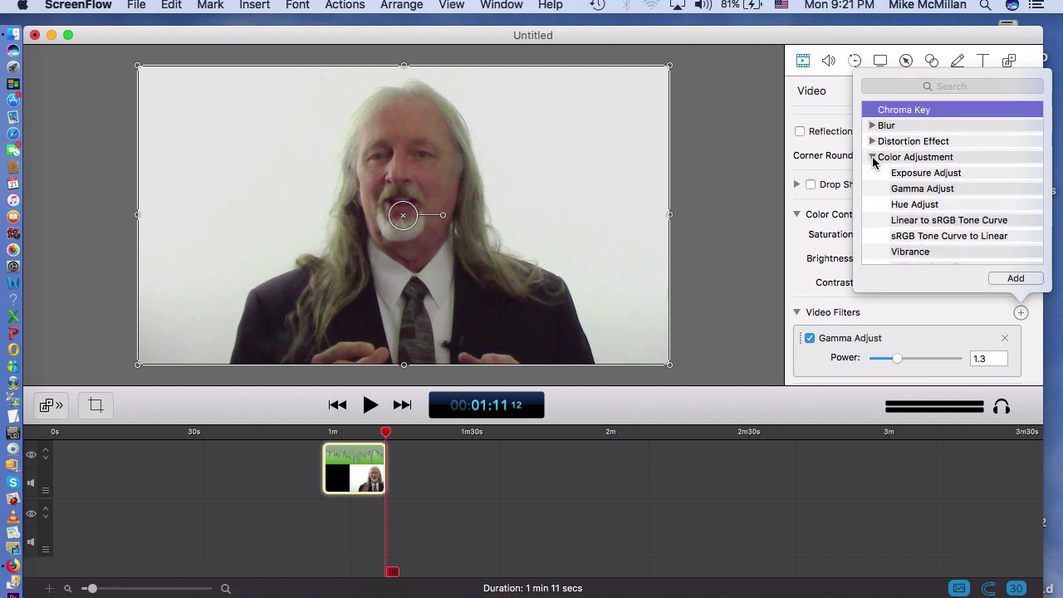
click(913, 205)
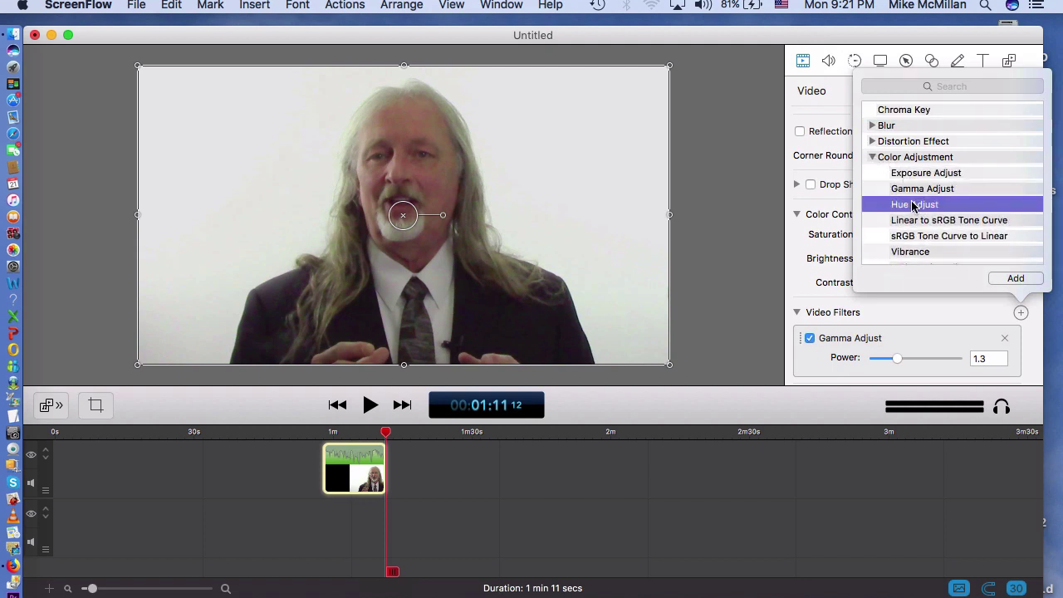
click(1013, 279)
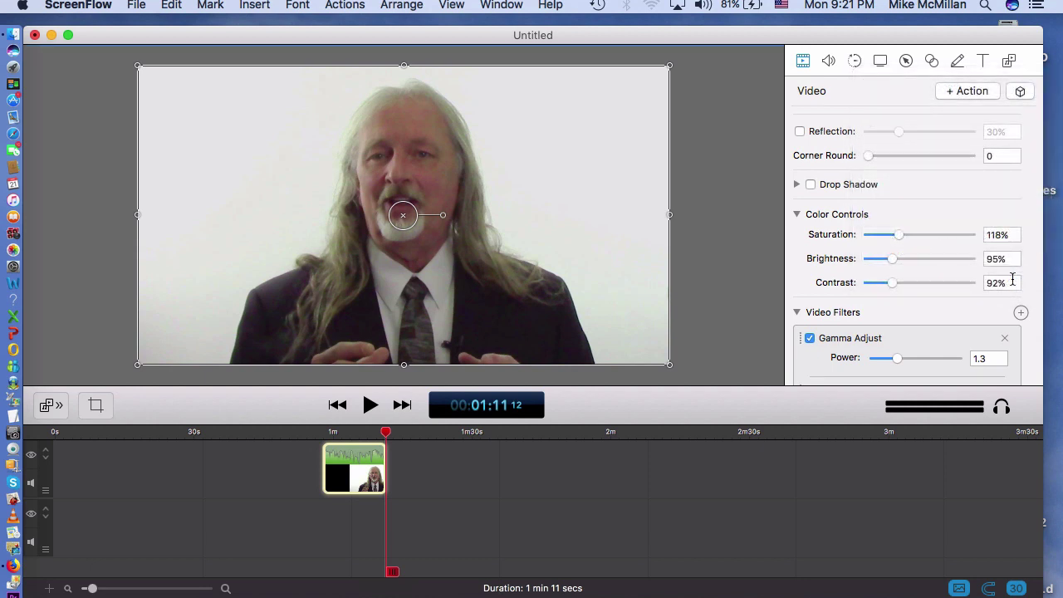
Step: Set the Hue Adjust angle to 15° and deselect the clip
scroll(919, 342, down, 3)
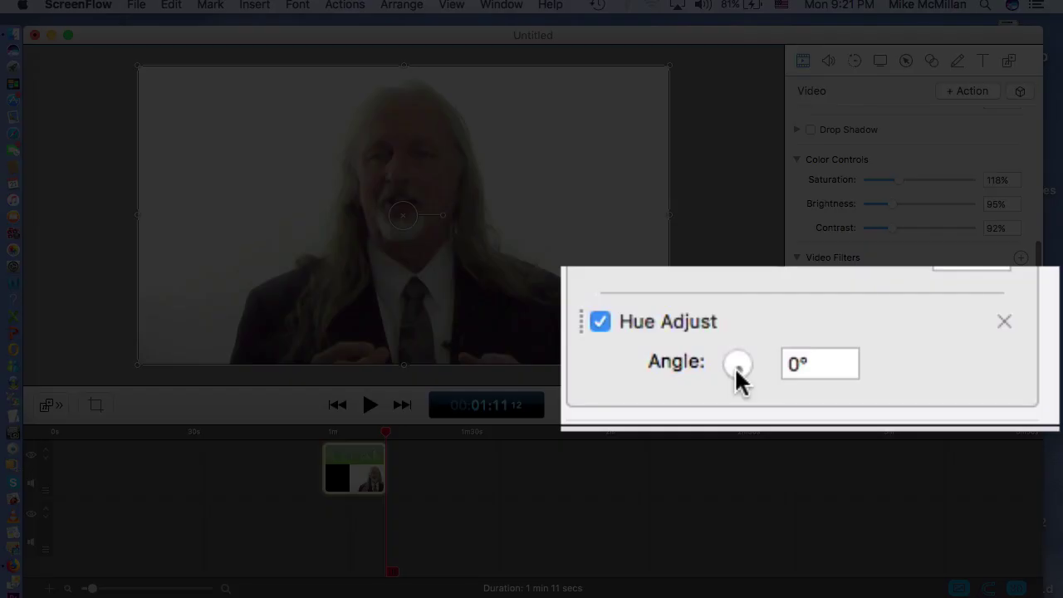
drag(877, 357, 875, 356)
drag(734, 367, 872, 365)
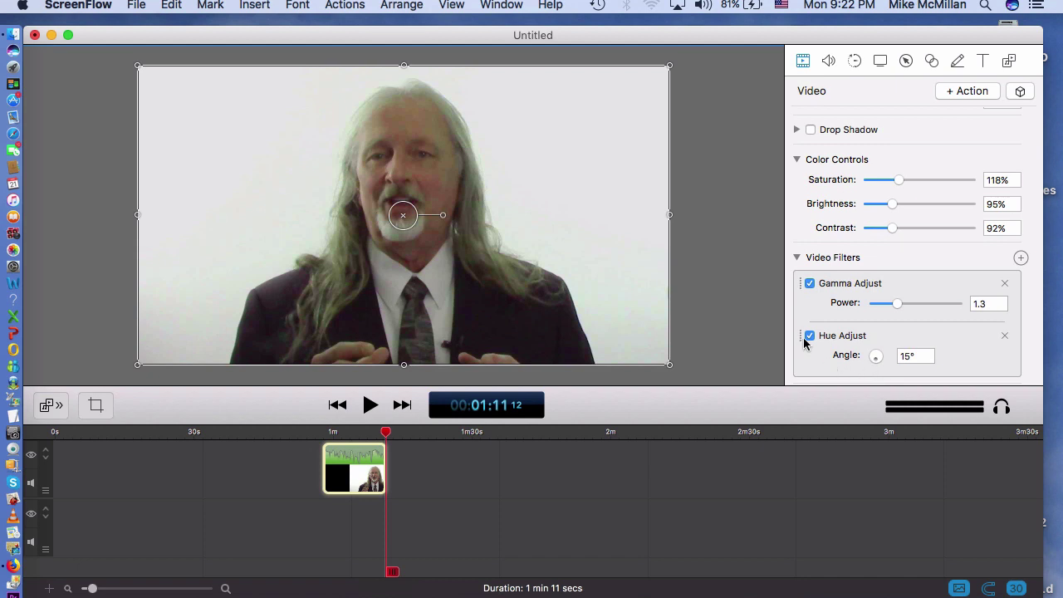
click(745, 308)
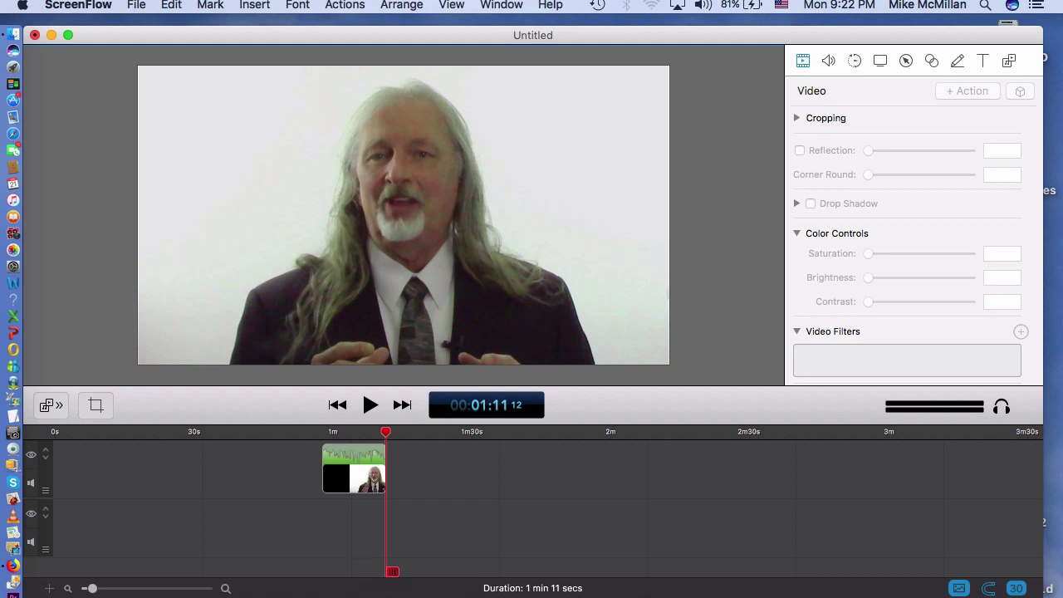
click(441, 482)
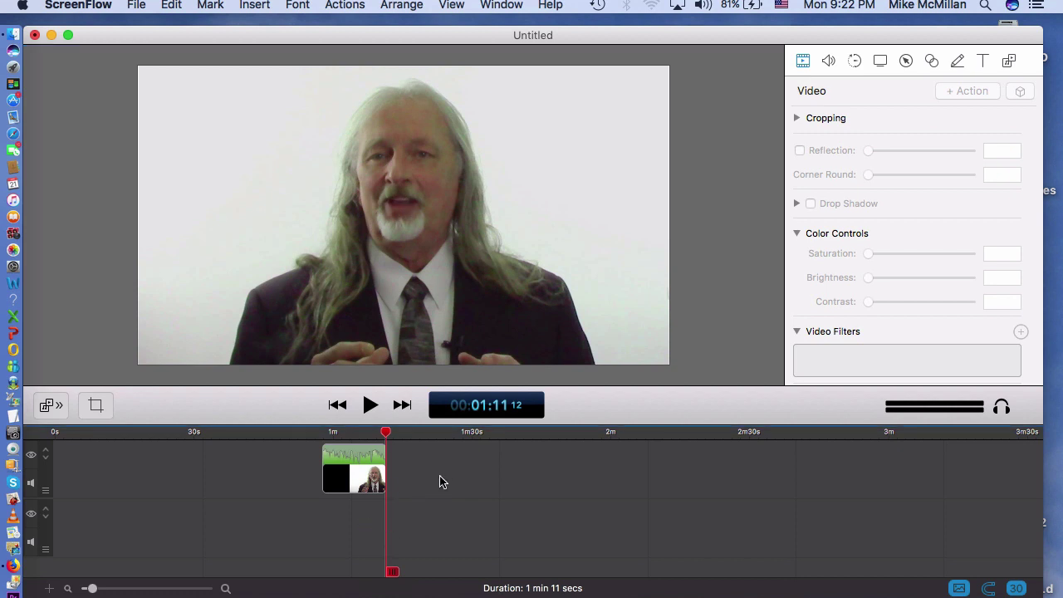
Step: Detach the audio from the mikkke.mp4 clip
mouse_move(336, 458)
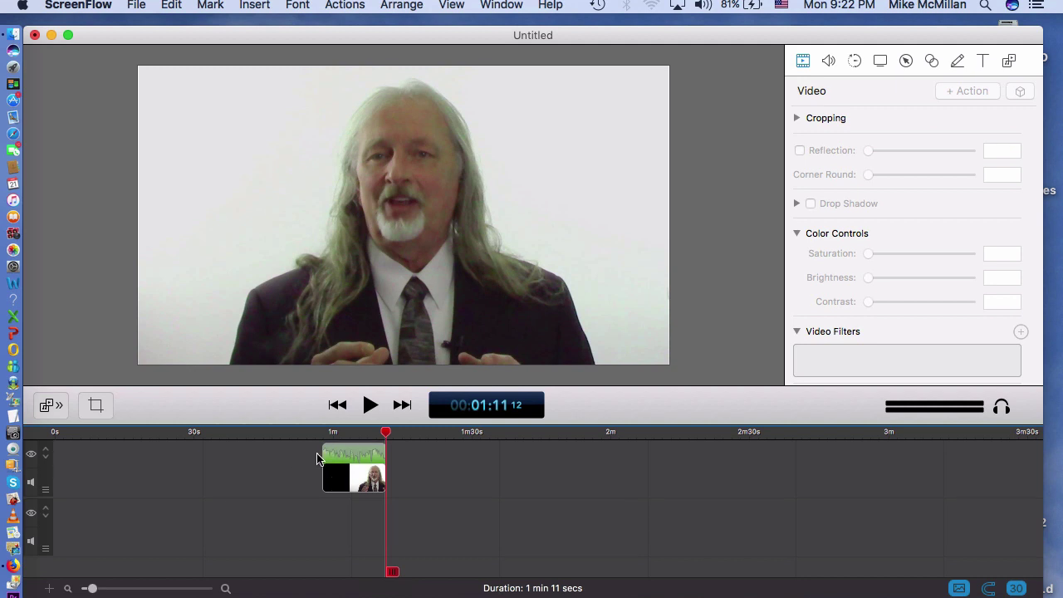
click(343, 460)
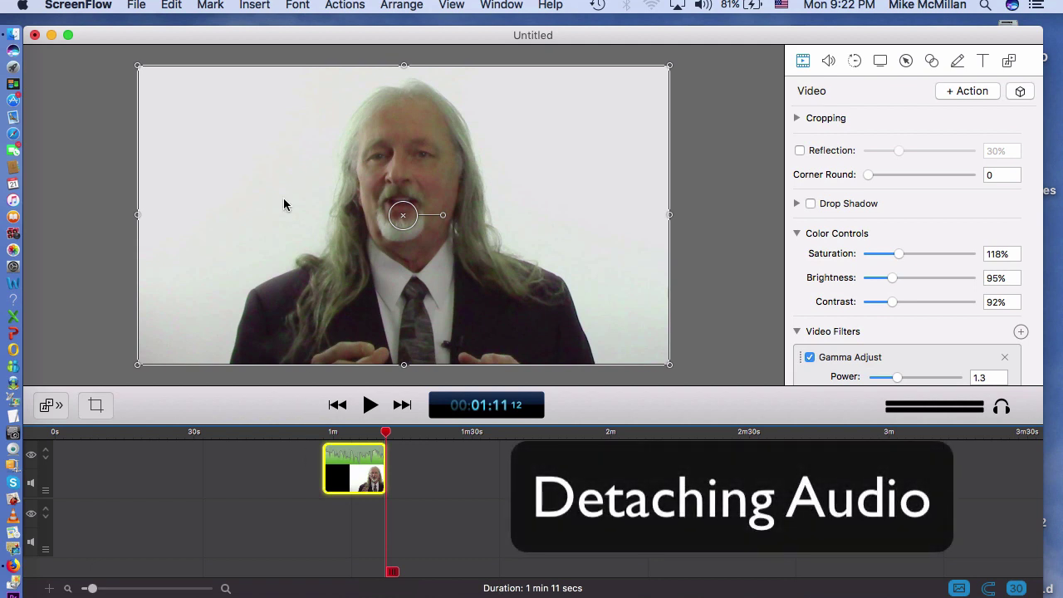
click(176, 7)
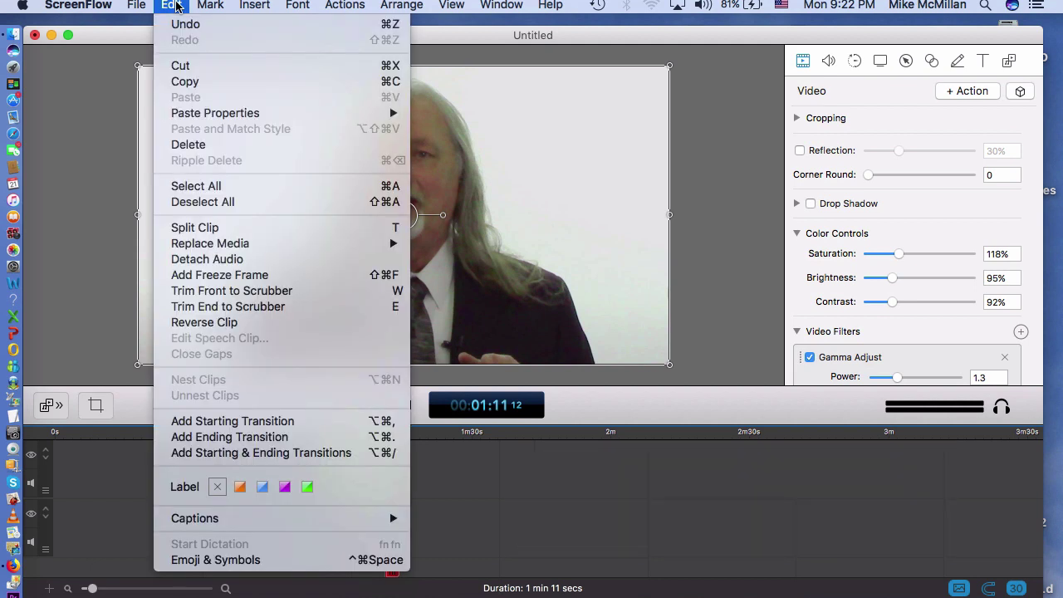
click(199, 260)
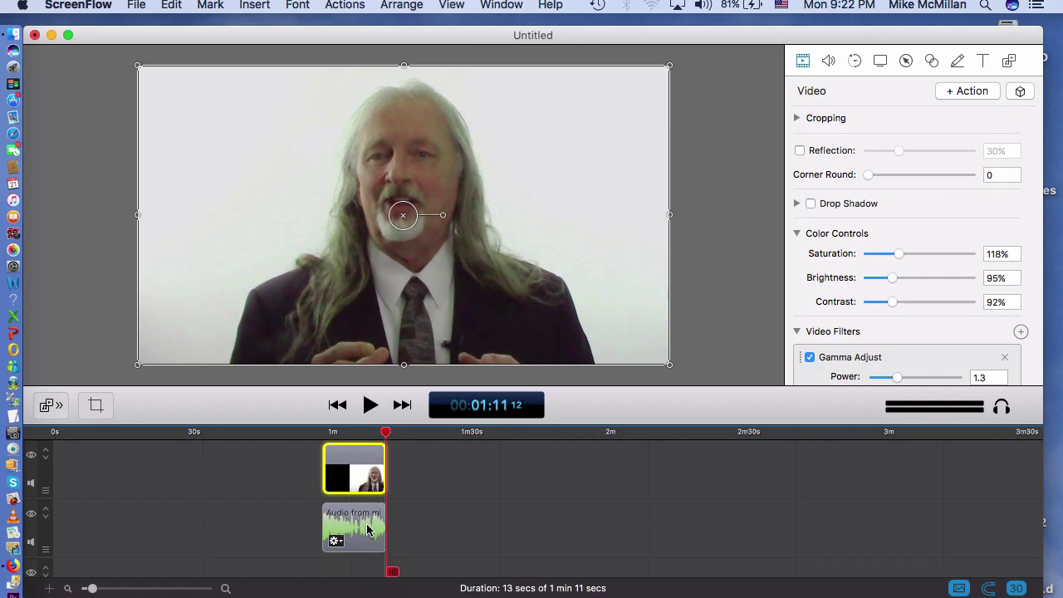
Step: Shift the detached audio clip to about 1m19s, preview the video and audio separately, and realign the audio beneath the mikkke.mp4 clip
drag(367, 530, 463, 521)
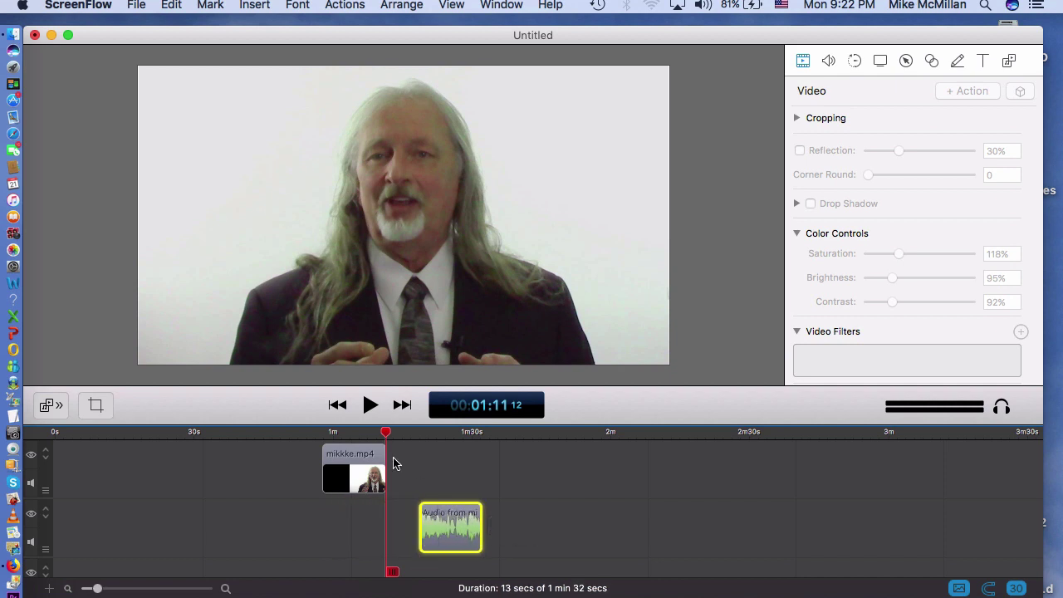
click(355, 440)
key(space)
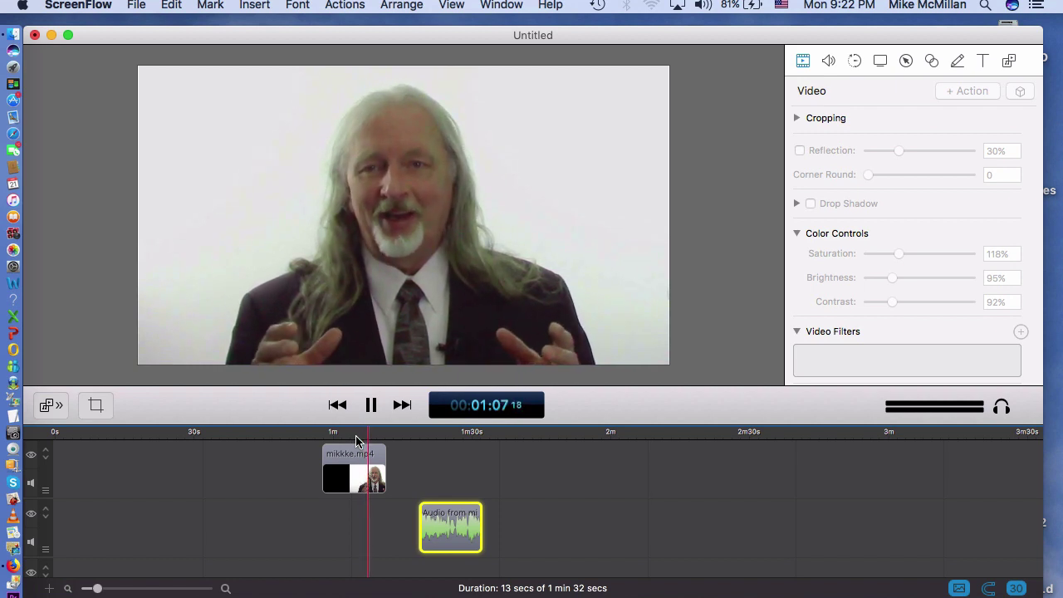
key(space)
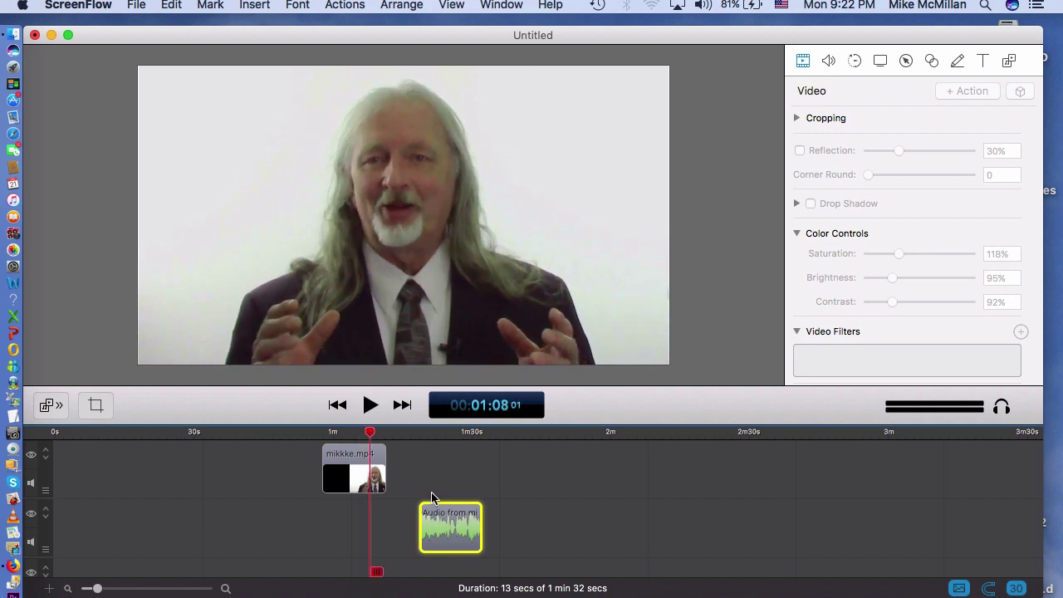
click(444, 435)
key(space)
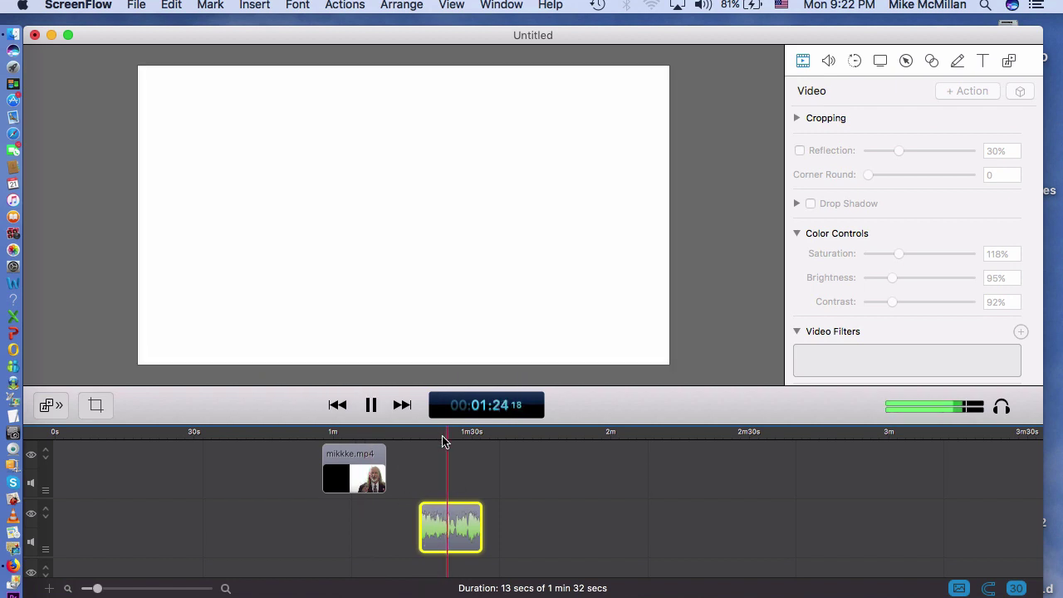
key(space)
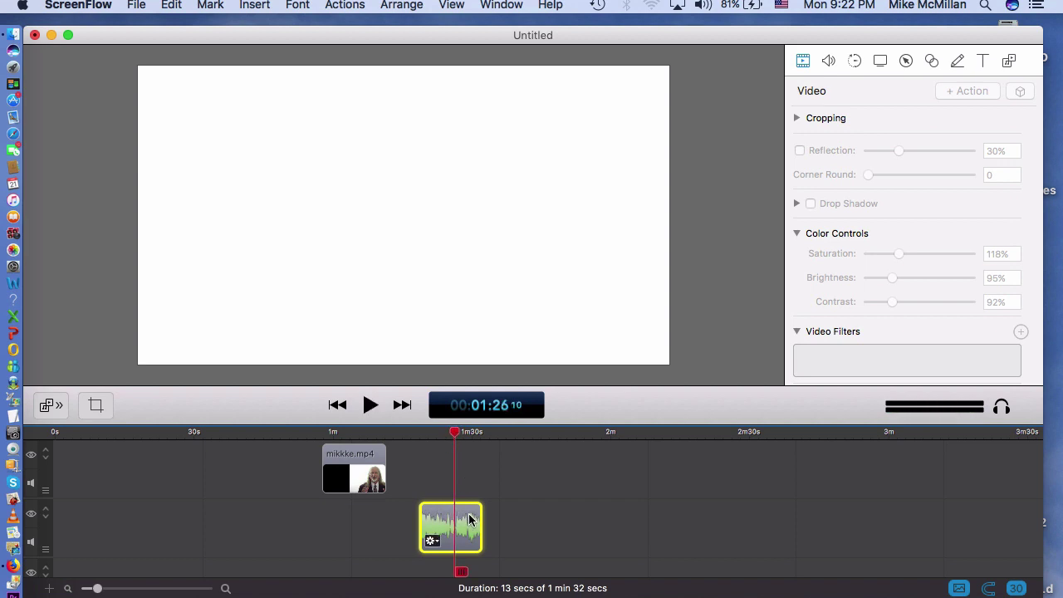
drag(469, 520, 372, 520)
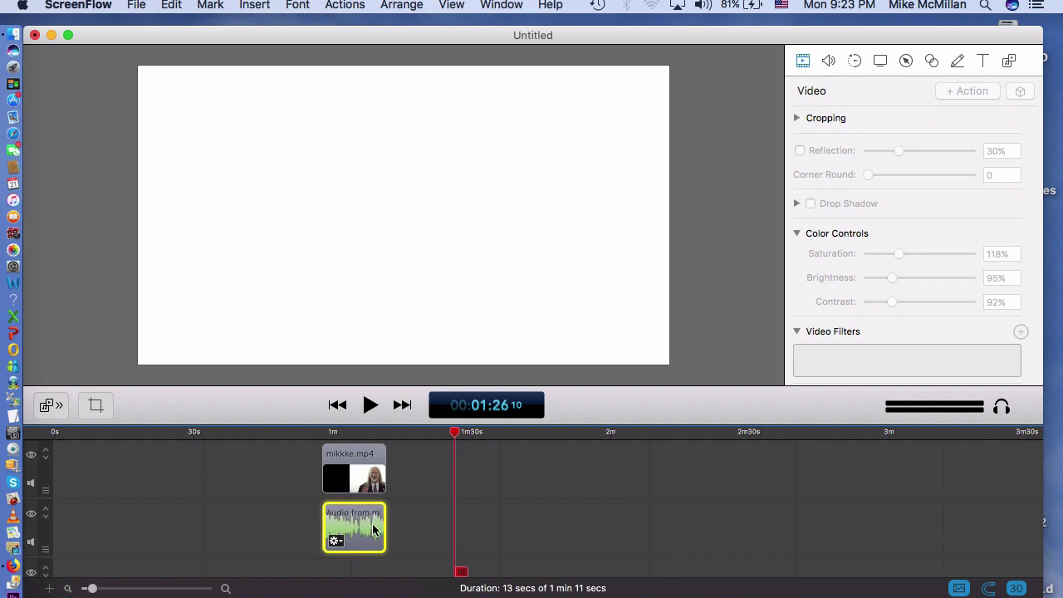
Step: Lower the detached audio clip's volume to 26% and preview it from about 00:01:06
click(829, 61)
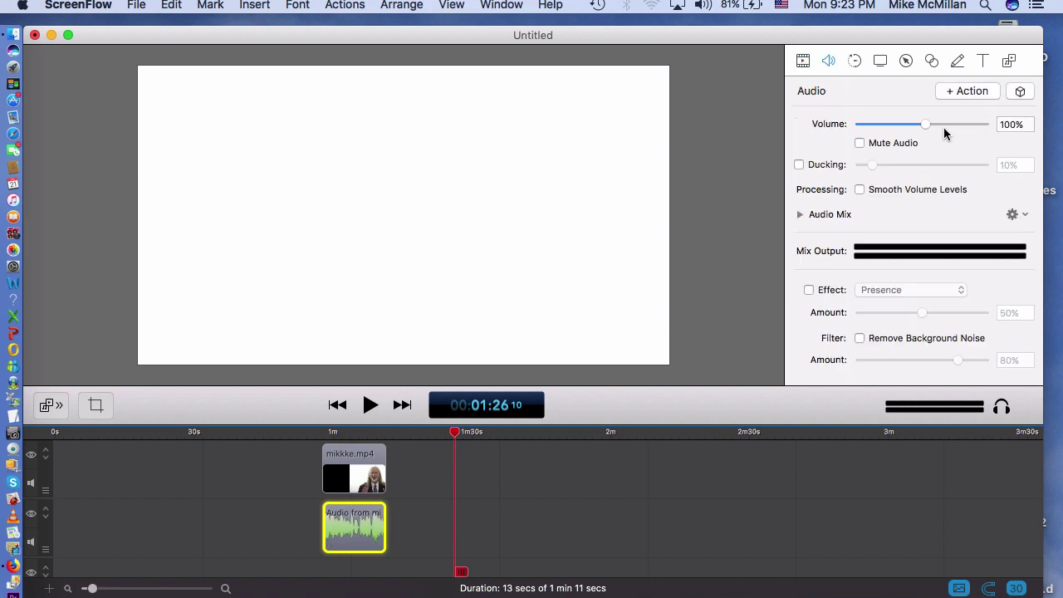
drag(923, 125, 876, 127)
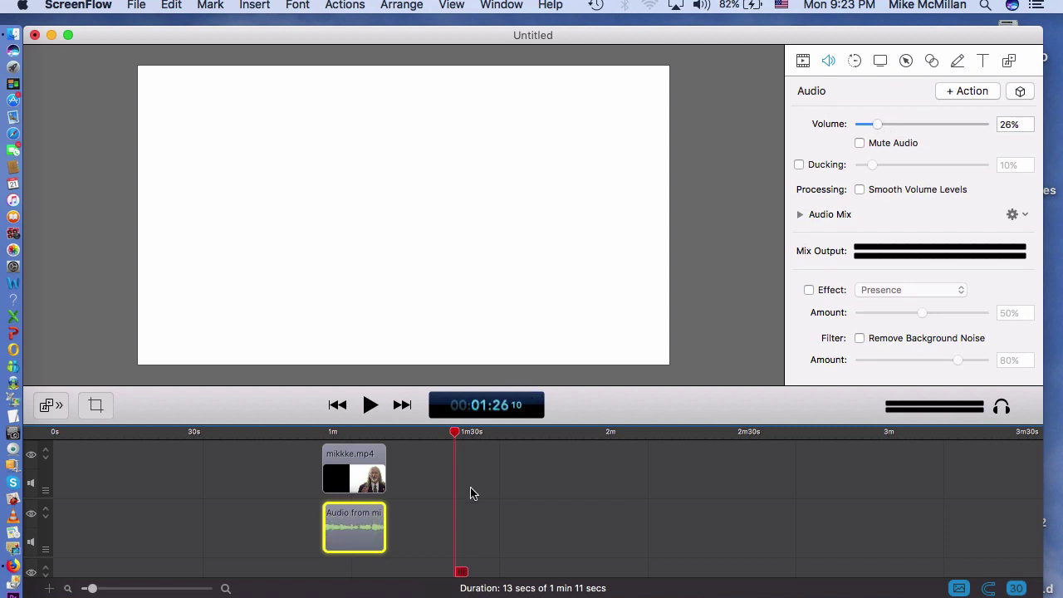
click(361, 437)
key(space)
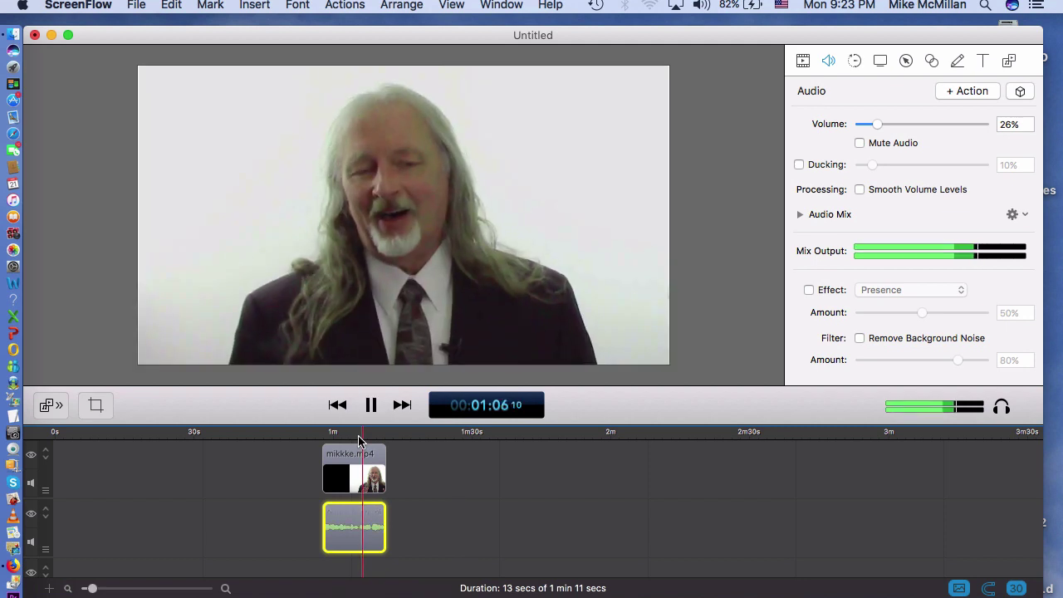
key(space)
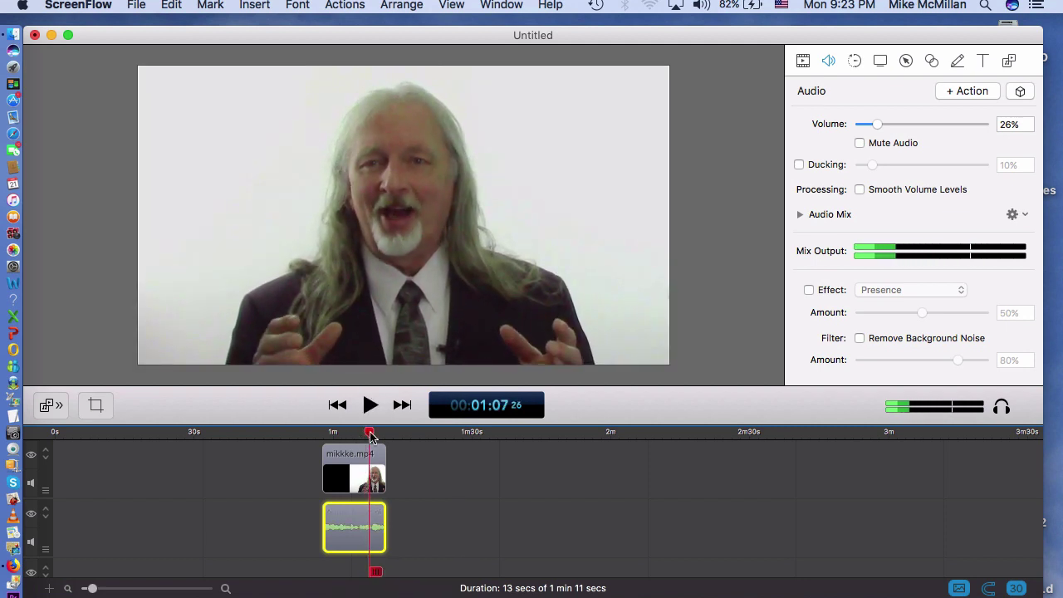
Step: Raise the detached audio clip's volume to 190% and then to 300%, and preview it from about 00:01:01
drag(877, 124, 1007, 124)
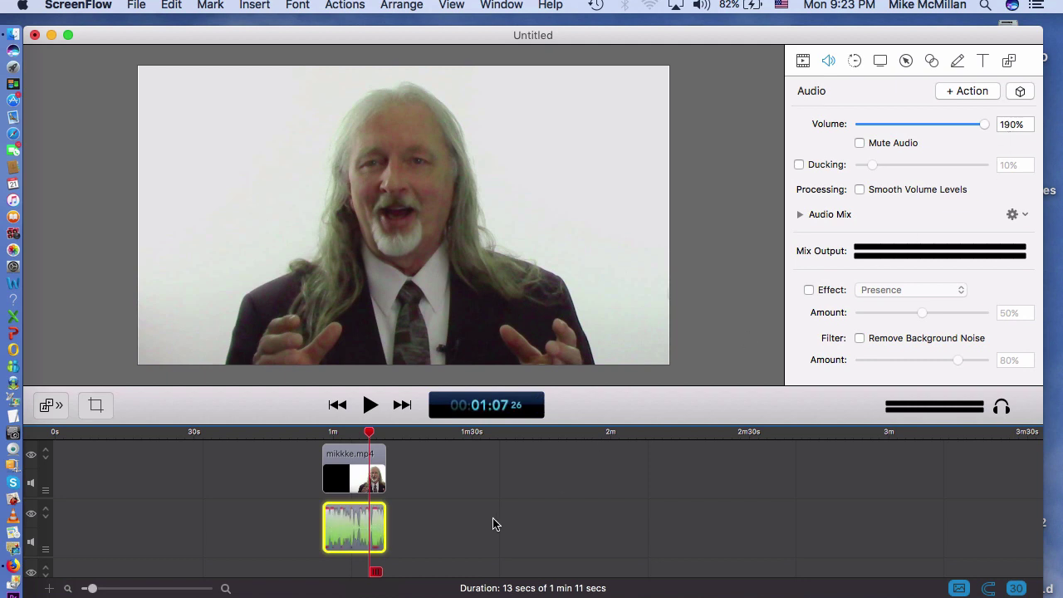
click(1009, 124)
text(300)
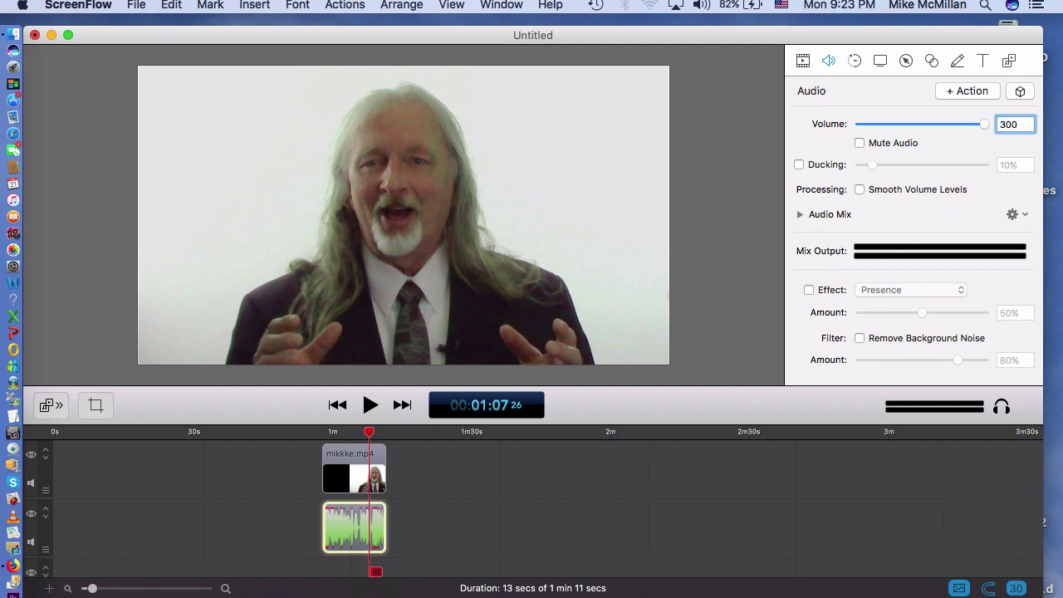
key(Return)
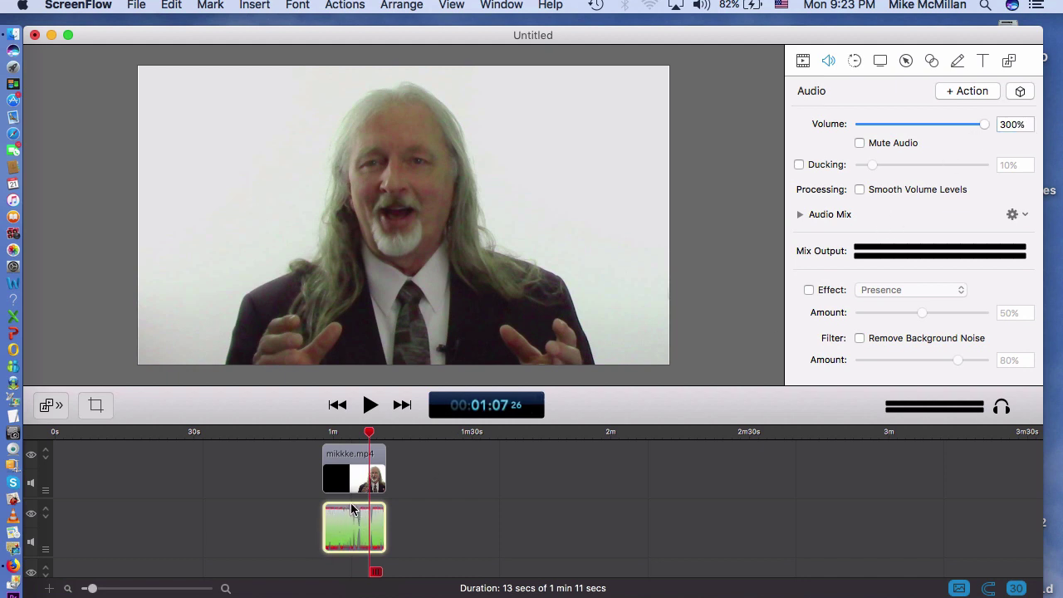
click(340, 433)
key(space)
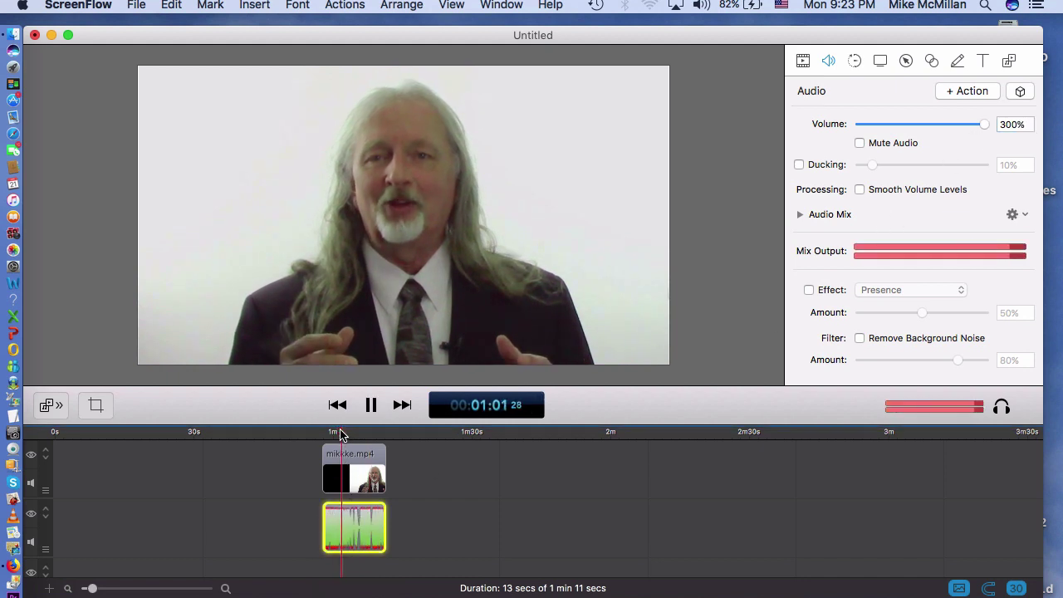
key(space)
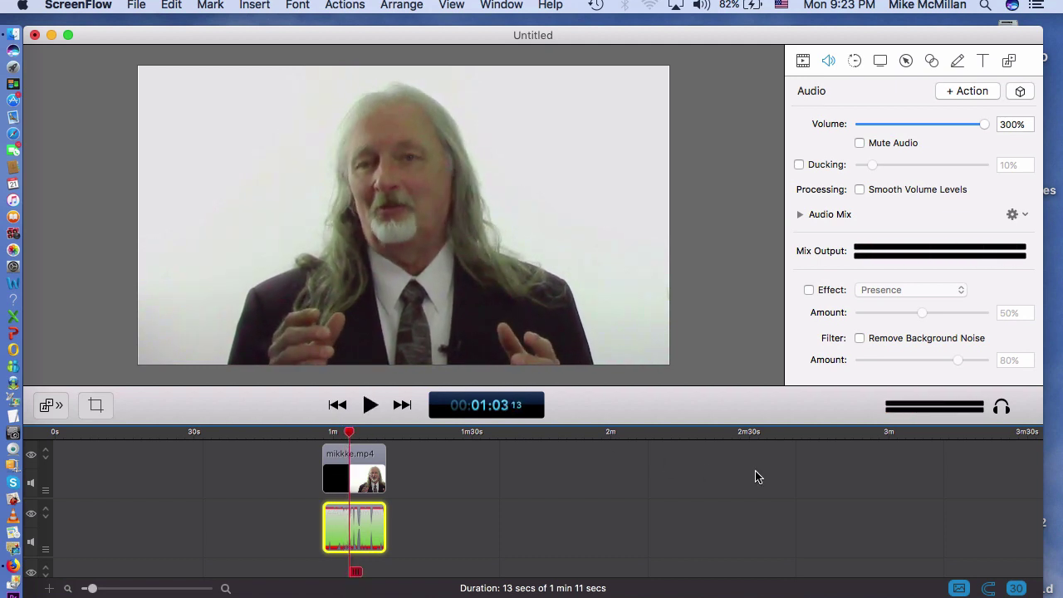
Step: Set the detached audio clip's volume to 96% and preview it from about 00:01:03
drag(988, 123, 924, 133)
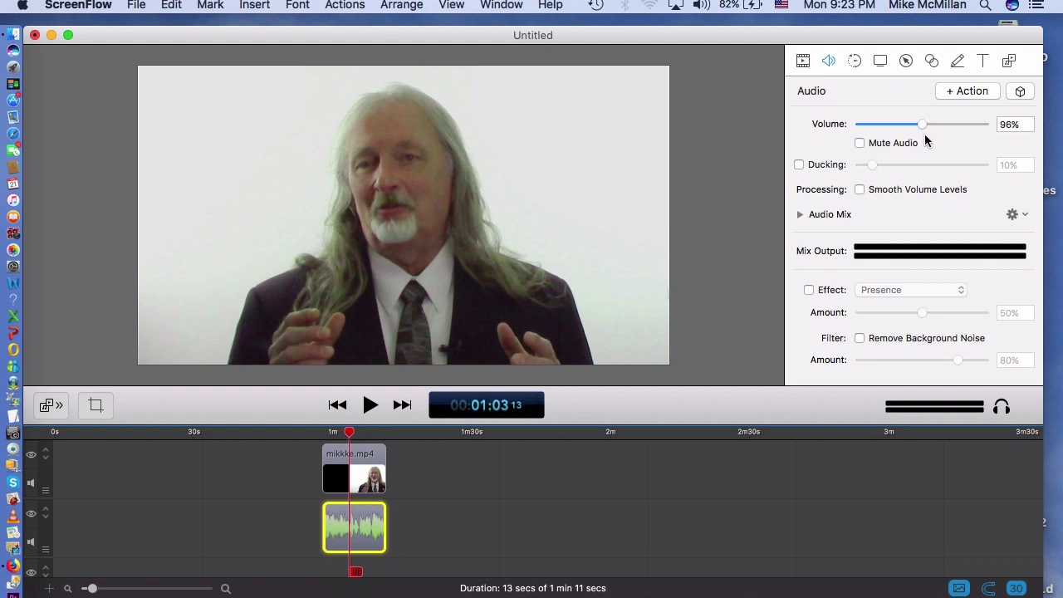
key(space)
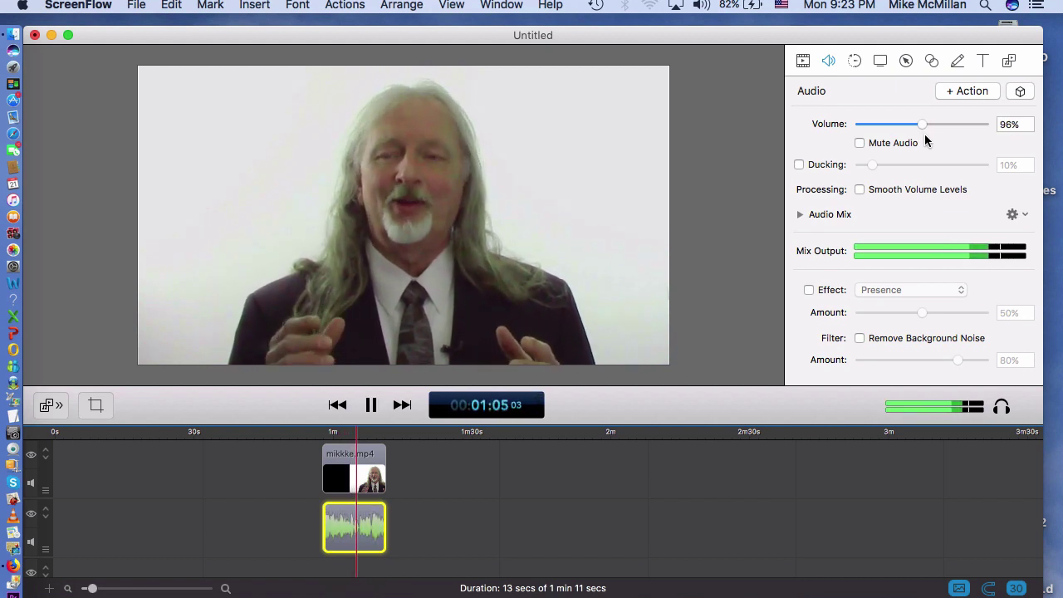
key(space)
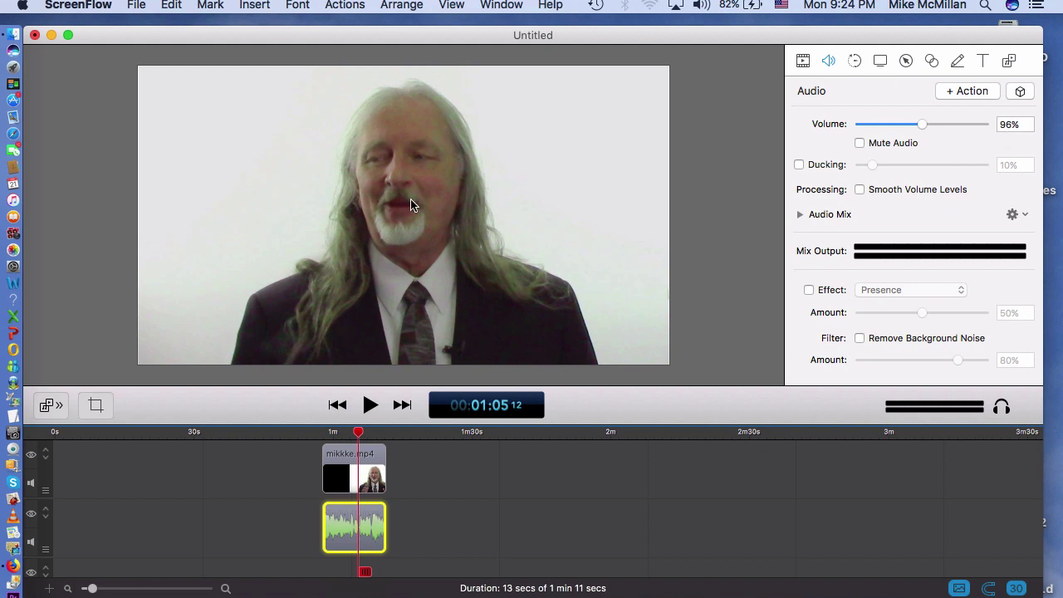
Step: Scale the mikkke.mp4 video down to about two-thirds of the canvas width, anchored at the canvas's lower-right corner, and keep it selected
click(281, 176)
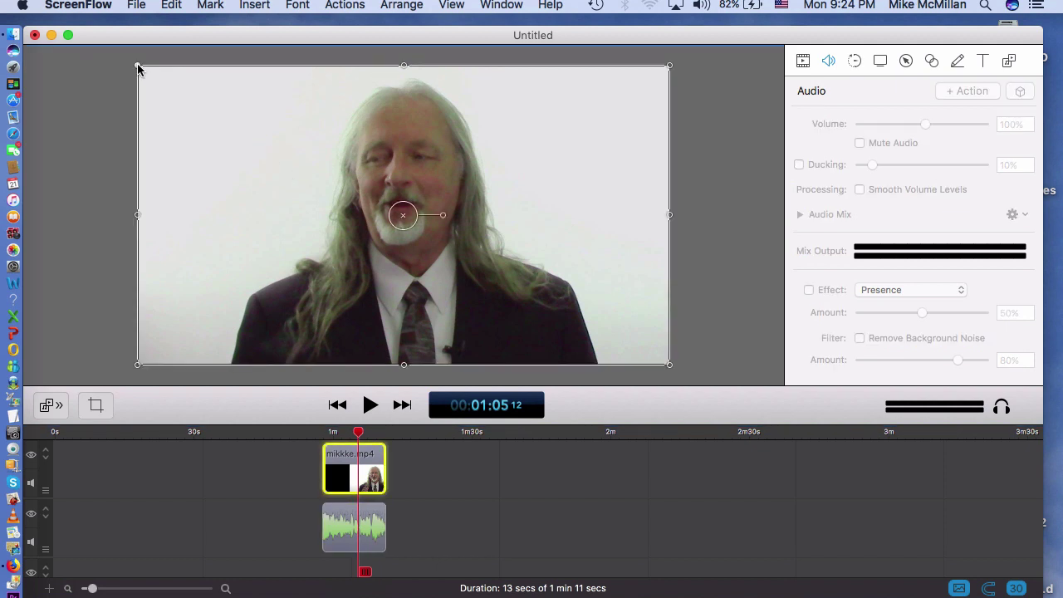
drag(138, 70, 365, 145)
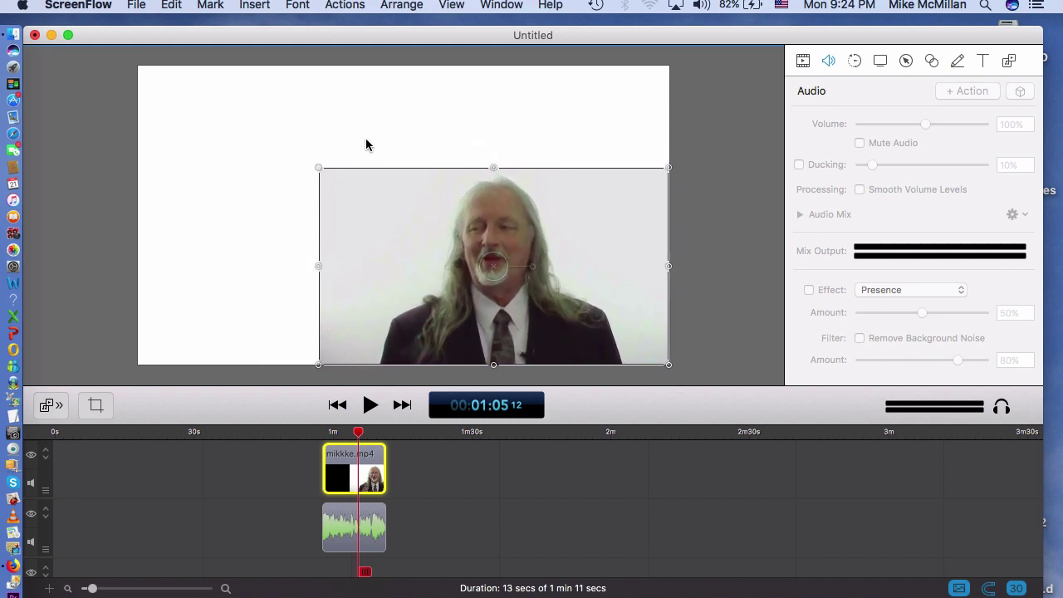
click(730, 186)
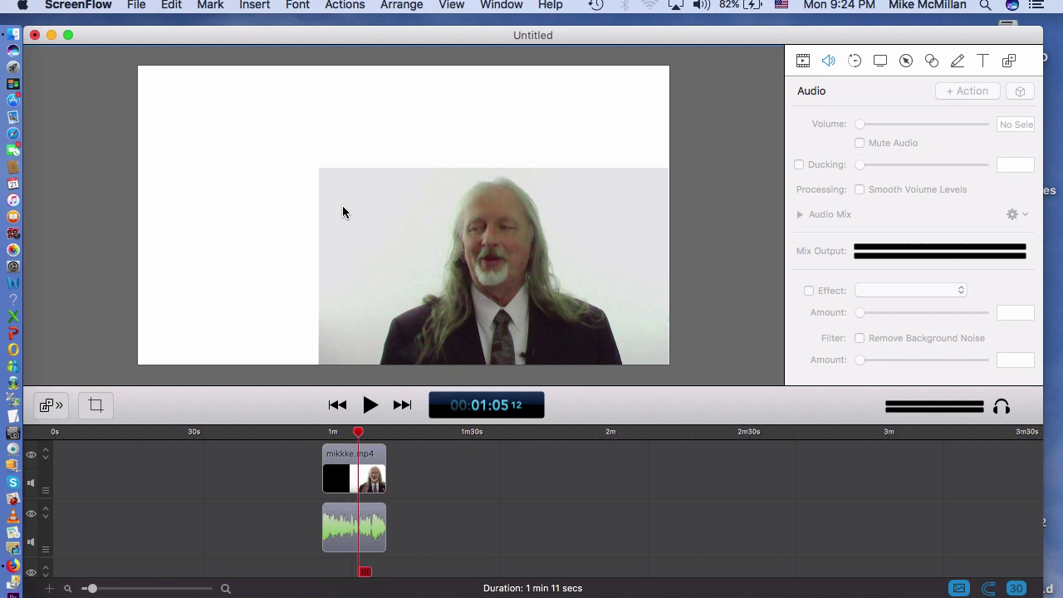
click(505, 245)
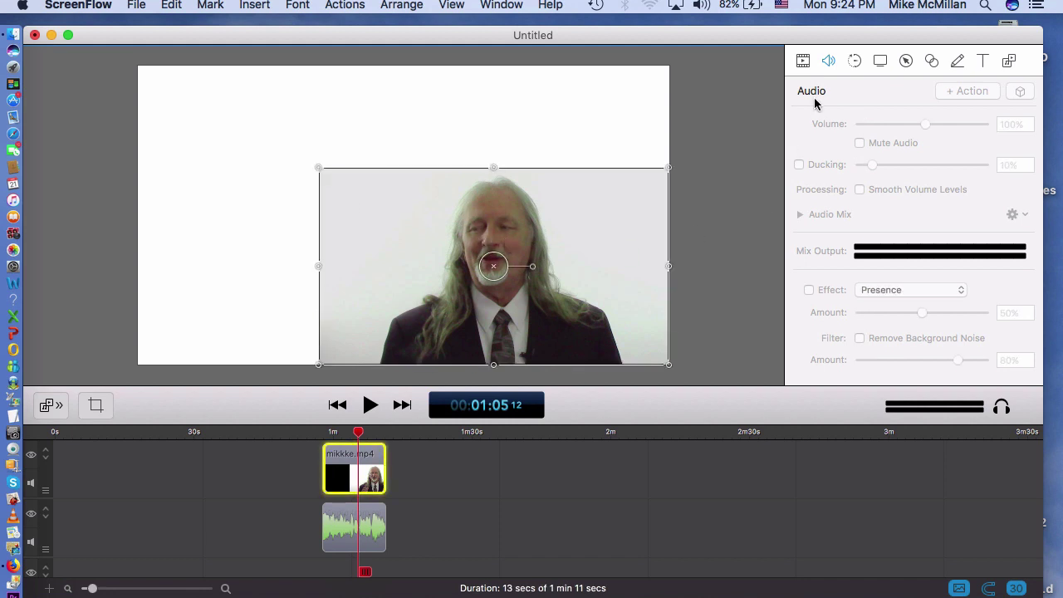
Step: Set the mikkke.mp4 video's brightness to 116% in its color controls and deselect the clip
click(804, 65)
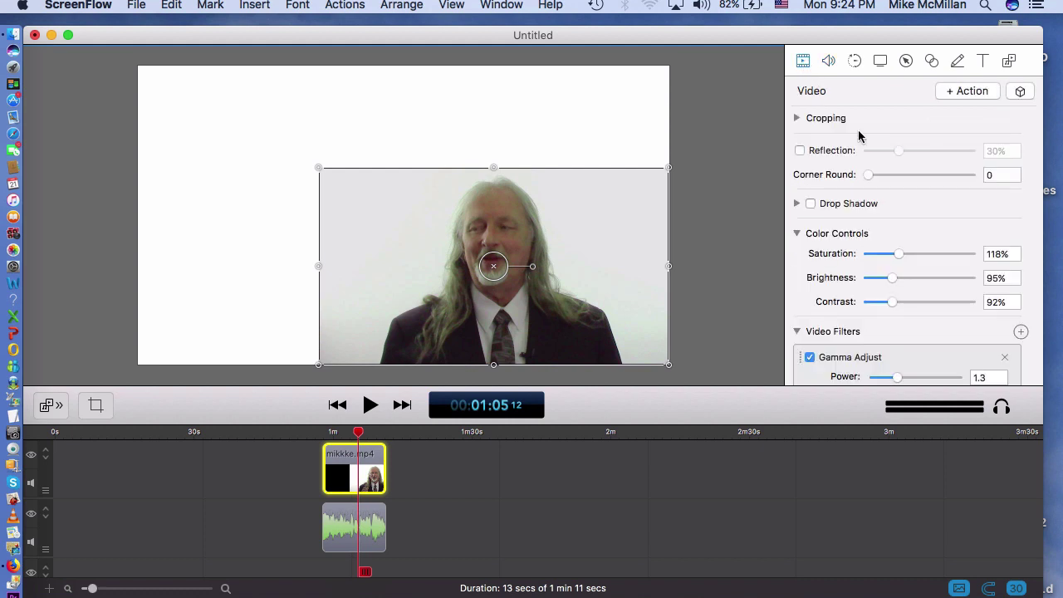
scroll(917, 263, down, 5)
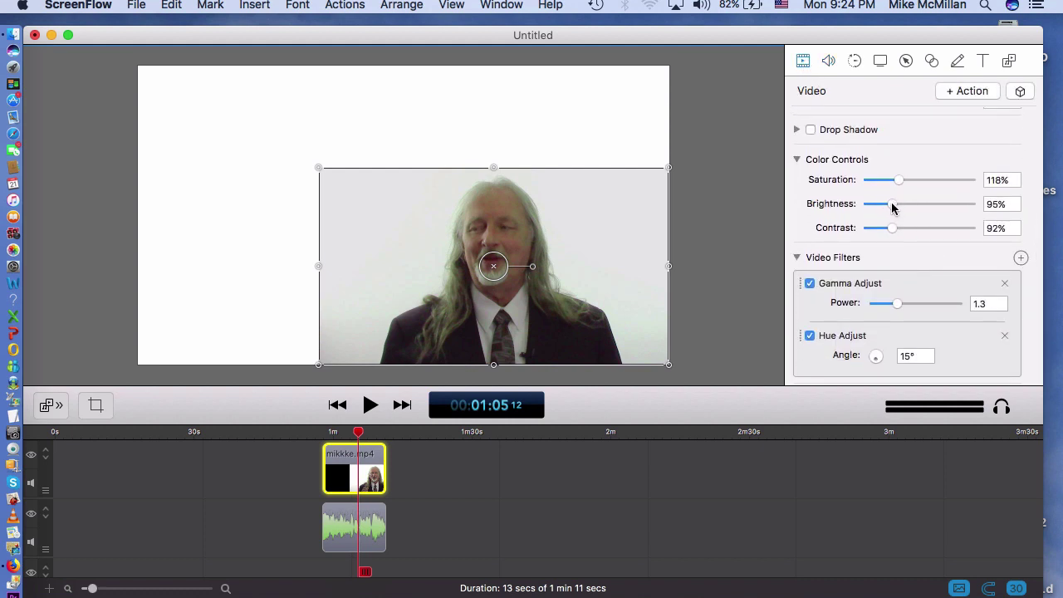
drag(892, 207, 897, 209)
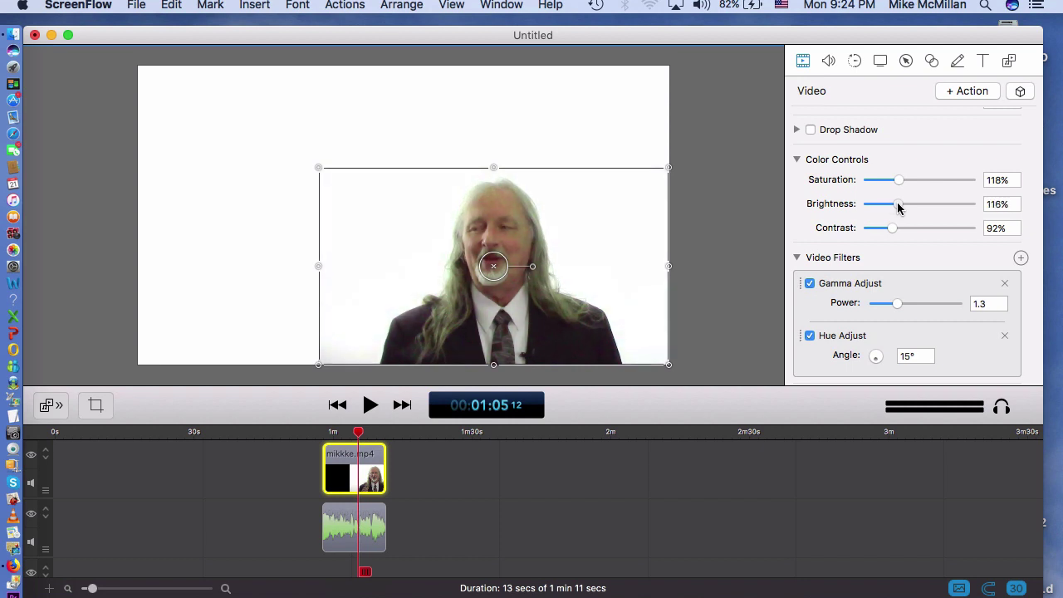
click(721, 284)
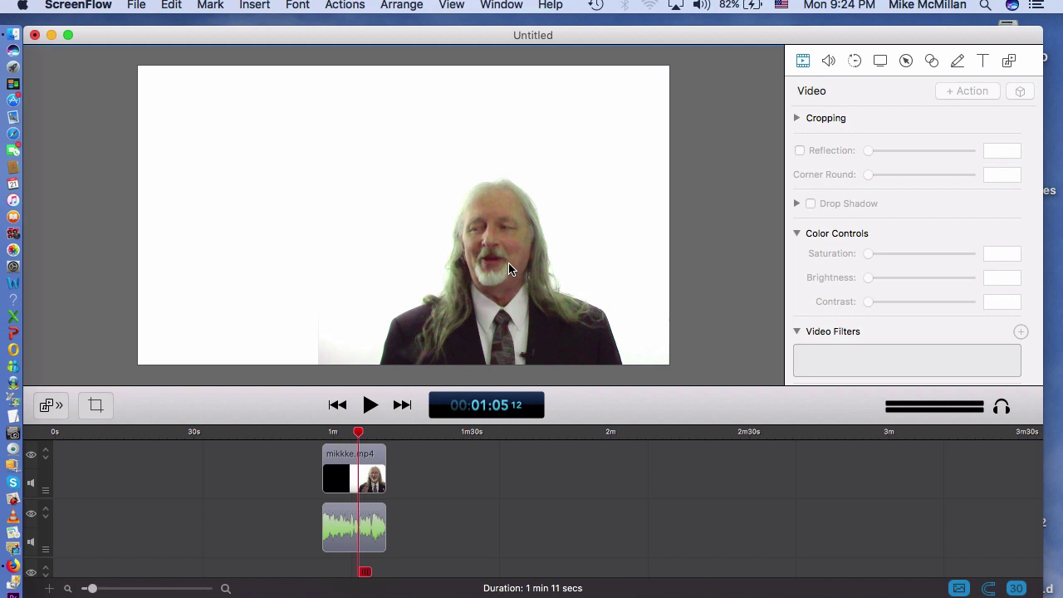
Step: Shrink the video to a small thumbnail in the canvas's lower-right corner and add a video motion action at 00:01:05
click(487, 248)
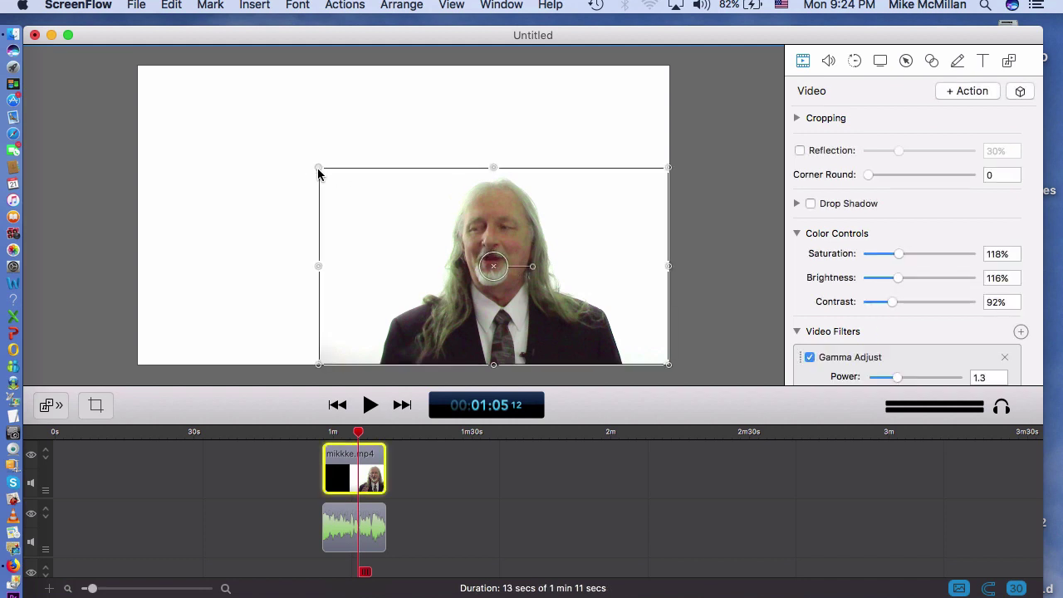
drag(318, 170, 617, 328)
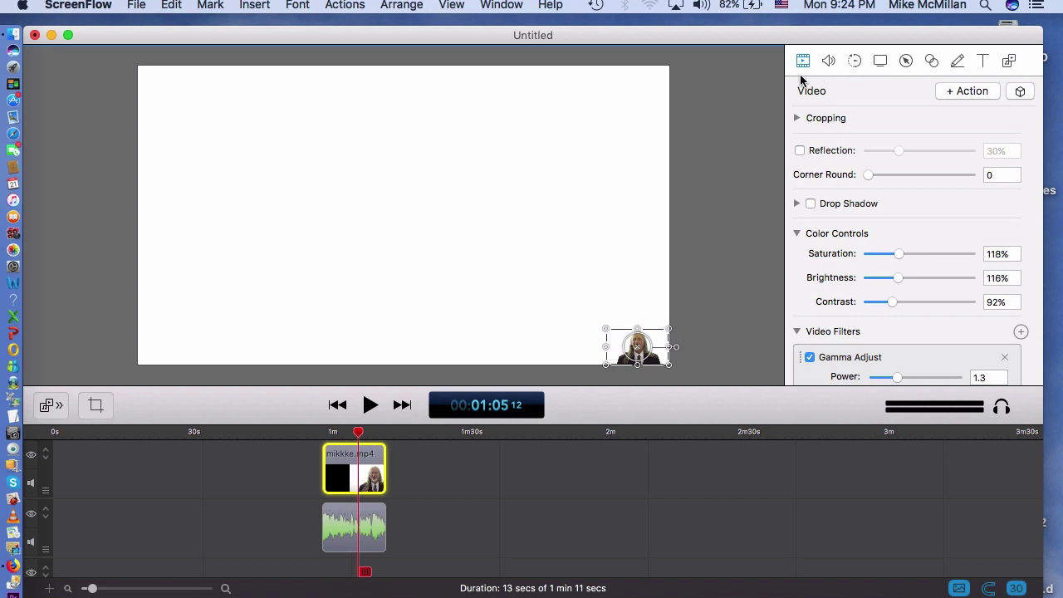
click(855, 61)
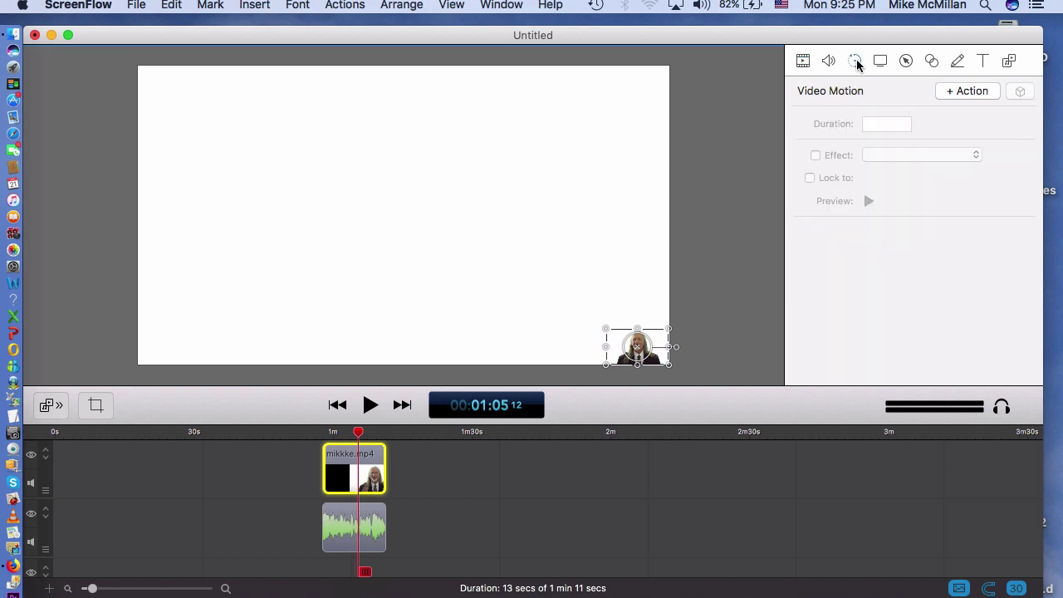
click(974, 93)
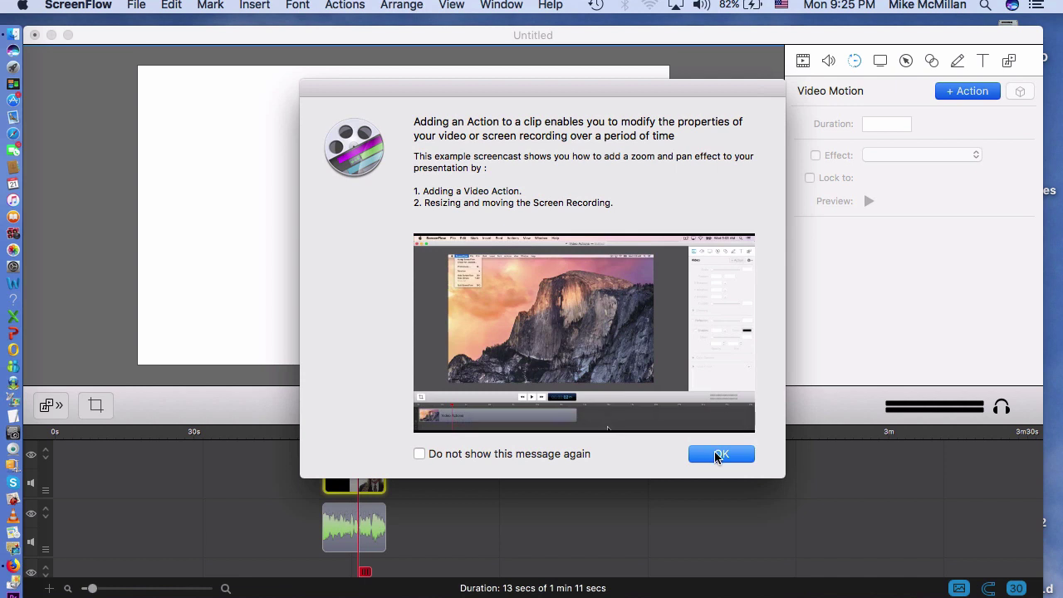
click(719, 454)
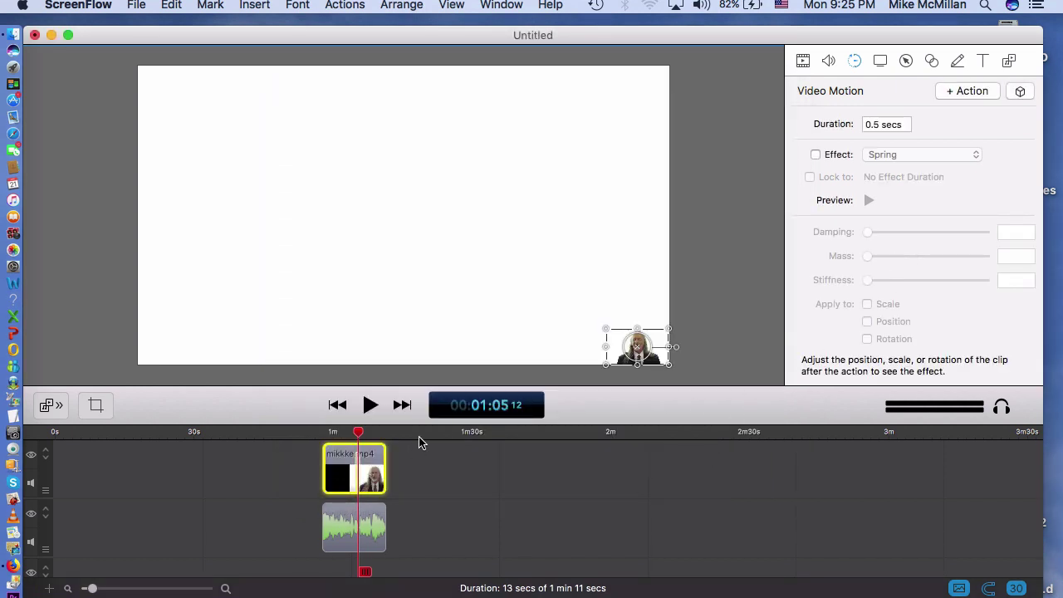
Step: Move the video and audio clips to start at about 31 seconds, and extend the motion action from the clip's start to 4.8 seconds
drag(93, 588, 120, 586)
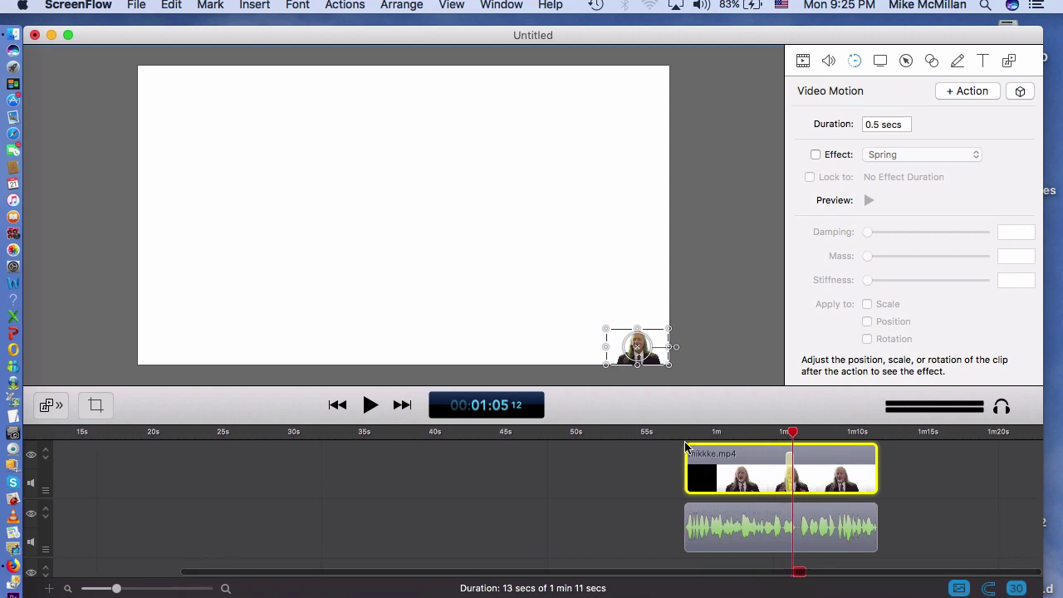
drag(675, 467, 361, 513)
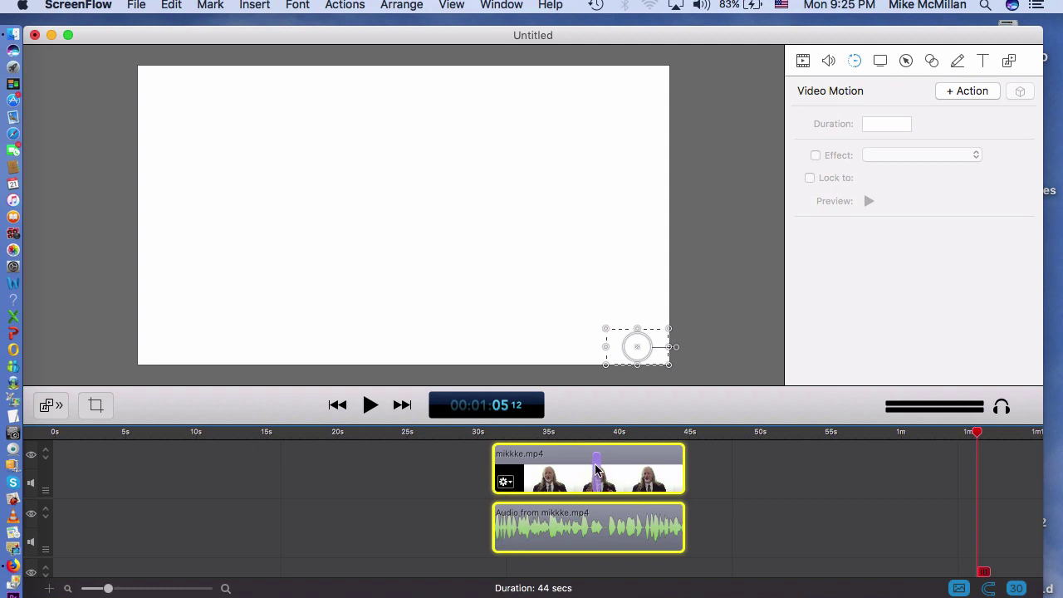
drag(595, 470, 501, 470)
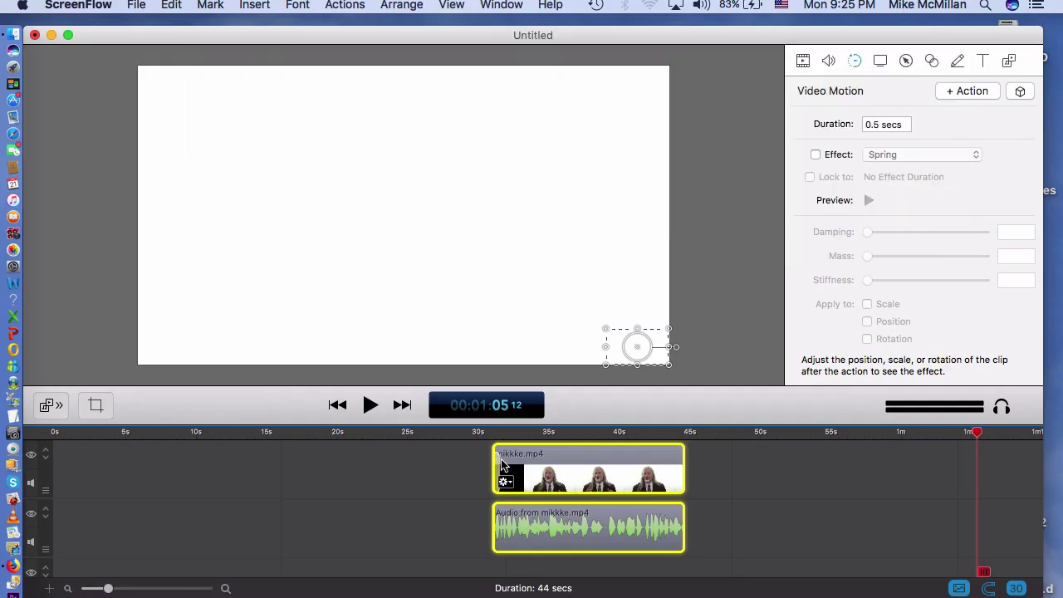
drag(497, 463, 558, 461)
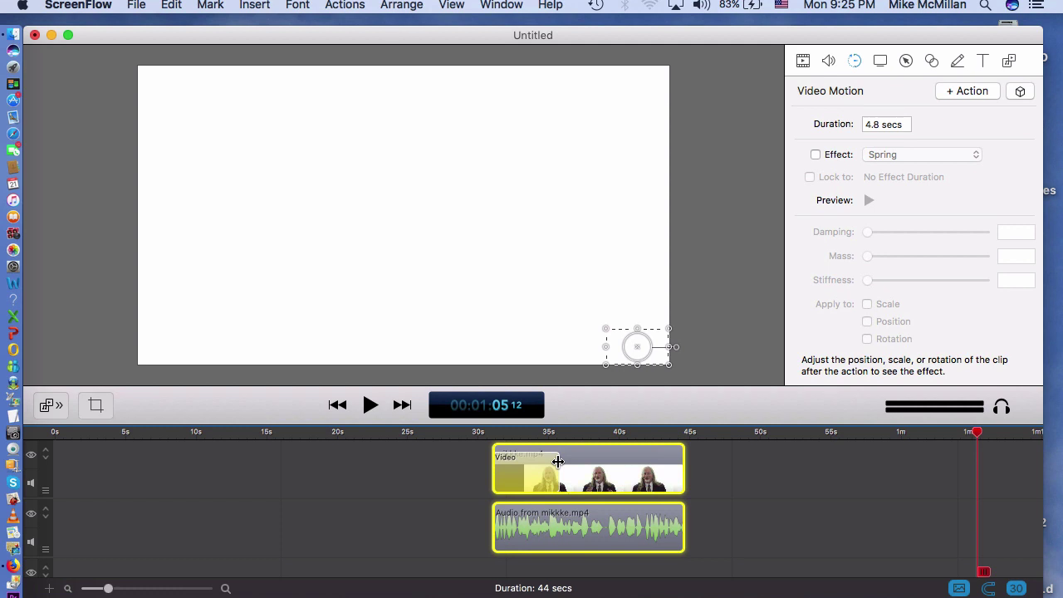
Step: Place the small video just outside the canvas's lower-right corner both at the clip's end and at its start, before the motion action
key(End)
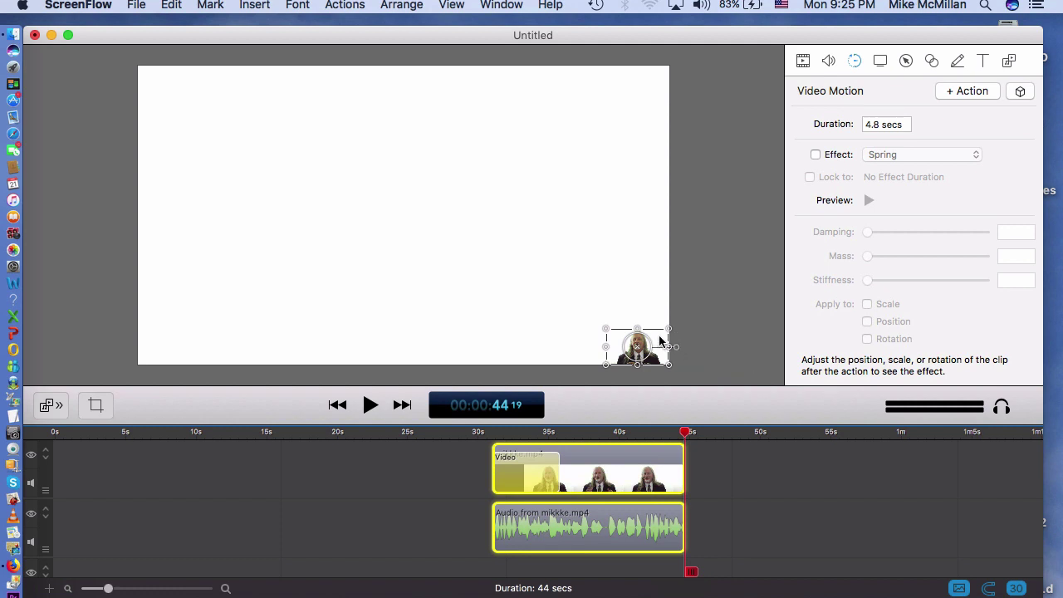
drag(664, 342, 731, 343)
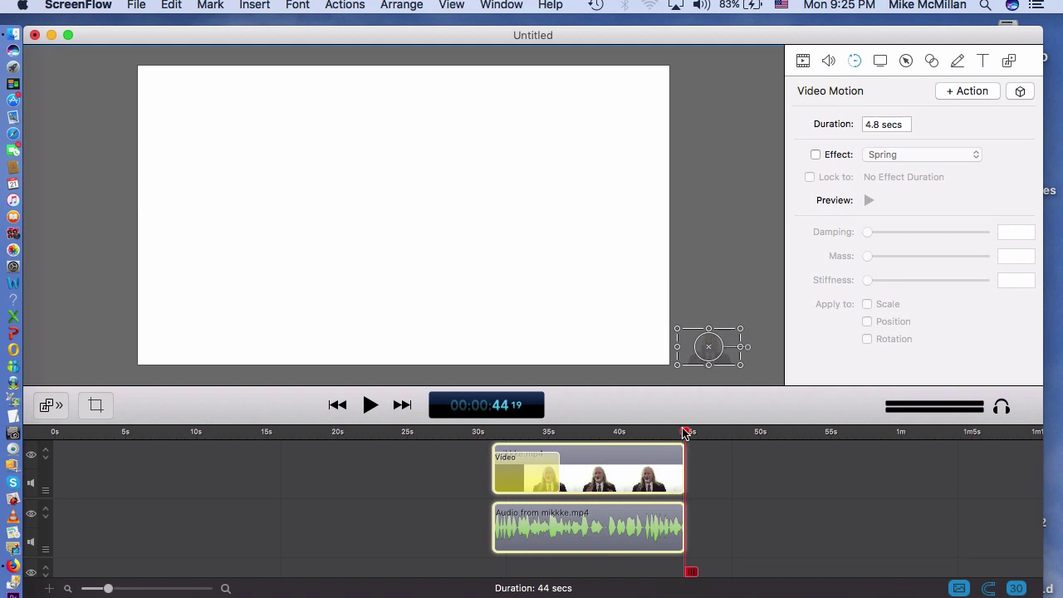
drag(685, 433, 491, 442)
click(616, 334)
drag(616, 334, 713, 366)
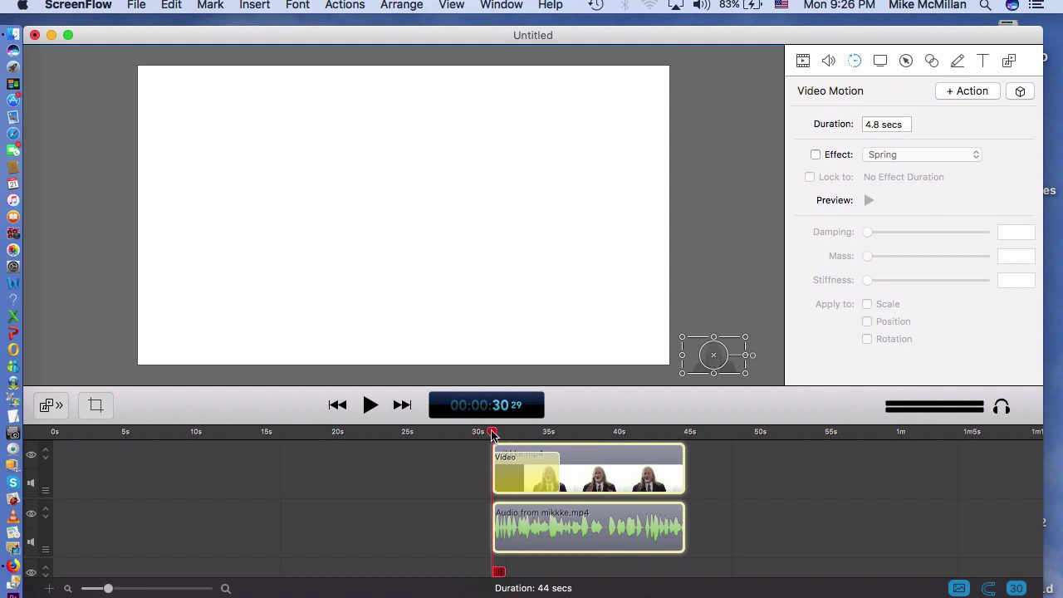
Step: At the motion action's end, enlarge the video to just over half the canvas width and align it with the canvas's lower-right corner
drag(492, 438, 558, 440)
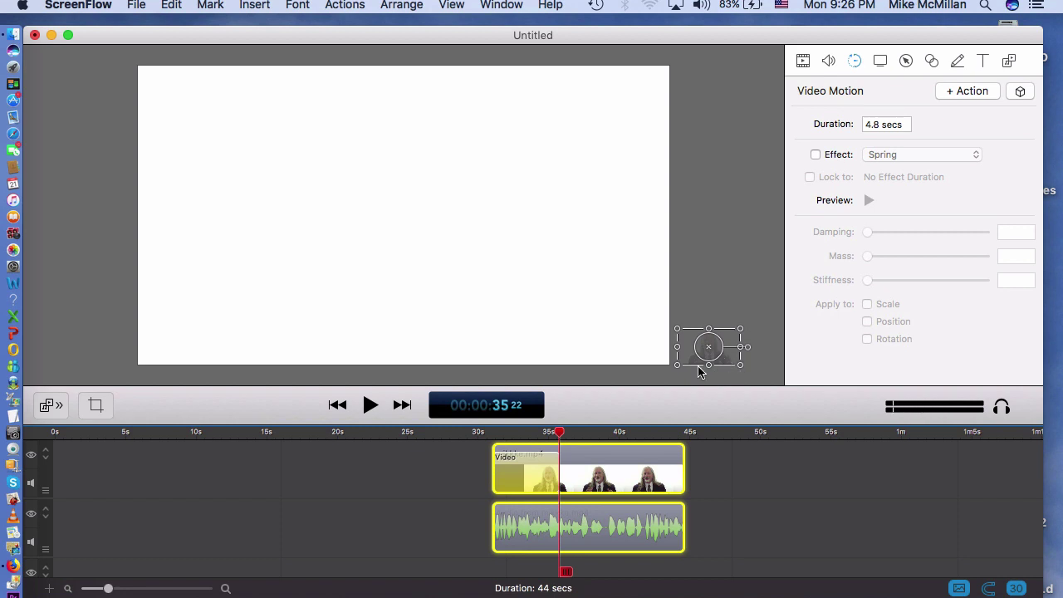
drag(690, 364, 332, 173)
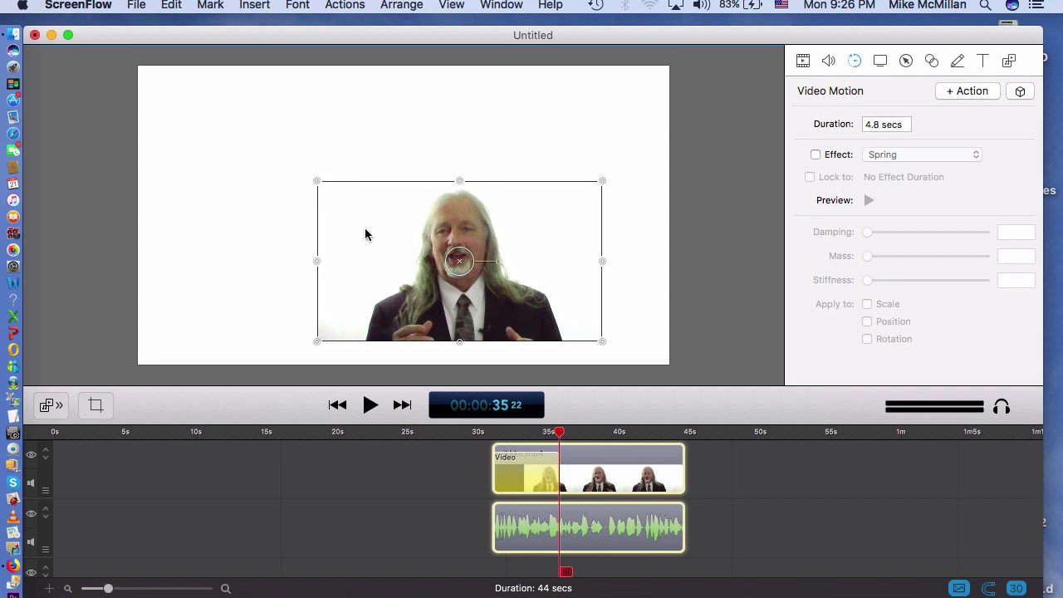
mouse_move(362, 235)
mouse_down()
mouse_move(401, 238)
mouse_move(429, 257)
mouse_up()
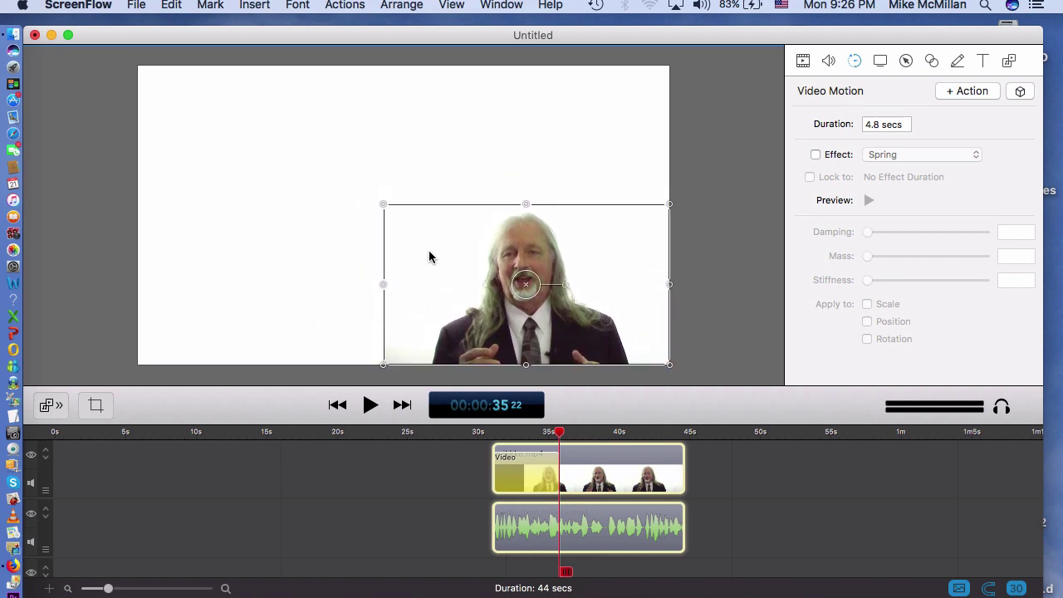
click(736, 293)
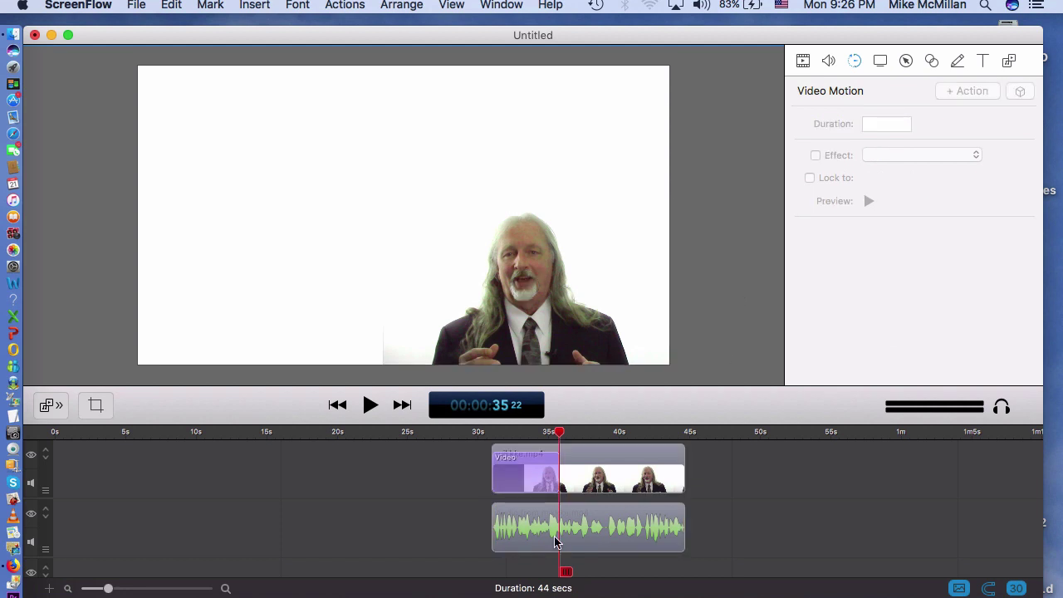
Step: Preview the motion action twice, from about 28 seconds and from about 30 seconds on the timeline
drag(559, 435, 449, 446)
key(space)
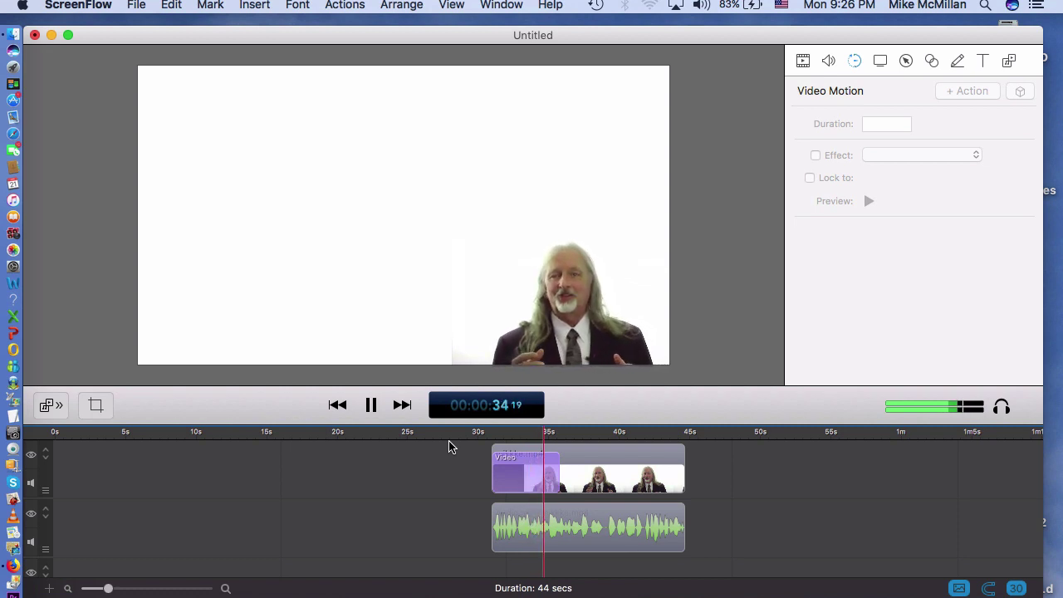
key(space)
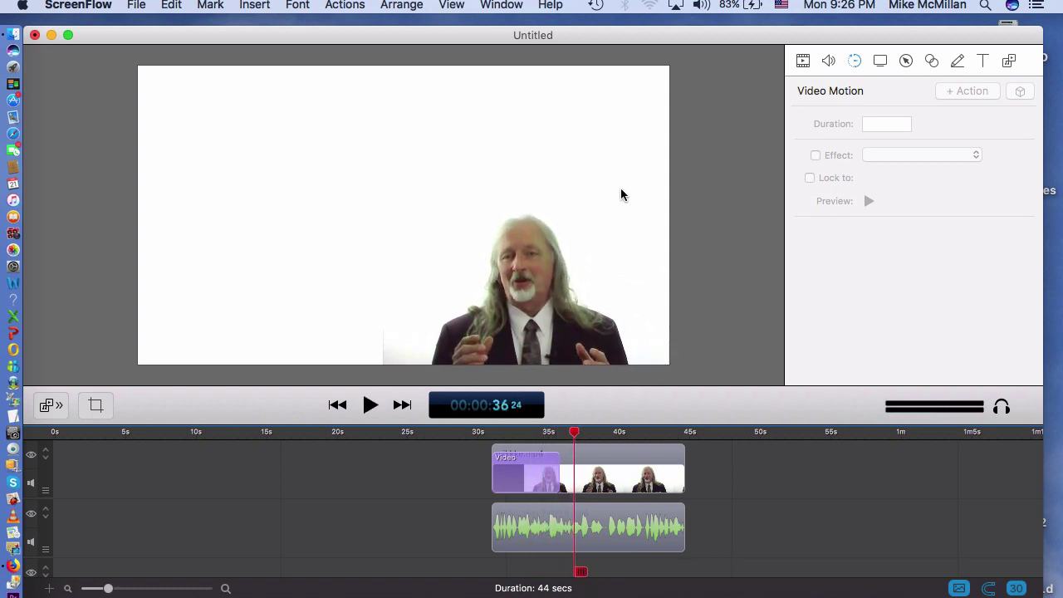
click(479, 432)
key(space)
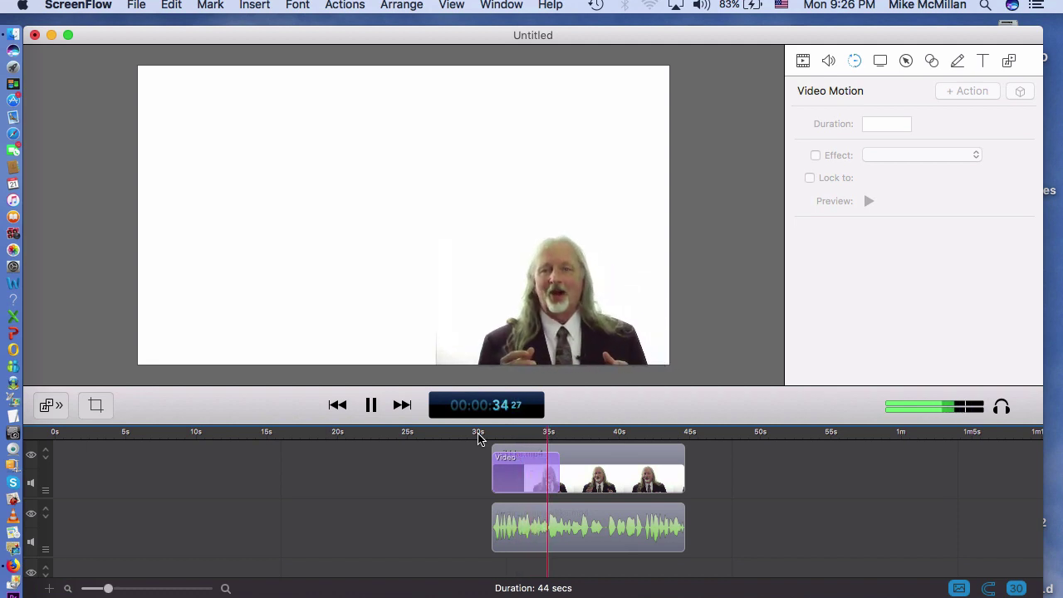
key(space)
Step: Shorten the motion action to 2.1 seconds and preview it from about 30 seconds
drag(557, 463, 521, 476)
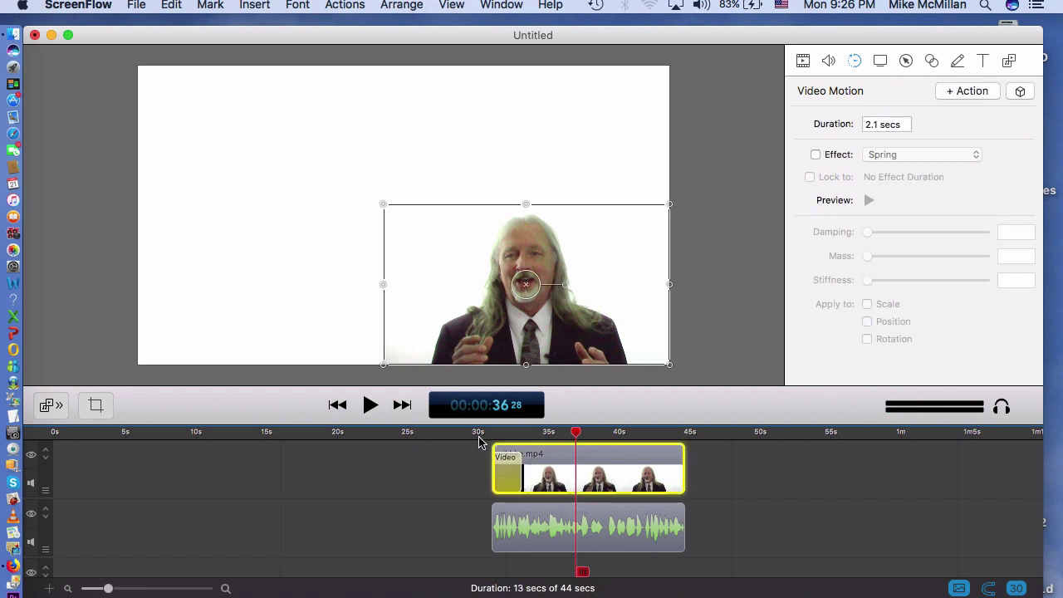
click(461, 488)
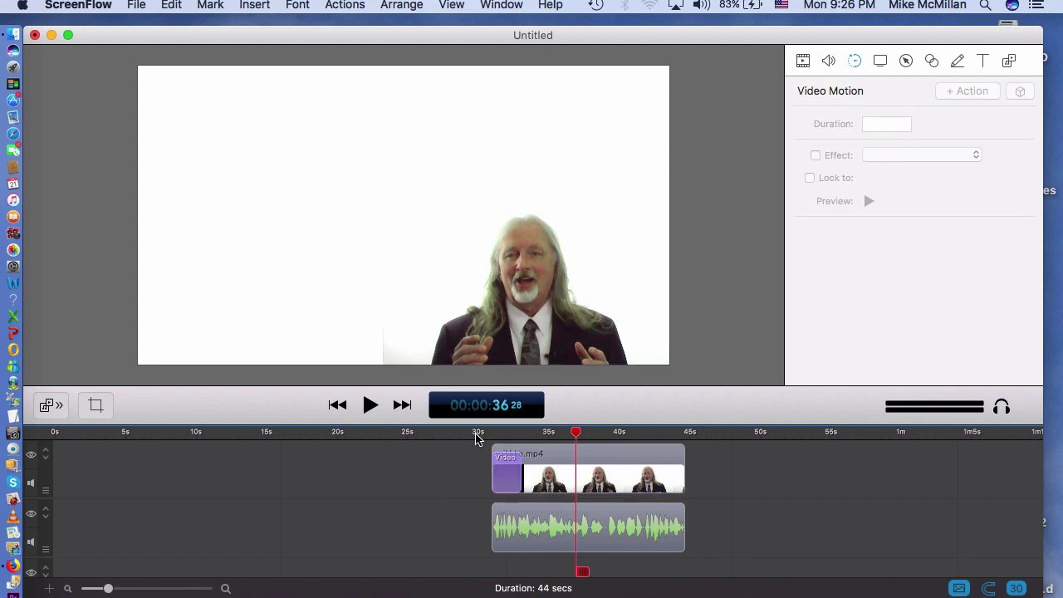
click(476, 434)
key(space)
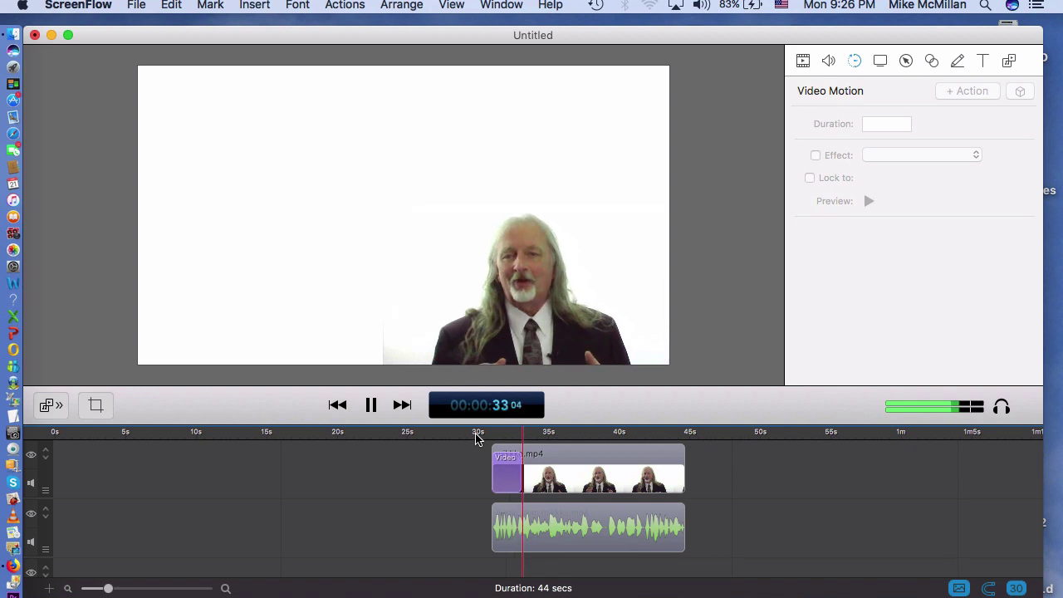
key(space)
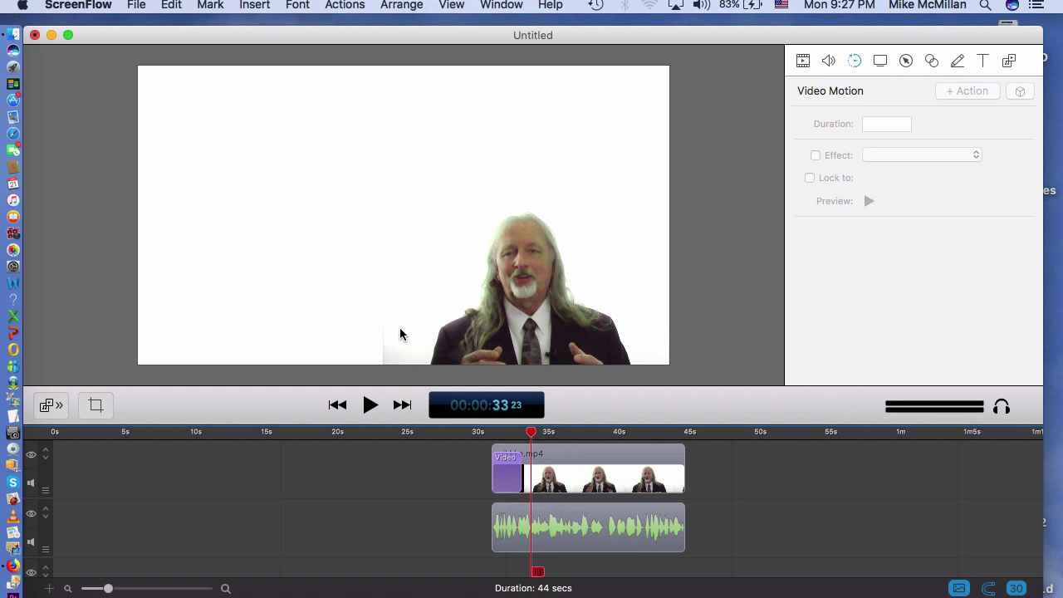
Step: Crop the empty background off the video's left side up to the speaker's shoulder, and deselect the clip
click(529, 278)
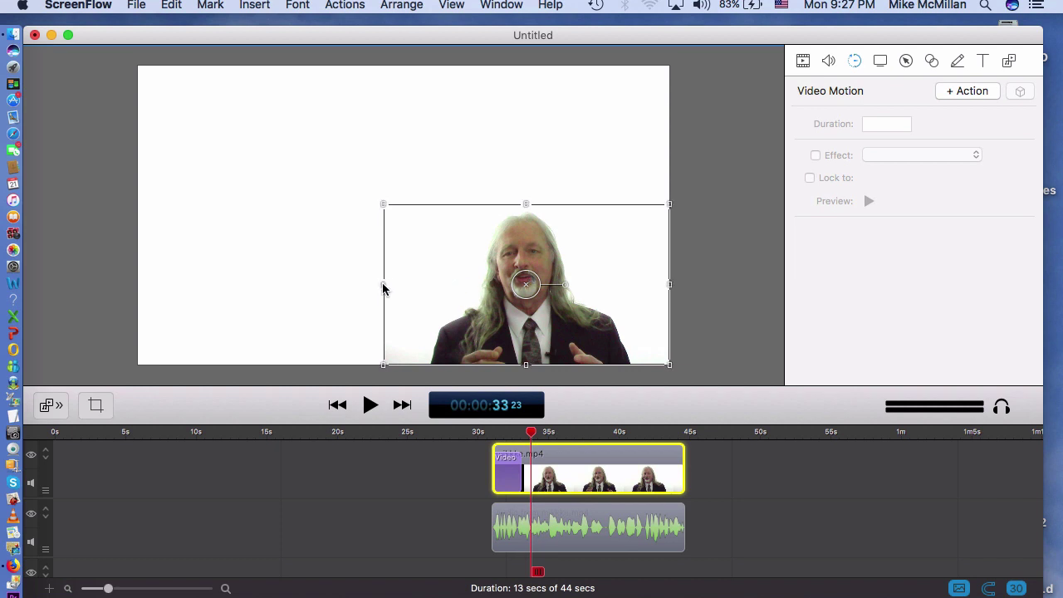
drag(383, 288, 426, 296)
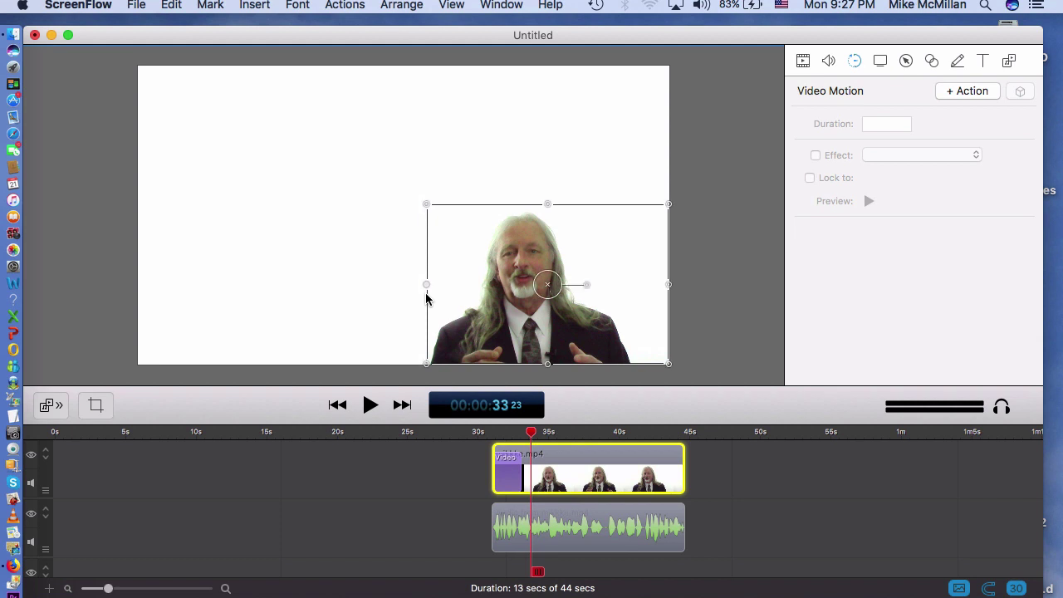
click(736, 279)
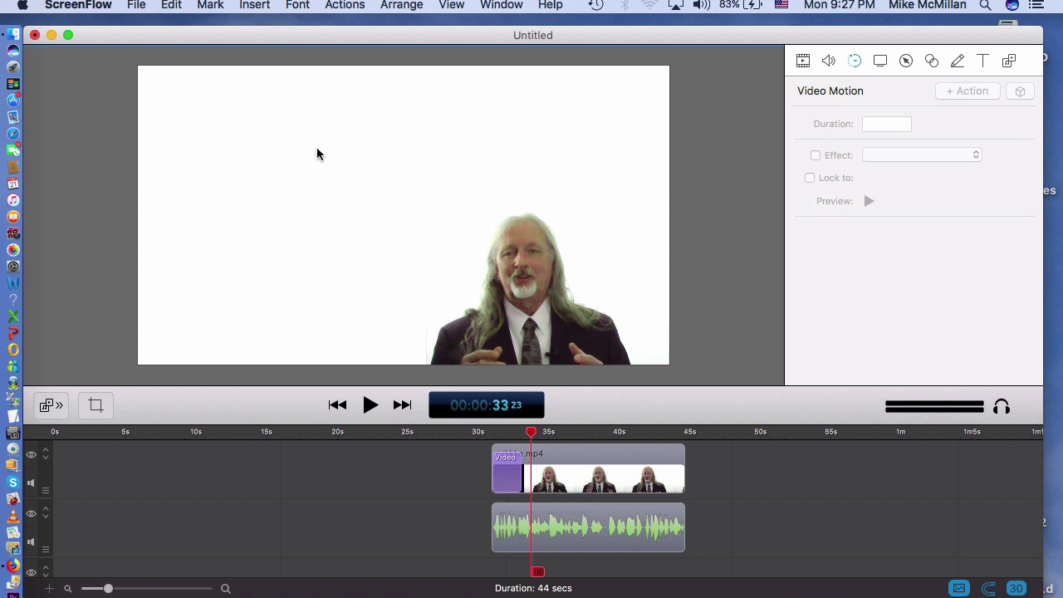
Step: Delete the motion action from the start of the mikkke.mp4 clip
click(531, 270)
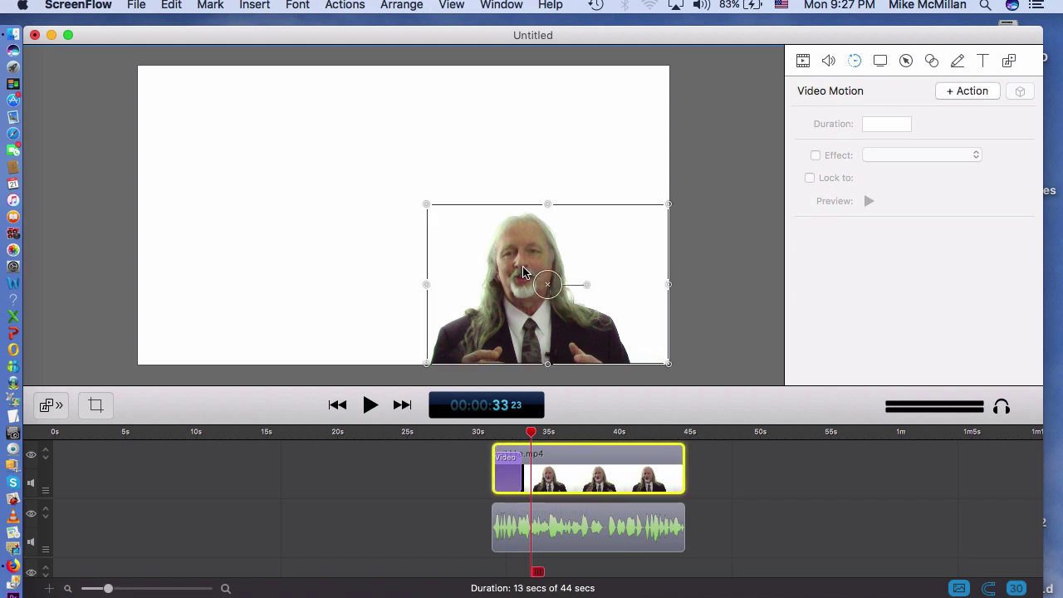
click(503, 483)
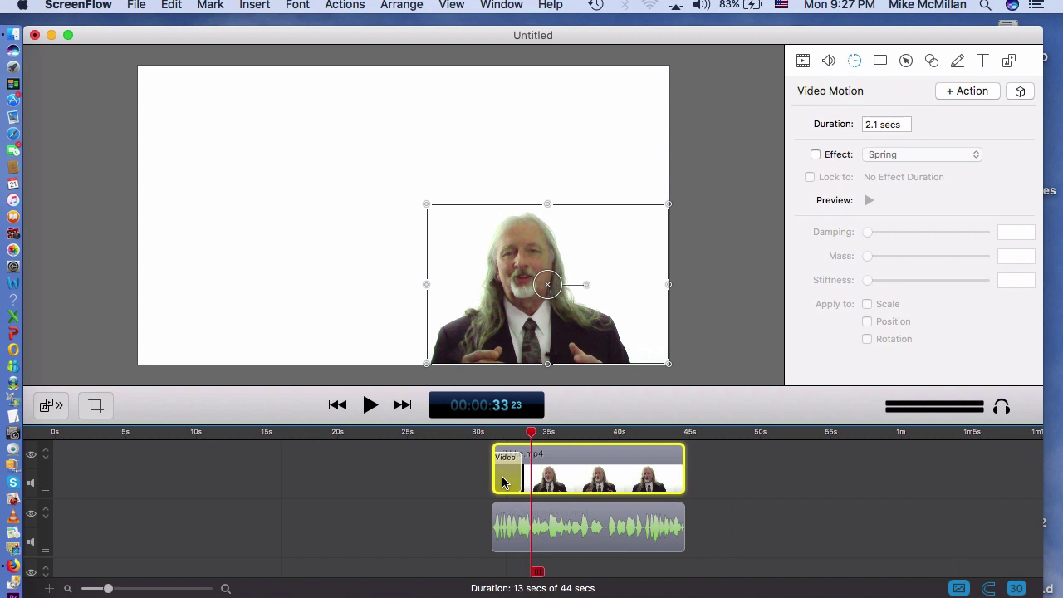
key(Delete)
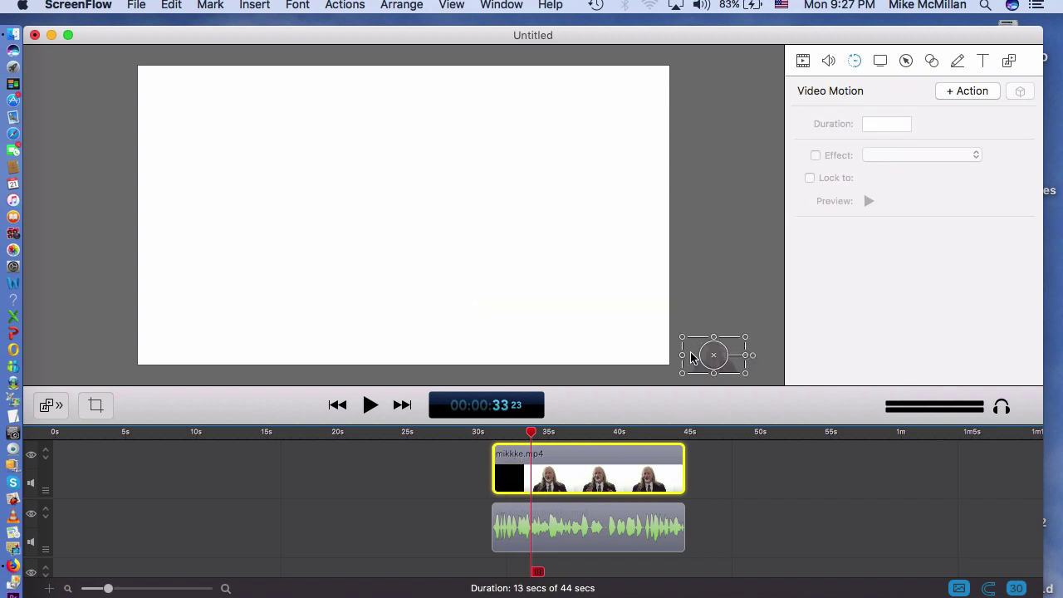
Step: Move the small video to the middle of the canvas and enlarge it toward the lower right to about half the canvas width
drag(694, 355, 370, 231)
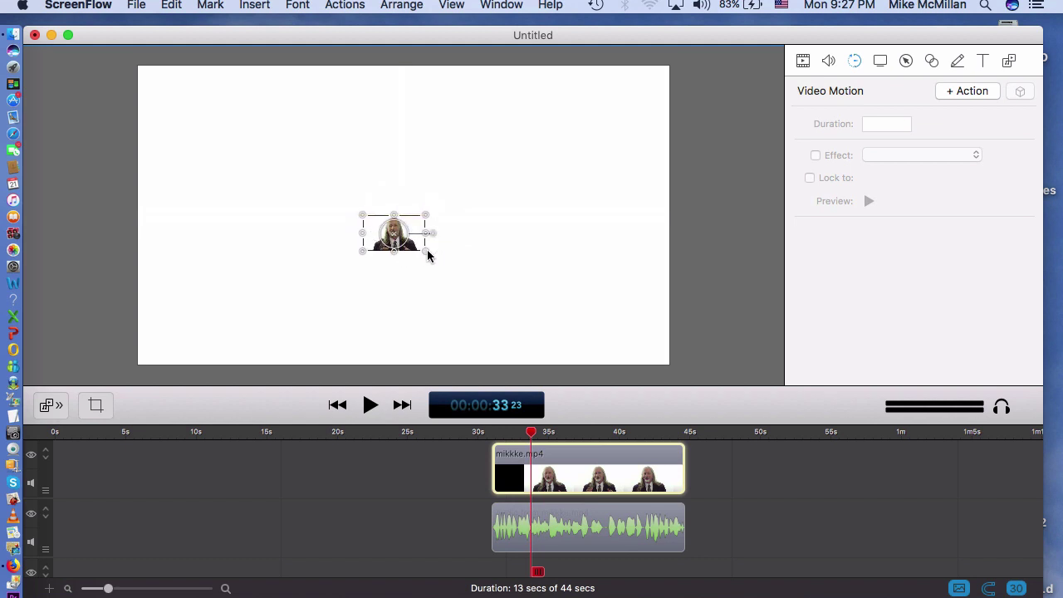
drag(424, 252, 531, 324)
drag(581, 349, 604, 364)
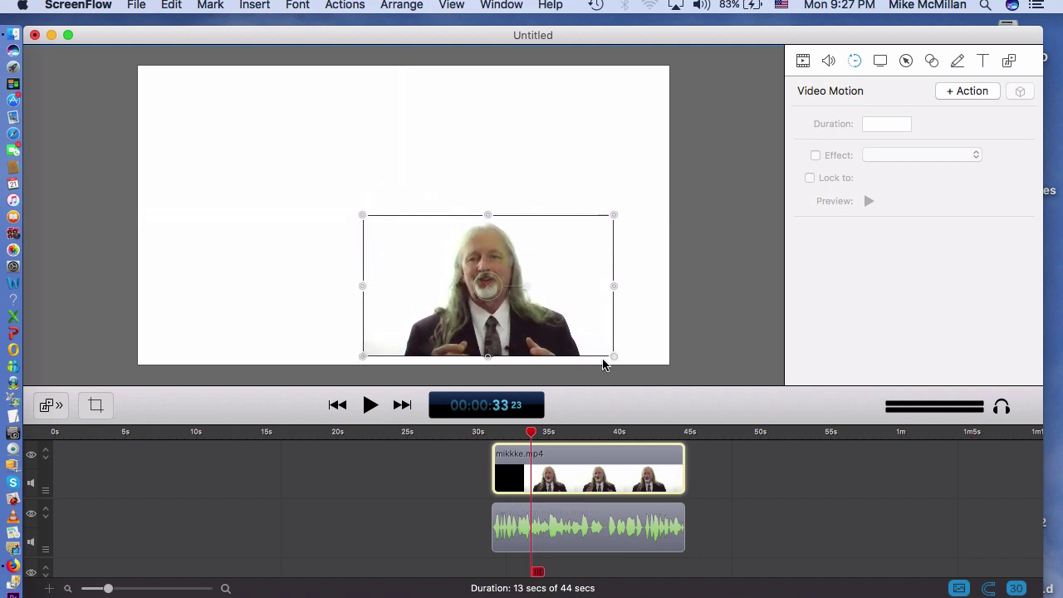
Step: Enlarge the video toward the lower right of the canvas to about 70% of the canvas width, and deselect it
mouse_move(363, 216)
mouse_down()
mouse_move(254, 142)
mouse_move(233, 142)
mouse_move(359, 202)
mouse_move(382, 200)
mouse_up()
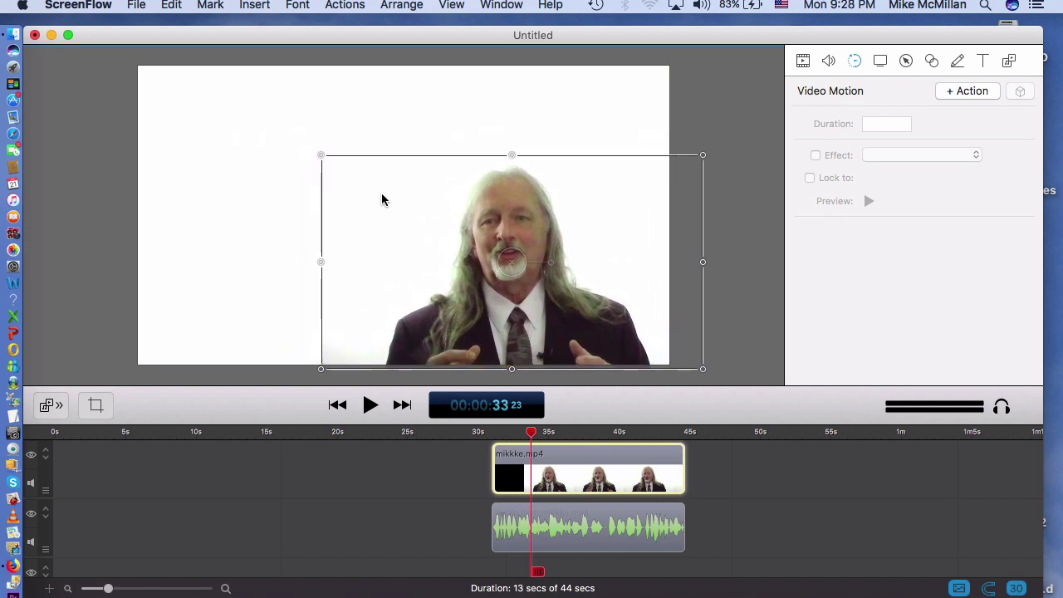
click(746, 101)
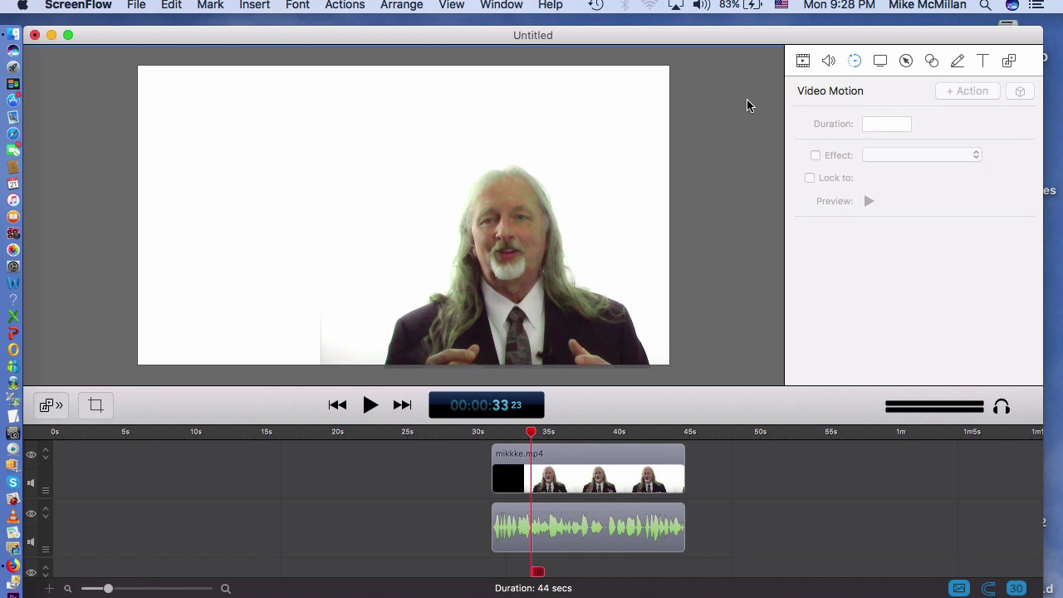
Step: Add a text box without a backdrop in the upper-left area of the canvas, beside the speaker
click(982, 63)
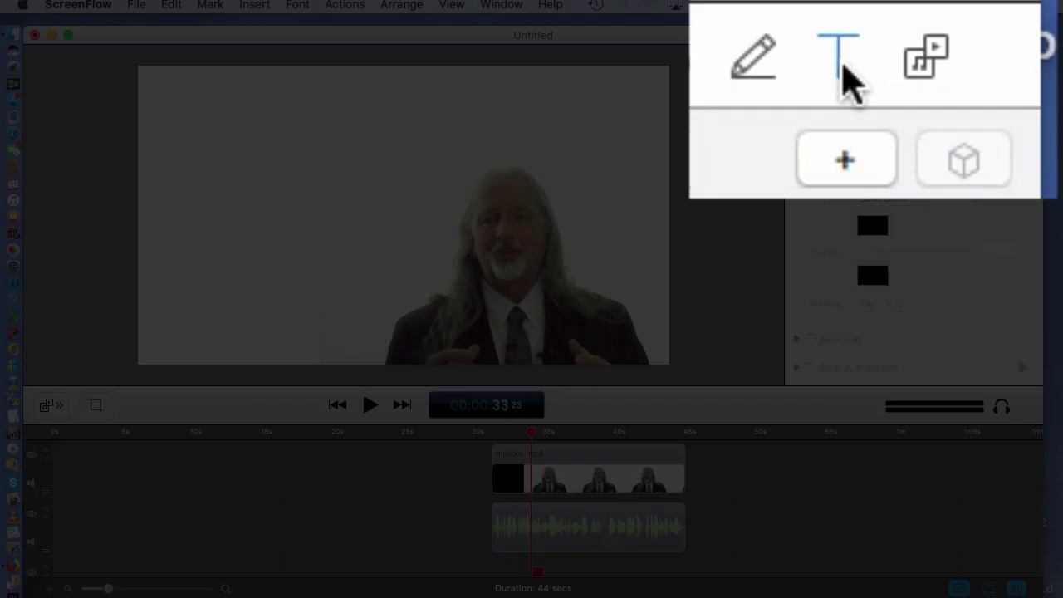
click(855, 170)
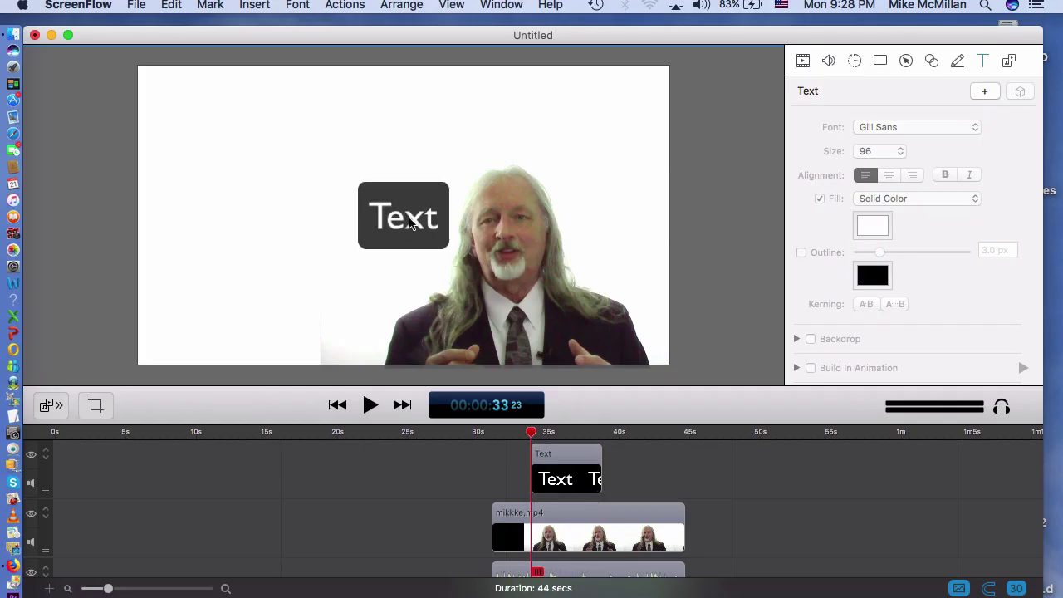
click(410, 222)
drag(410, 223, 266, 166)
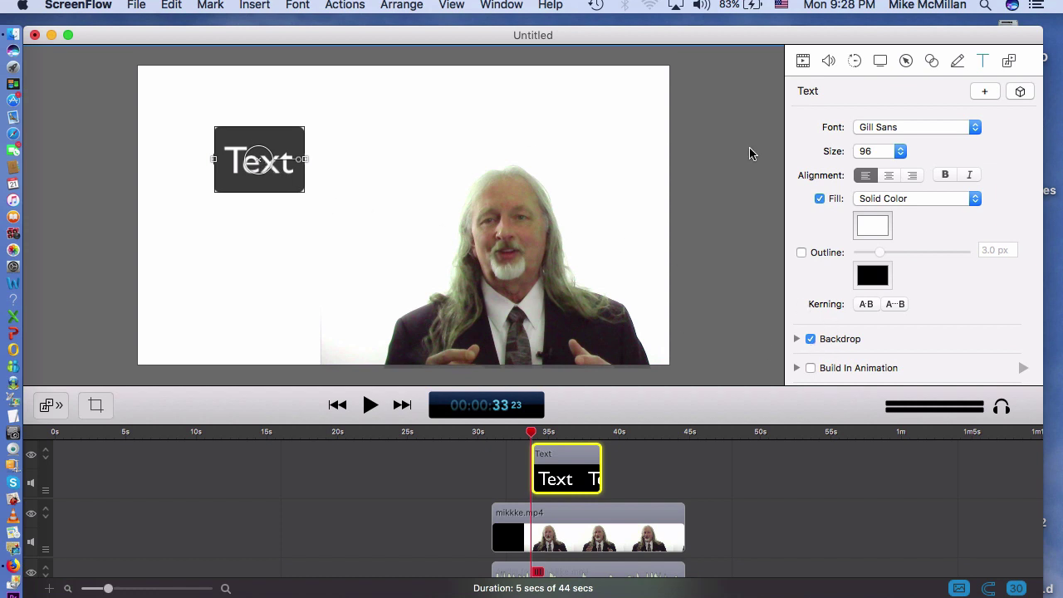
click(811, 339)
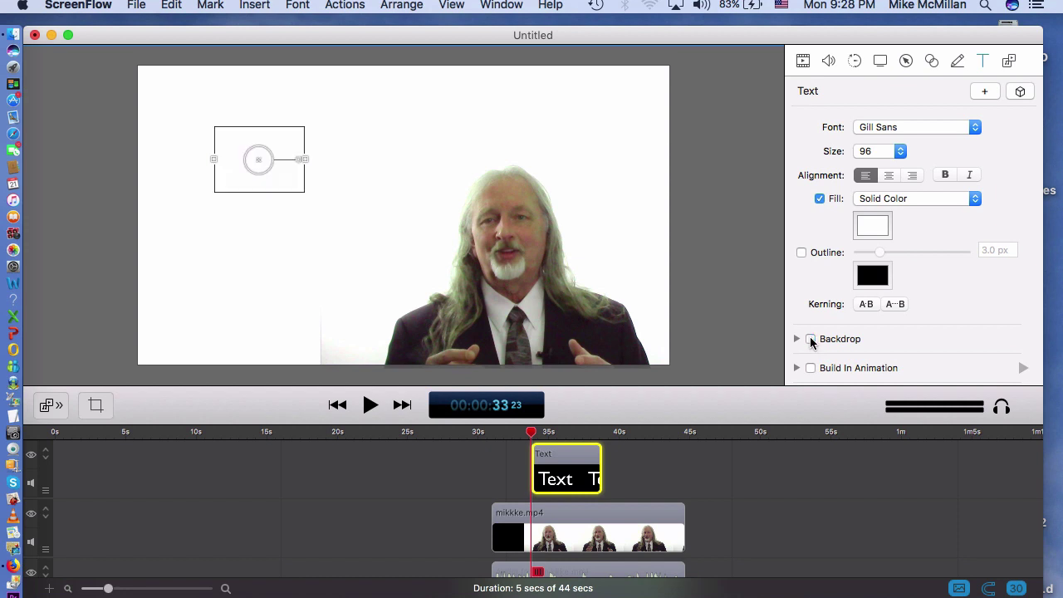
Step: Try Clover, Moss and Mocha as the text's fill color, settle on Tungsten, and deselect the text
double_click(280, 175)
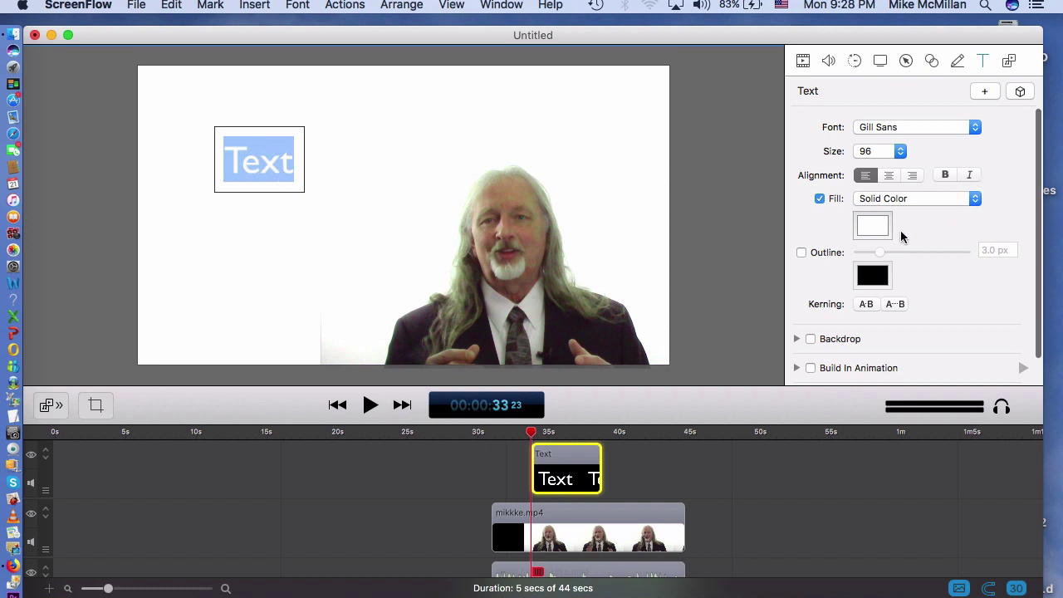
click(873, 228)
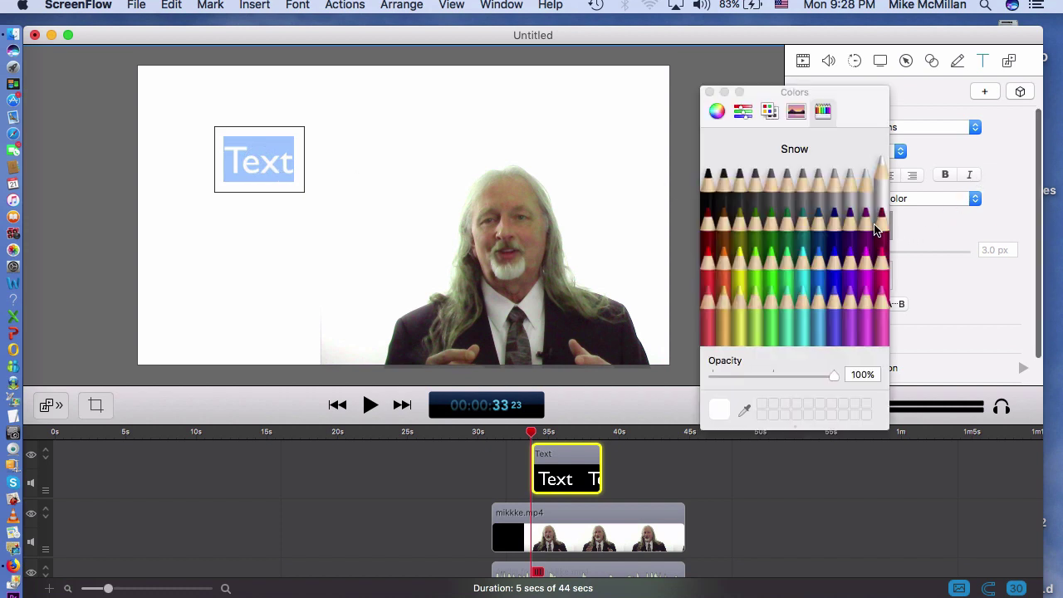
click(772, 237)
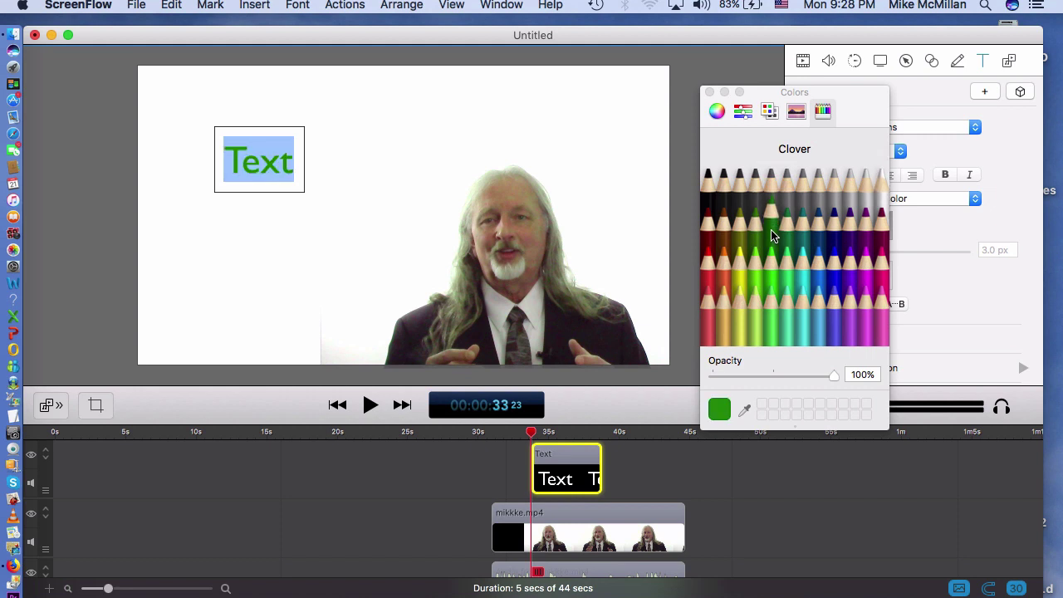
click(787, 230)
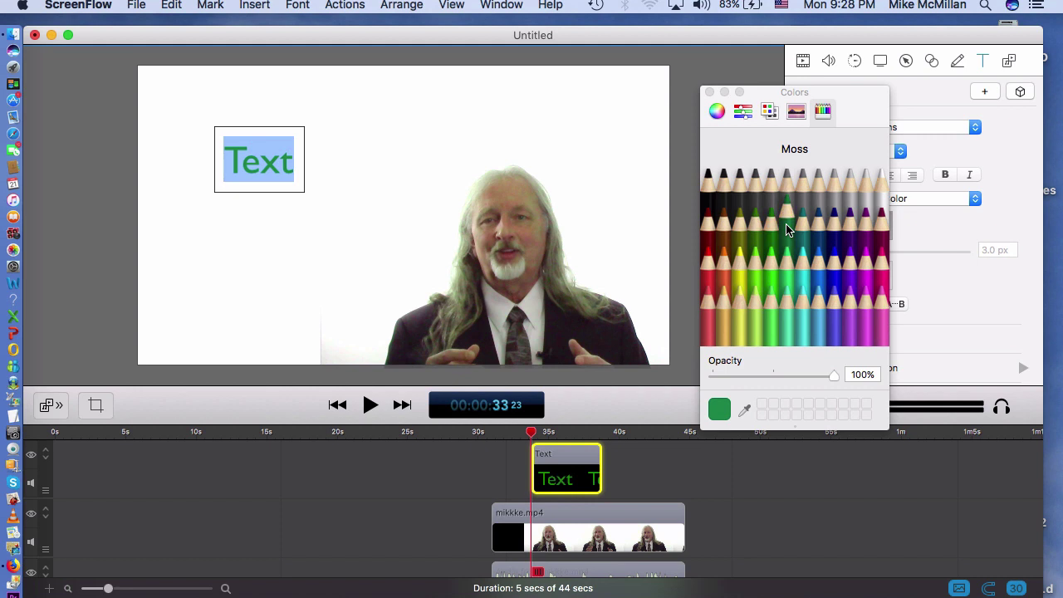
click(719, 212)
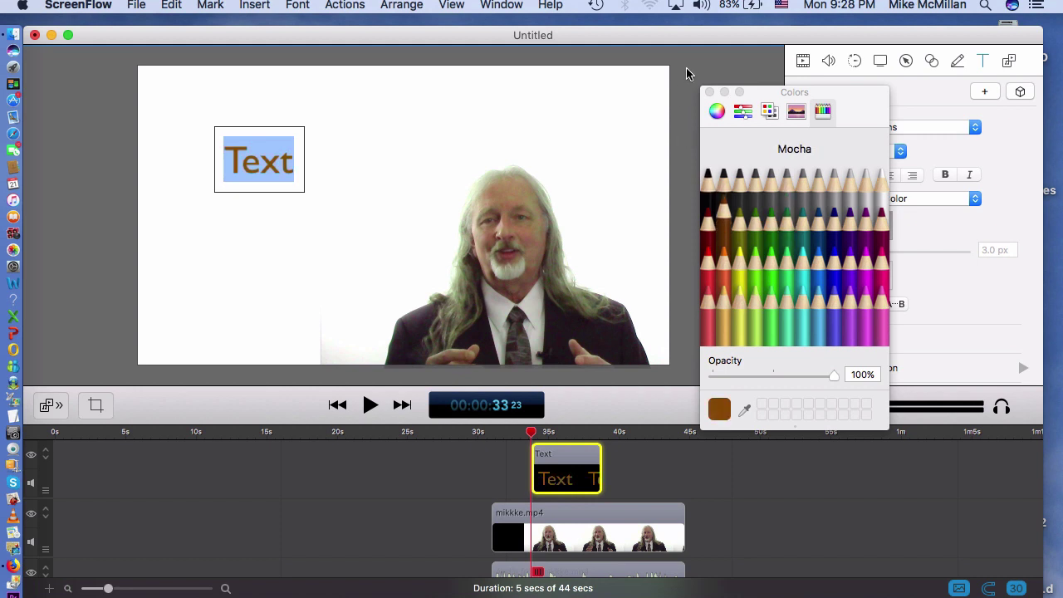
click(739, 182)
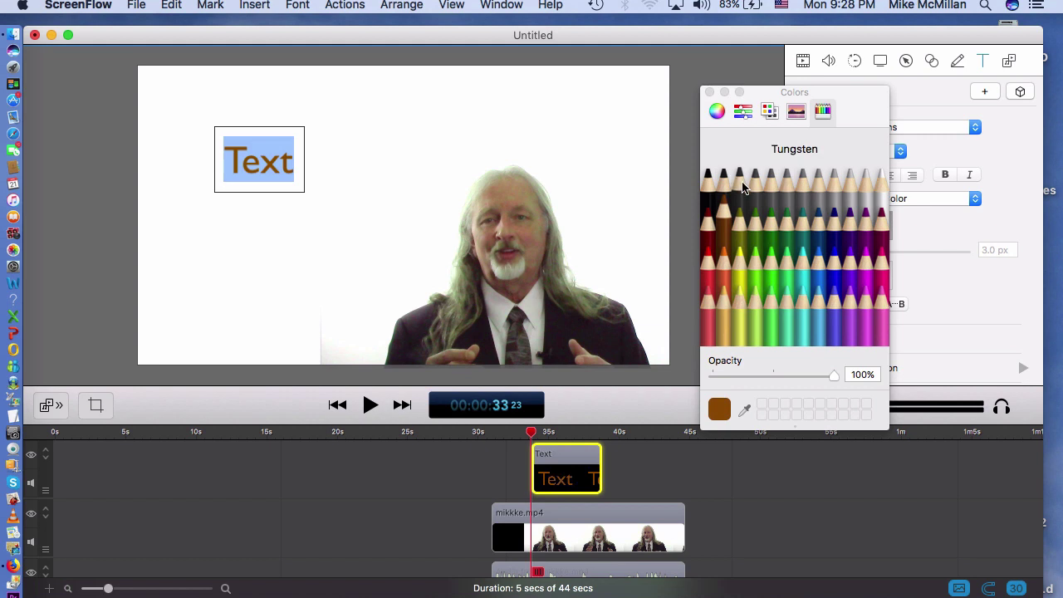
click(709, 93)
click(717, 145)
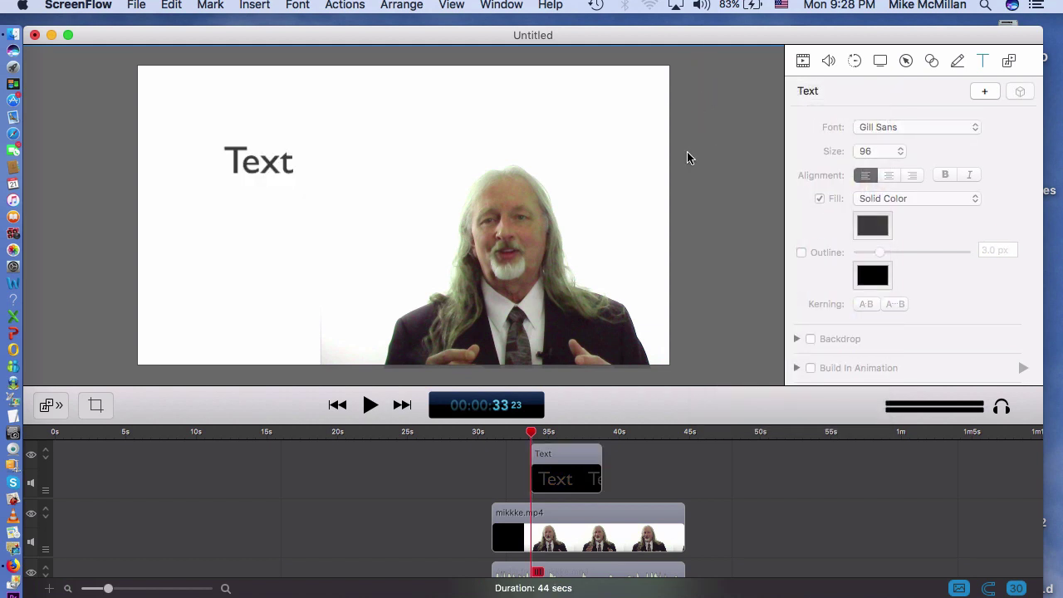
Step: Set the text's font to Hobo Std and its size to 144
double_click(256, 171)
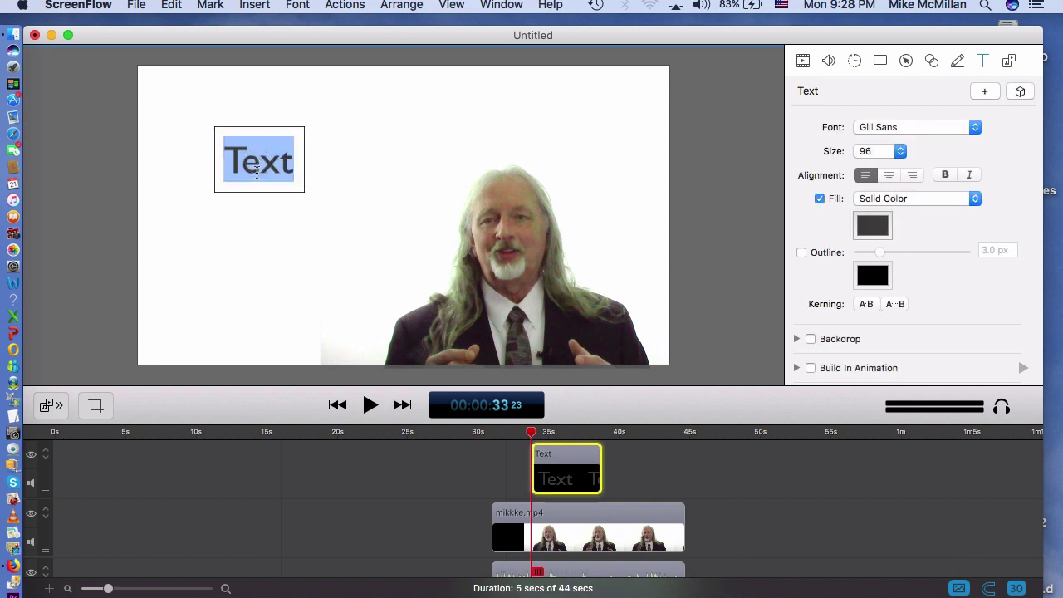
click(890, 128)
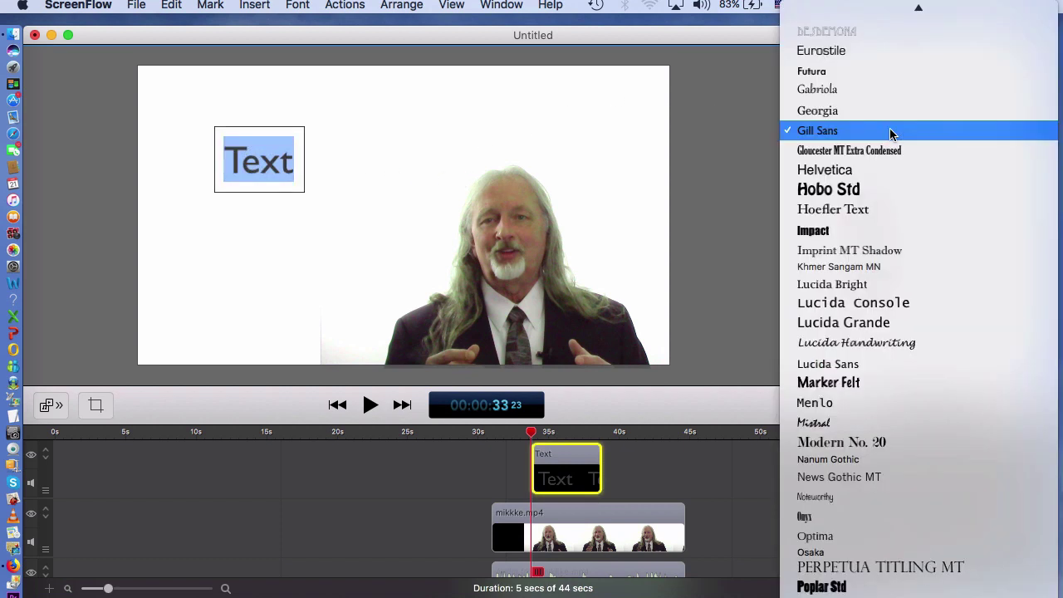
click(834, 191)
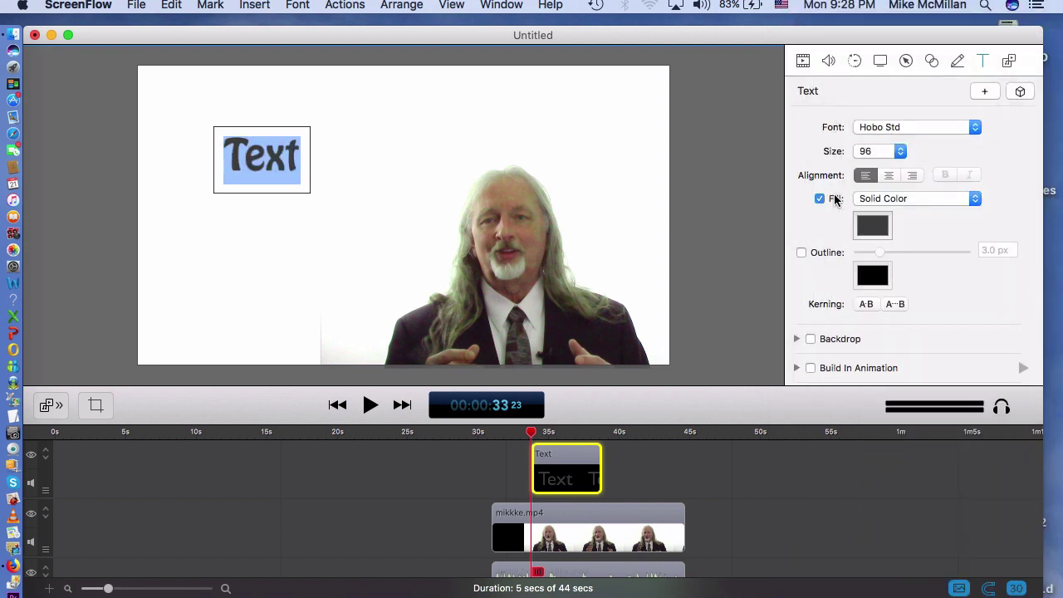
click(900, 151)
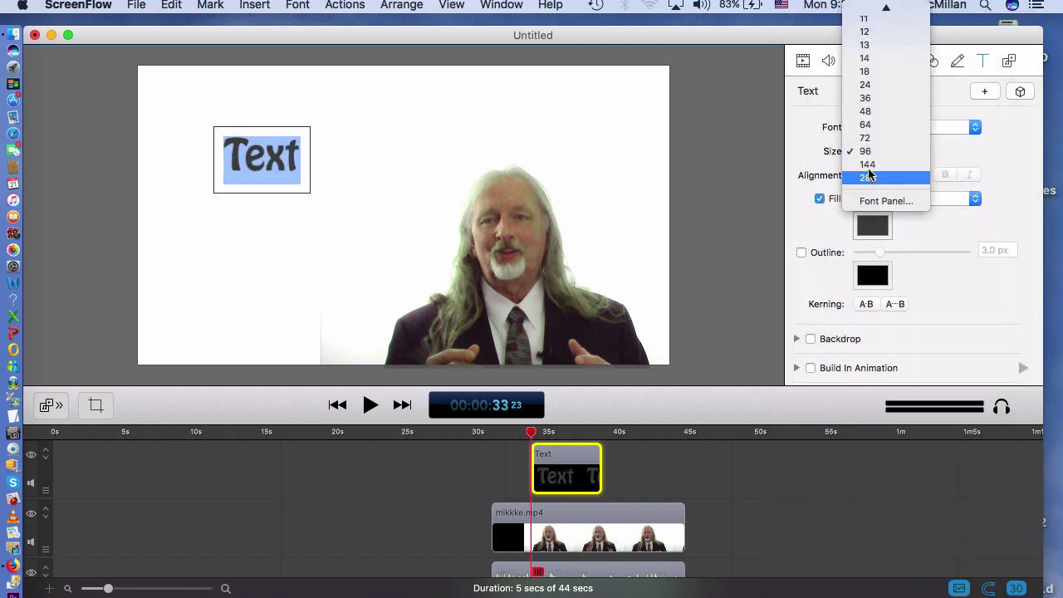
click(868, 164)
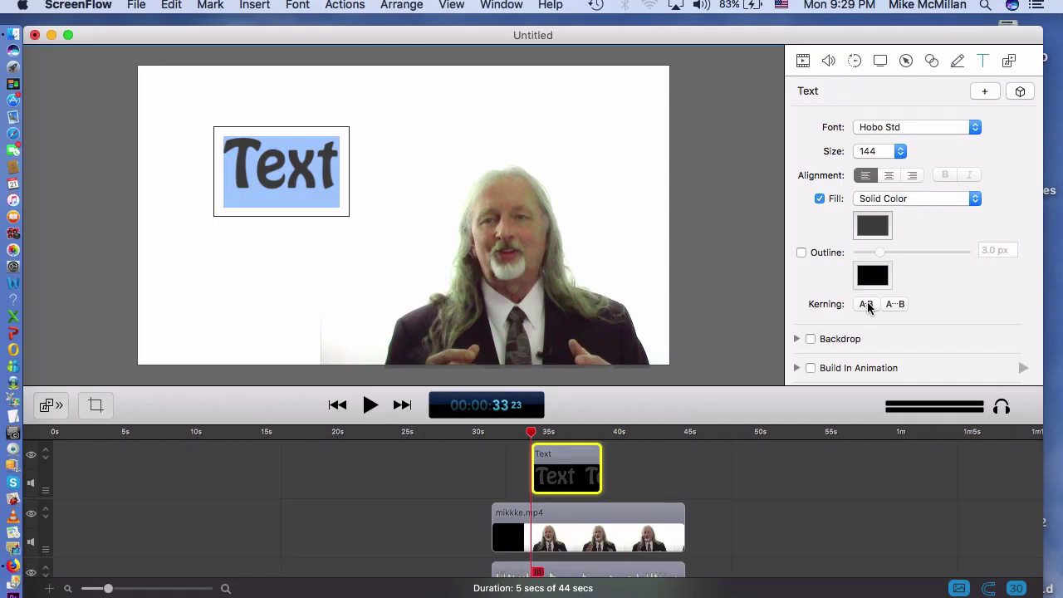
Step: Tighten the kerning of the text by six increments
click(866, 305)
click(866, 305)
click(866, 305)
click(866, 305)
click(866, 305)
click(866, 305)
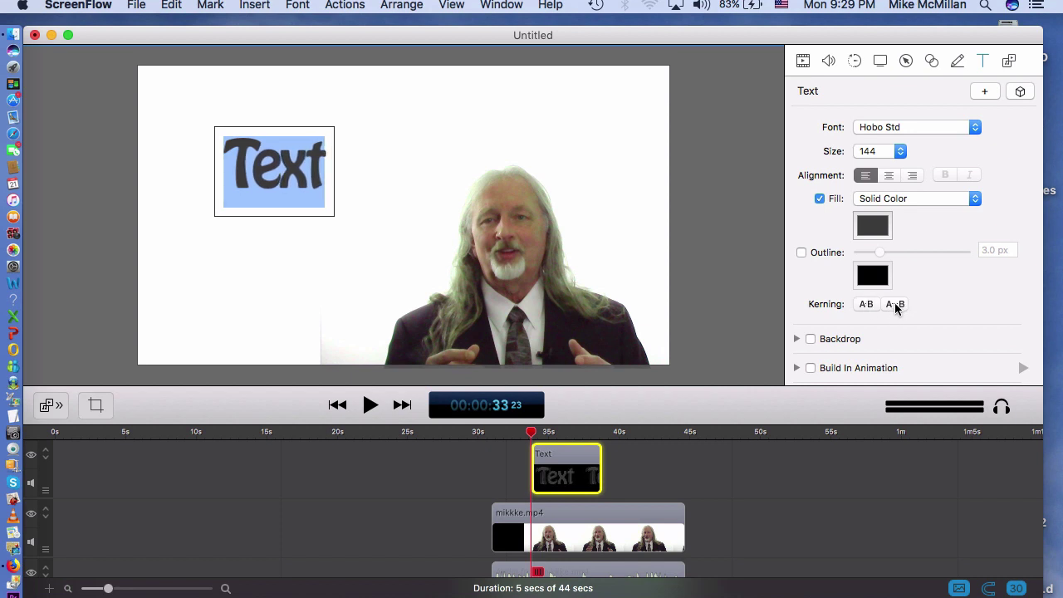
Step: Widen the kerning of the text by nine increments
click(894, 304)
click(894, 304)
click(894, 304)
click(895, 303)
click(895, 304)
click(894, 304)
click(894, 304)
click(894, 304)
click(894, 304)
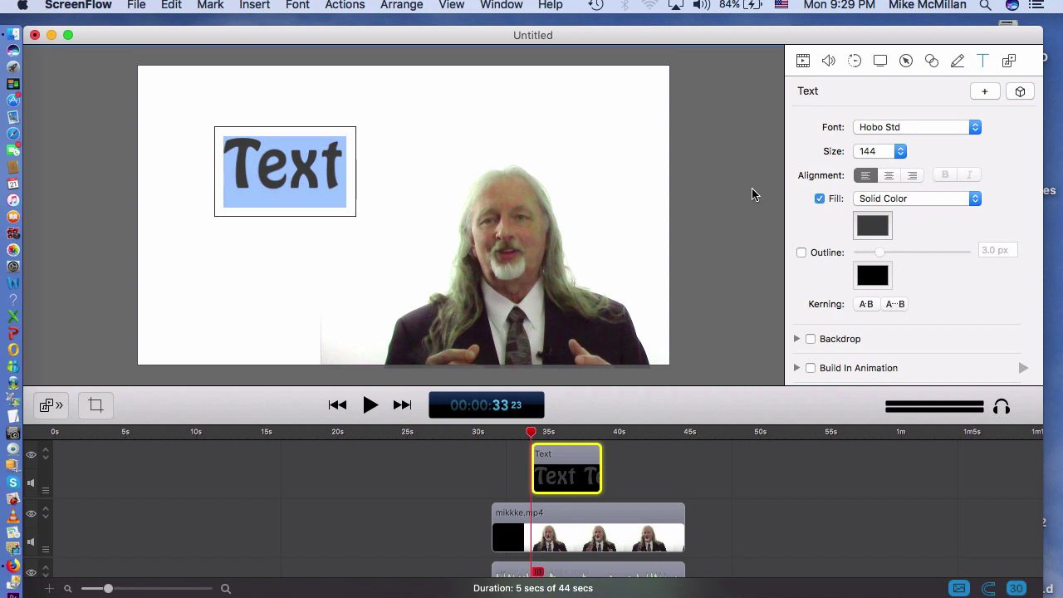
Step: Finish the text editing and move the text box completely off the canvas beyond its left edge
click(673, 212)
mouse_move(301, 163)
mouse_down()
mouse_move(365, 199)
mouse_move(287, 137)
mouse_move(357, 140)
mouse_move(332, 114)
mouse_move(308, 160)
mouse_up()
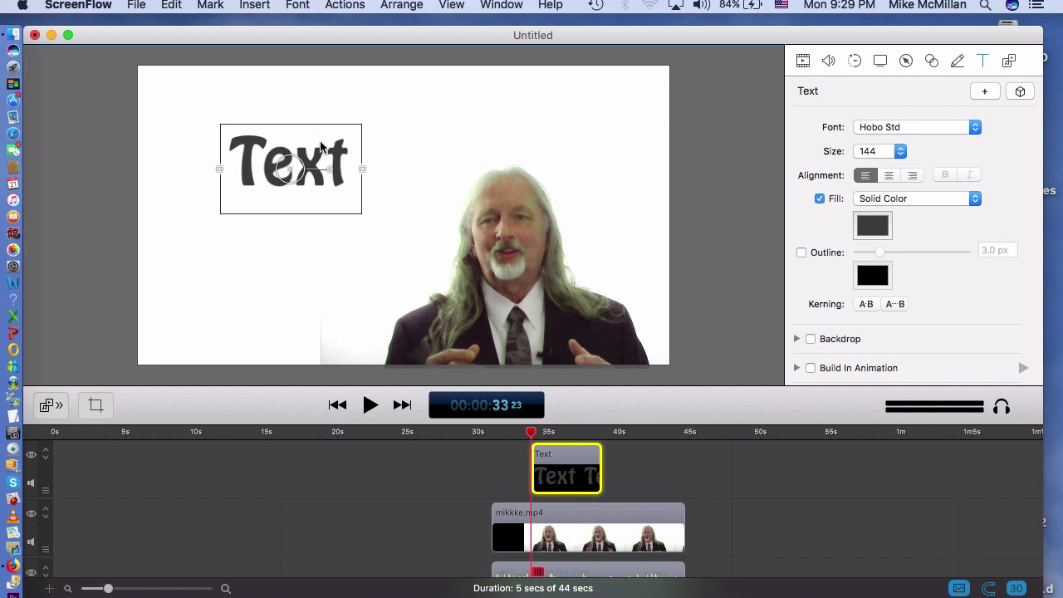
drag(326, 149, 94, 139)
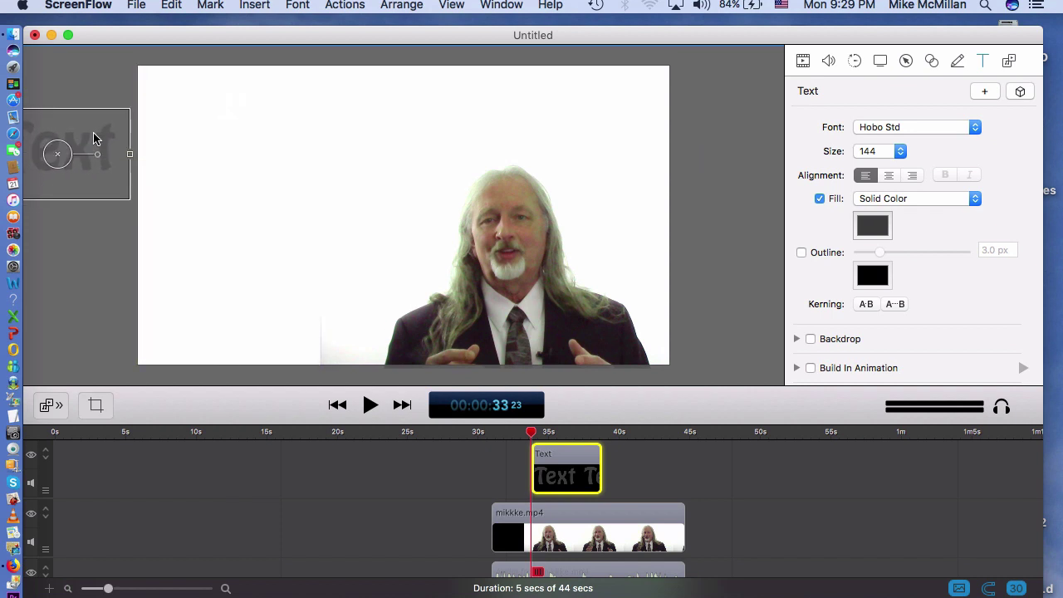
Step: Add a video motion action at the start of the text clip and lengthen it to 1.2 seconds
click(856, 61)
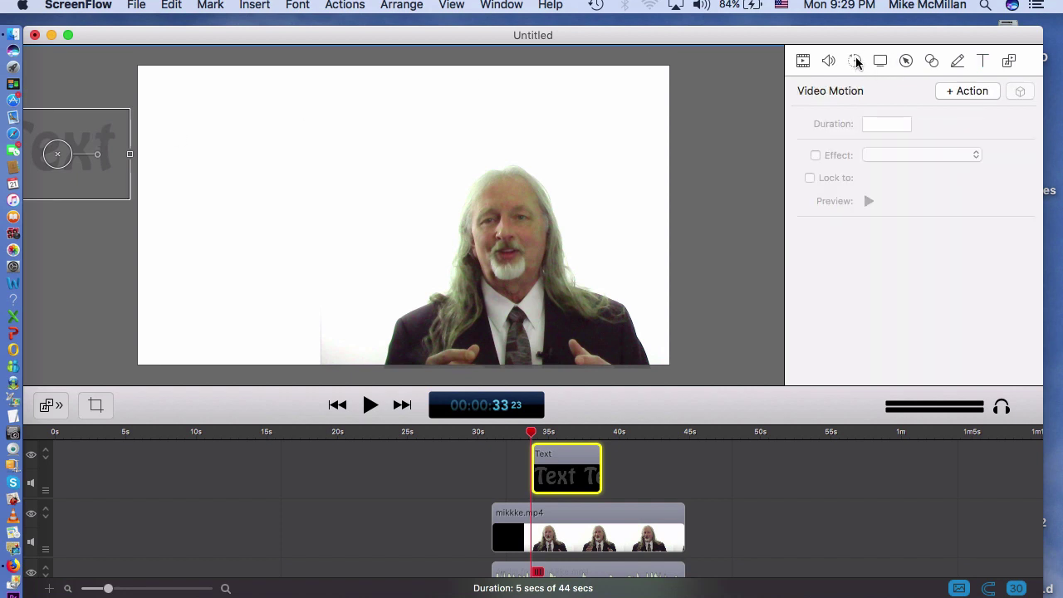
click(963, 92)
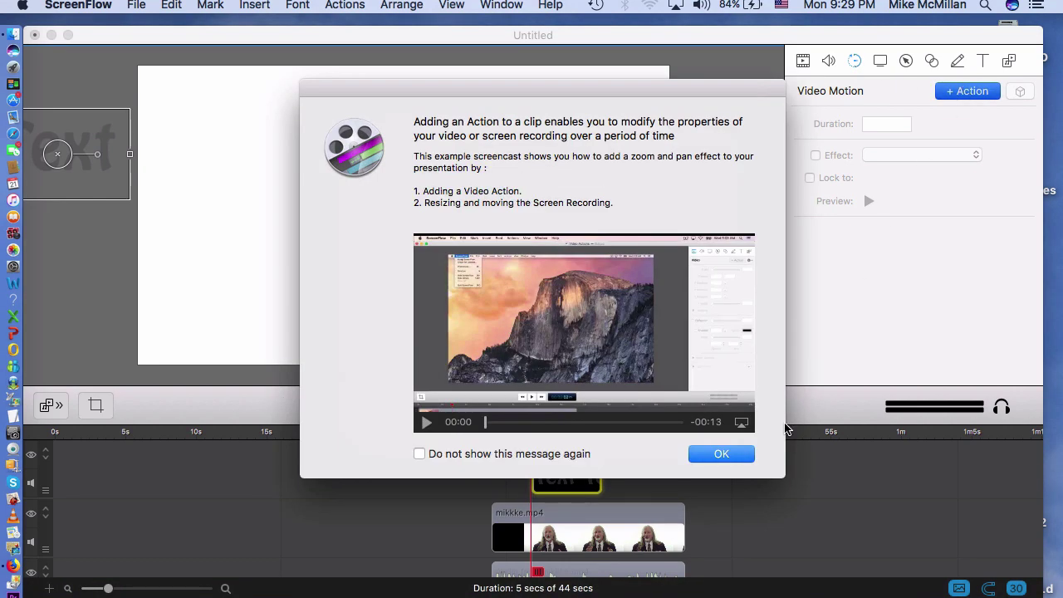
click(739, 453)
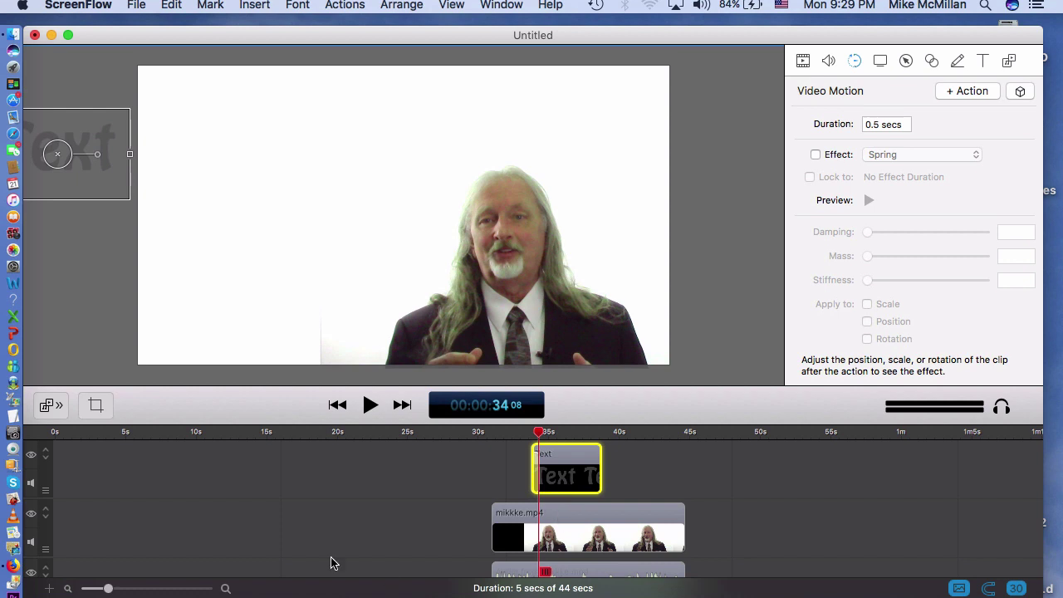
drag(108, 588, 136, 588)
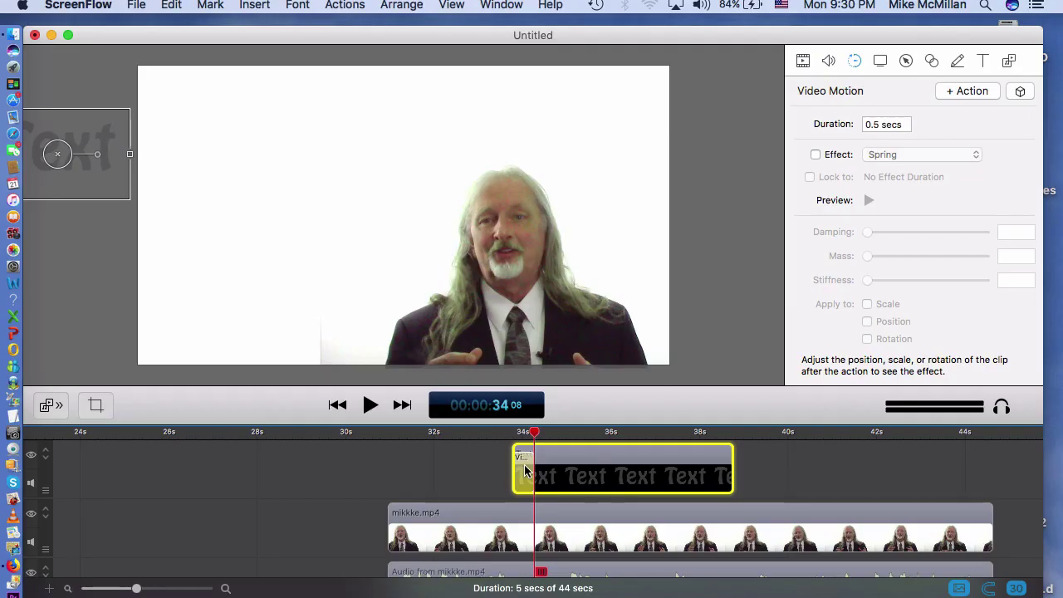
drag(534, 463, 566, 467)
Step: At the end of the motion action, 35 seconds, move the text back onto the canvas's upper-left area beside the speaker
drag(535, 433, 511, 432)
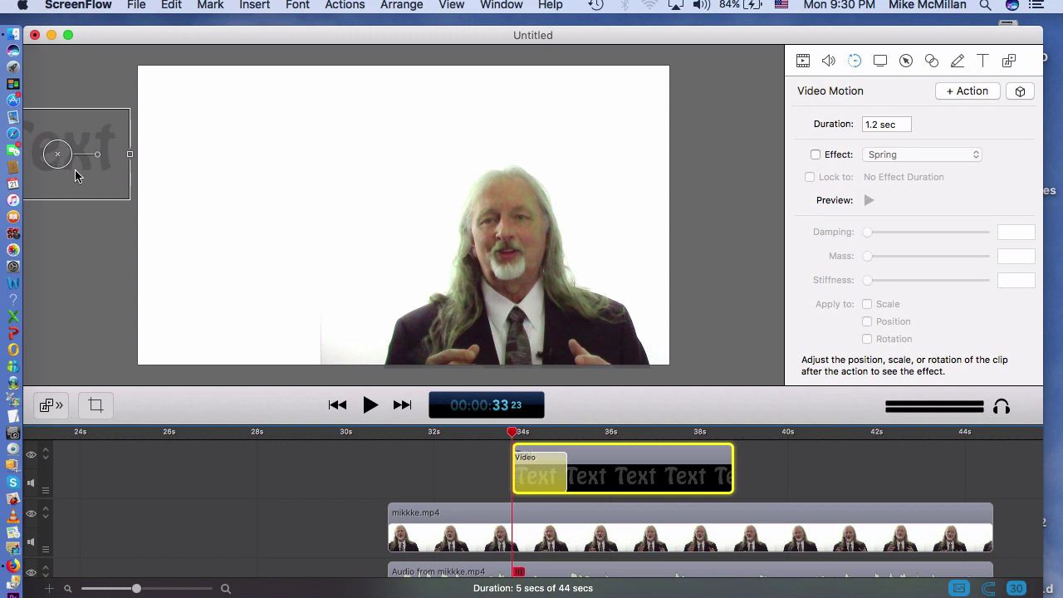
drag(515, 435, 565, 449)
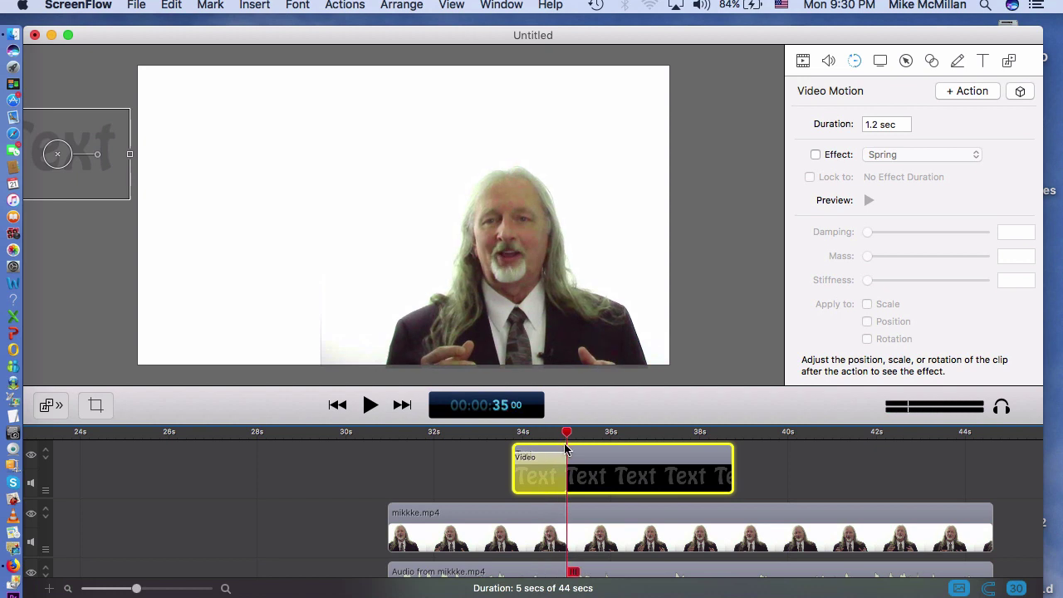
drag(100, 176, 320, 190)
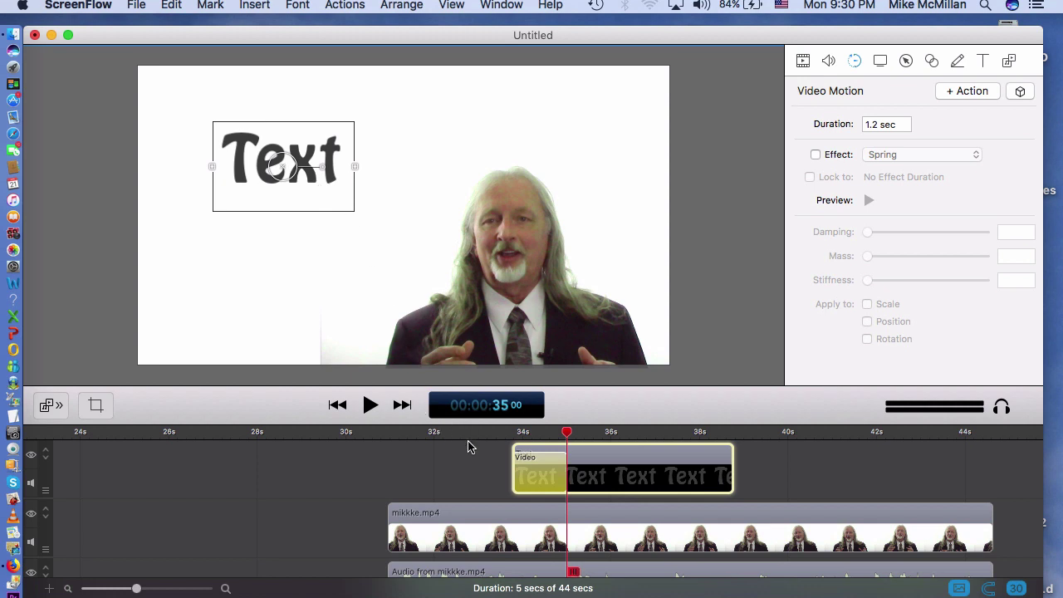
Step: Preview the text's slide-in twice from about 33 seconds, the second time with the text clip deselected
click(498, 432)
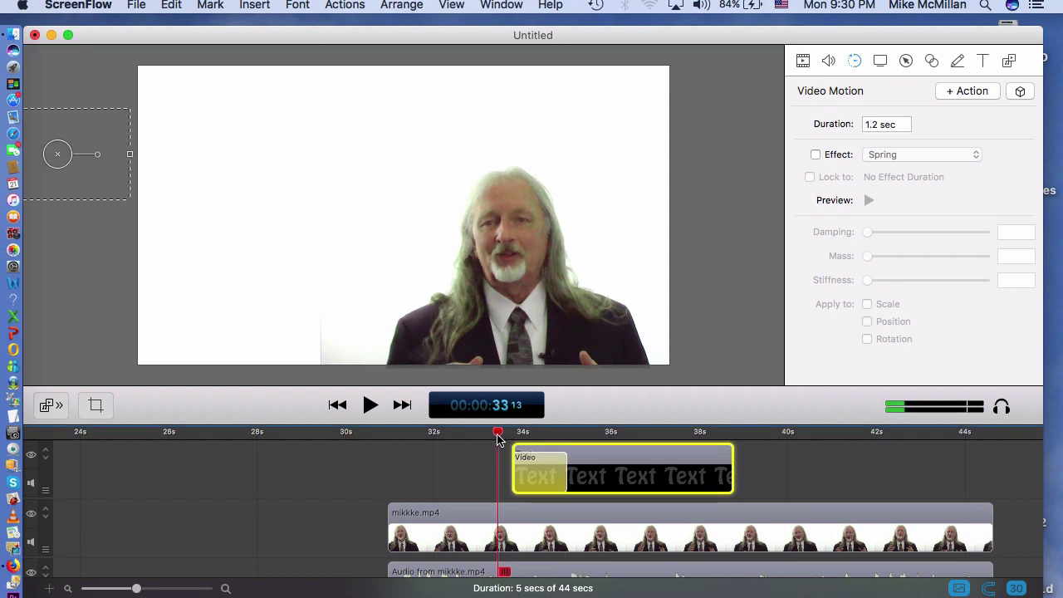
key(space)
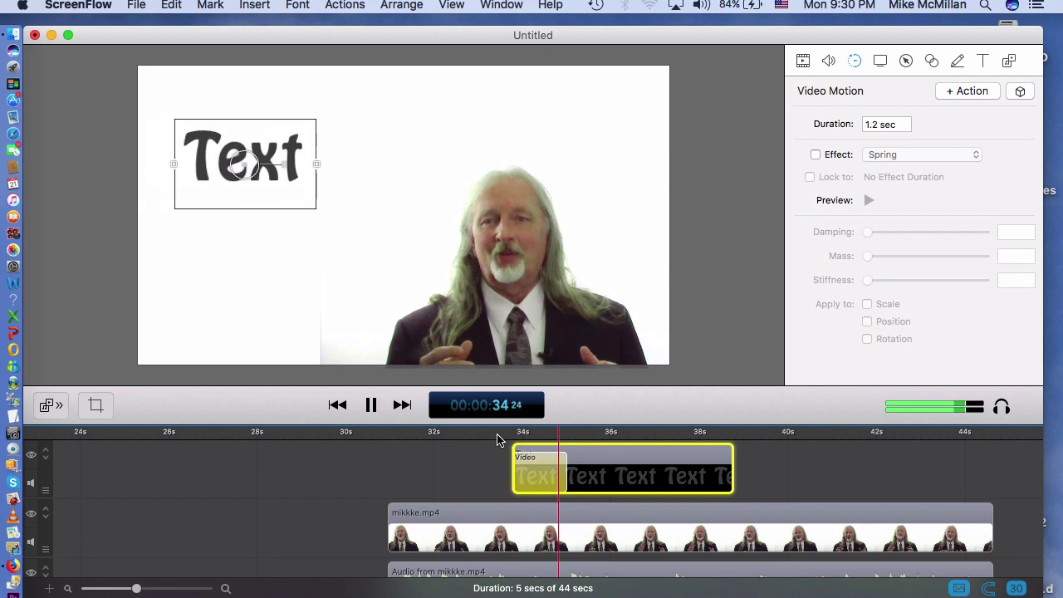
key(space)
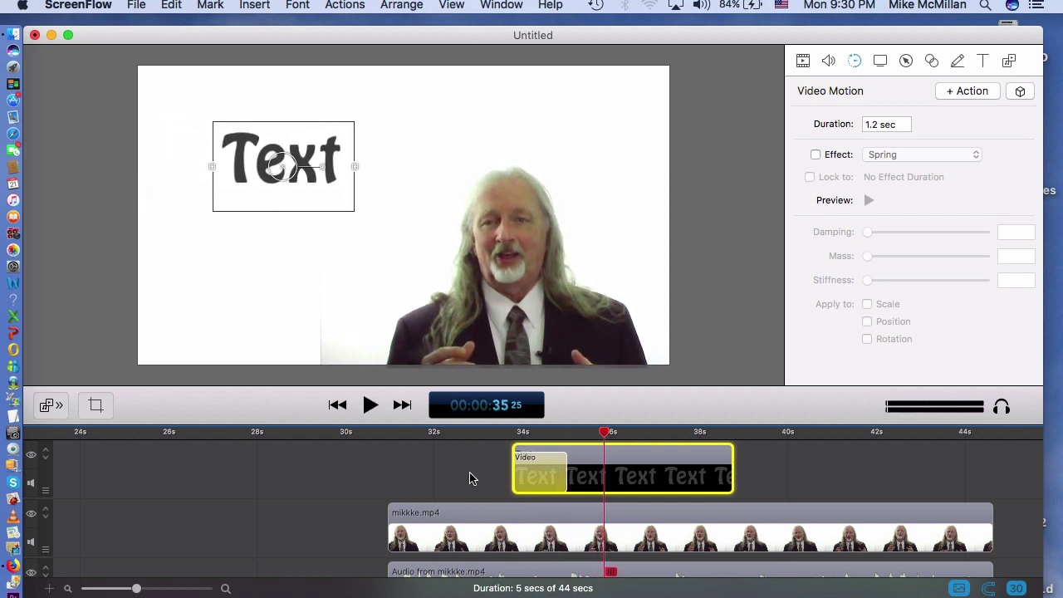
click(470, 476)
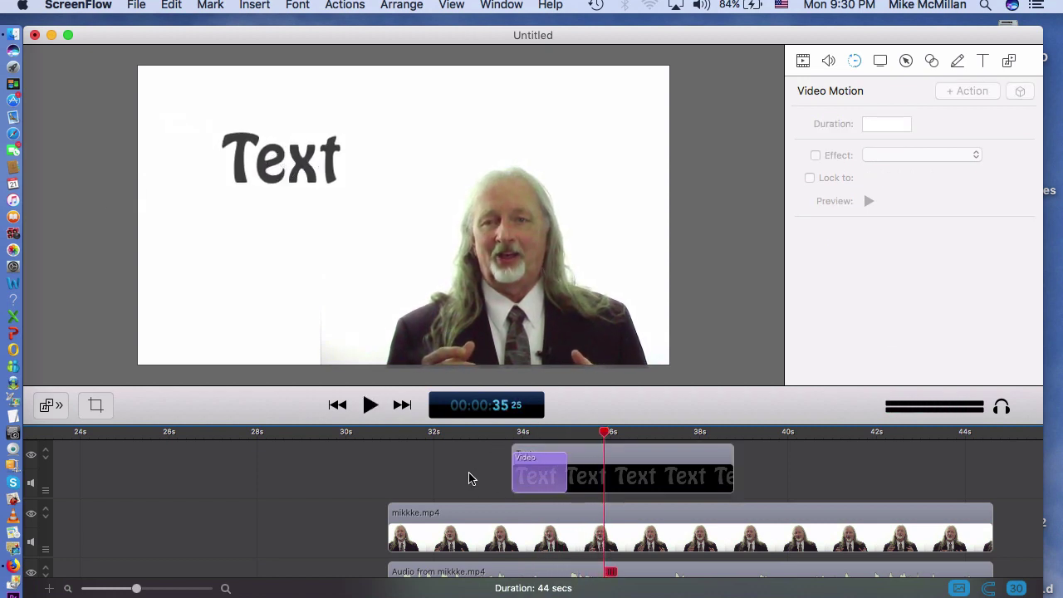
click(486, 431)
key(space)
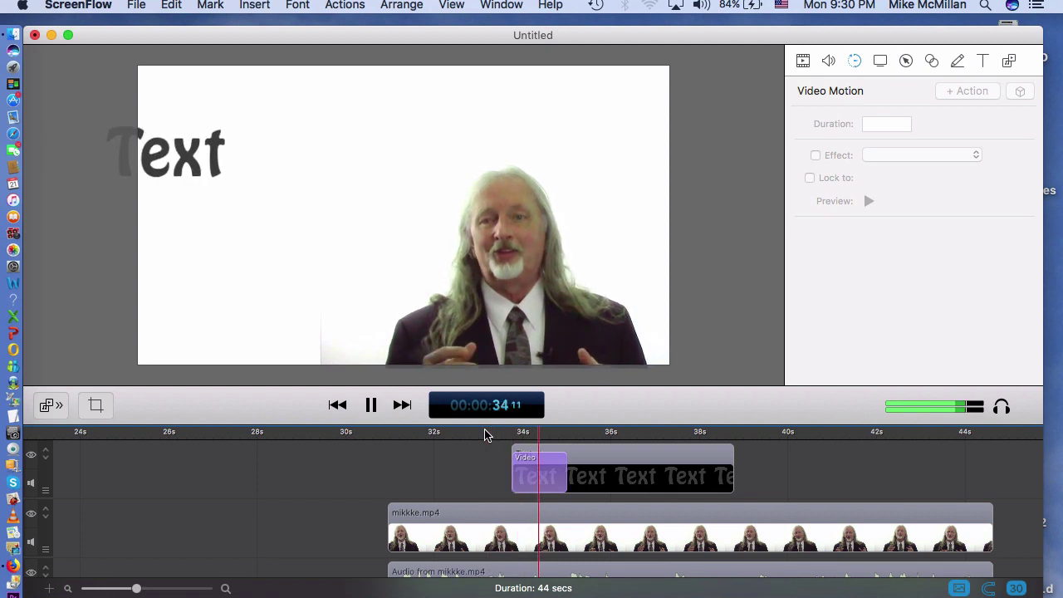
key(space)
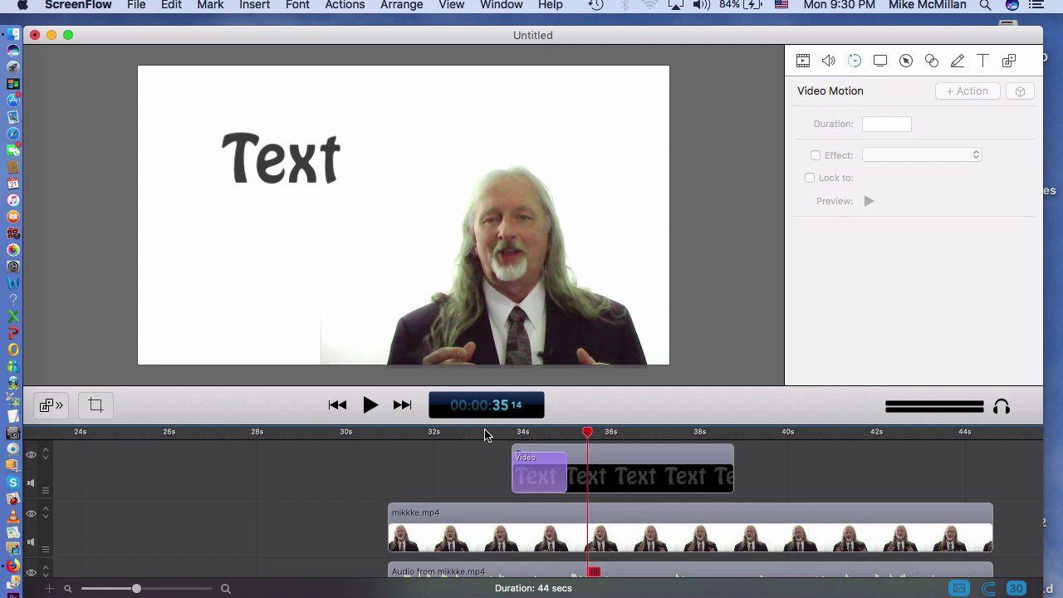
Step: Delete the text clip and split the mikkke.mp4 video clip at 36 seconds 13 frames
click(674, 459)
key(Delete)
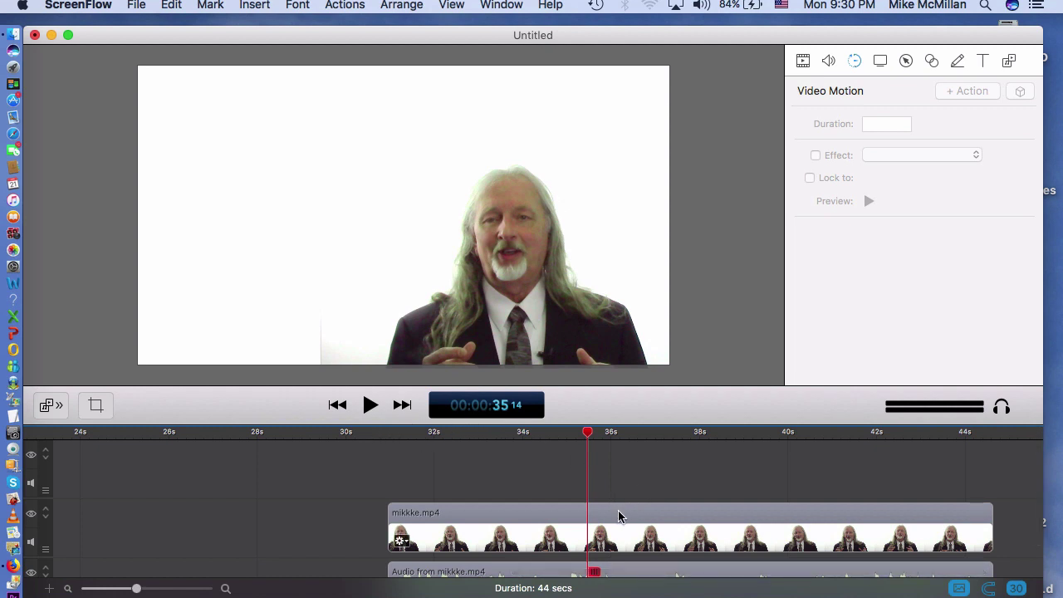
drag(588, 433, 630, 448)
click(690, 517)
key(t)
drag(600, 530, 581, 491)
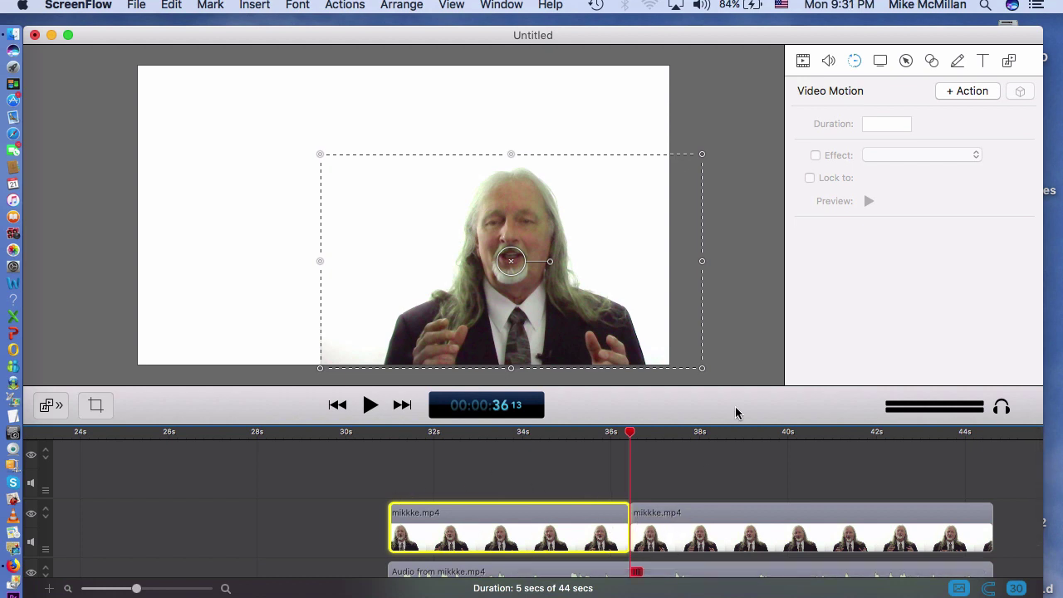
click(741, 298)
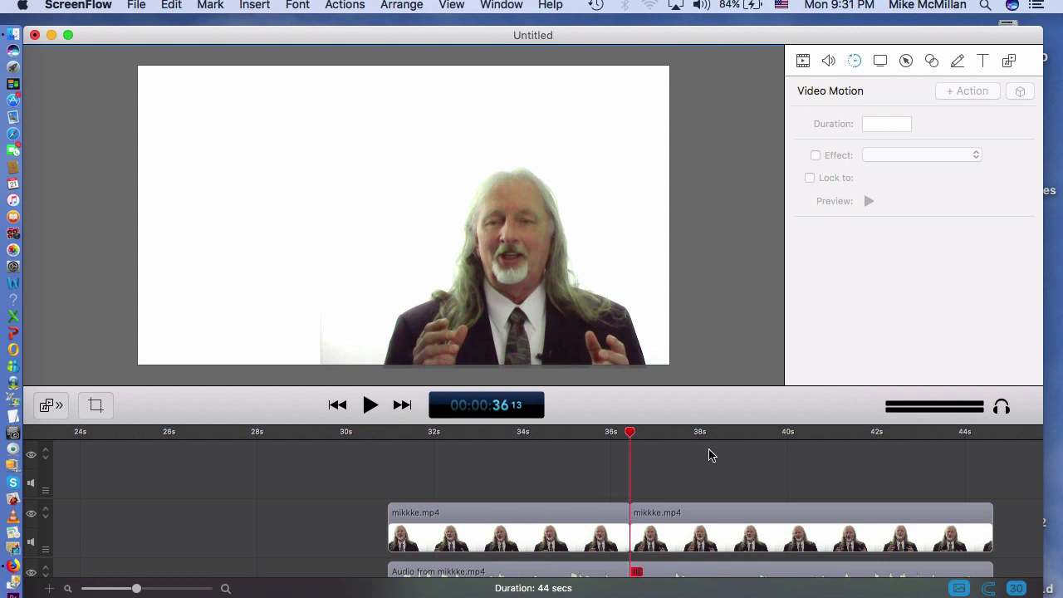
Step: Add a starting transition to the second mikkke.mp4 clip at the split point
drag(631, 433, 612, 434)
click(612, 433)
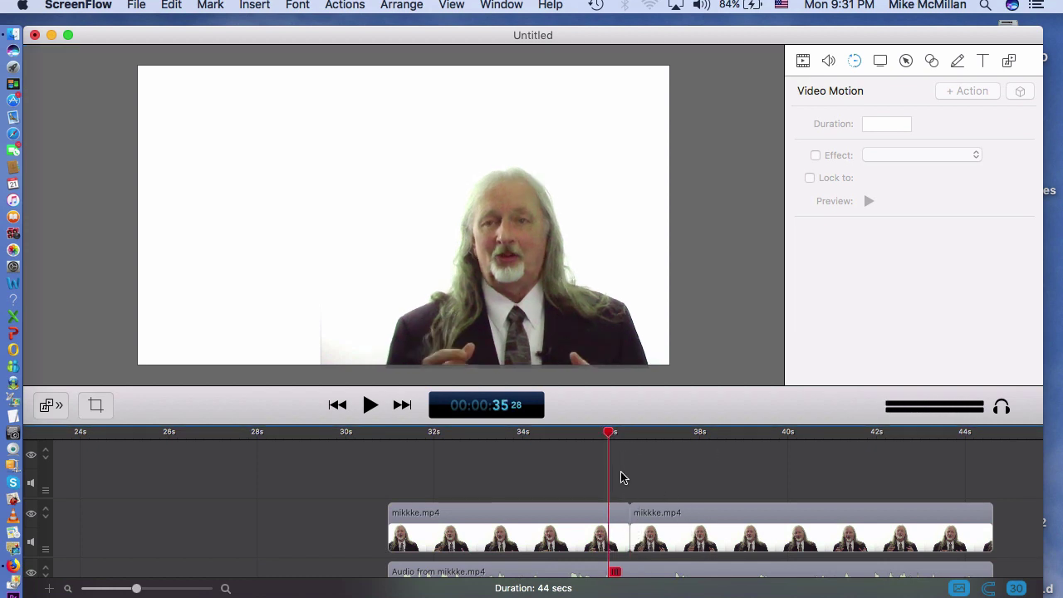
click(695, 513)
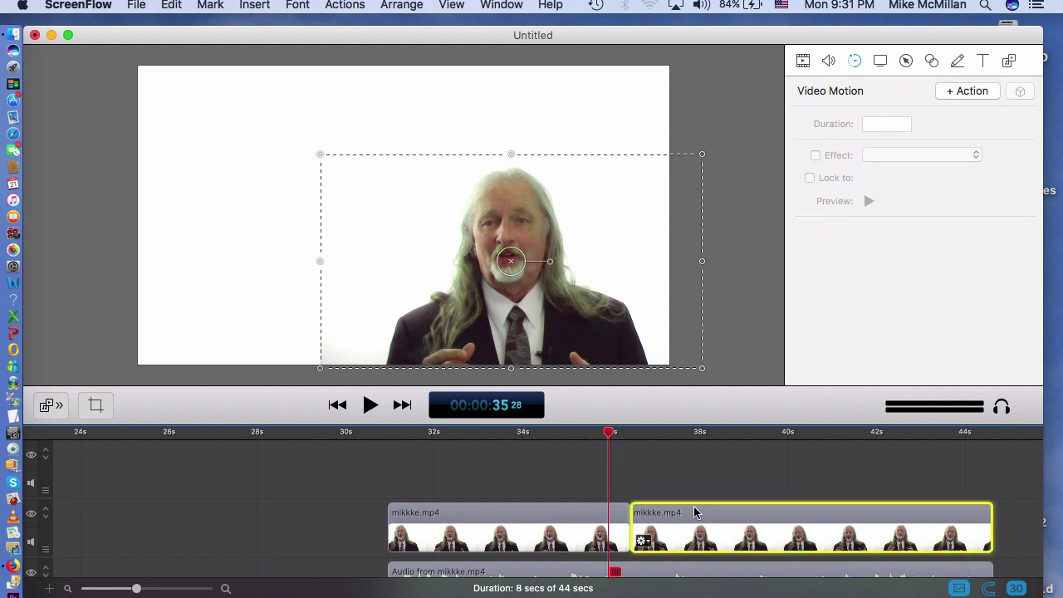
click(643, 543)
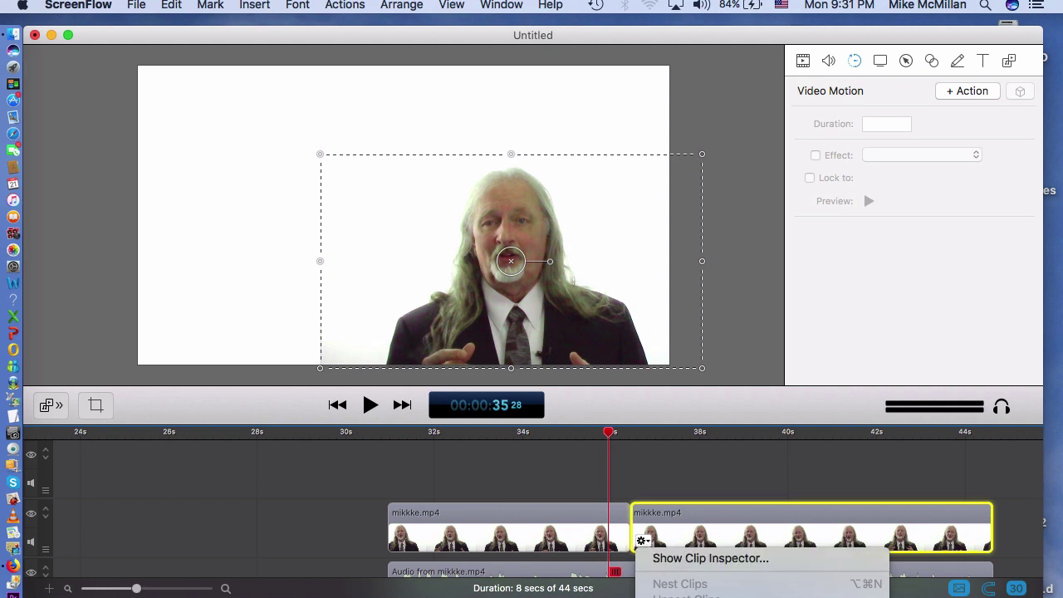
scroll(642, 542, down, 5)
right_click(639, 539)
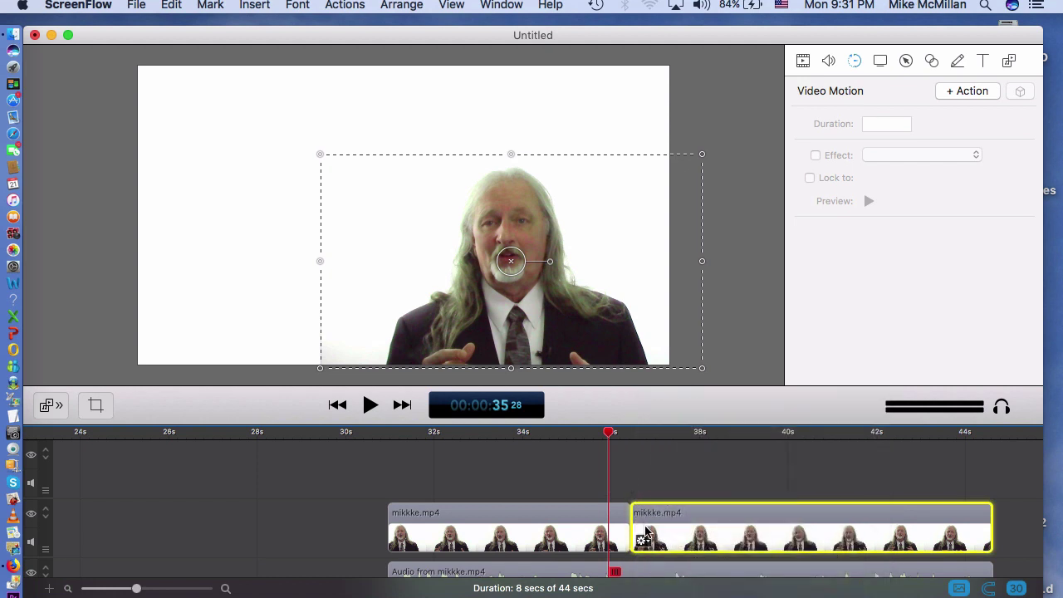
right_click(642, 542)
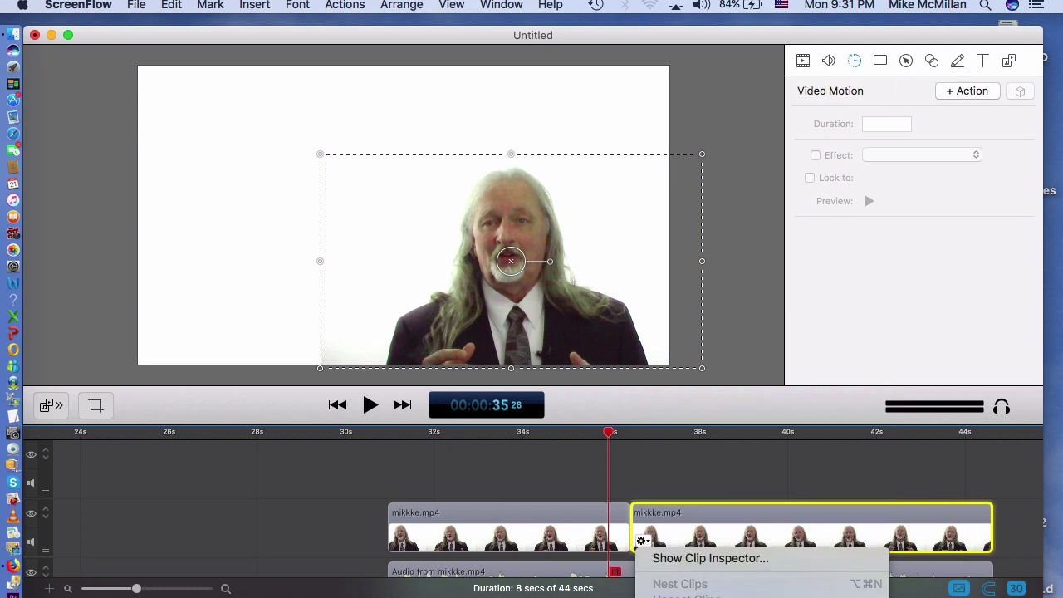
scroll(642, 542, down, 5)
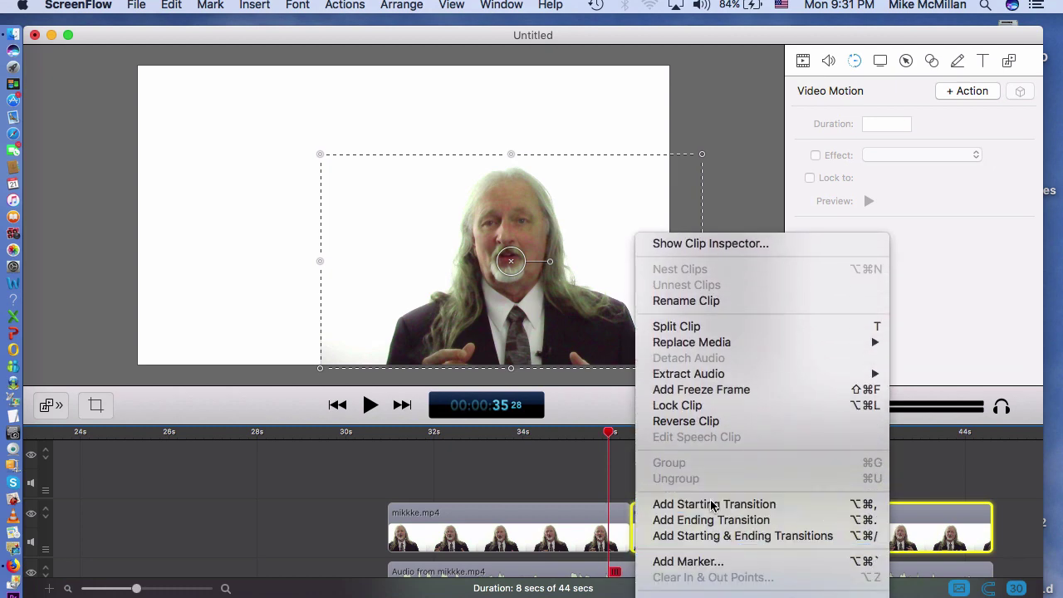
click(712, 508)
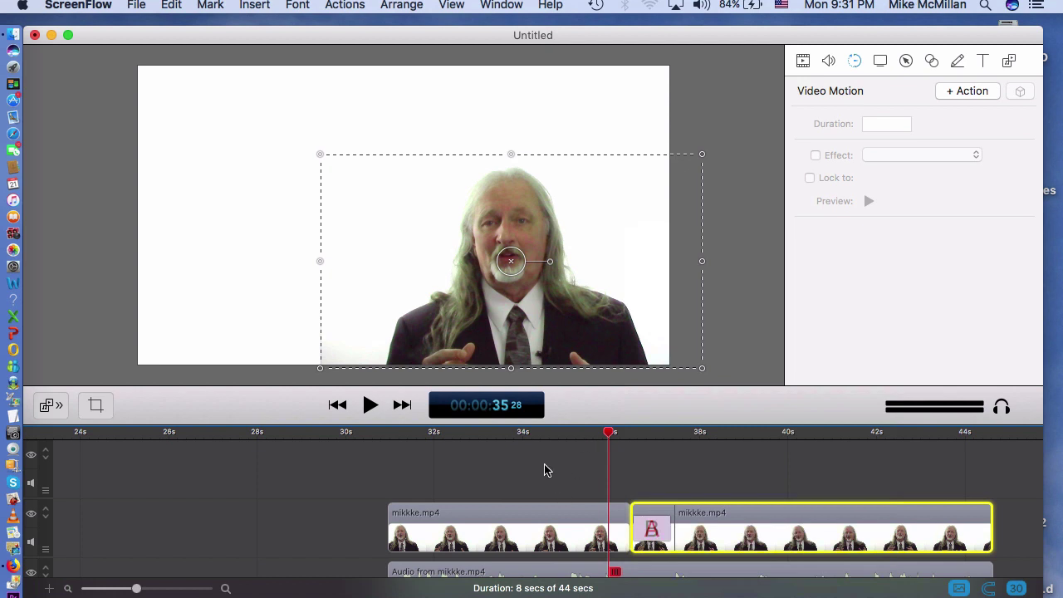
Step: Preview the new transition between the two video clips twice, starting just before 36 seconds
click(646, 461)
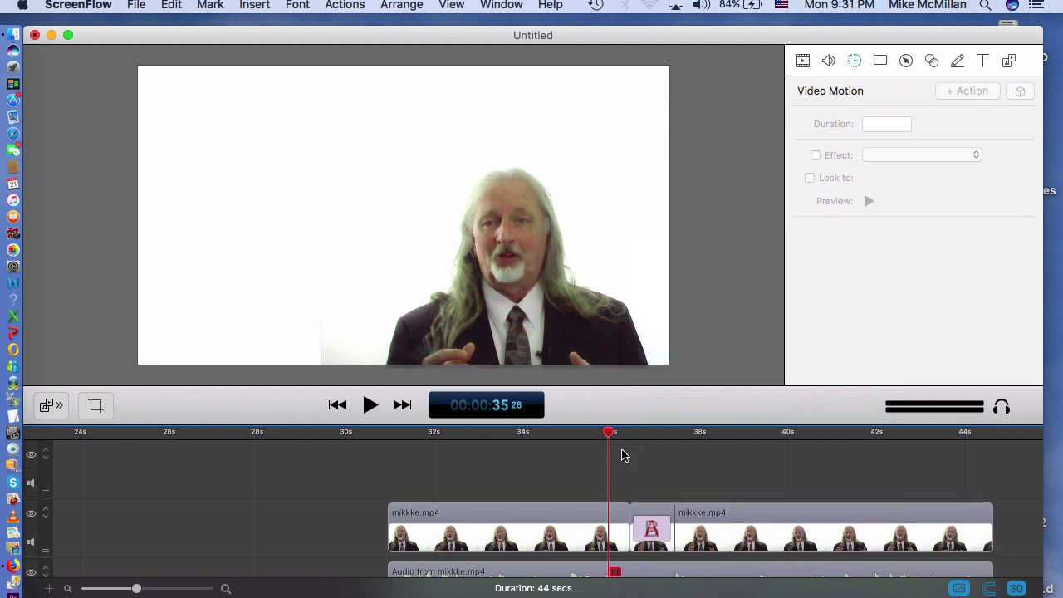
key(space)
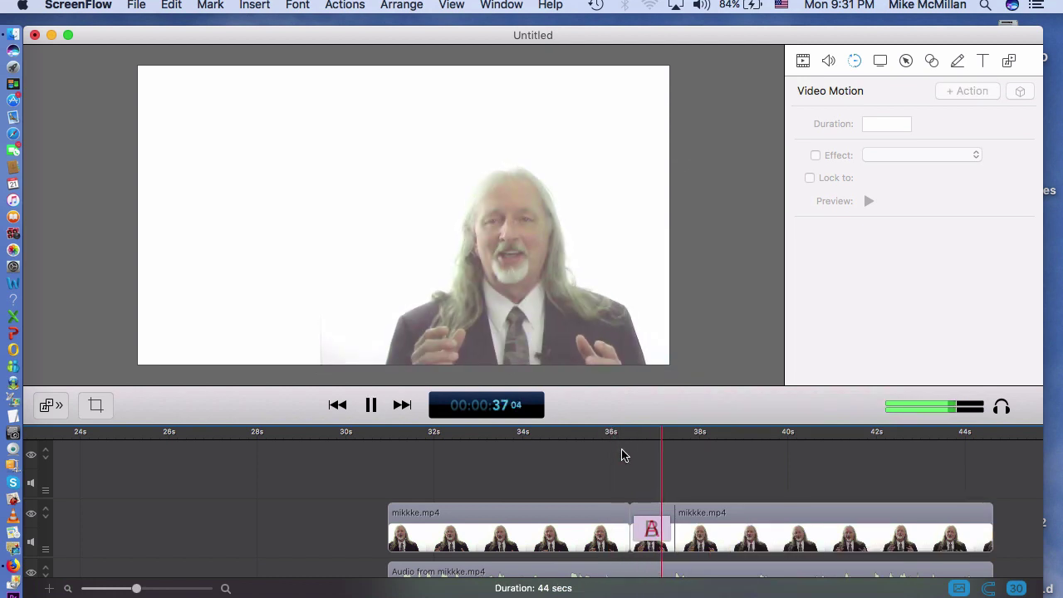
key(space)
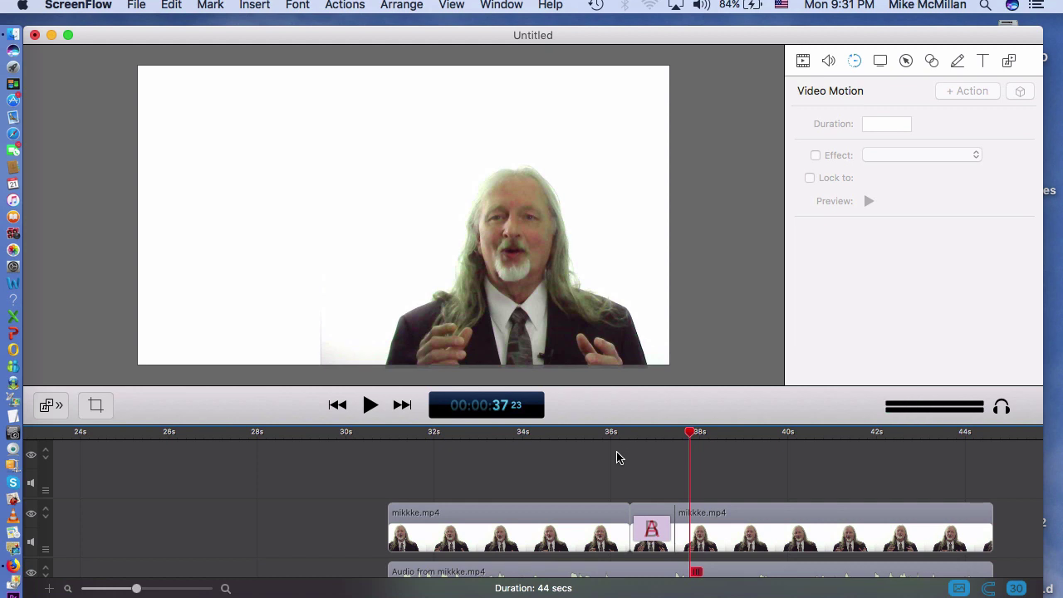
click(604, 436)
key(space)
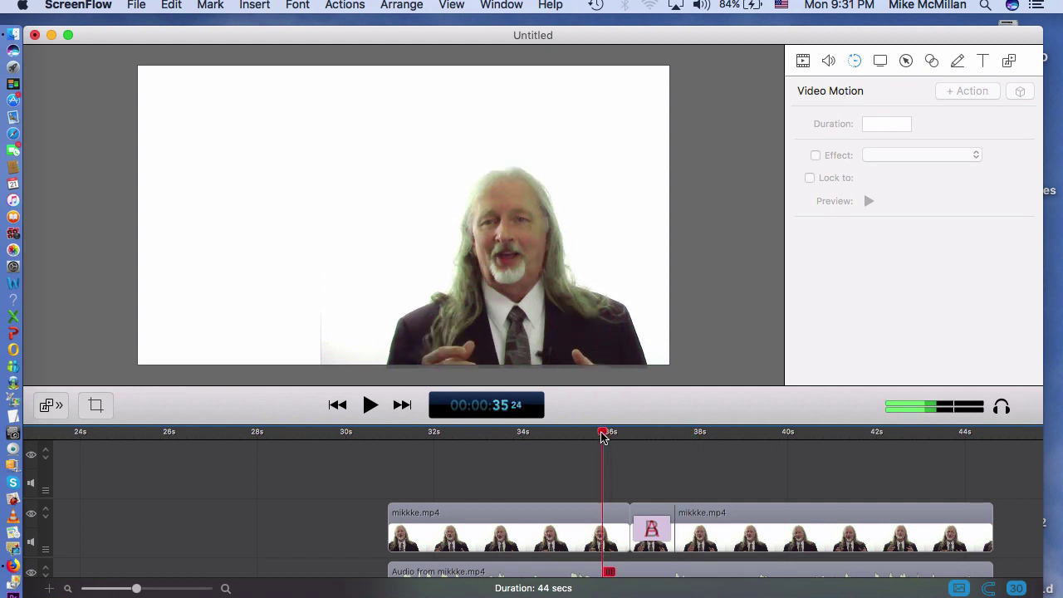
key(space)
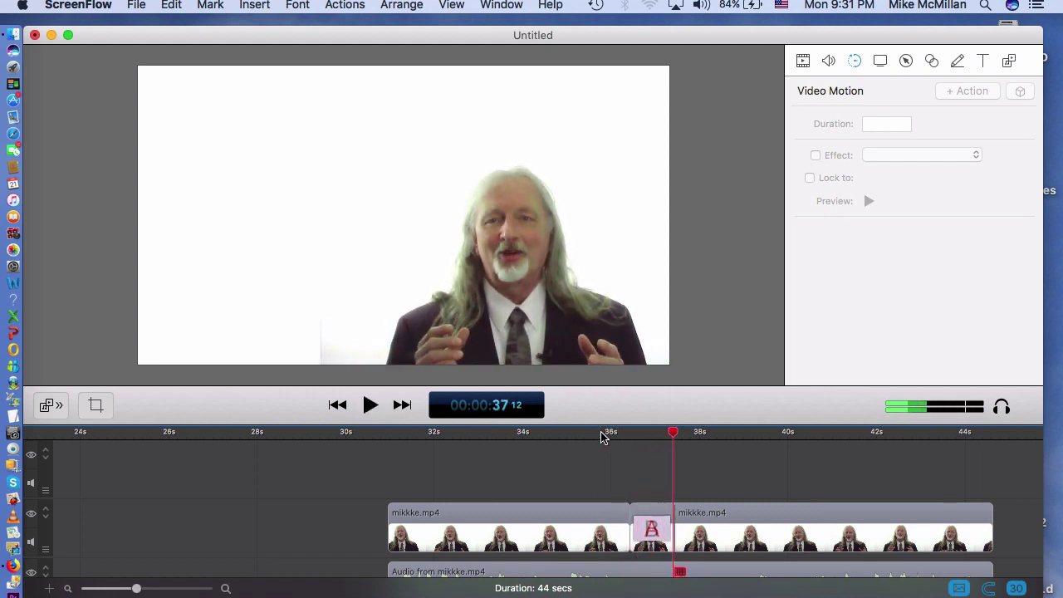
Step: Enlarge the second video clip and move it so the speaker is roughly centered on the canvas
click(789, 521)
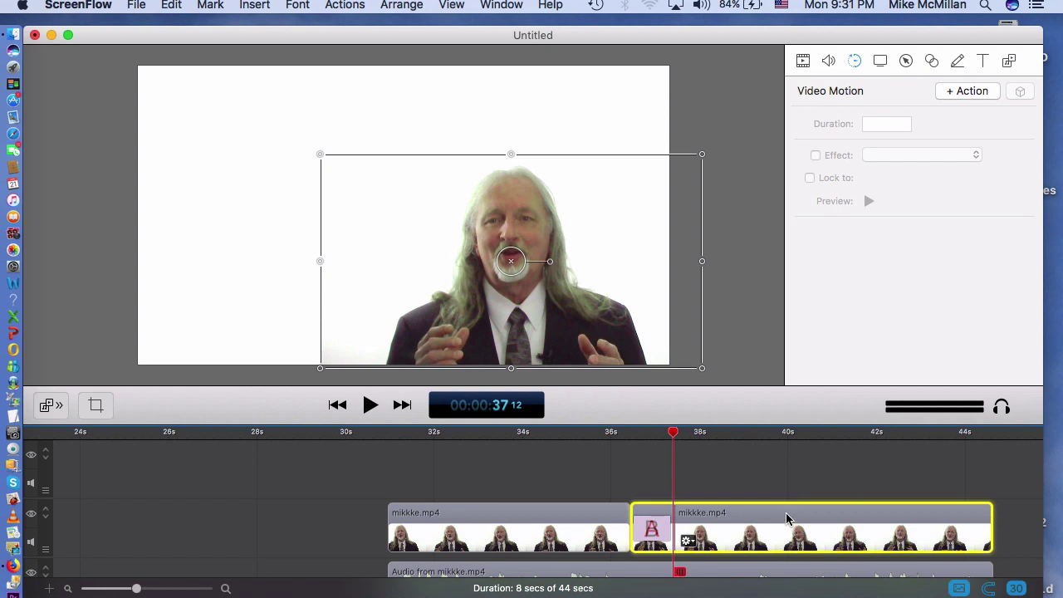
drag(322, 158, 241, 109)
drag(508, 197, 454, 191)
click(737, 219)
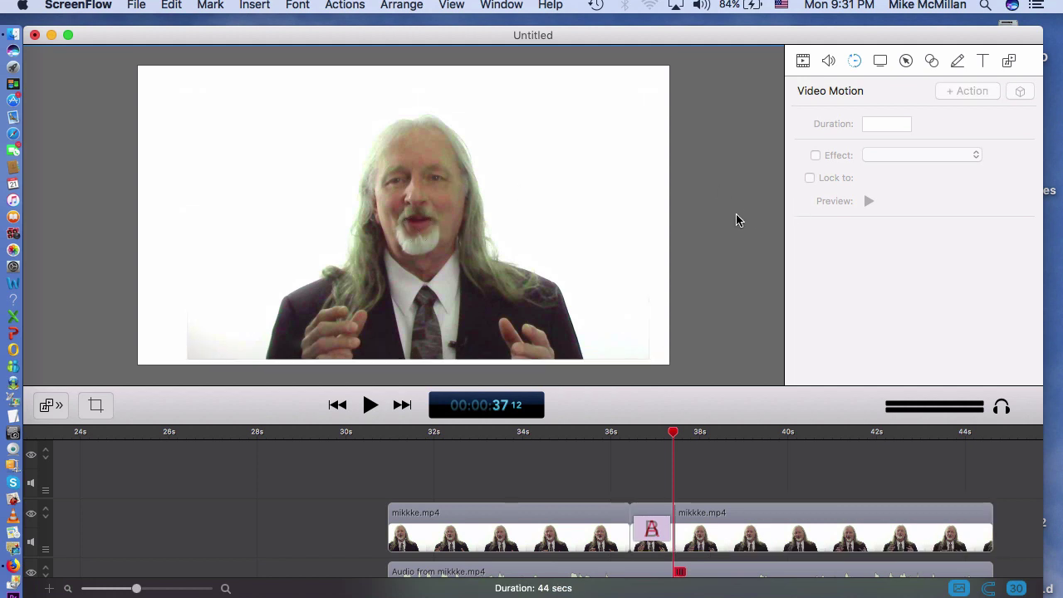
Step: Preview the transition into the enlarged video clip from 35 seconds 20 frames
click(602, 490)
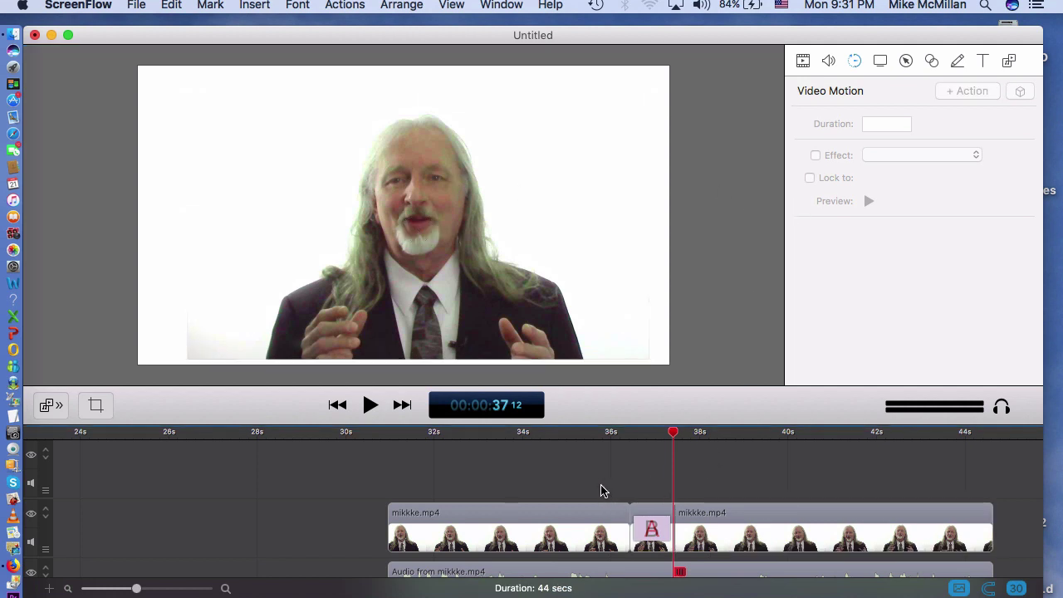
click(595, 440)
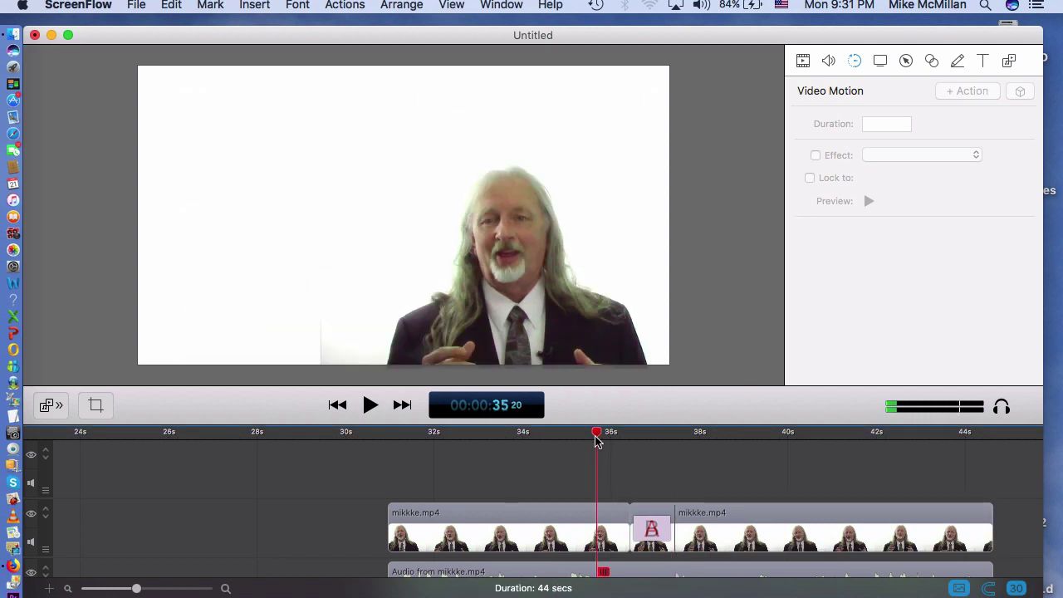
key(space)
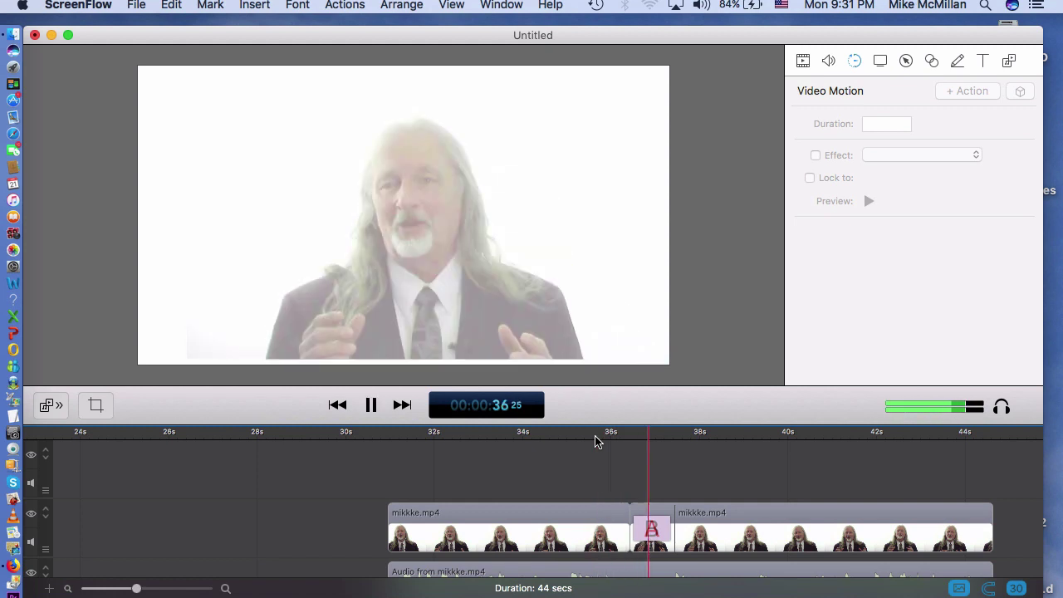
key(space)
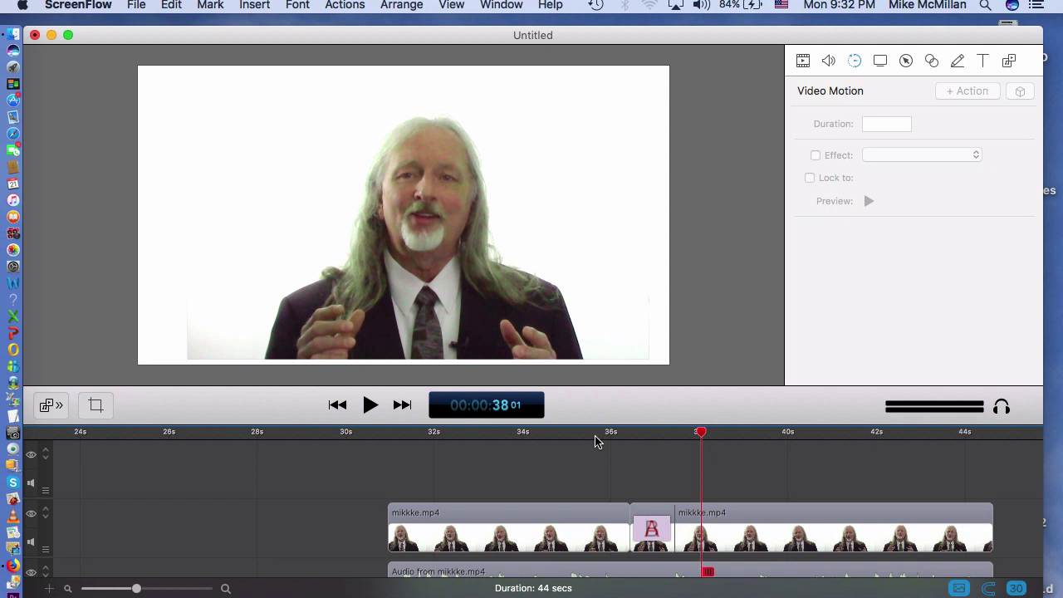
Step: Delete both mikkke.mp4 video clips from the timeline, keeping the separate audio track
mouse_move(777, 544)
click(771, 520)
key(Delete)
click(606, 521)
key(Delete)
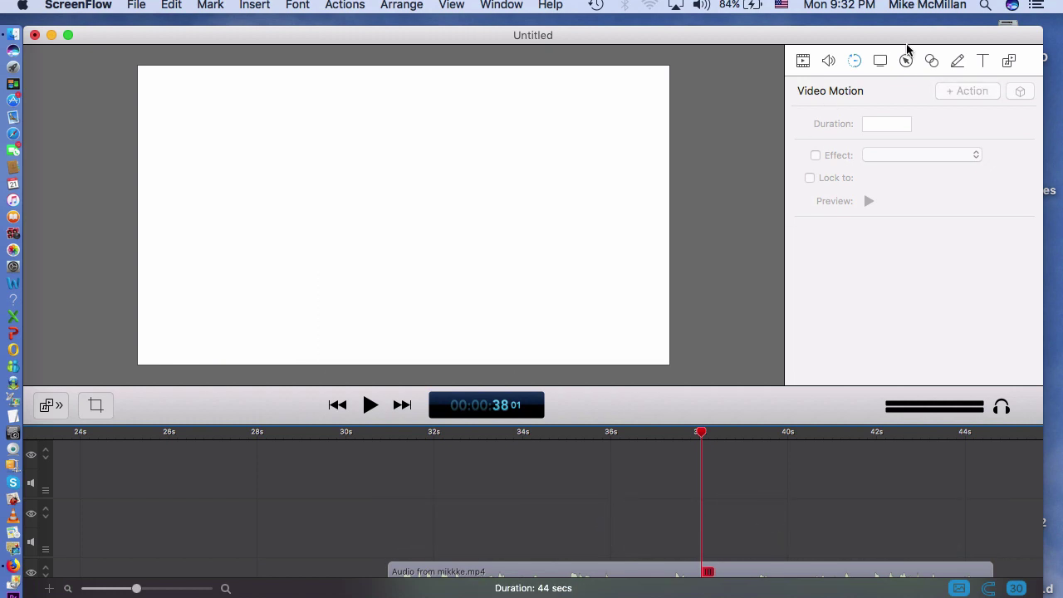
Step: Place the canstockphoto25863172.jpg image from the media library on the canvas, sized and positioned against the canvas's lower-right corner
click(1008, 61)
drag(992, 176, 541, 254)
drag(336, 147, 334, 121)
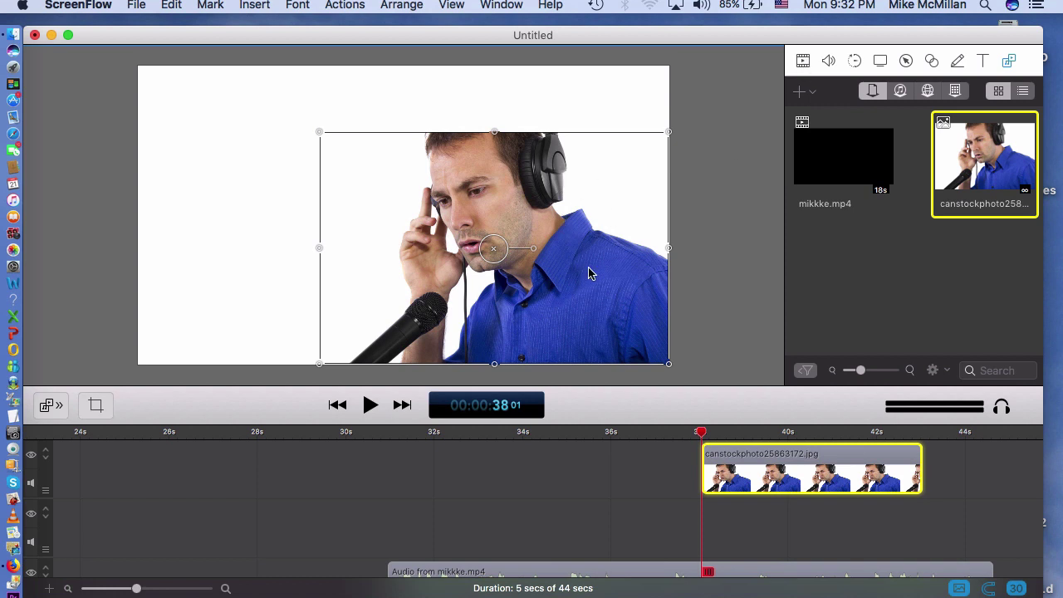
mouse_move(533, 257)
mouse_down()
mouse_move(520, 281)
mouse_move(532, 260)
mouse_up()
click(719, 258)
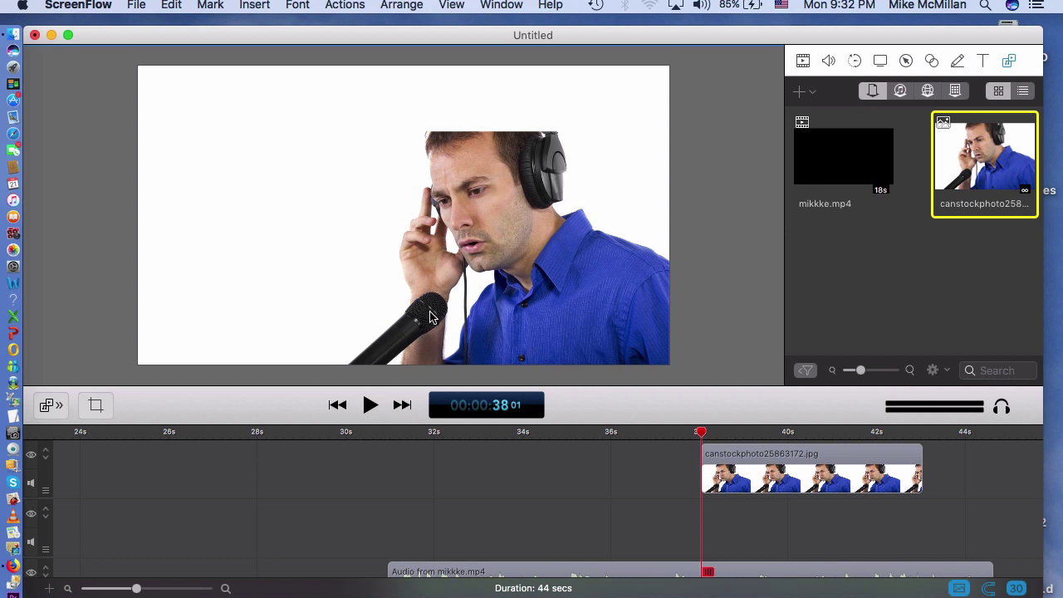
Step: Add an annotation clip above the photo clip at 38 seconds
click(958, 62)
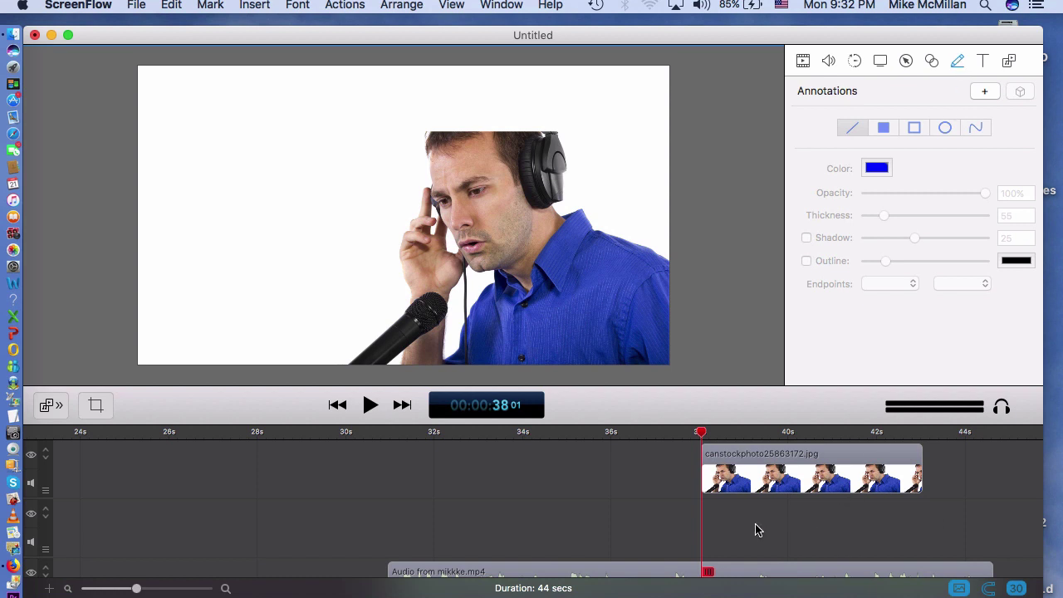
click(742, 452)
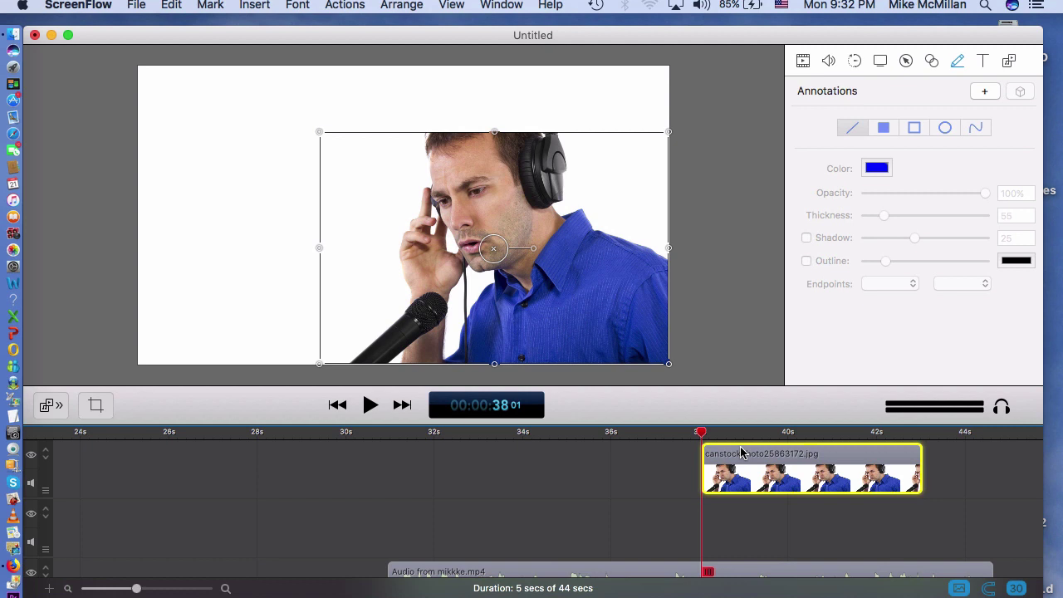
click(985, 93)
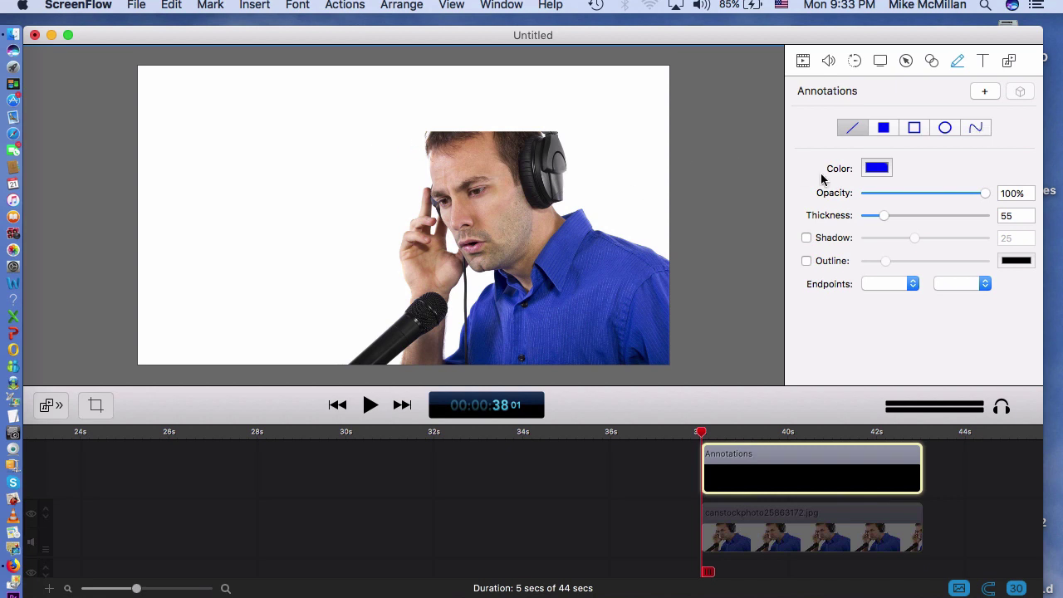
Step: Try a freehand annotation stroke in the blank area beside the man and undo it
click(974, 127)
mouse_move(361, 125)
mouse_down()
mouse_move(367, 198)
mouse_move(310, 252)
mouse_up()
key(super+z)
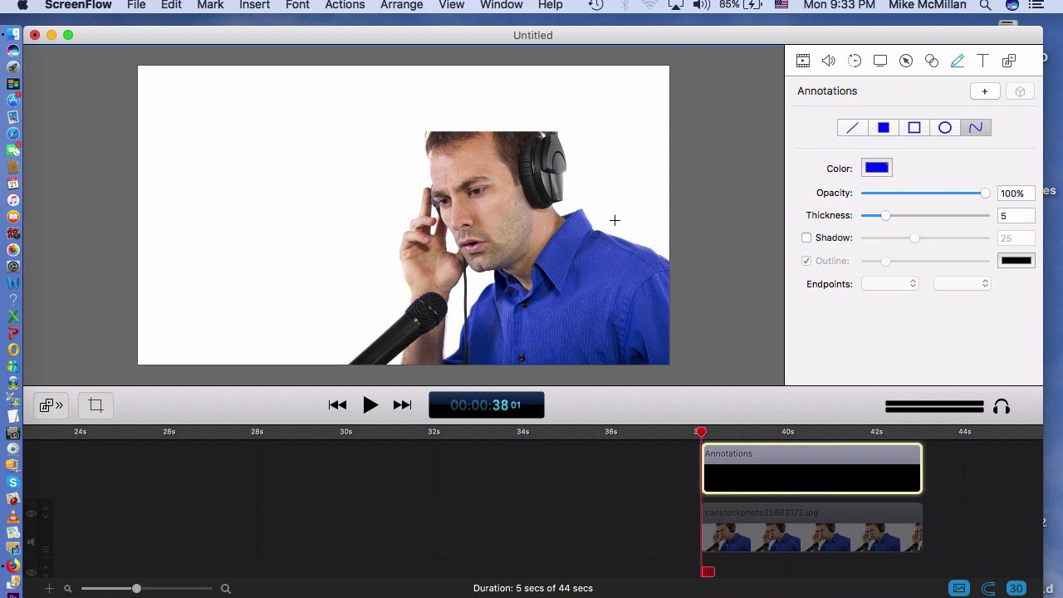
Step: Draw a blue, black-outlined horizontal line with an arrowhead endpoint pointing at the microphone from the blank area, and finish the annotation
click(852, 127)
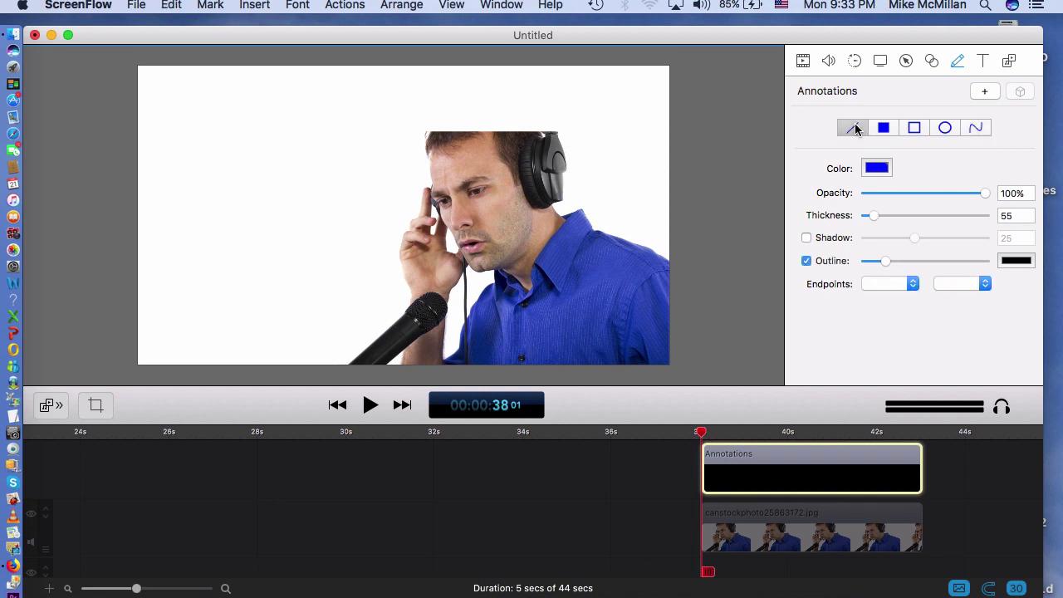
click(984, 285)
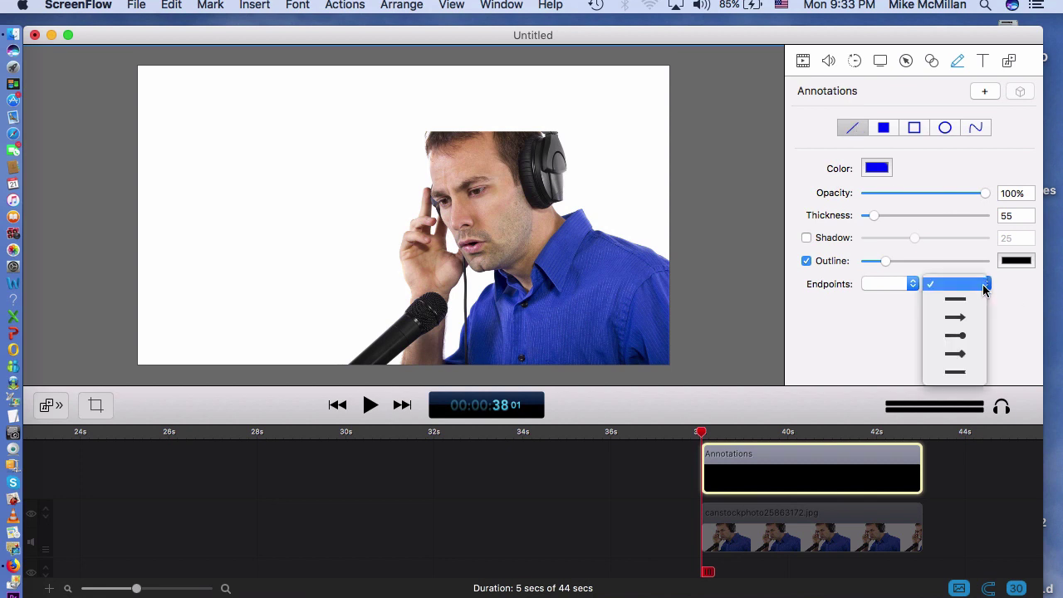
click(964, 322)
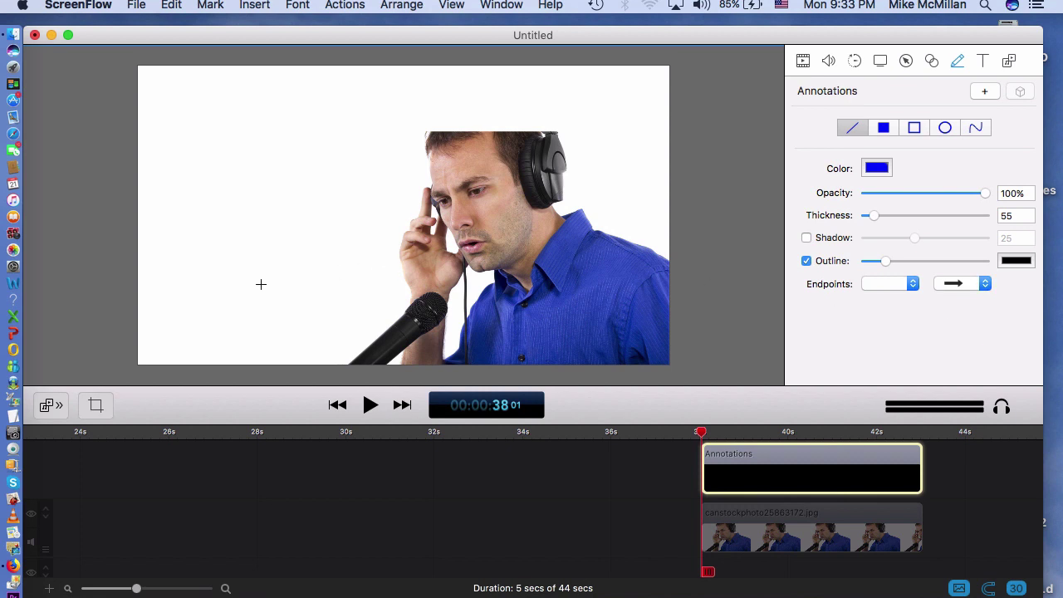
drag(261, 285, 417, 284)
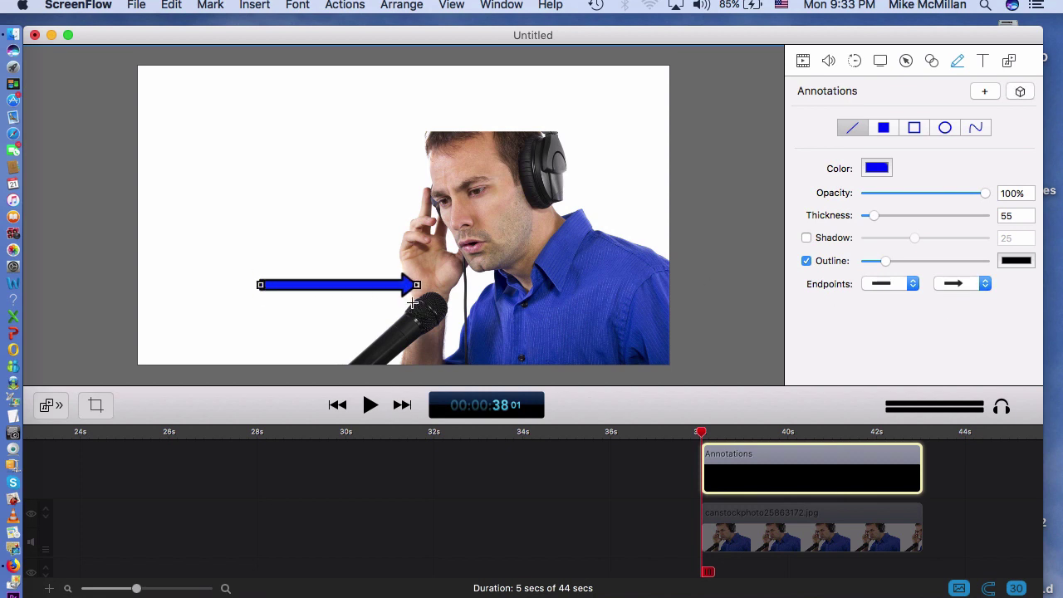
drag(402, 291, 389, 306)
click(535, 479)
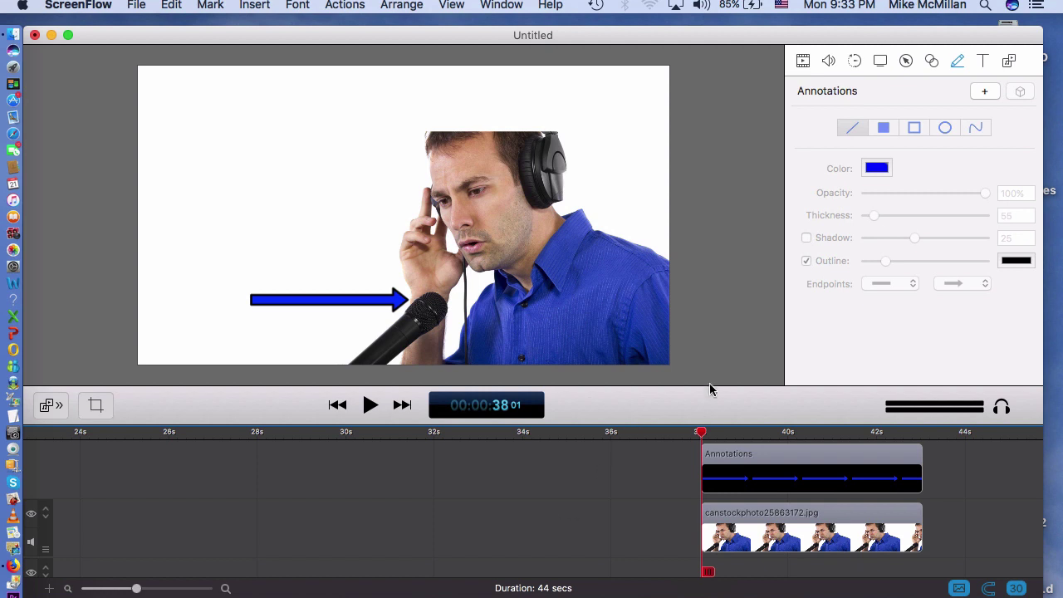
Step: Add a second annotation clip, draw a blue, black-outlined rectangular frame in the blank area above the arrow, and delete it
click(984, 91)
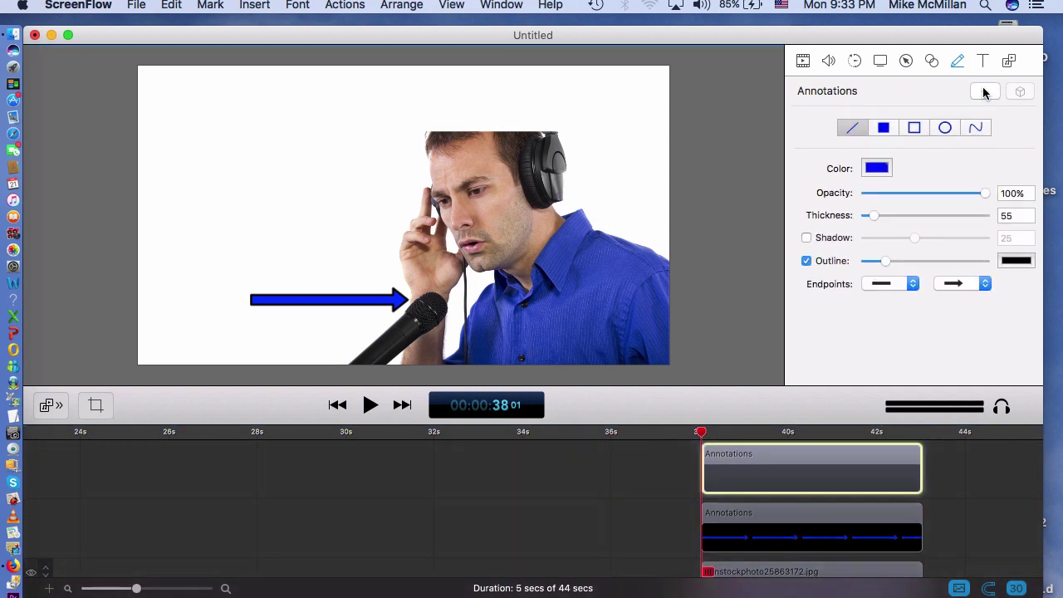
click(914, 127)
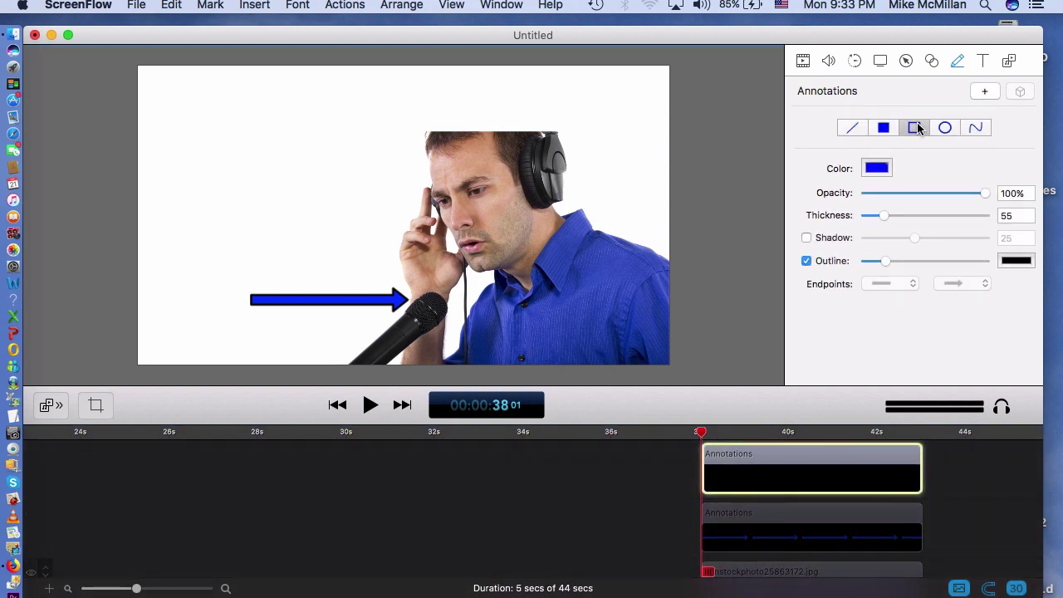
mouse_move(202, 110)
mouse_down()
mouse_move(420, 187)
mouse_move(419, 236)
mouse_move(410, 228)
mouse_up()
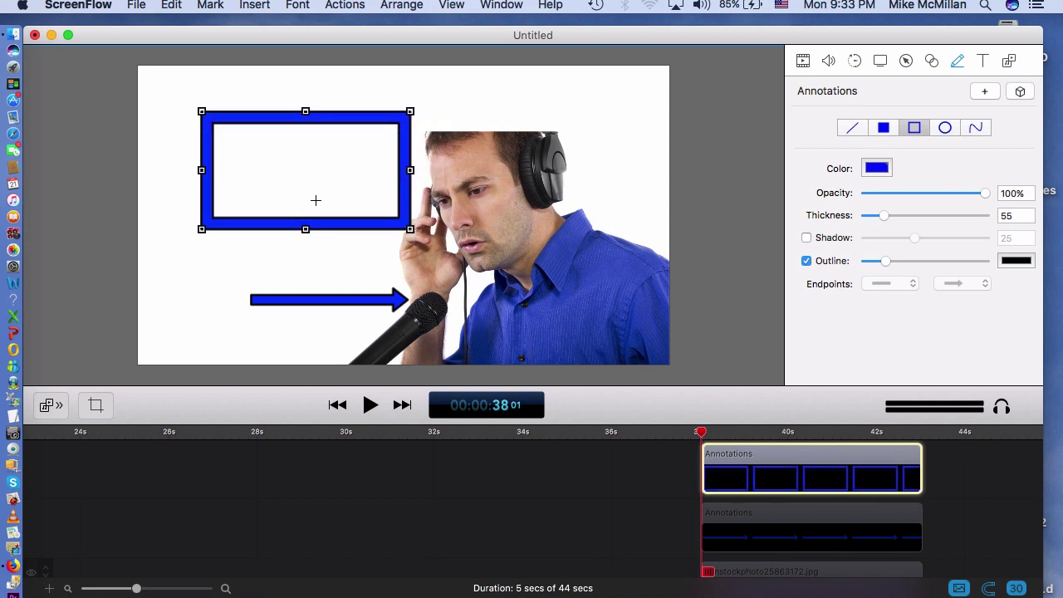
key(Delete)
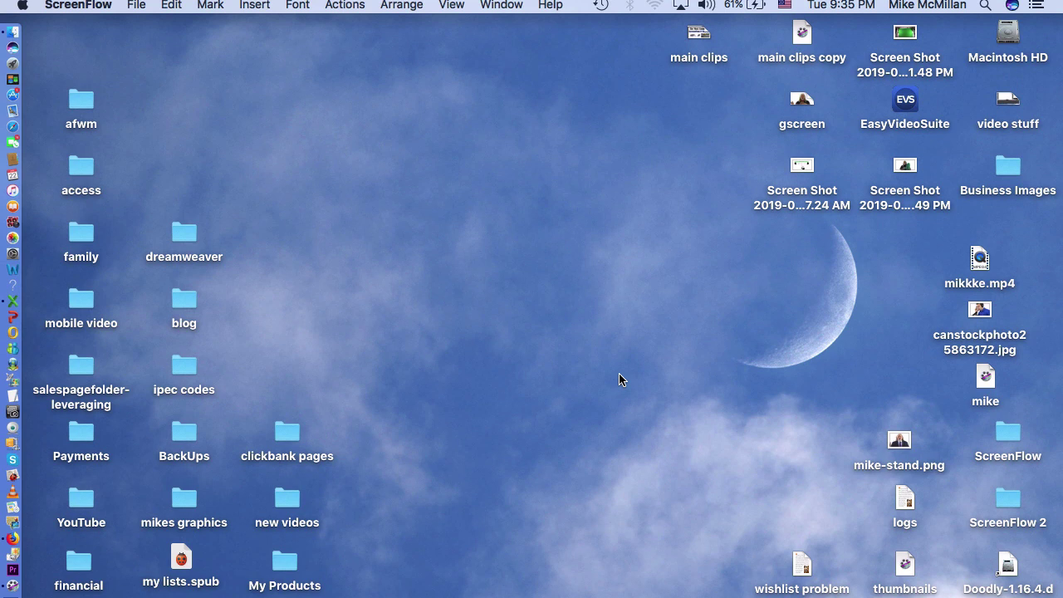
Step: Start a new recording setup with the iPhone as the recorded iOS device and desktop recording turned off
click(138, 7)
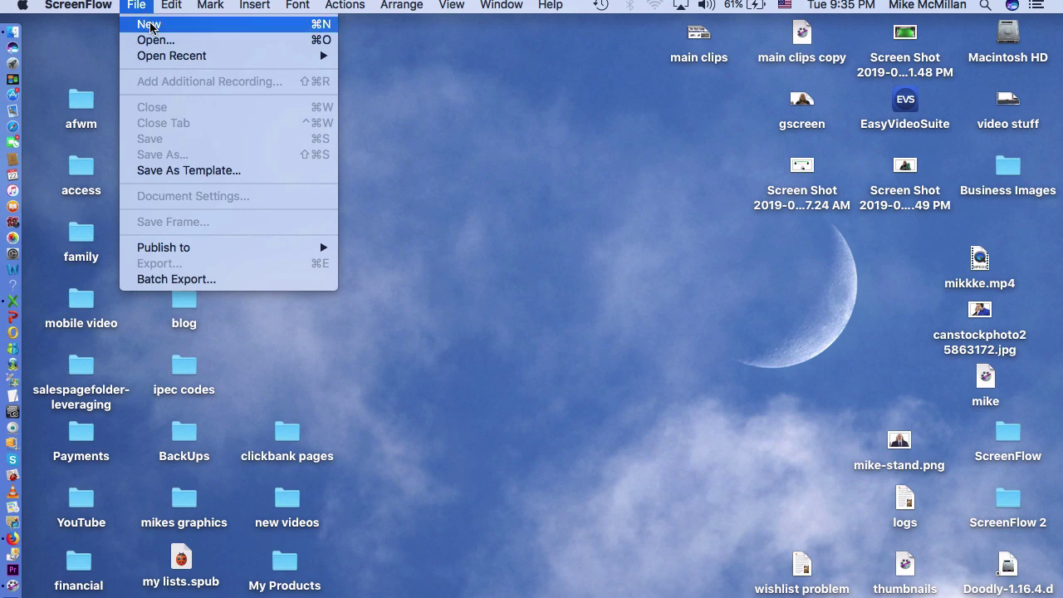
click(150, 26)
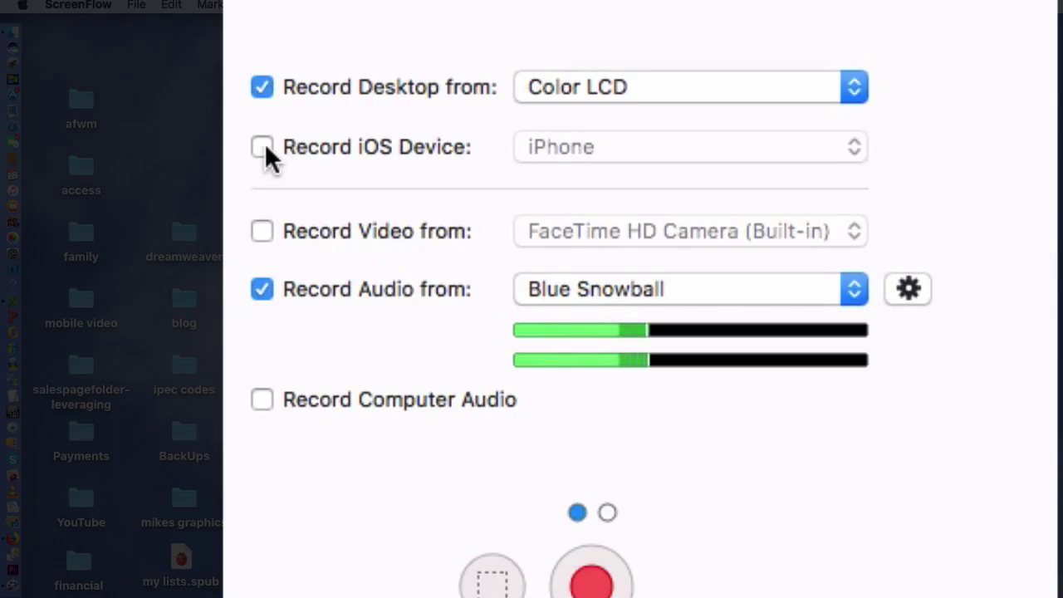
click(473, 180)
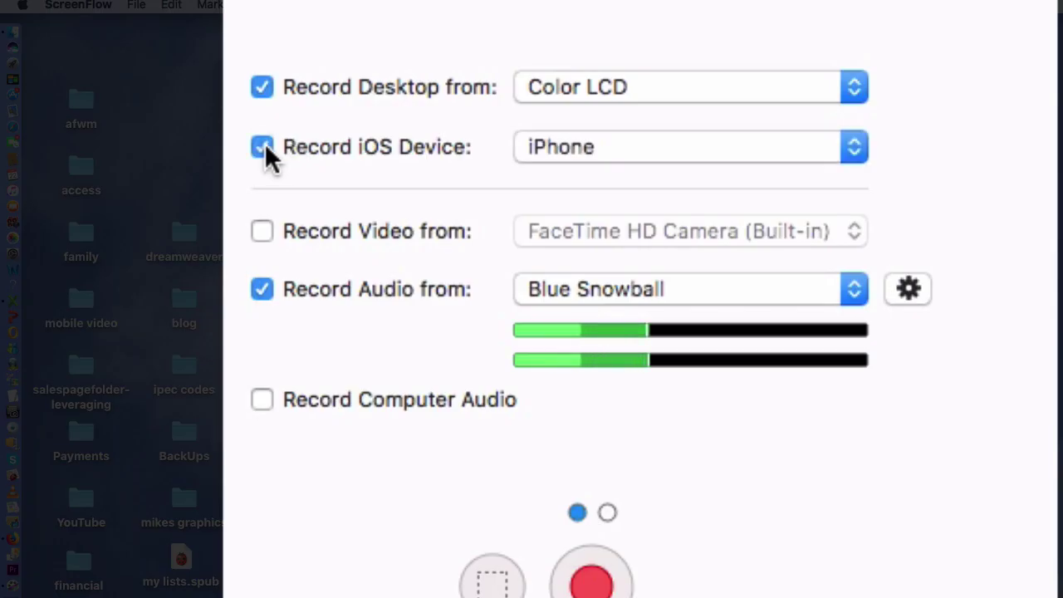
click(261, 86)
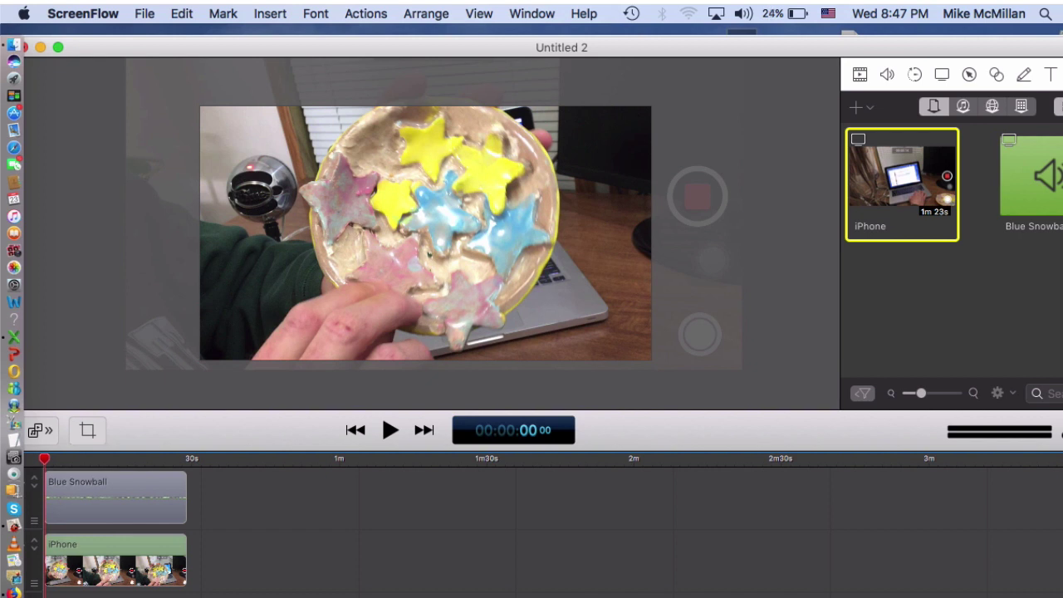
Step: Play the iPhone recording and examine its separate Blue Snowball audio and iPhone video clips on the timeline
key(space)
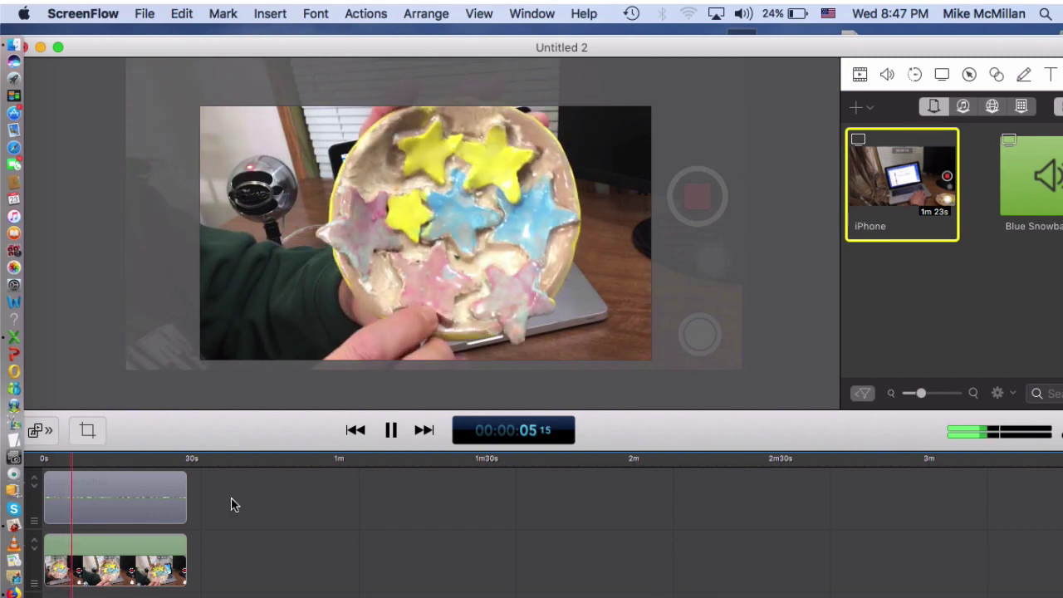
click(155, 486)
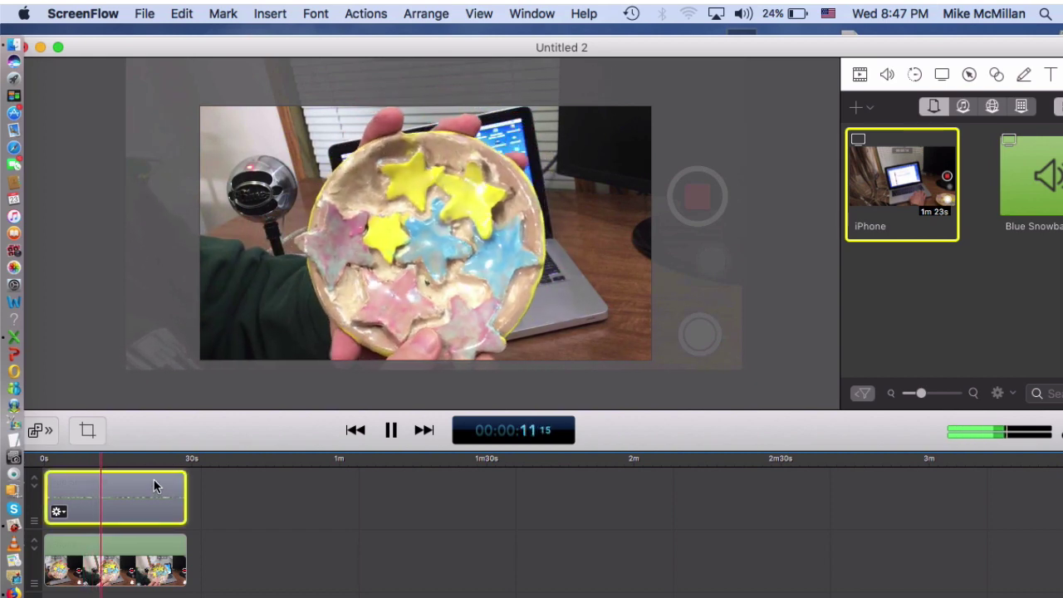
click(155, 563)
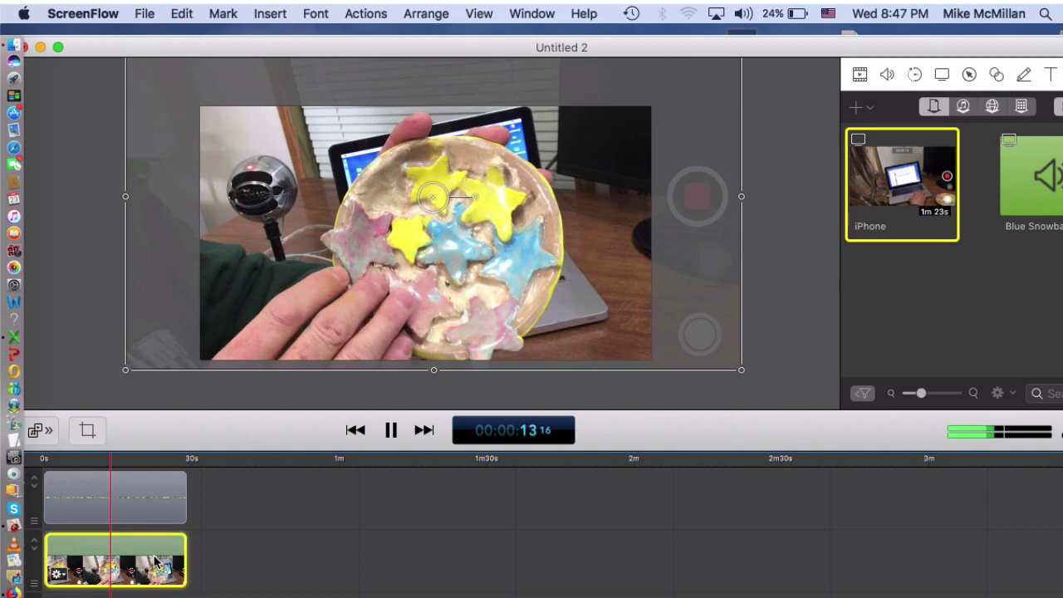
click(285, 537)
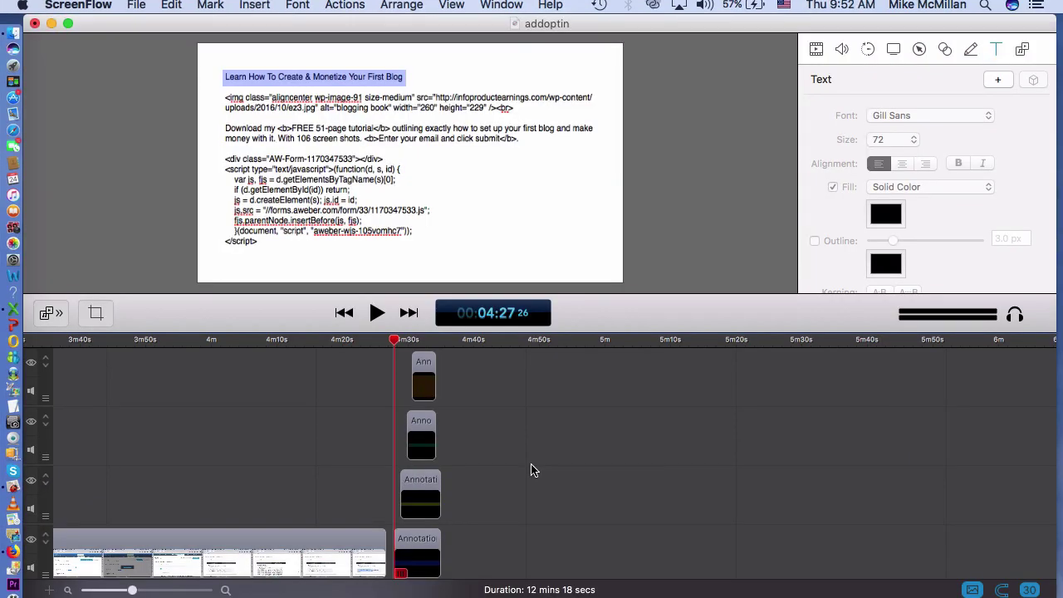
Step: Play the highlighted code section of the addoptin project from about 4:27 and look over the stacked clips that form it
key(space)
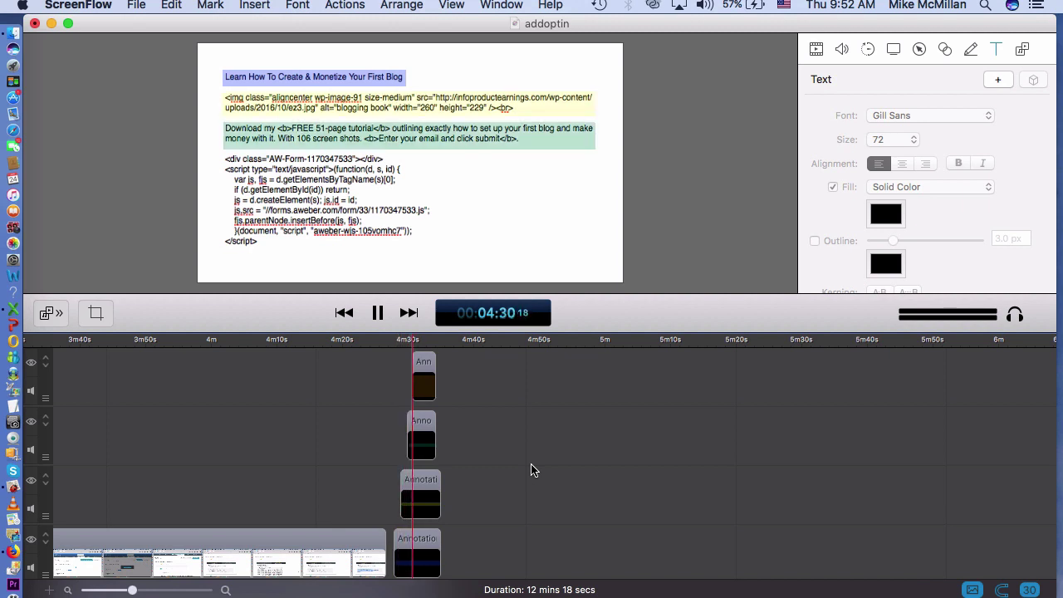
key(space)
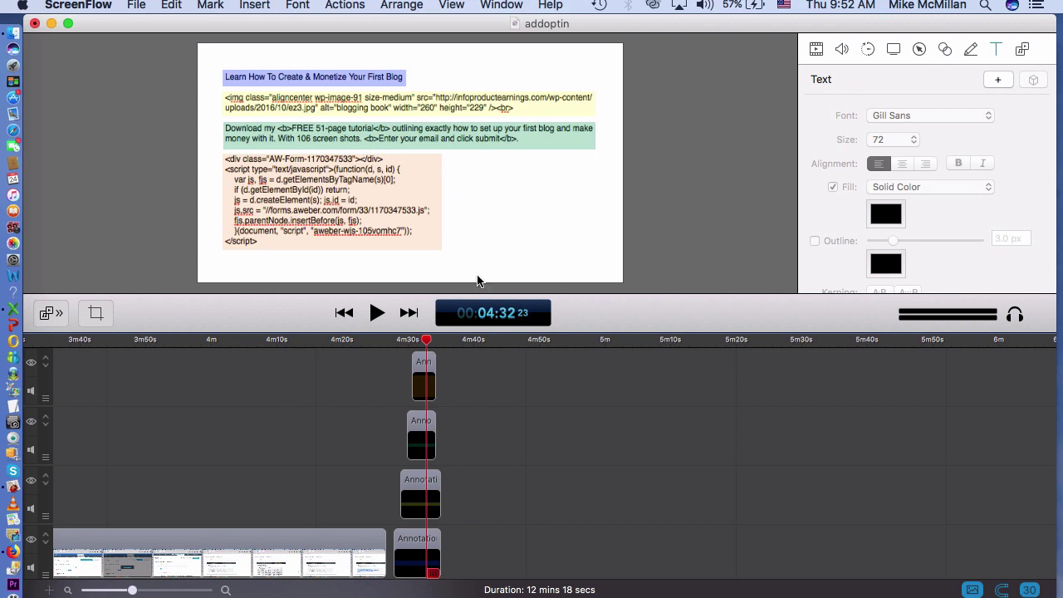
scroll(448, 384, down, 1)
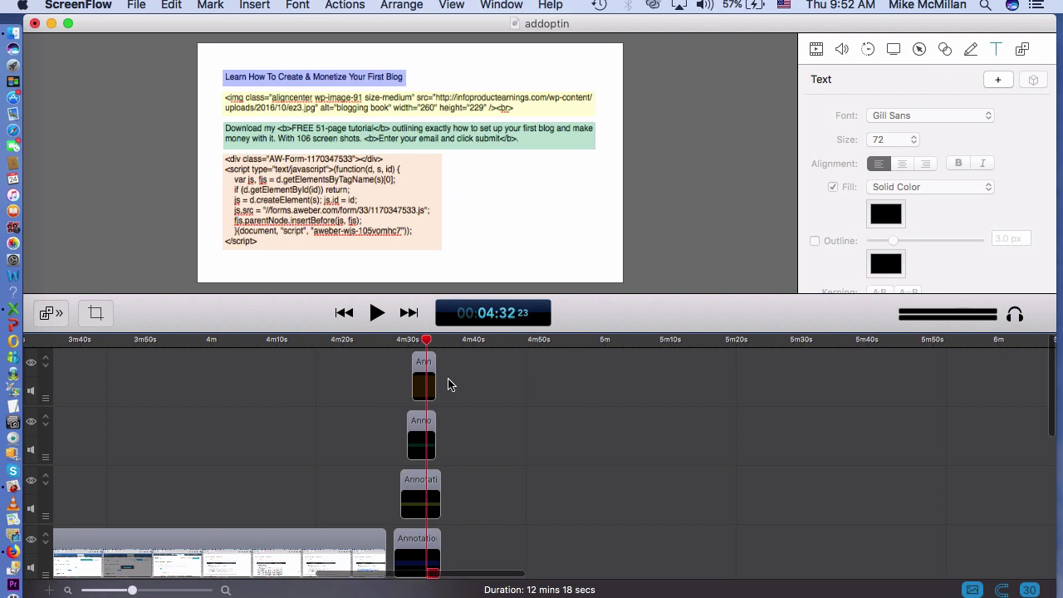
scroll(448, 383, down, 5)
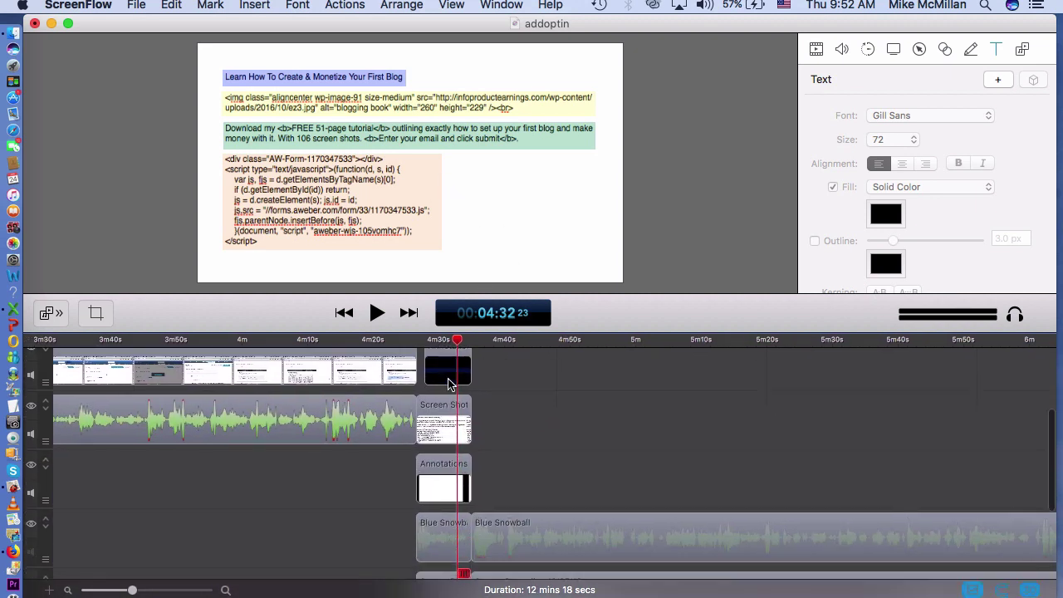
scroll(449, 384, down, 5)
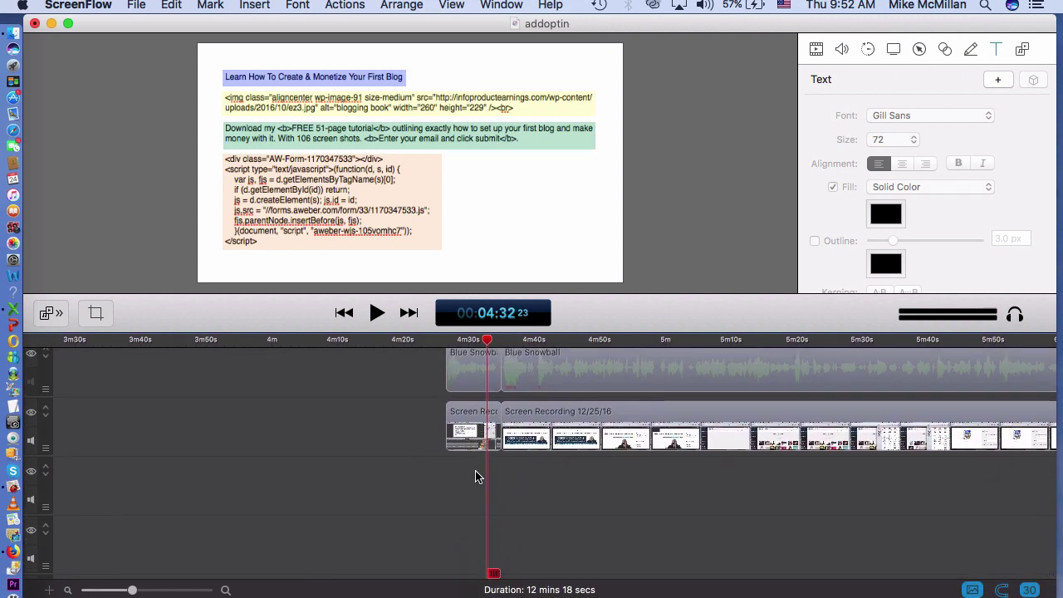
Step: Nest all the stacked annotation, image, audio and recording clips around 4:30 into a single clip
drag(476, 461, 463, 311)
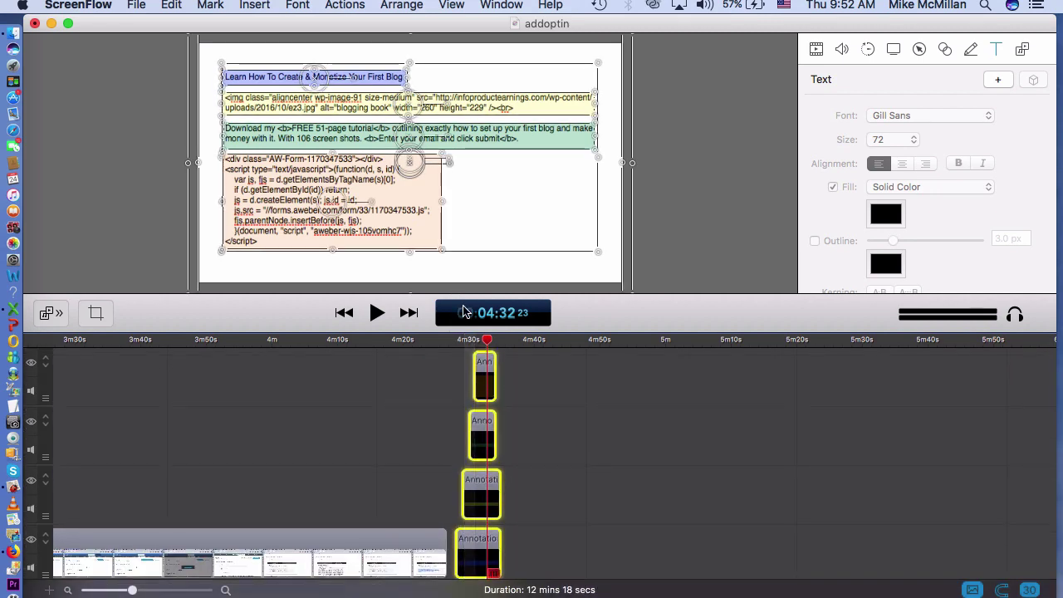
click(171, 7)
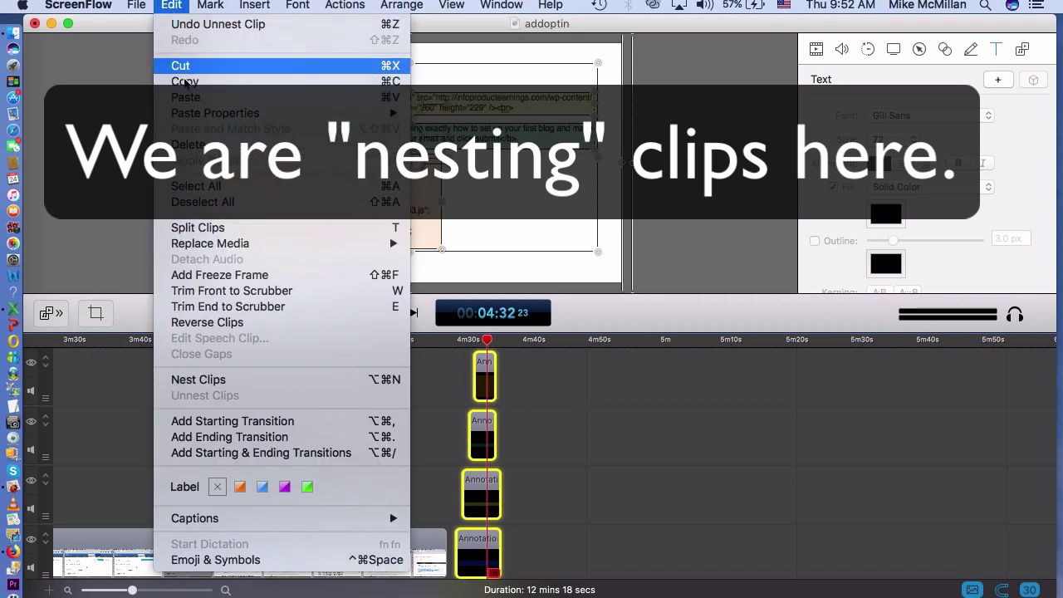
click(216, 379)
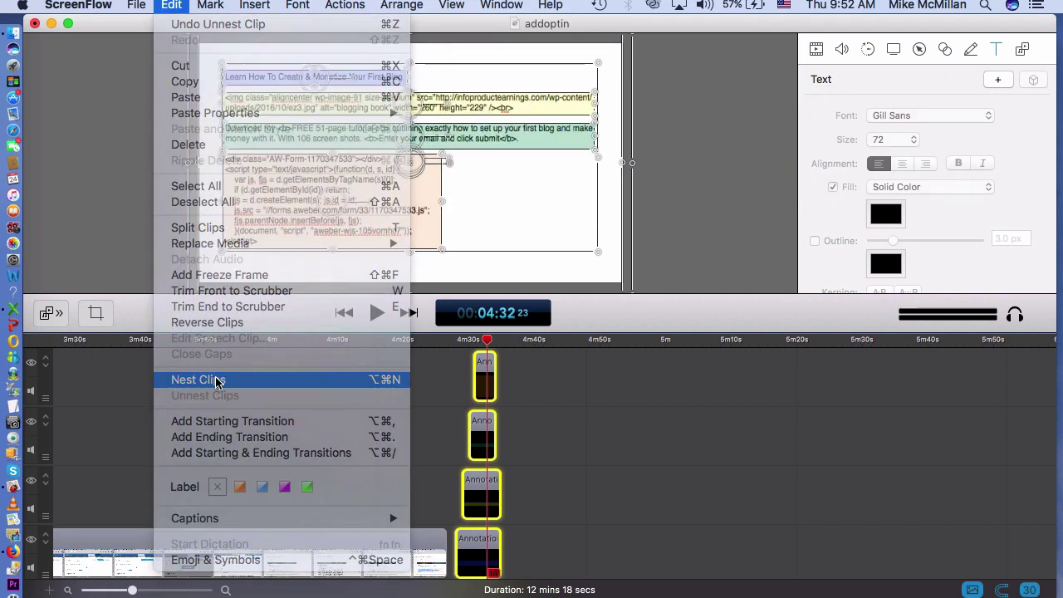
scroll(554, 415, down, 5)
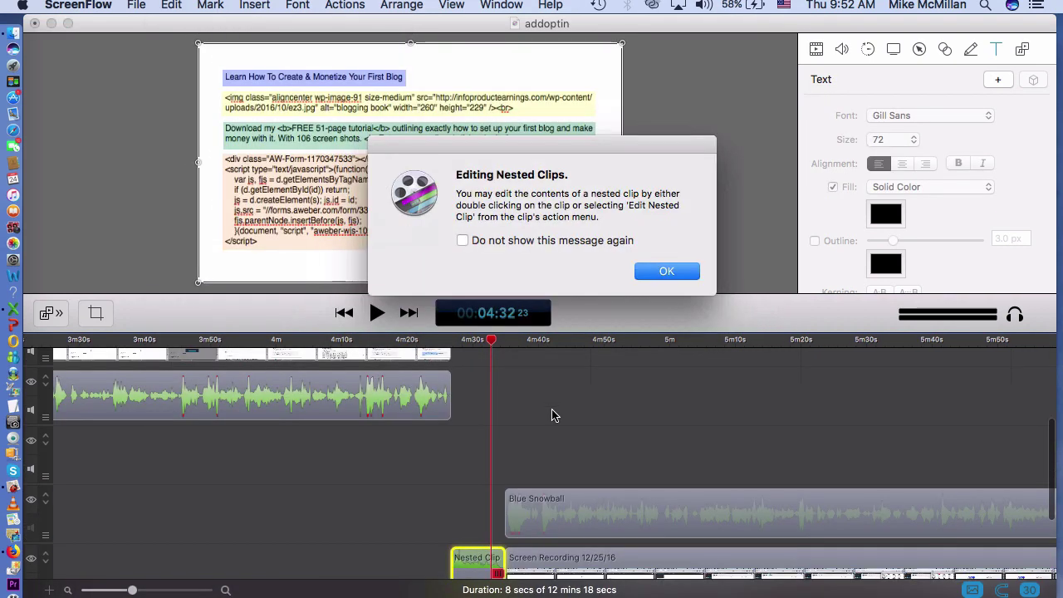
click(674, 268)
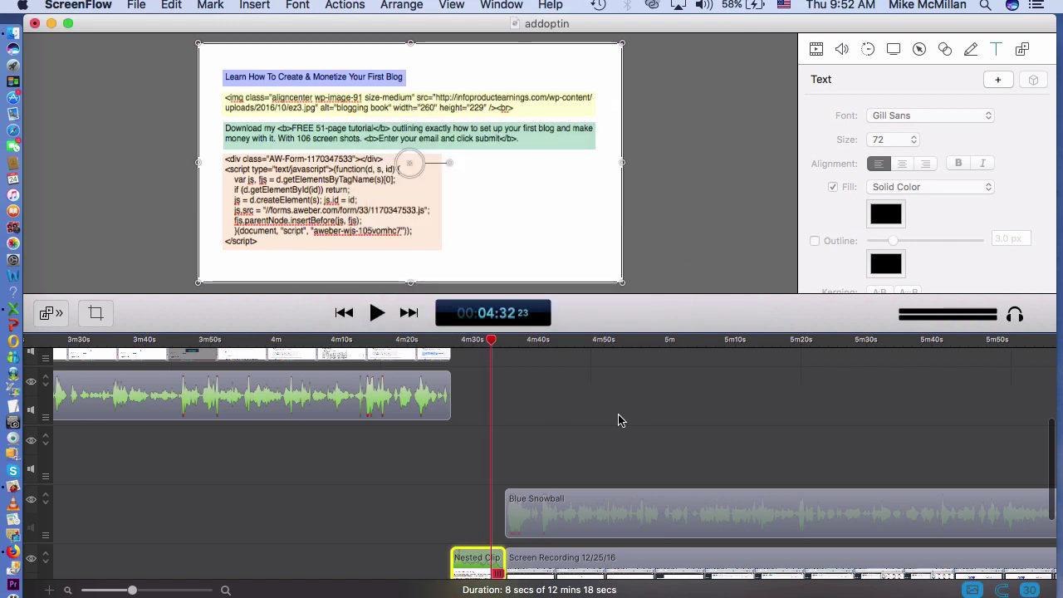
Step: Play the nested clip from about 4:29 to check its coloured highlights
scroll(619, 420, down, 3)
click(471, 340)
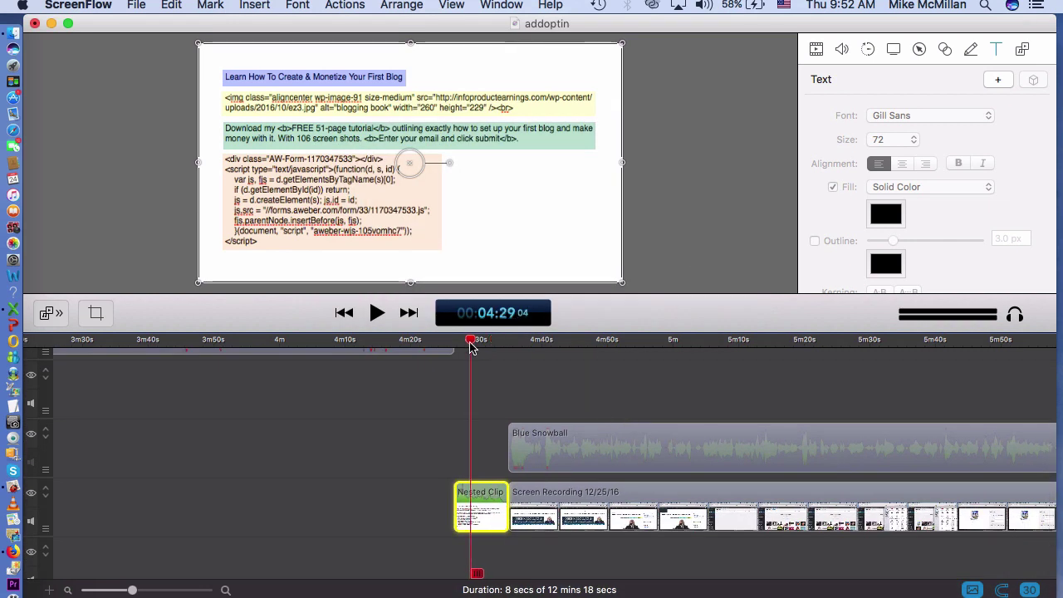
key(space)
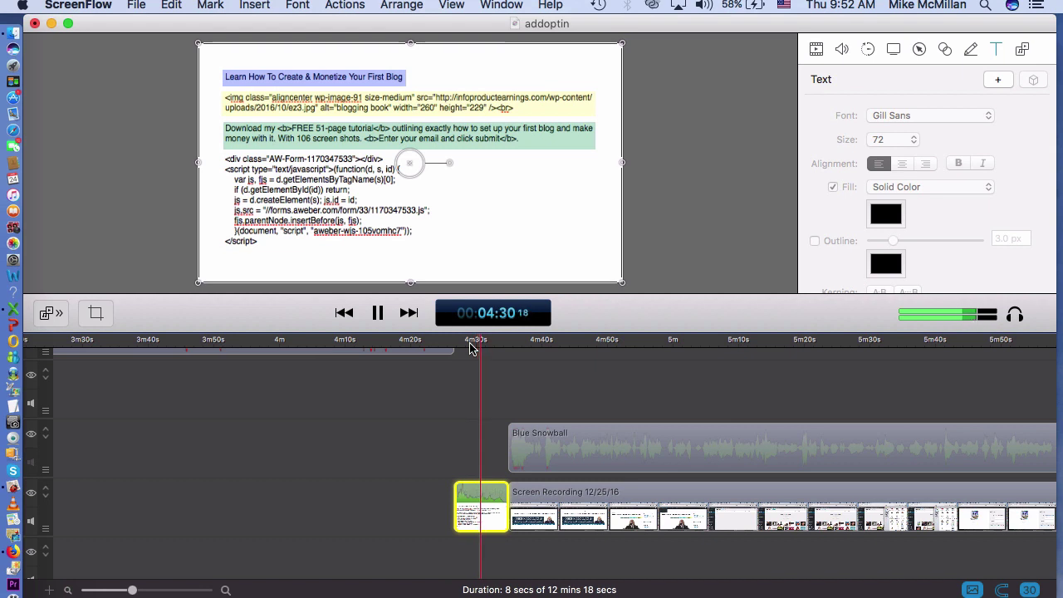
key(space)
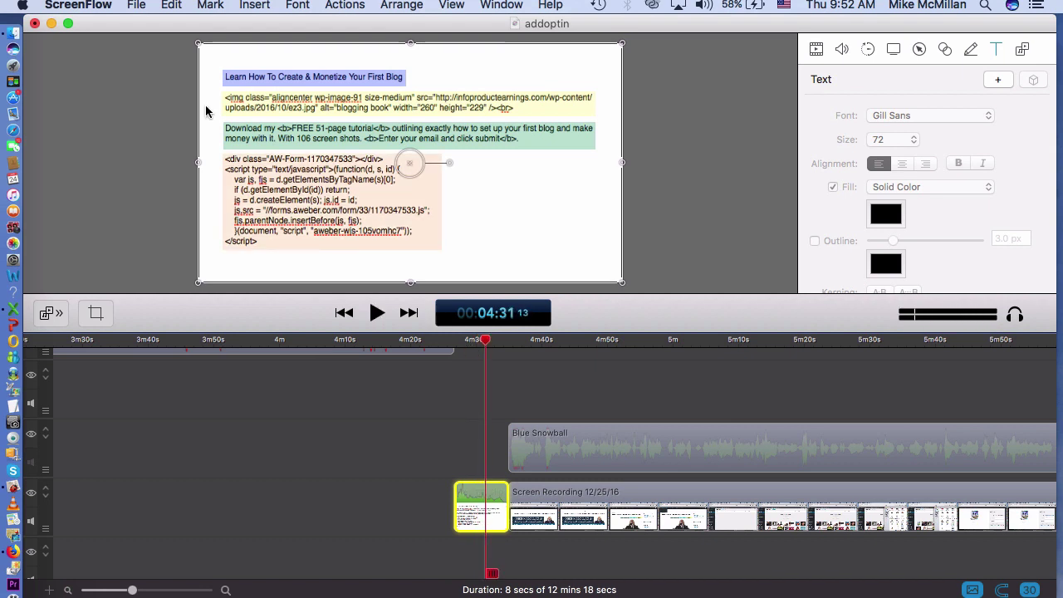
Step: Unnest the nested clip around 4:30 into its separate clips
click(173, 5)
click(238, 399)
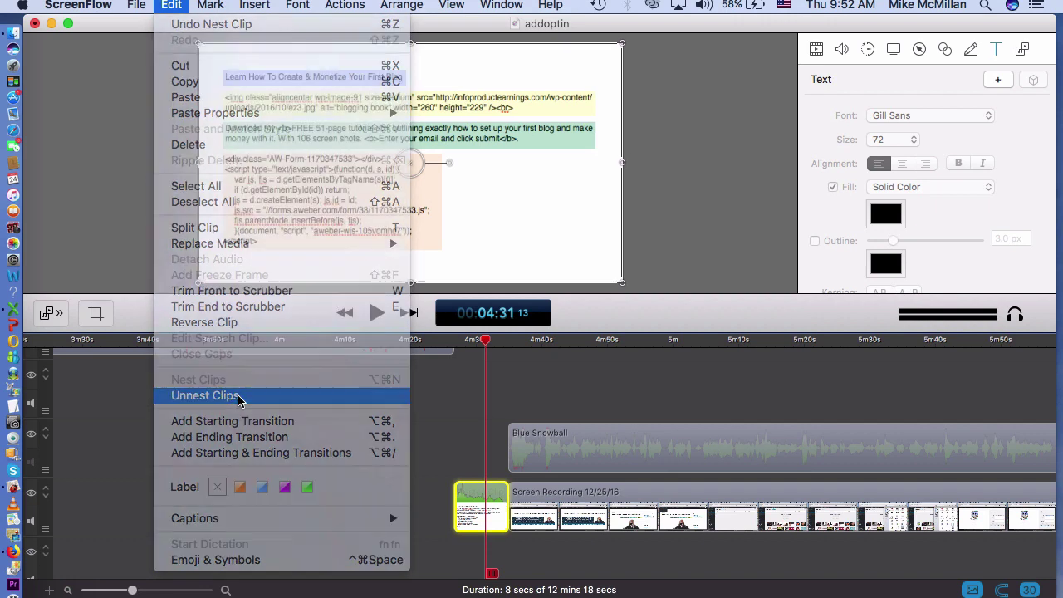
scroll(338, 391, down, 3)
scroll(339, 392, up, 2)
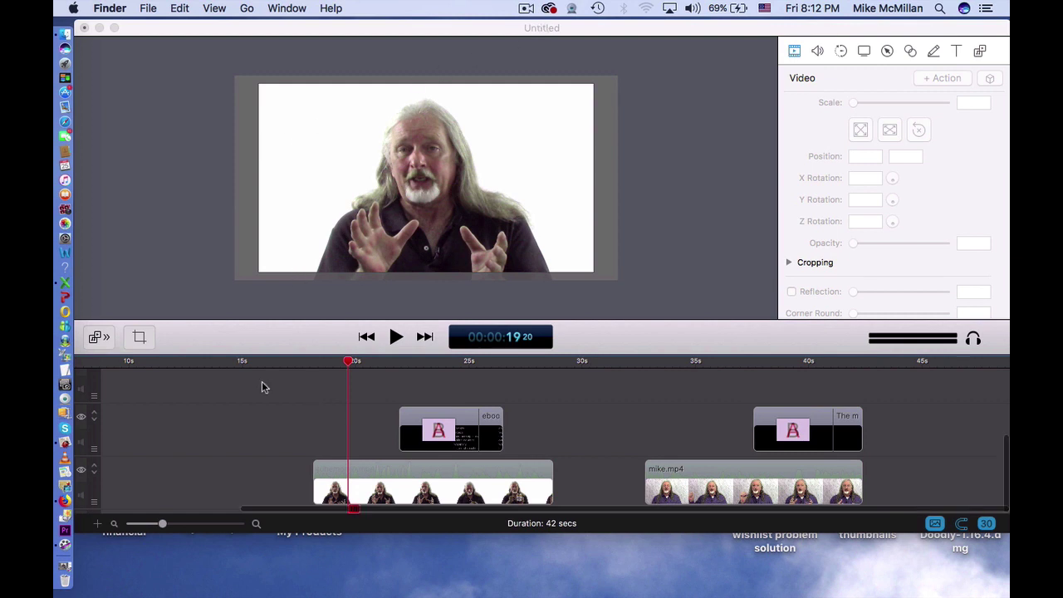
Step: Set the background colour of the 1280 x 720 canvas to Ocean and apply the canvas settings
click(139, 336)
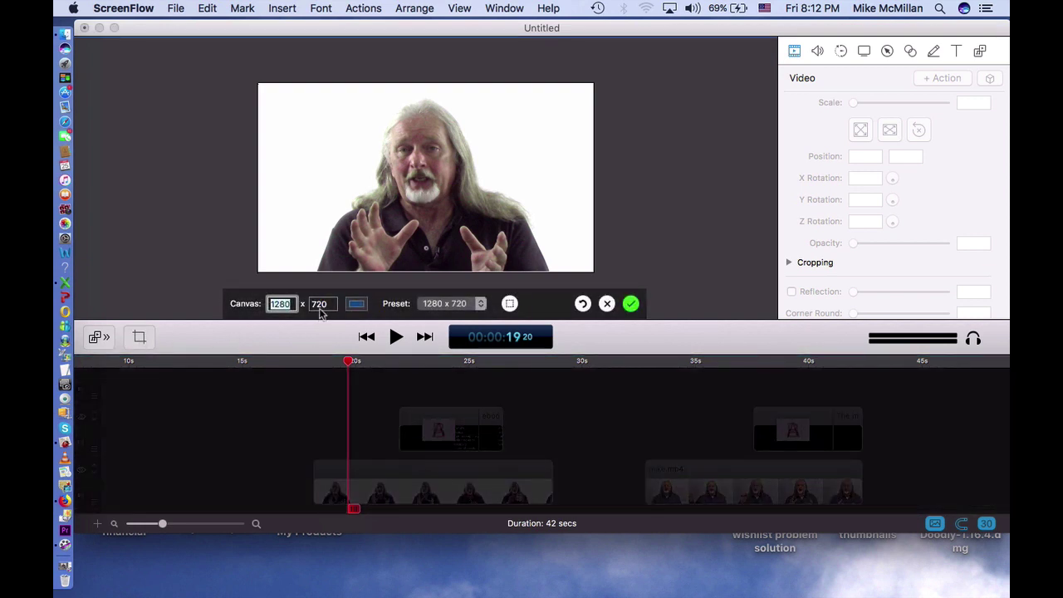
click(356, 304)
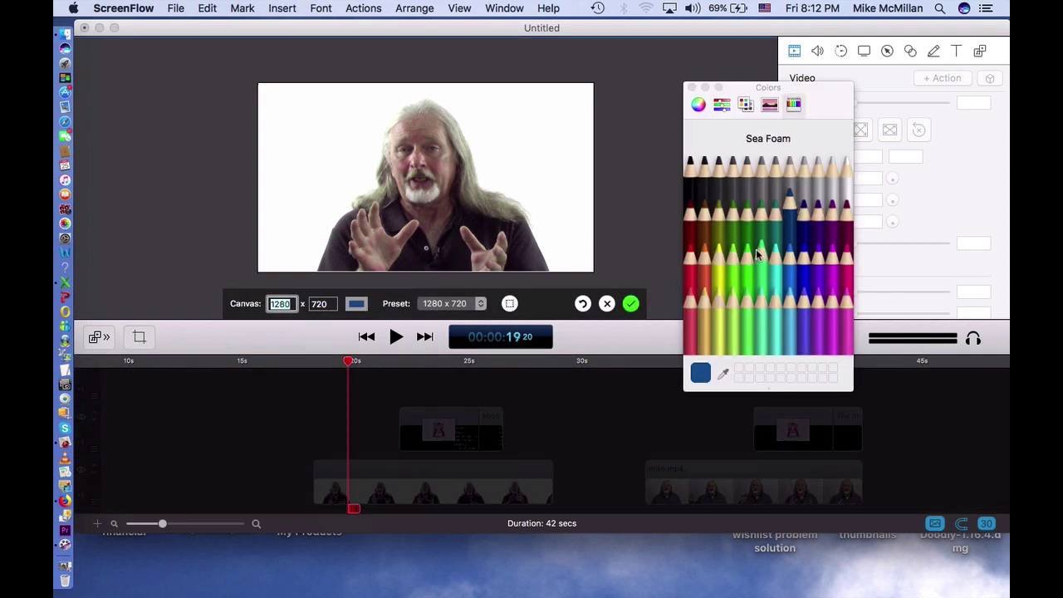
click(762, 203)
click(791, 206)
click(630, 303)
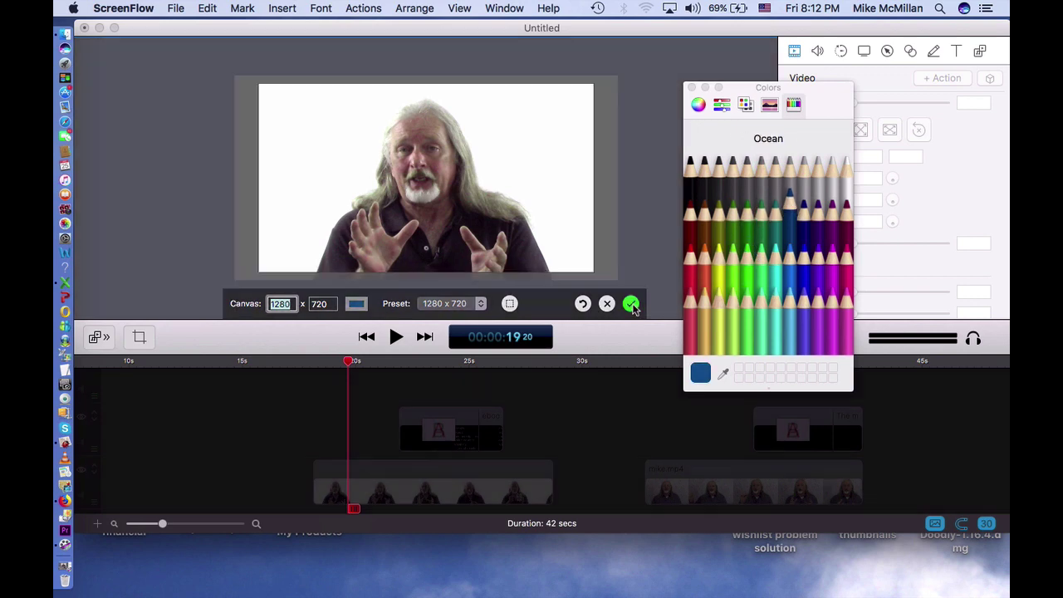
click(690, 87)
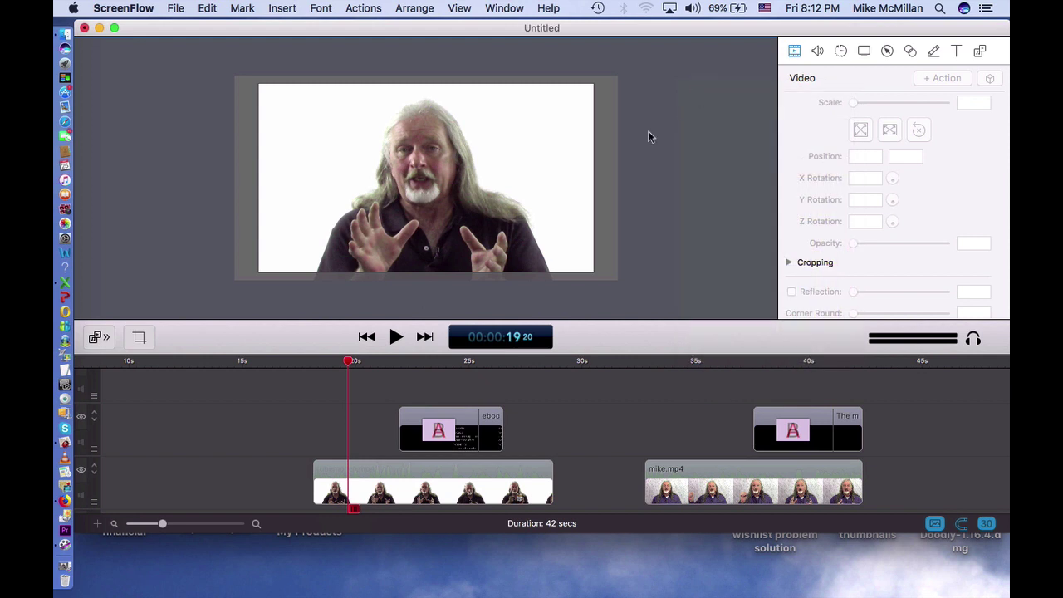
Step: Shift the tubemoney.mp4 talking-head clip on the canvas to position 29, 0 and place the playhead at 19 seconds 22 frames
click(328, 147)
mouse_move(329, 147)
mouse_down()
mouse_move(425, 157)
mouse_move(451, 239)
mouse_move(360, 135)
mouse_move(336, 133)
mouse_move(336, 146)
mouse_up()
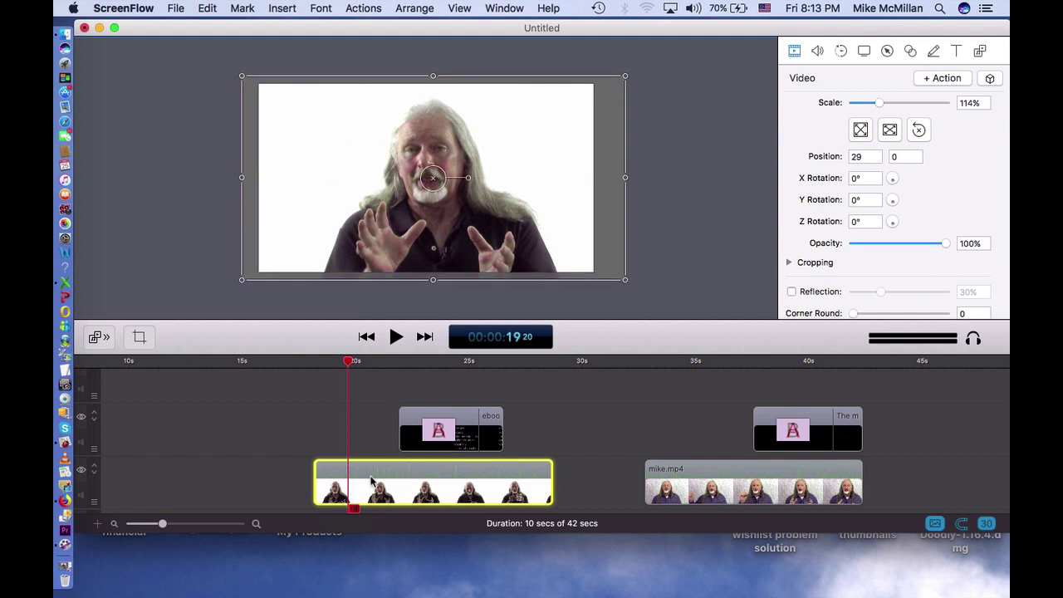
scroll(465, 432, left, 1)
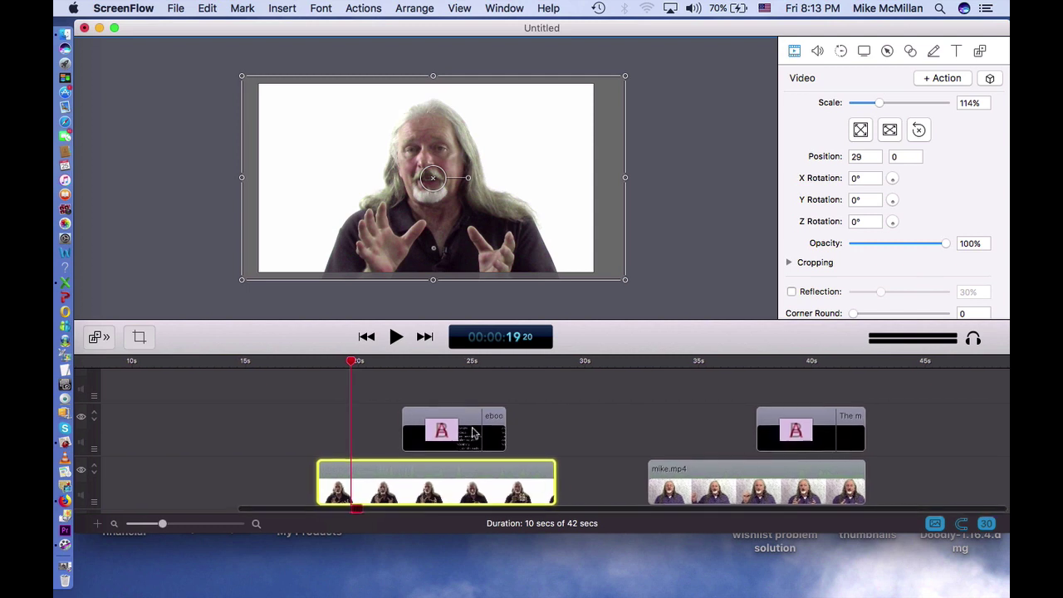
click(465, 365)
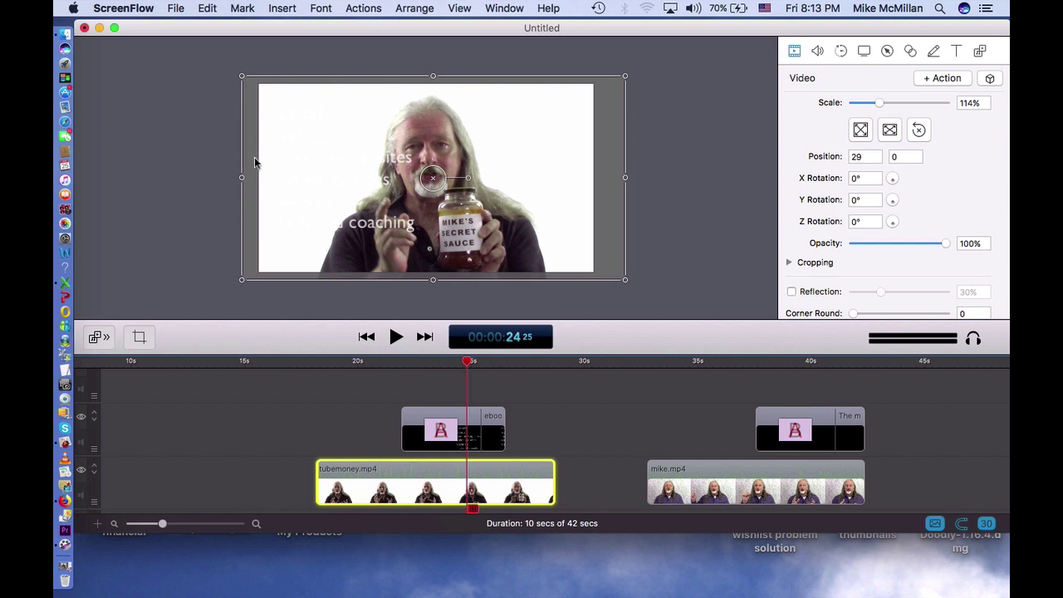
click(352, 362)
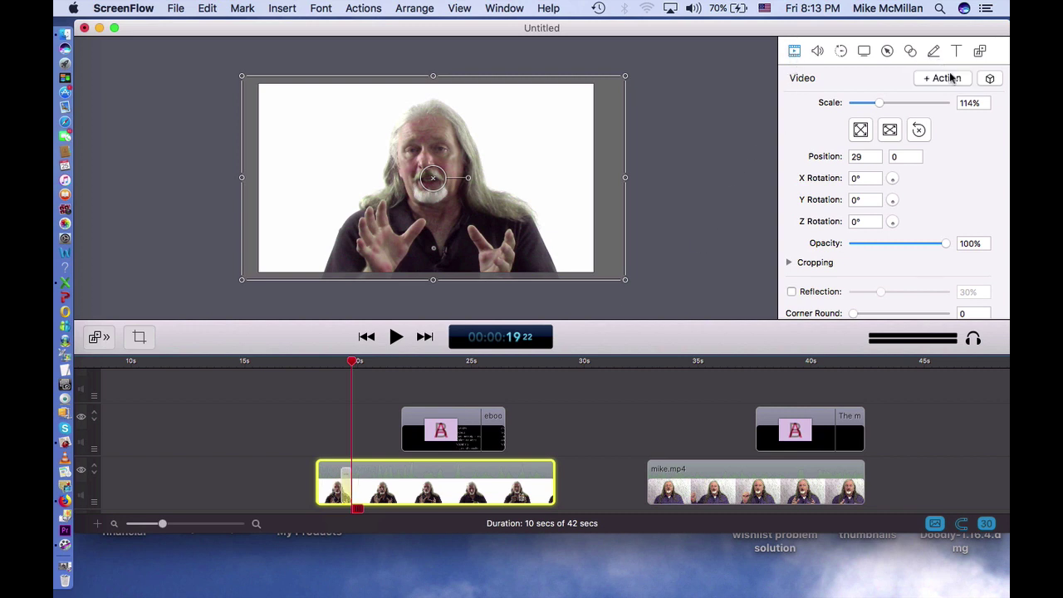
Step: Stretch the video action on the tubemoney.mp4 clip and place the playhead at its end, at 22 seconds 19 frames
drag(350, 478, 415, 475)
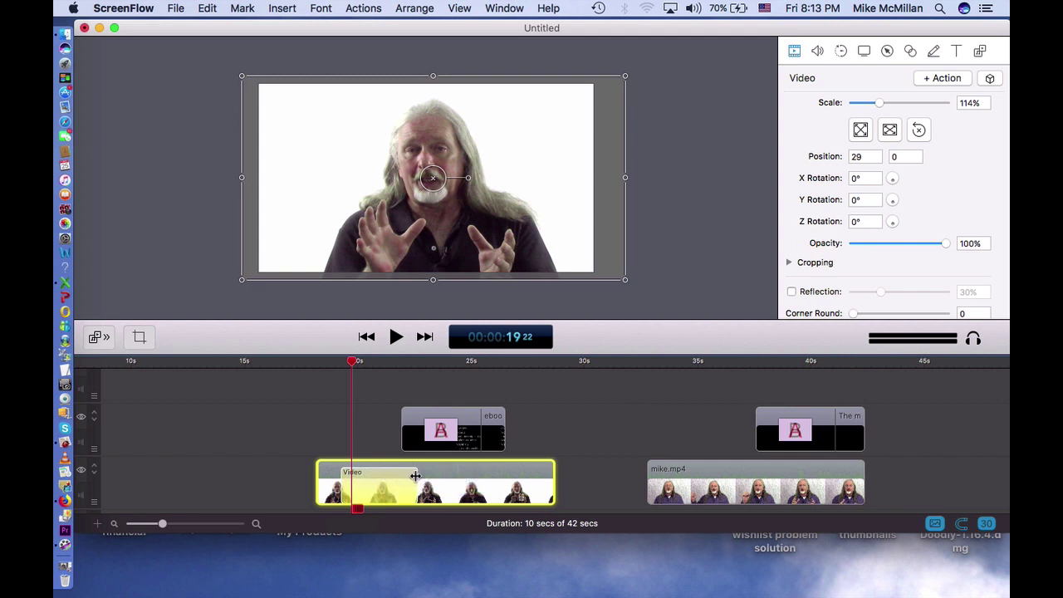
drag(354, 363, 345, 363)
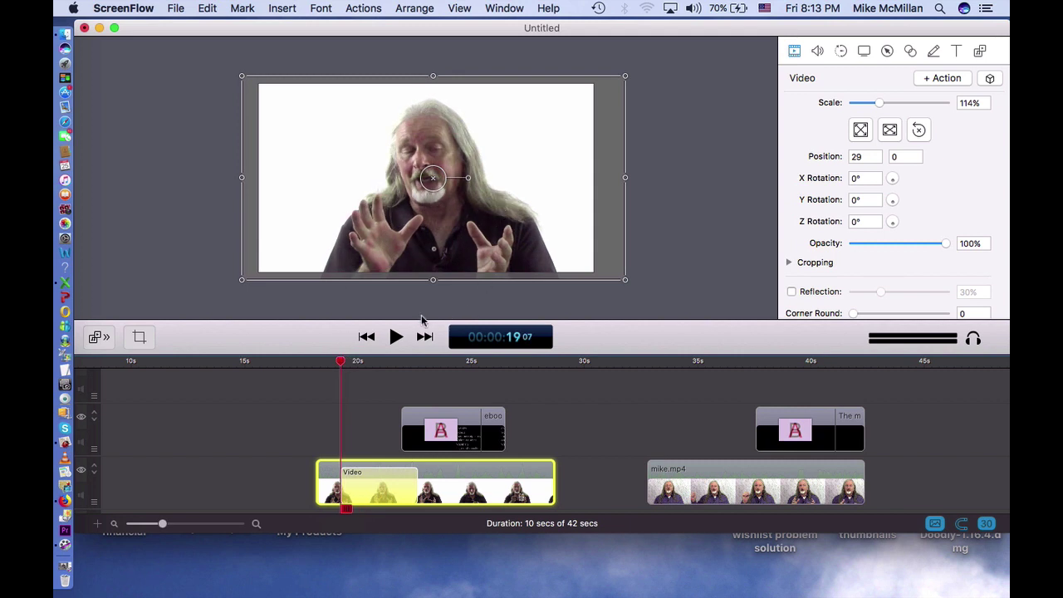
drag(347, 366, 415, 384)
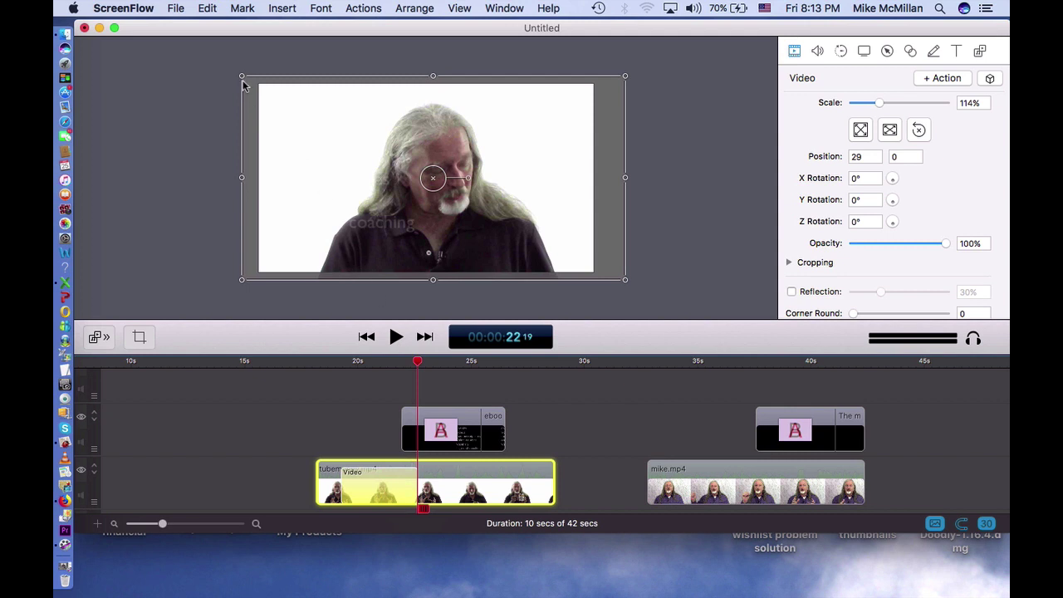
Step: Scale the tubemoney.mp4 clip to about 63%, move it to about 474, -25, and turn it around the Y axis for perspective
drag(243, 77, 442, 164)
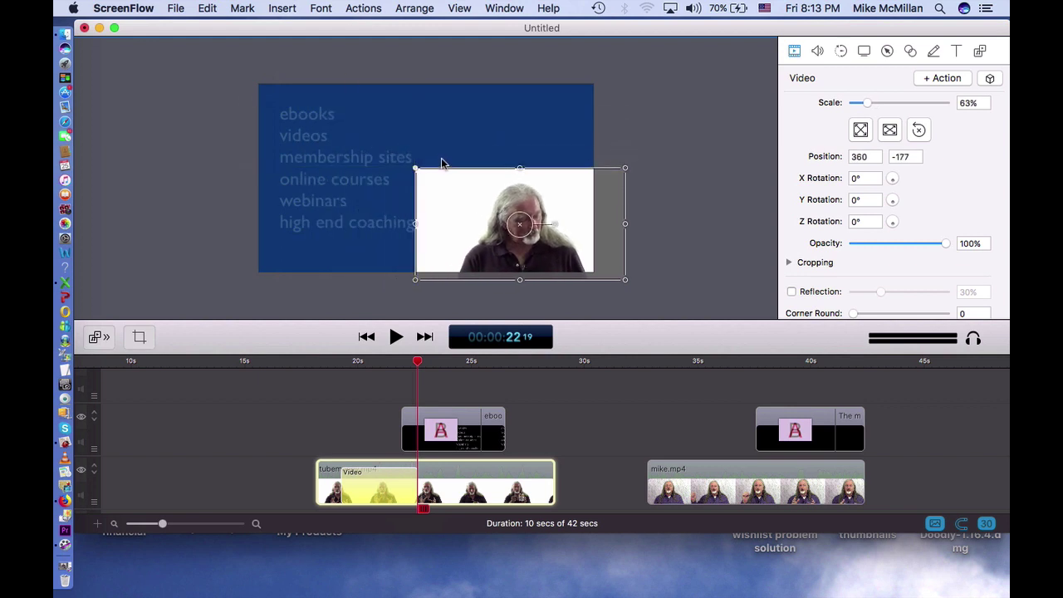
drag(470, 204, 494, 166)
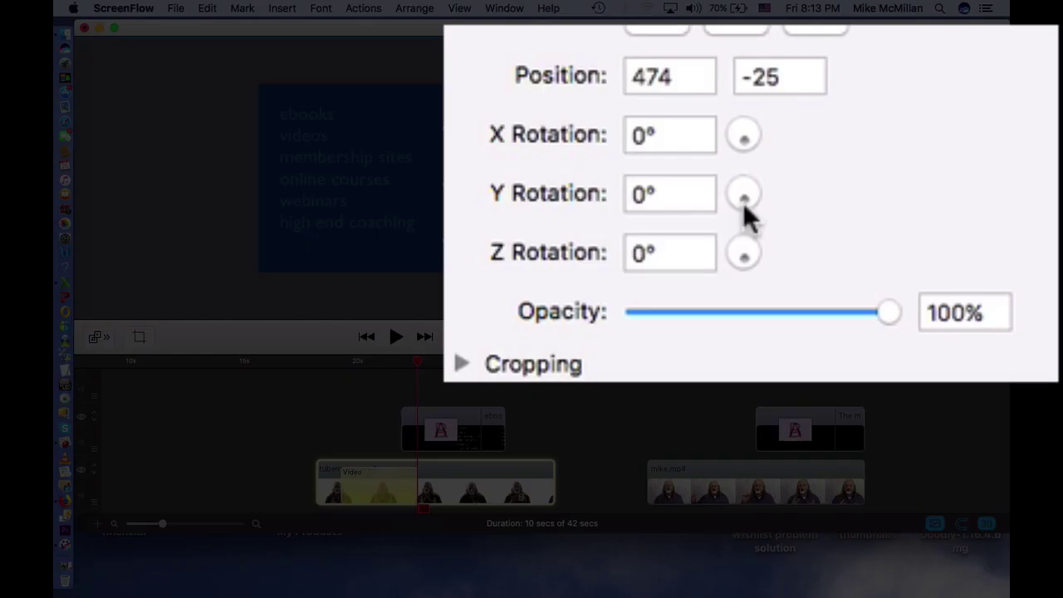
drag(745, 212, 895, 208)
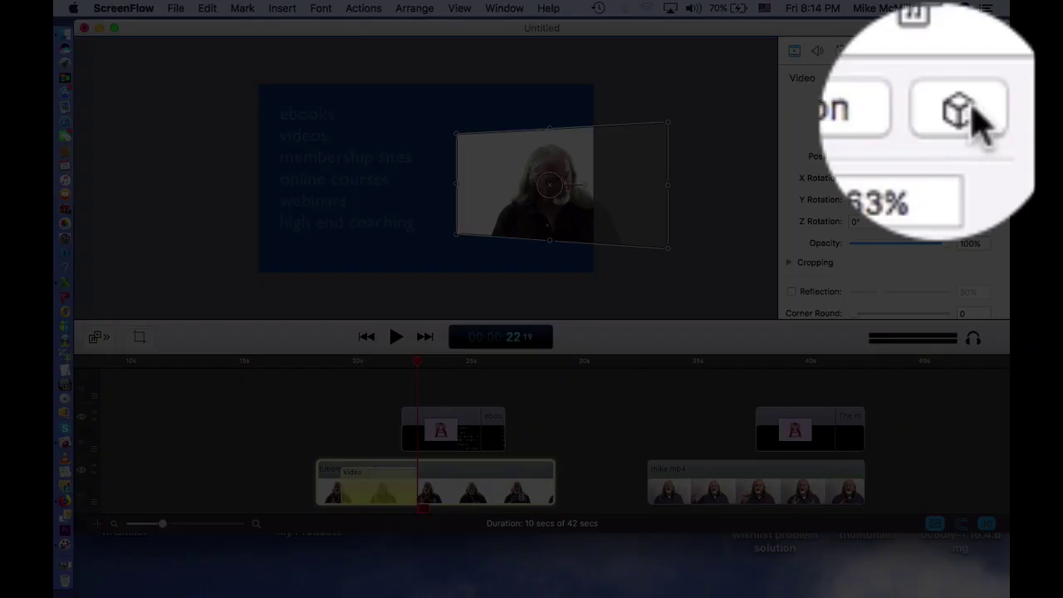
Step: Save the clip's X and Y position, X and Y scale, and Y rotation as a style preset named move
click(991, 78)
click(980, 103)
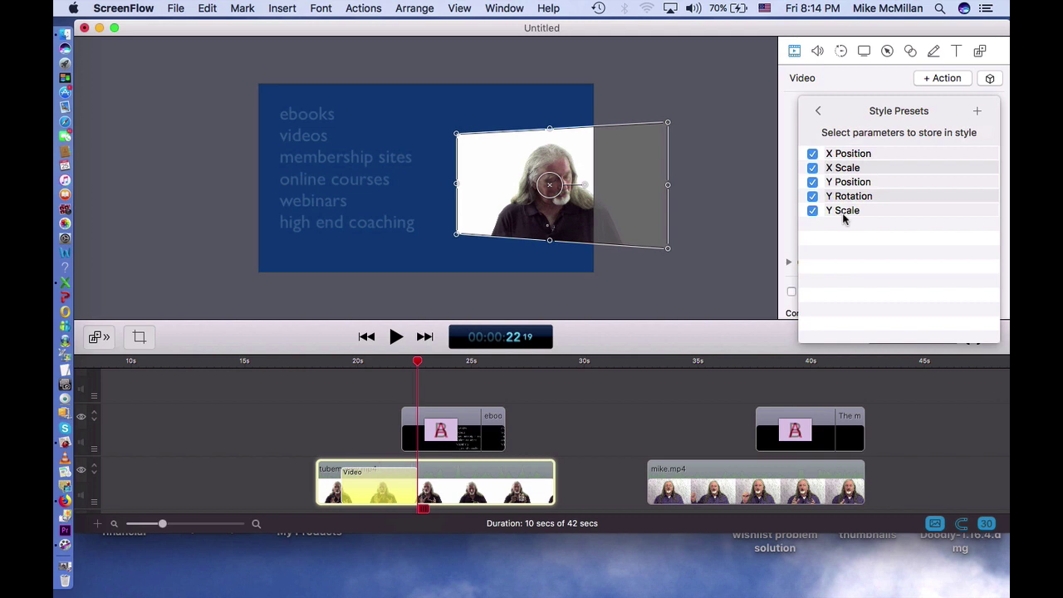
click(976, 113)
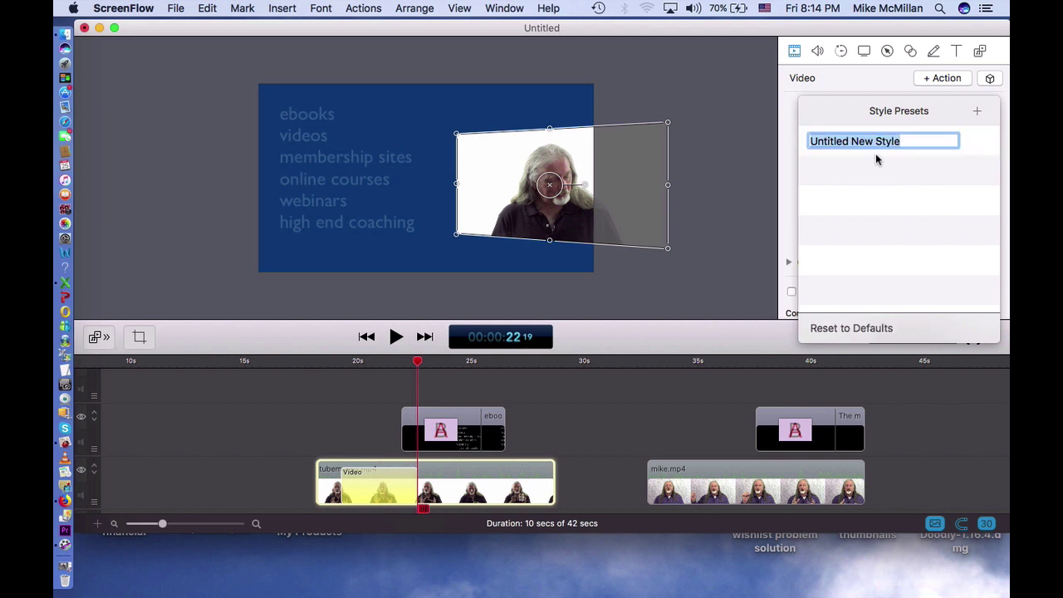
text(move)
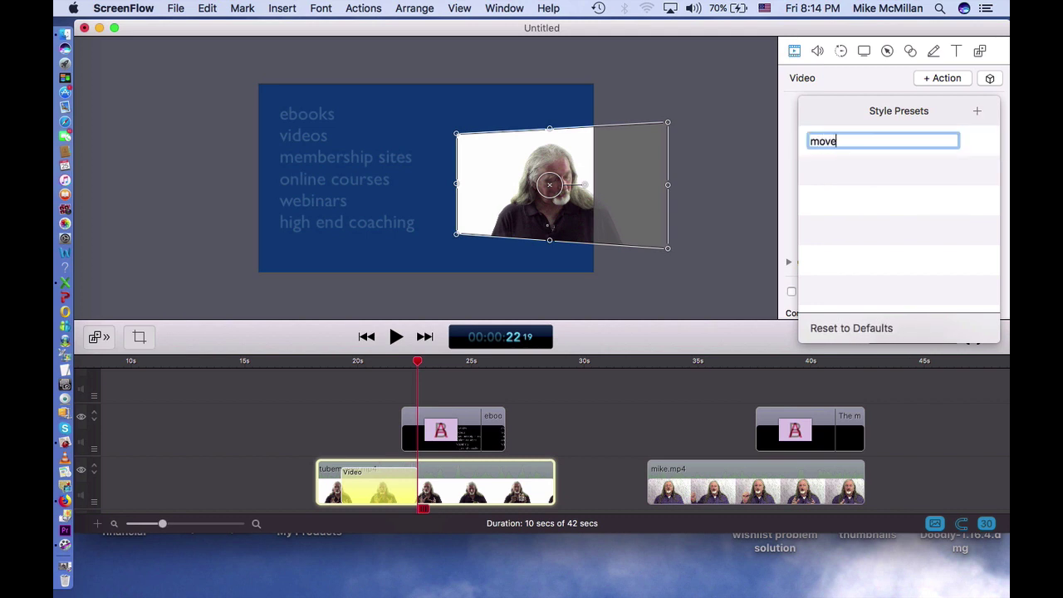
key(Return)
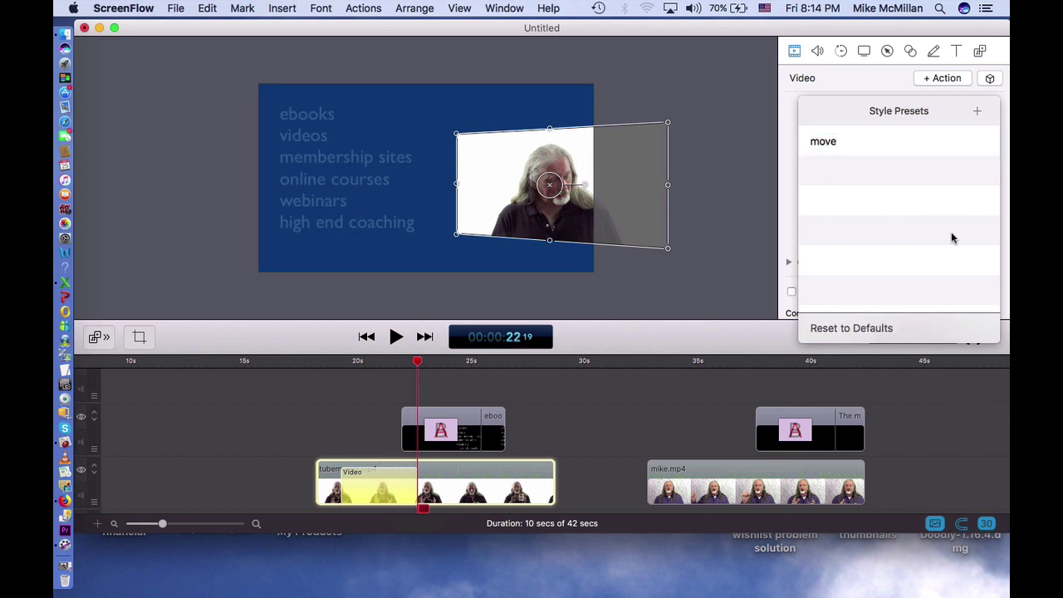
Step: Deselect the tubemoney.mp4 clip and play its animation from just after the clip's start
click(724, 239)
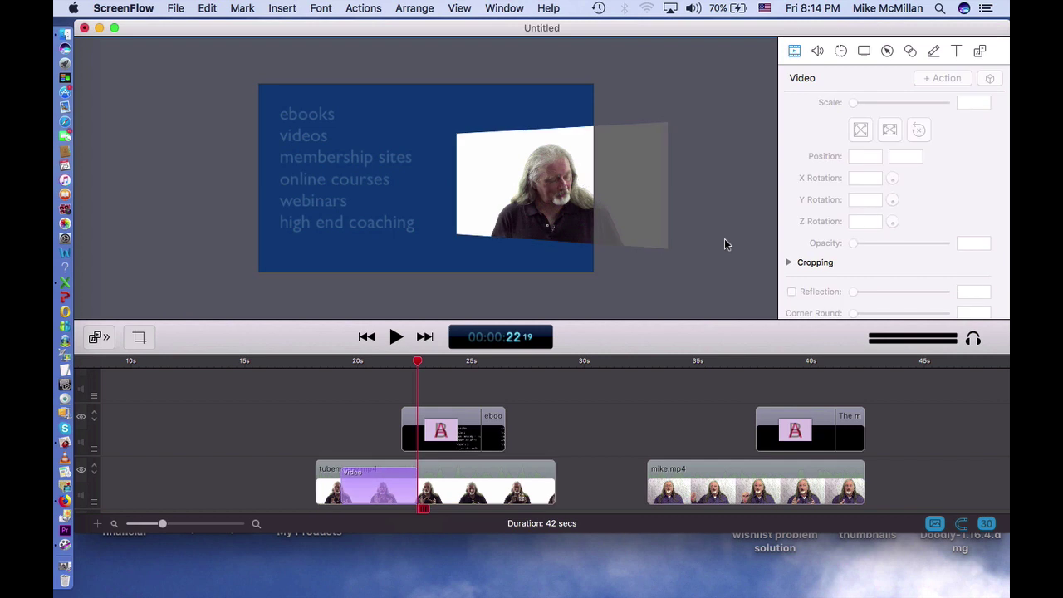
click(323, 364)
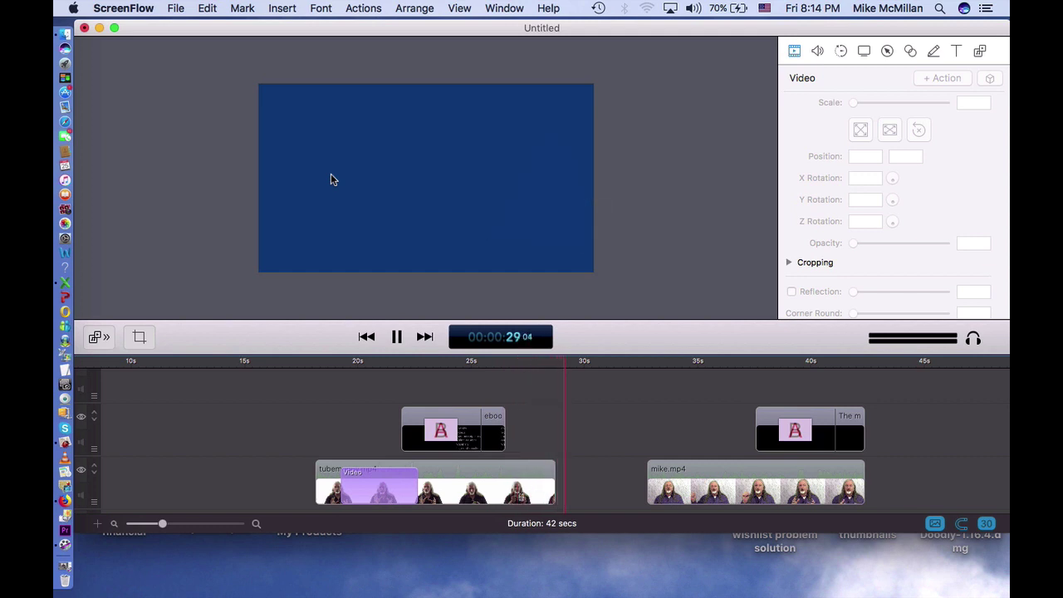
key(space)
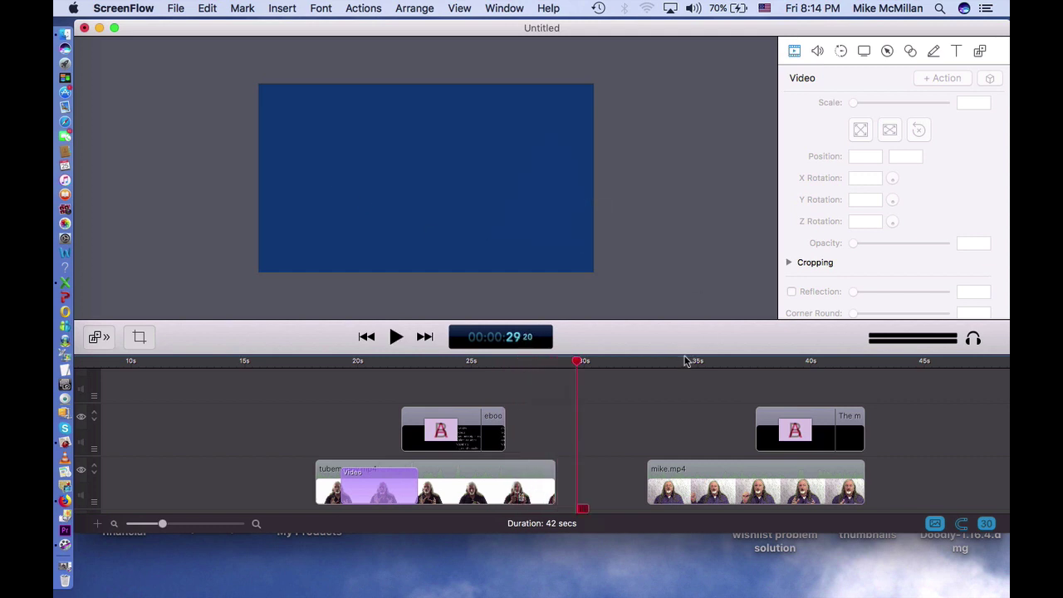
Step: Add a video action about 4 seconds long to the mike.mp4 clip, starting around 34 seconds, and apply the move style preset
scroll(688, 360, right, 2)
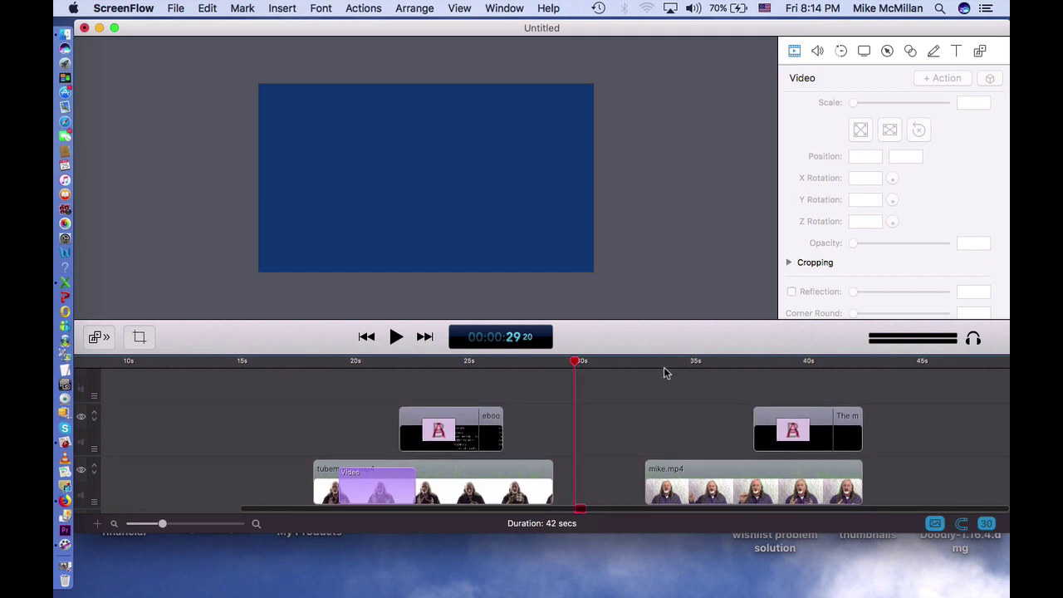
click(673, 361)
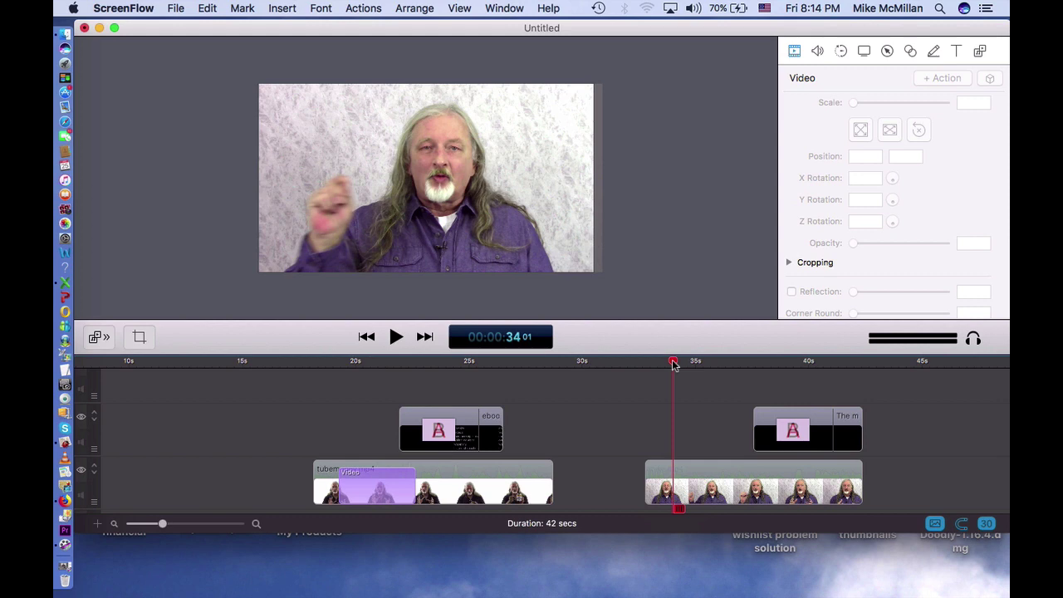
drag(672, 363, 686, 363)
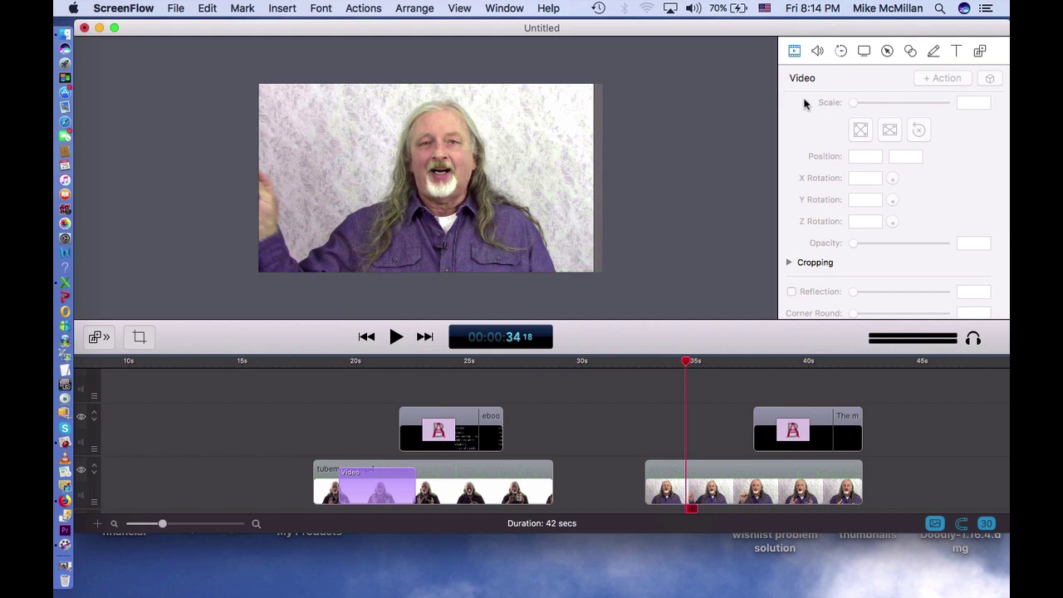
click(818, 466)
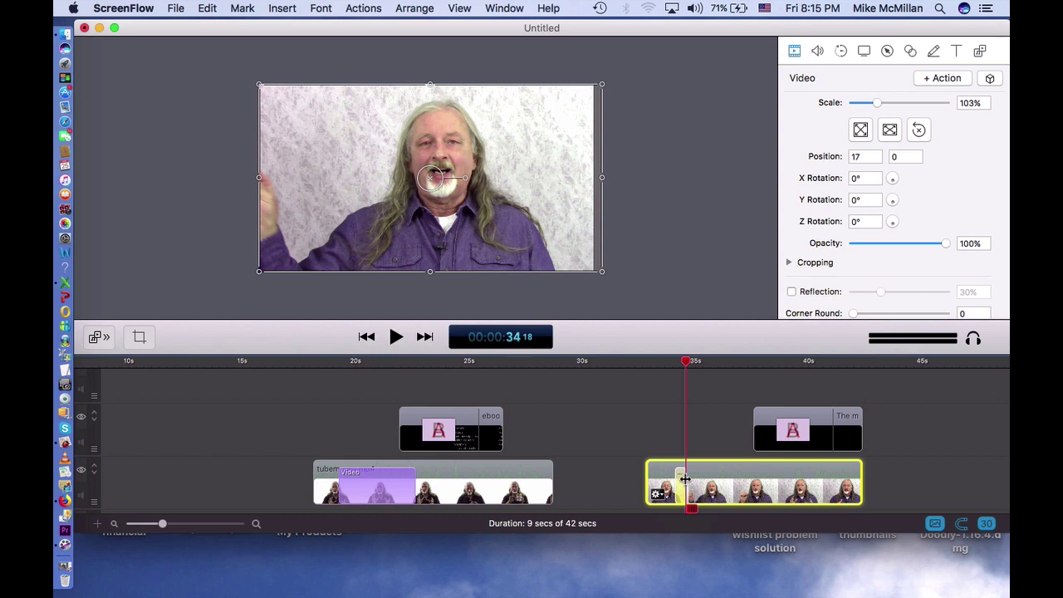
drag(684, 481, 780, 463)
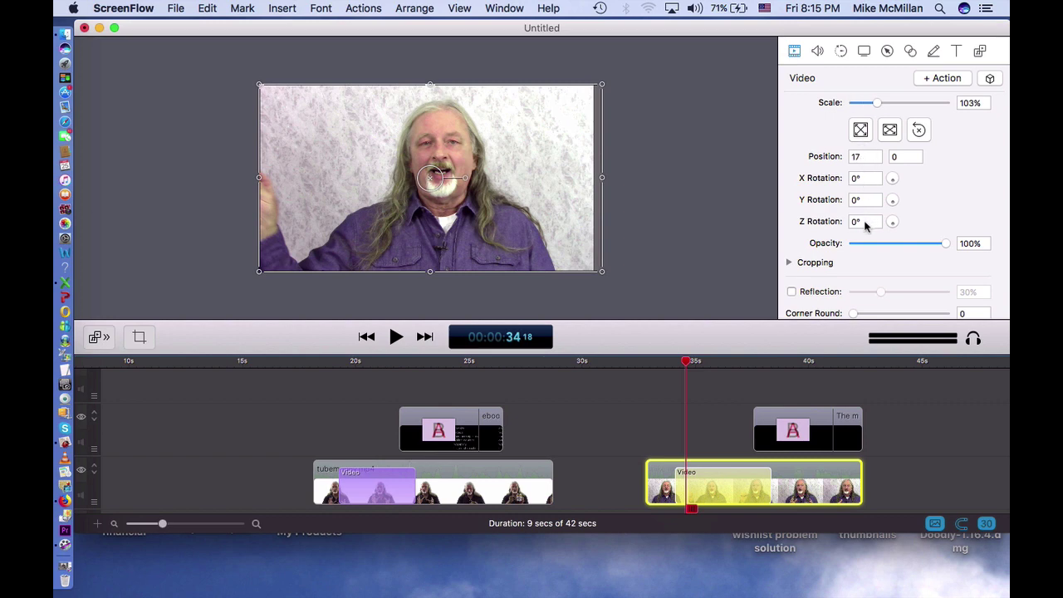
click(990, 78)
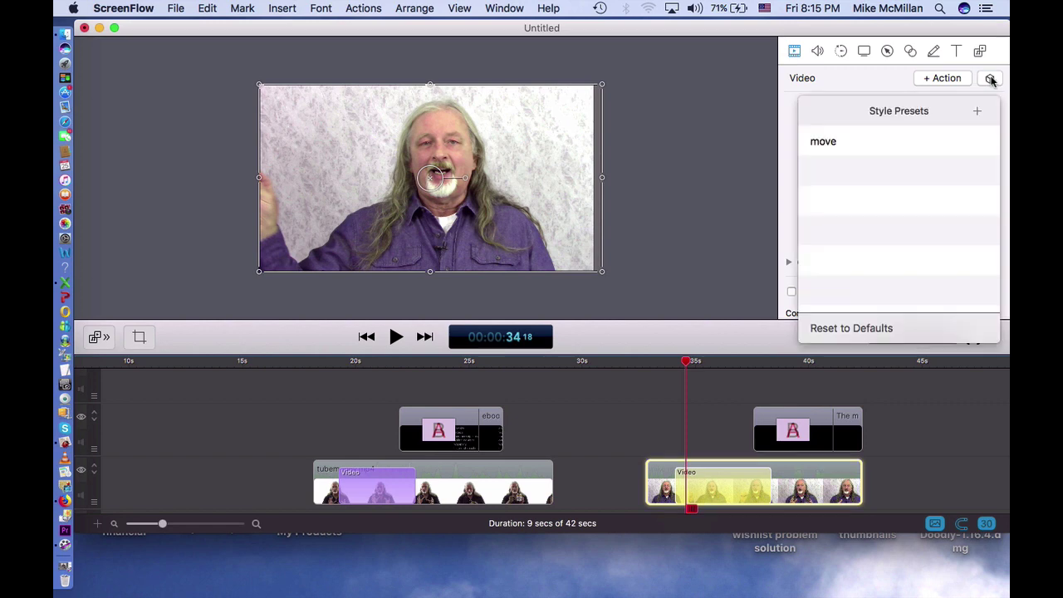
click(846, 144)
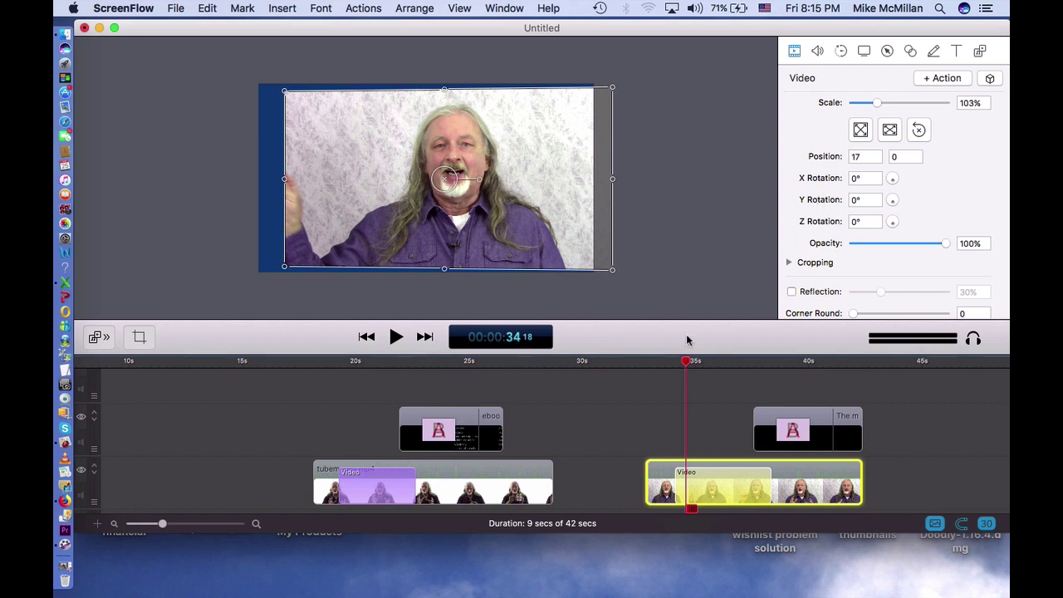
Step: Play the mike.mp4 clip's animation from 33 seconds 22 frames, and replay it from about 30 seconds
click(667, 363)
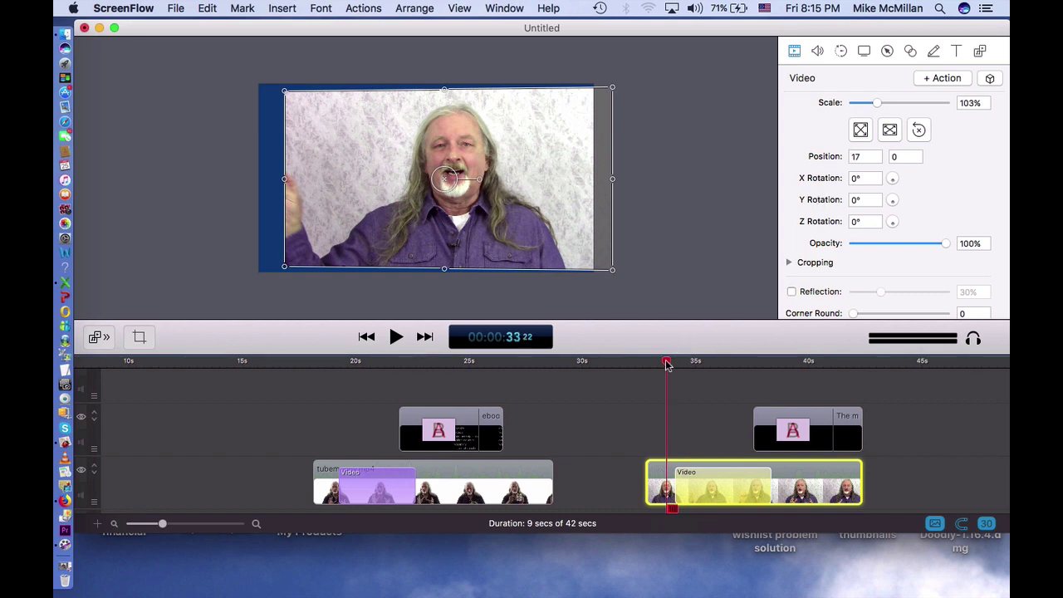
click(613, 428)
key(space)
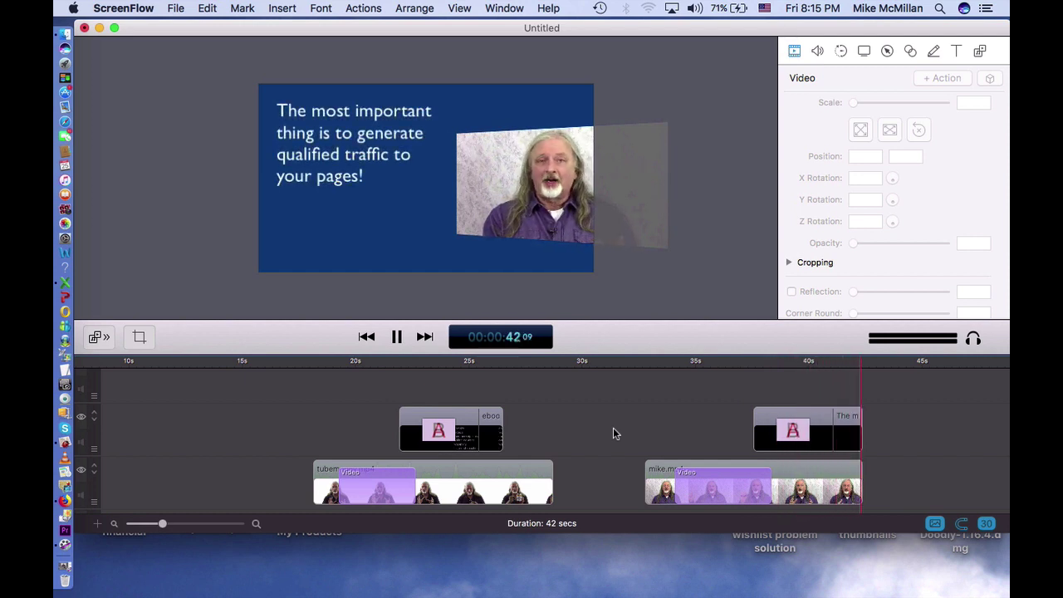
click(579, 364)
key(space)
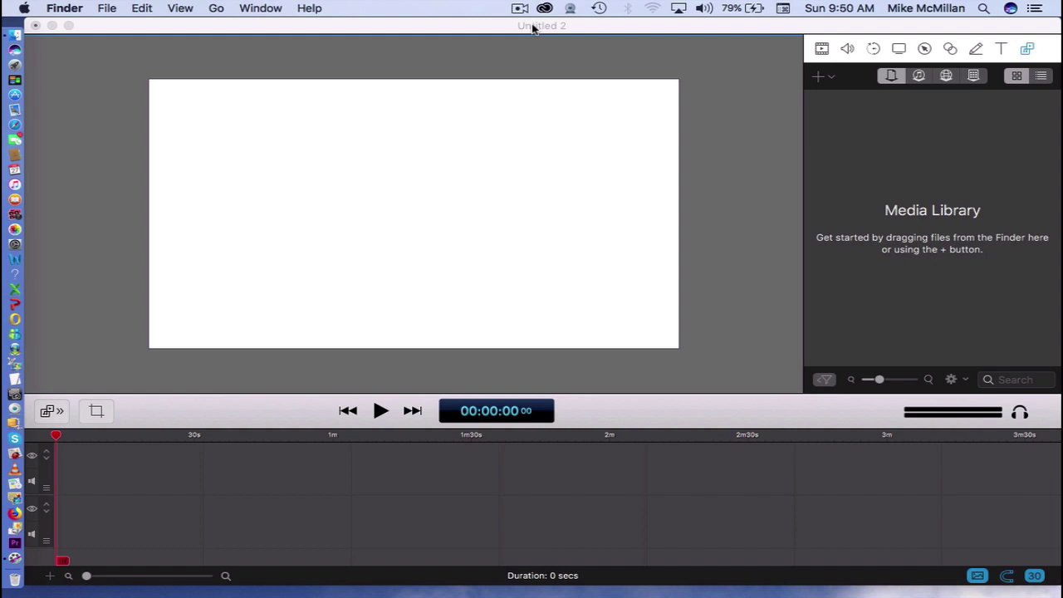
Step: Insert a Screen Recording and Computer Audio template placeholder clip into the empty Untitled 2 project
click(474, 38)
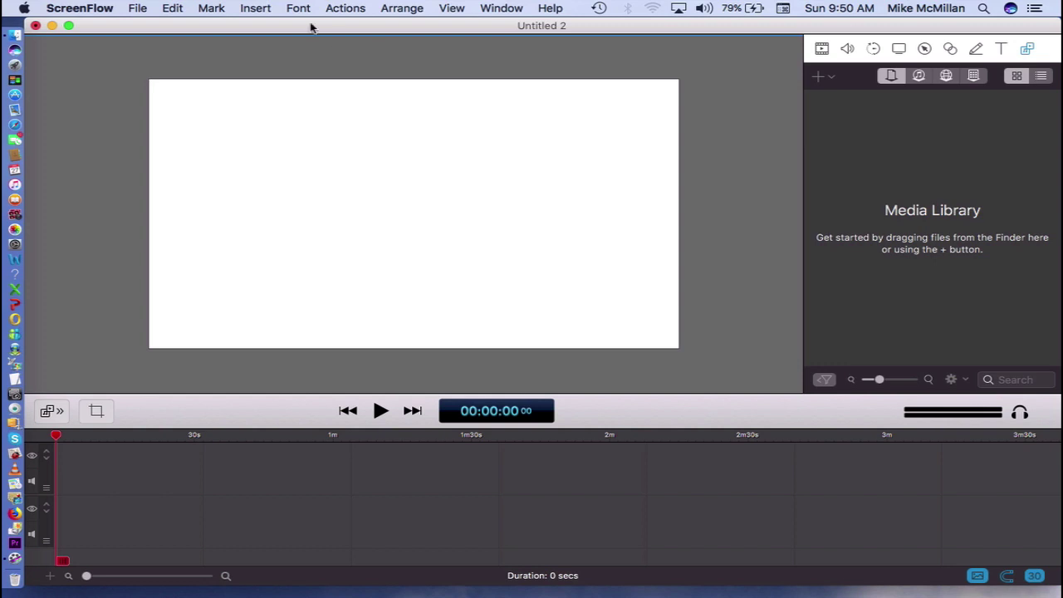
click(258, 10)
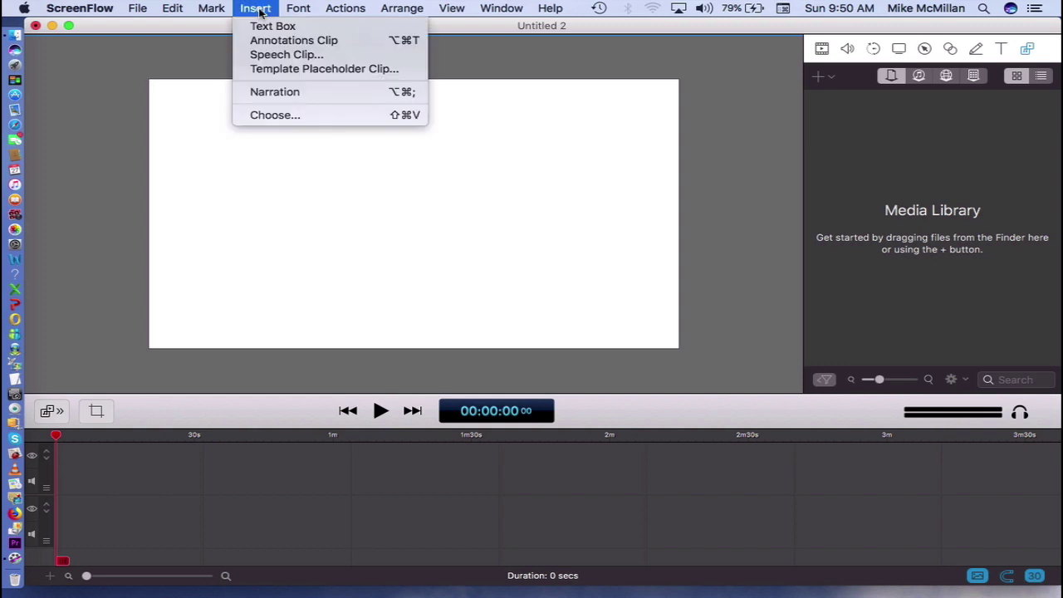
click(282, 70)
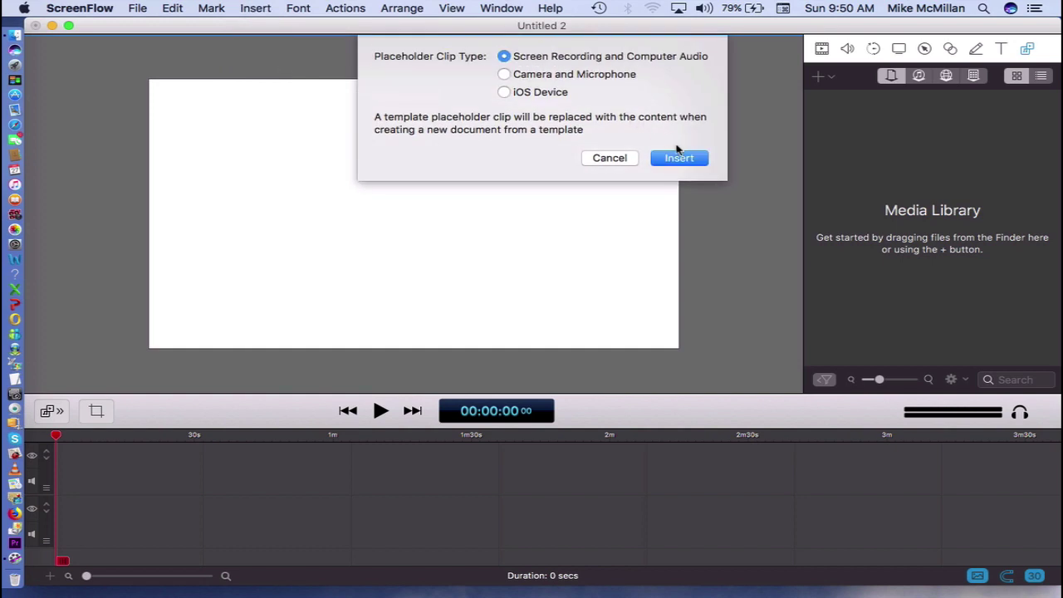
click(679, 158)
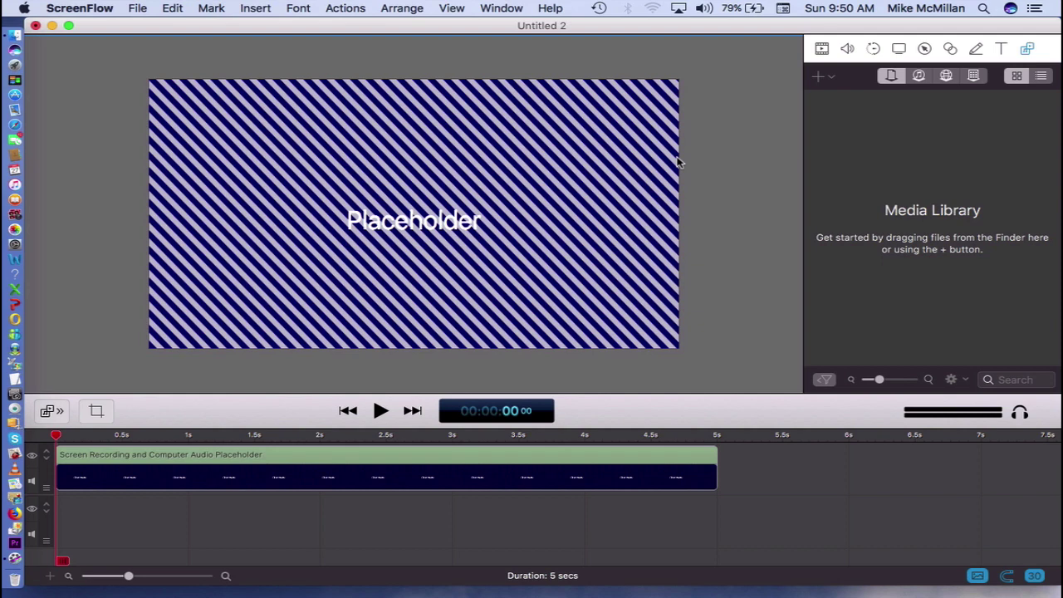
Step: Add intro.mp4 from the desktop to the project's media library, moving the project window aside and back
double_click(755, 25)
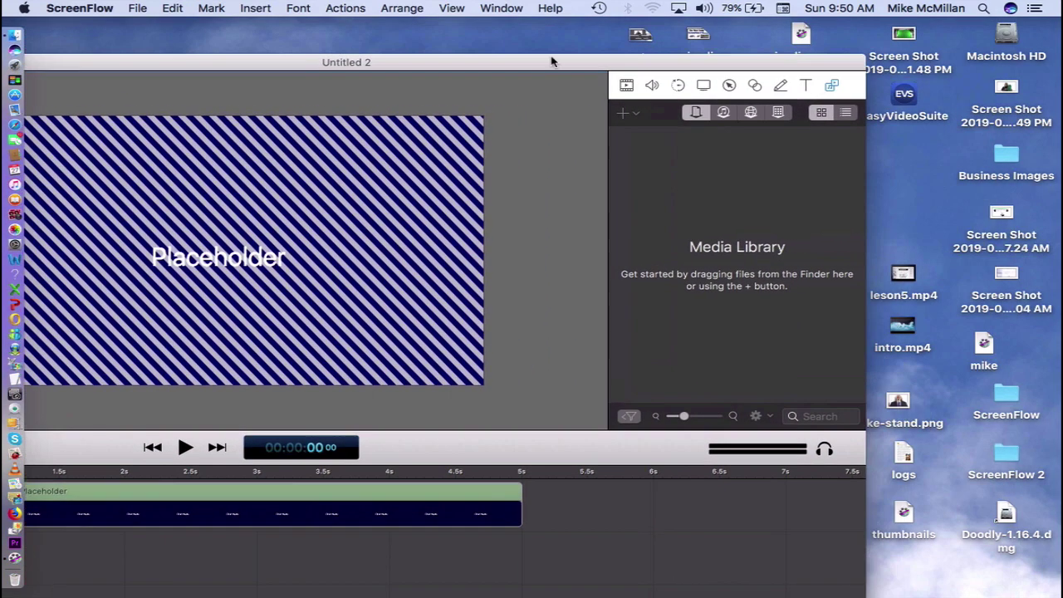
drag(902, 328, 714, 191)
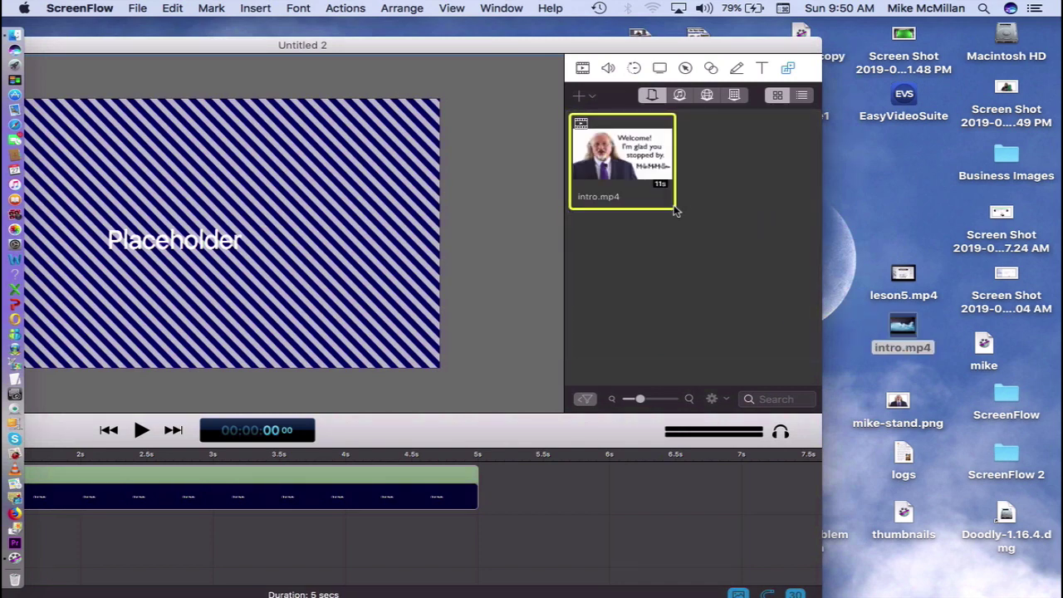
double_click(556, 51)
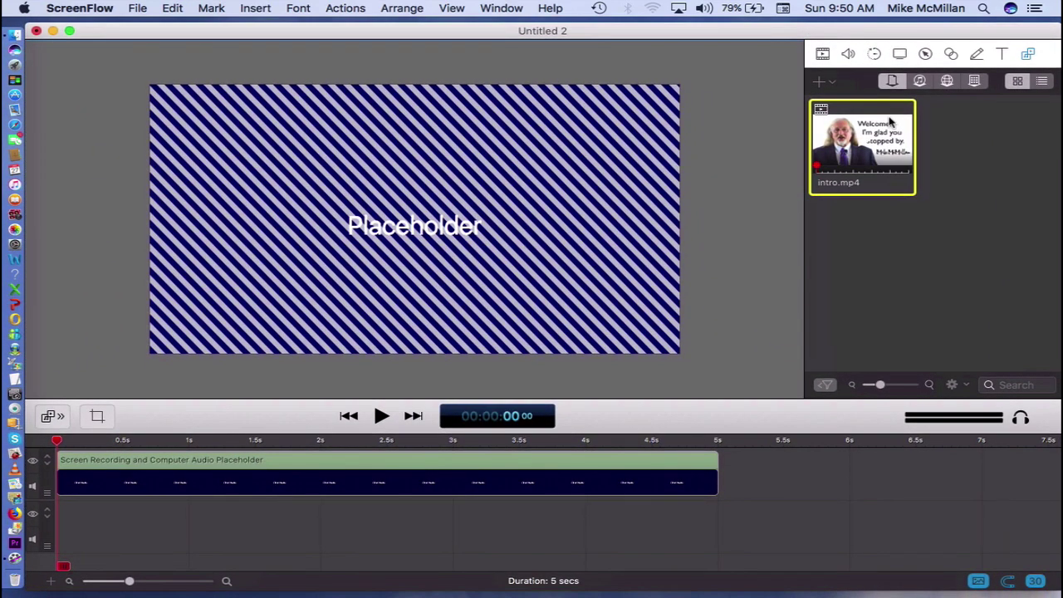
Step: Place intro.mp4 at the start of the timeline and move the placeholder clip to the track below it
drag(887, 140, 130, 516)
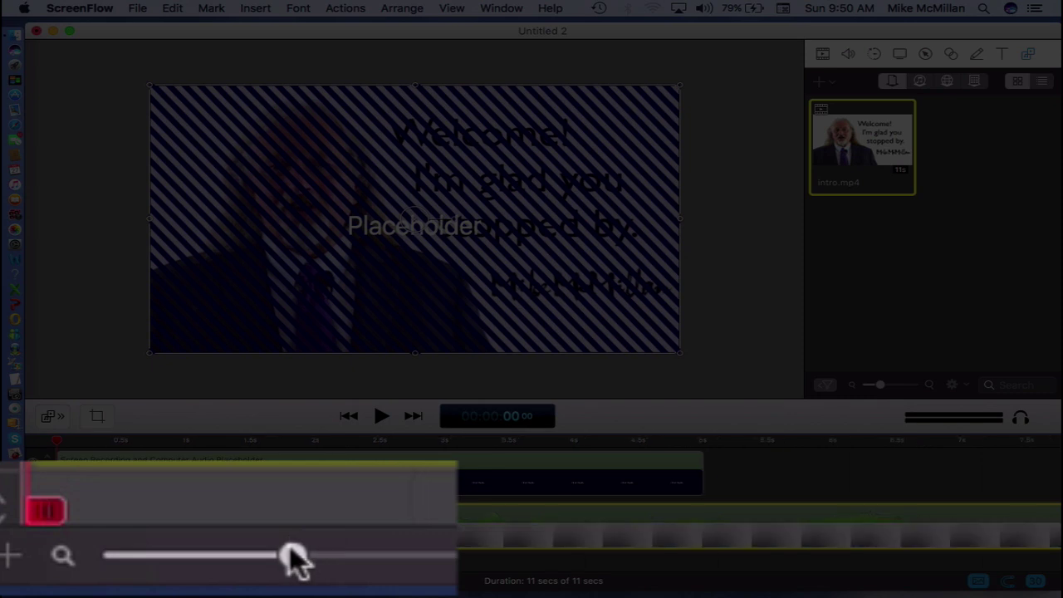
drag(289, 552, 130, 578)
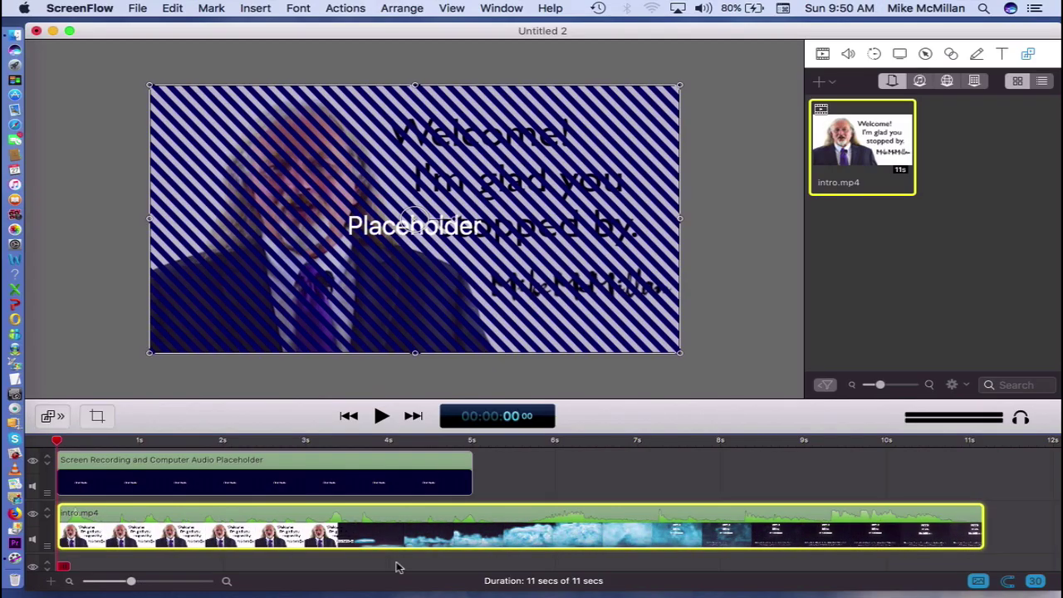
drag(325, 465, 323, 564)
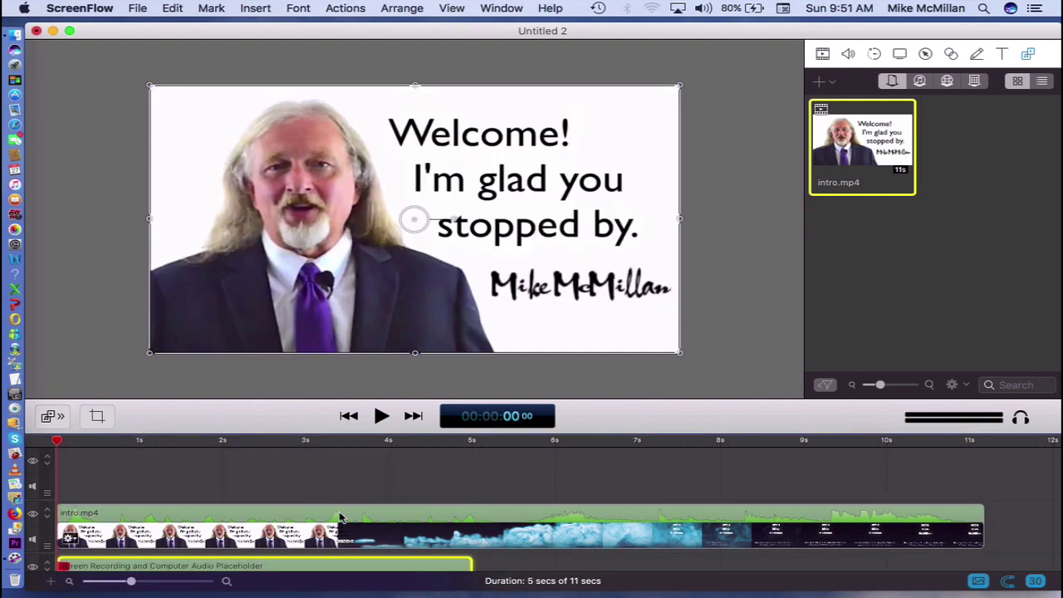
scroll(340, 517, down, 3)
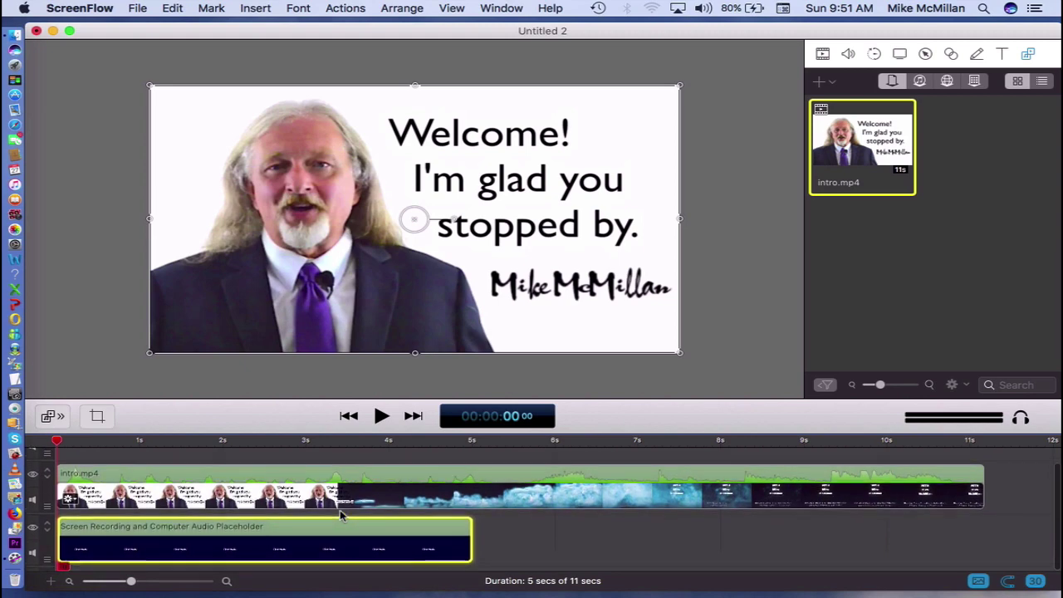
Step: Deselect the clips and play the intro.mp4 clip from the beginning of the timeline
click(340, 498)
mouse_move(253, 199)
mouse_down()
mouse_move(412, 281)
mouse_move(512, 290)
mouse_move(521, 272)
mouse_move(231, 191)
mouse_move(255, 192)
mouse_up()
click(116, 184)
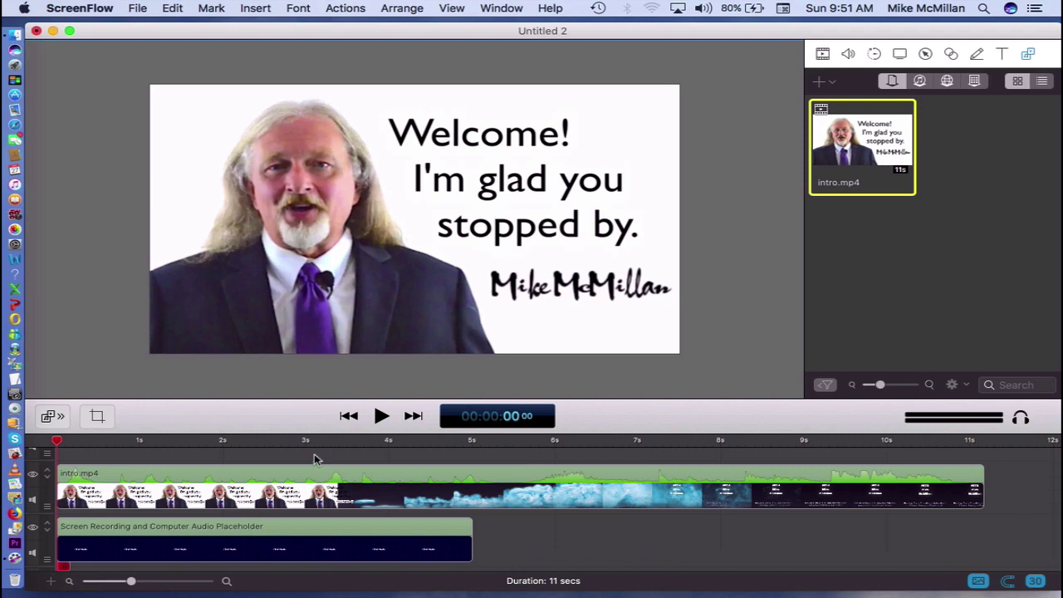
key(space)
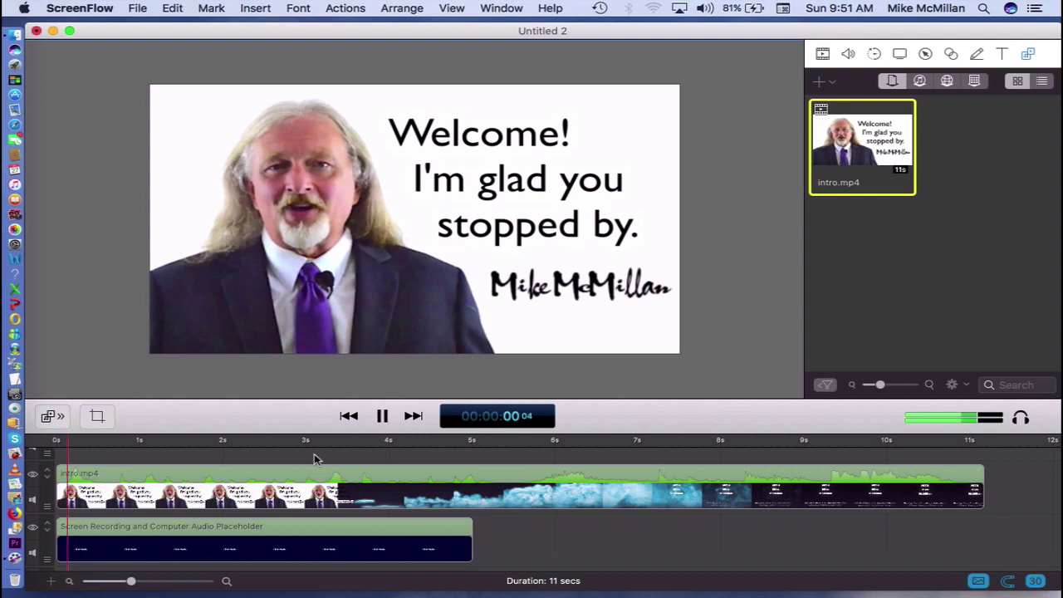